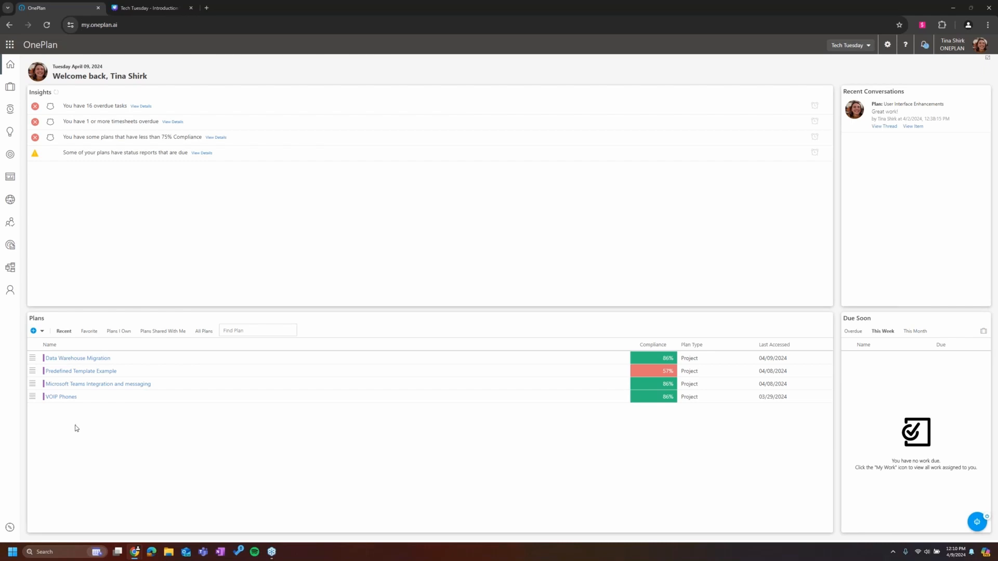
# Open the Data Warehouse Migration plan's work plan as a list from the recent plans on the home page
pyautogui.click(33, 362)
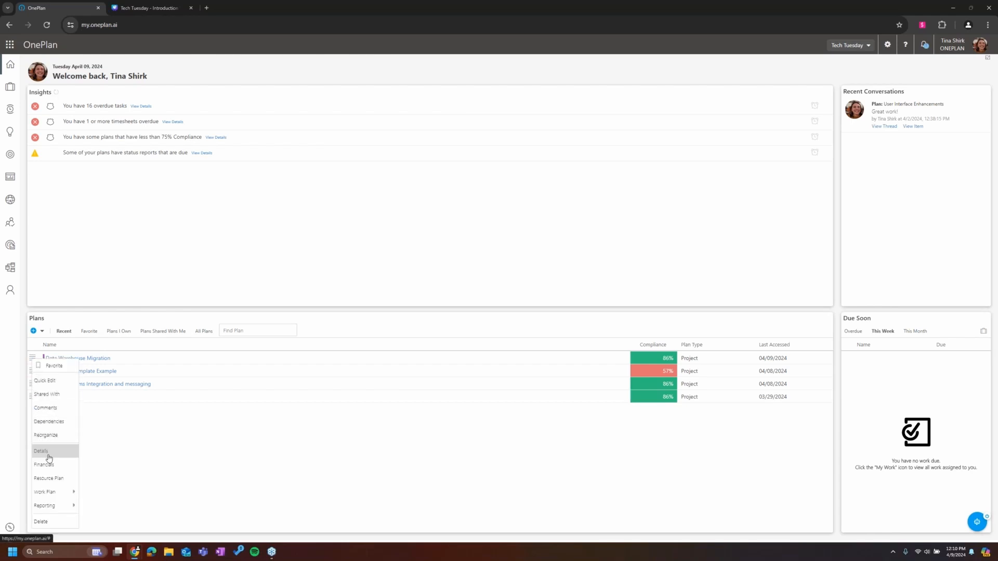
pyautogui.moveTo(54, 507)
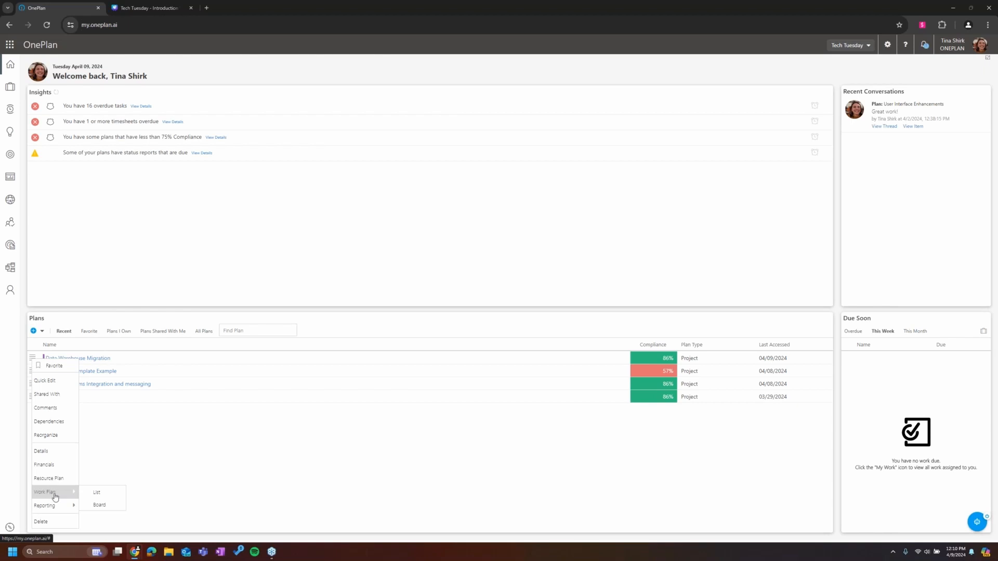
pyautogui.click(97, 495)
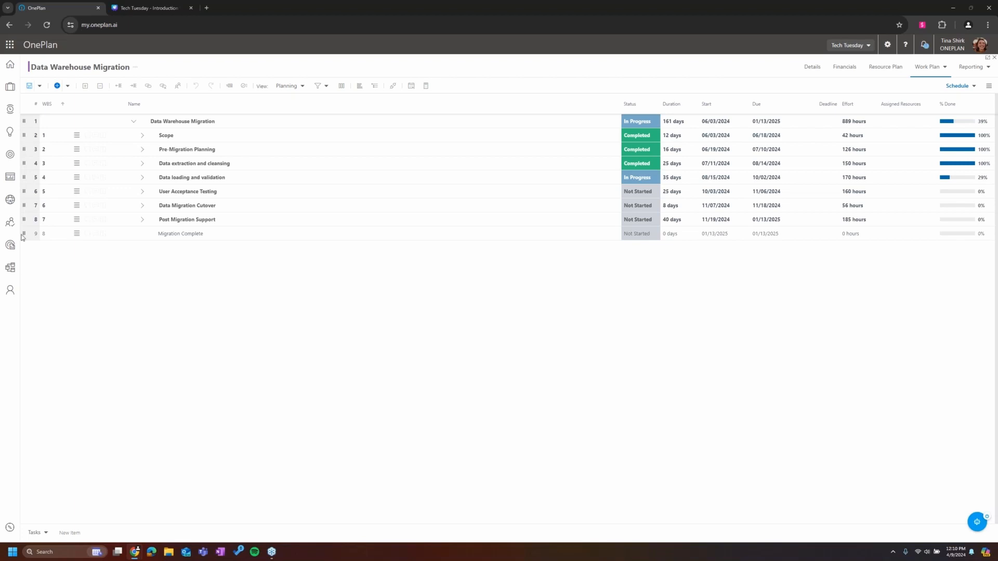
# Open the Data Warehouse Migration project from My Portfolio by its name, and return to the portfolio list
pyautogui.click(13, 178)
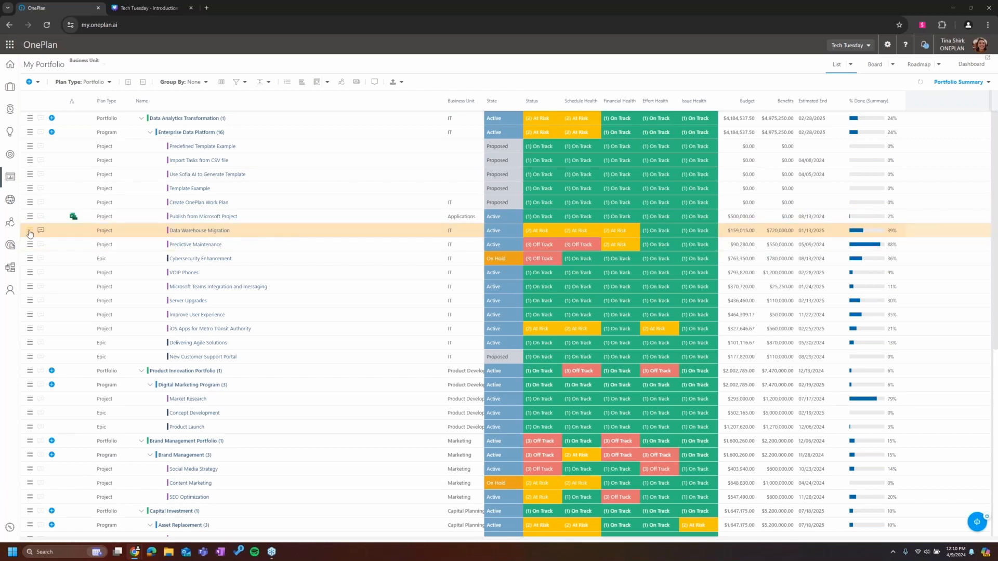
pyautogui.click(210, 231)
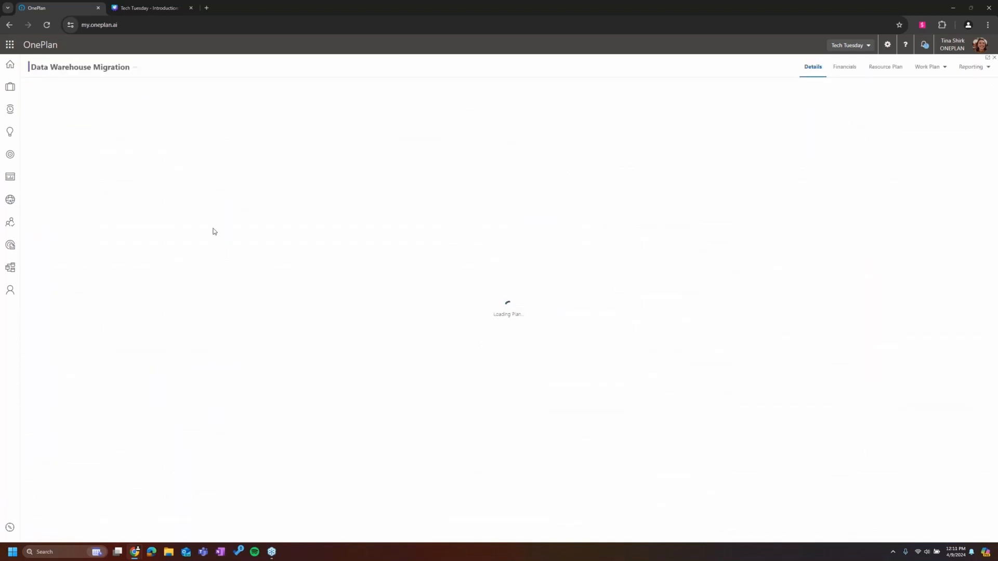
pyautogui.click(10, 176)
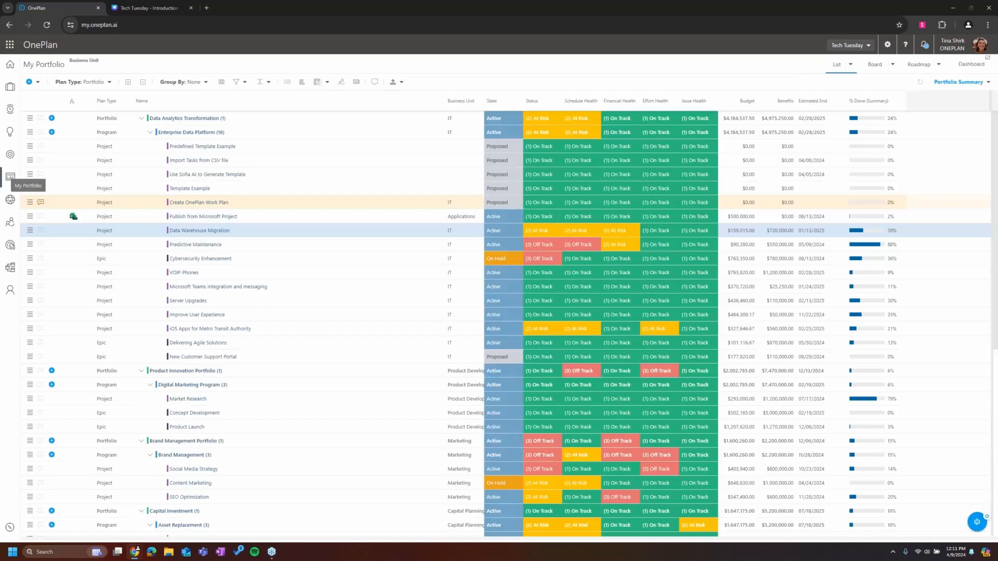
# Open Data Warehouse Migration's work plan list from its portfolio row and expand all task groups
pyautogui.click(31, 234)
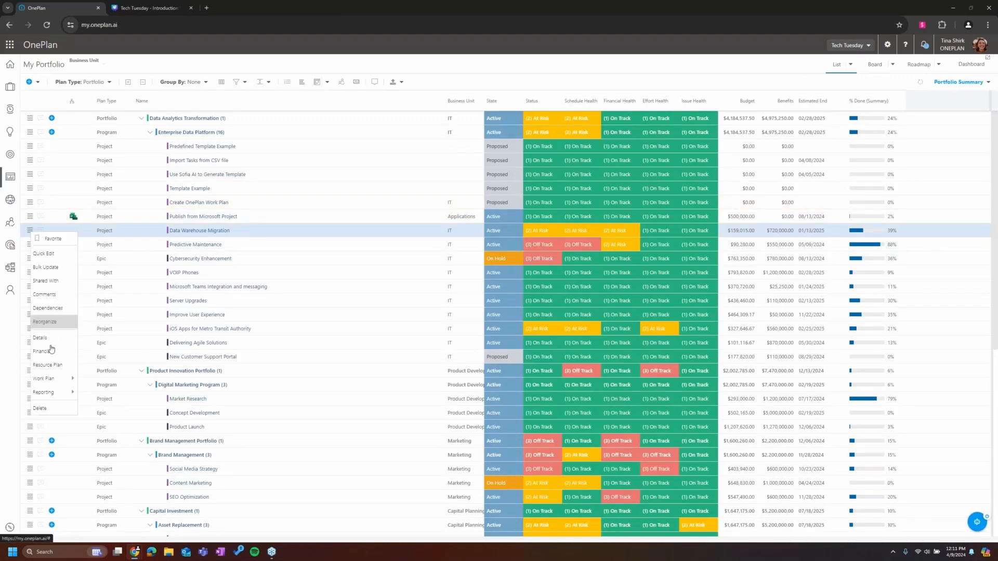
pyautogui.moveTo(48, 384)
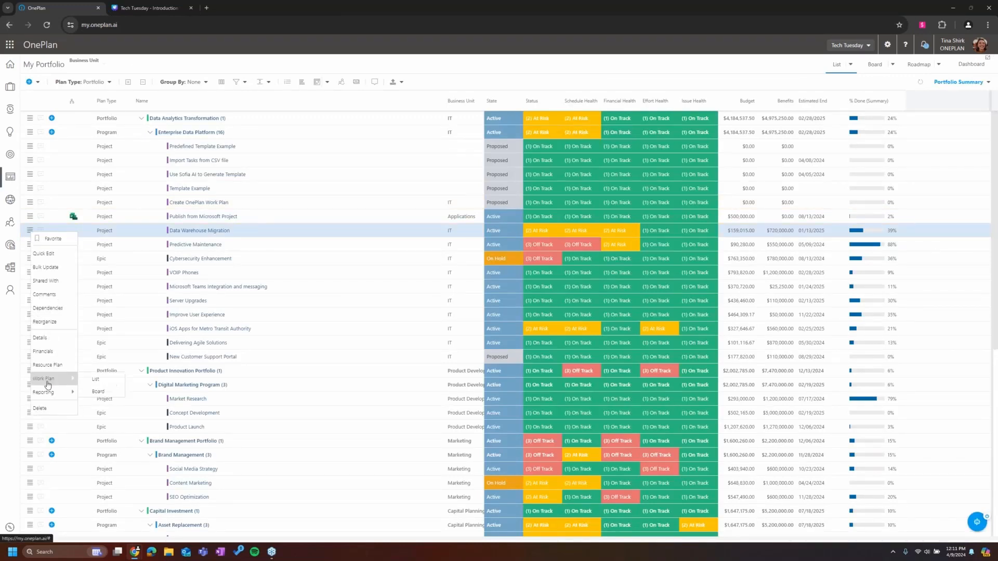
pyautogui.click(108, 383)
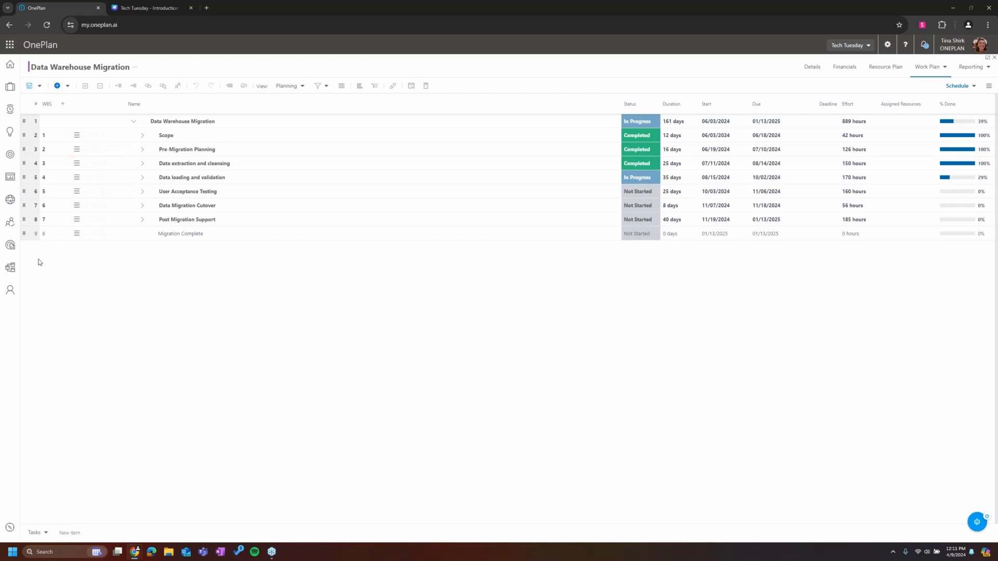
pyautogui.click(86, 87)
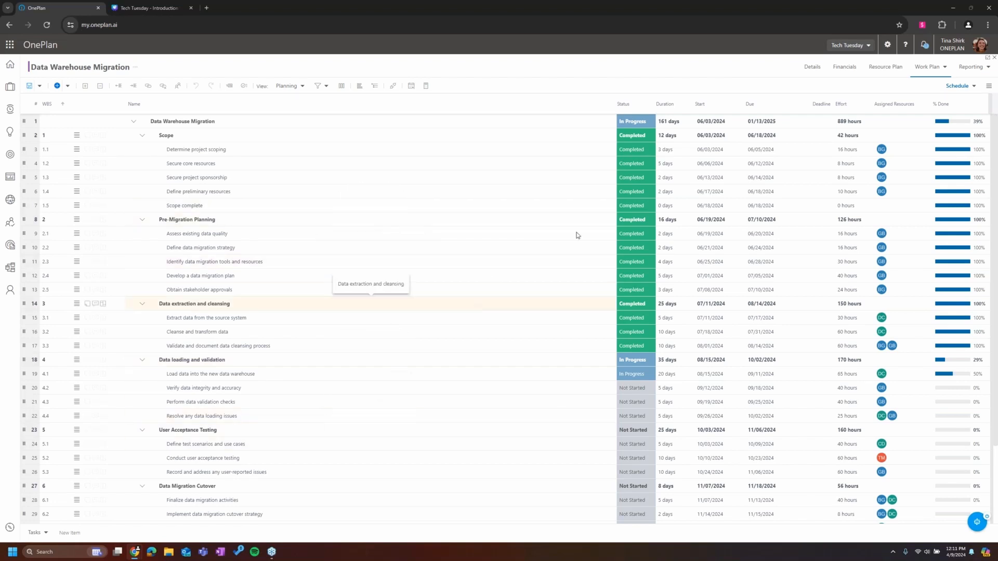
# Review the plan's Details page from Project Information down to Project Status and back up
pyautogui.click(819, 73)
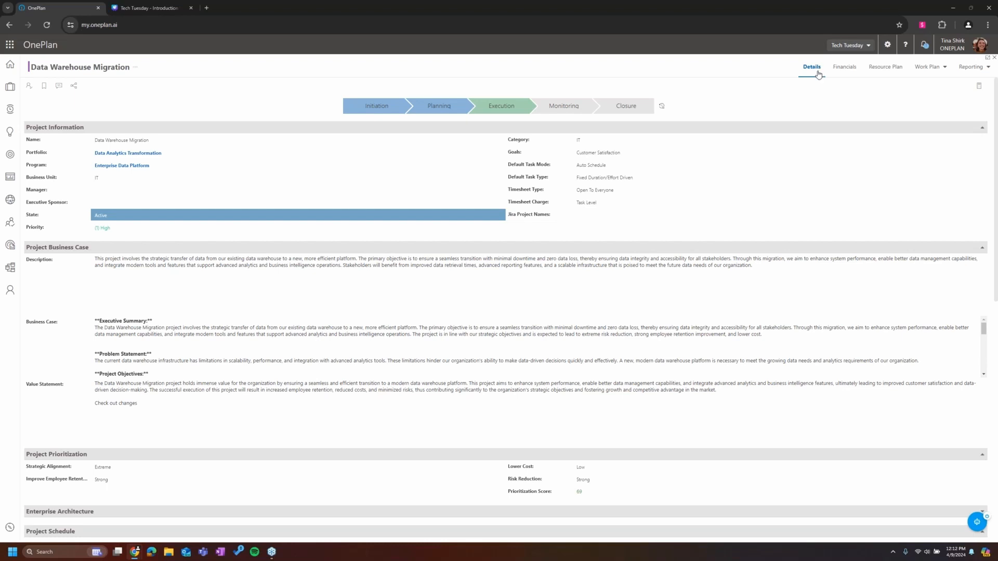
pyautogui.scroll(-3, 562, 342)
pyautogui.scroll(-8, 345, 488)
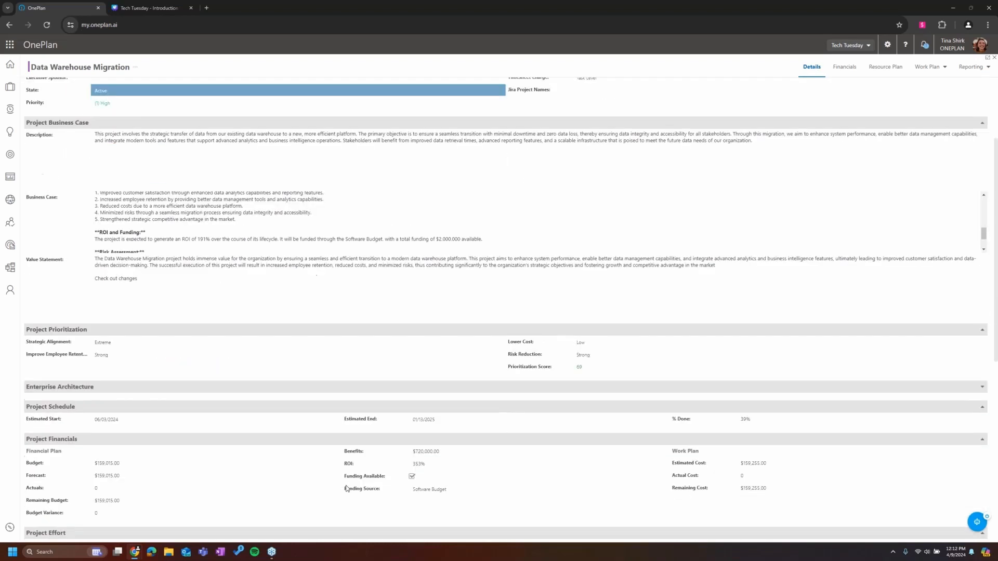
pyautogui.scroll(-2, 352, 481)
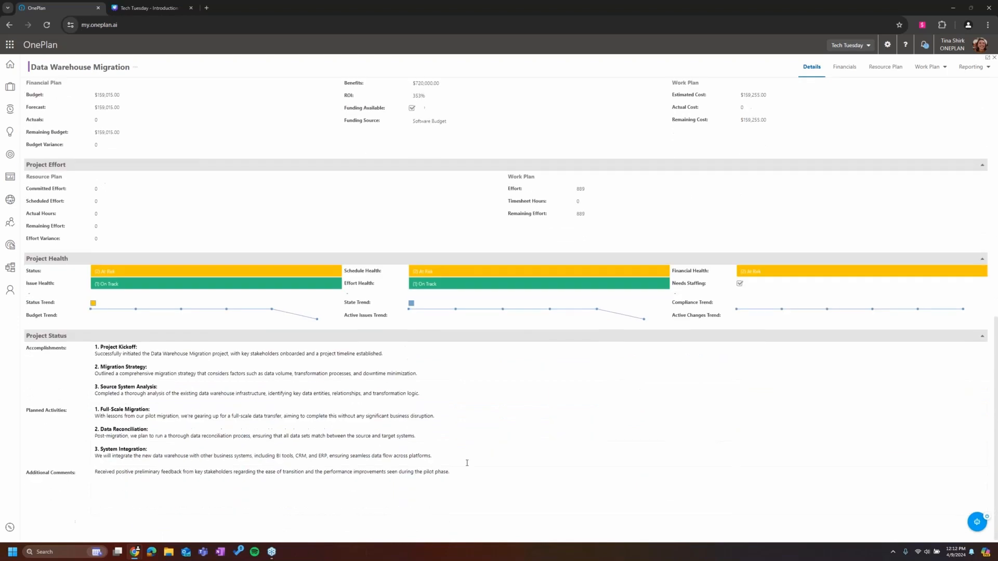
pyautogui.scroll(10, 513, 460)
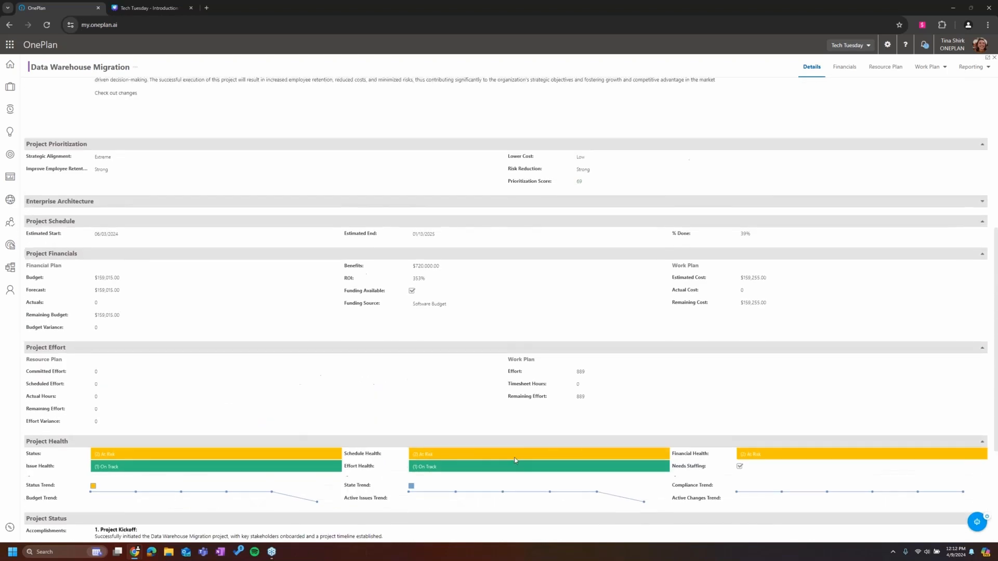
pyautogui.scroll(1, 699, 251)
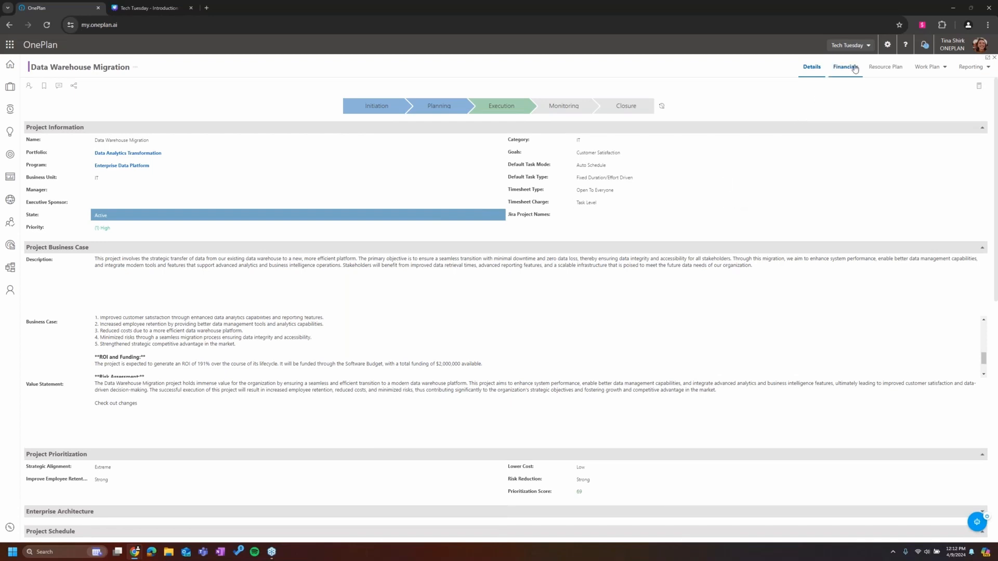
# View the plan's Financials and Resource Plan, ending on the board version of its Work Plan
pyautogui.click(855, 69)
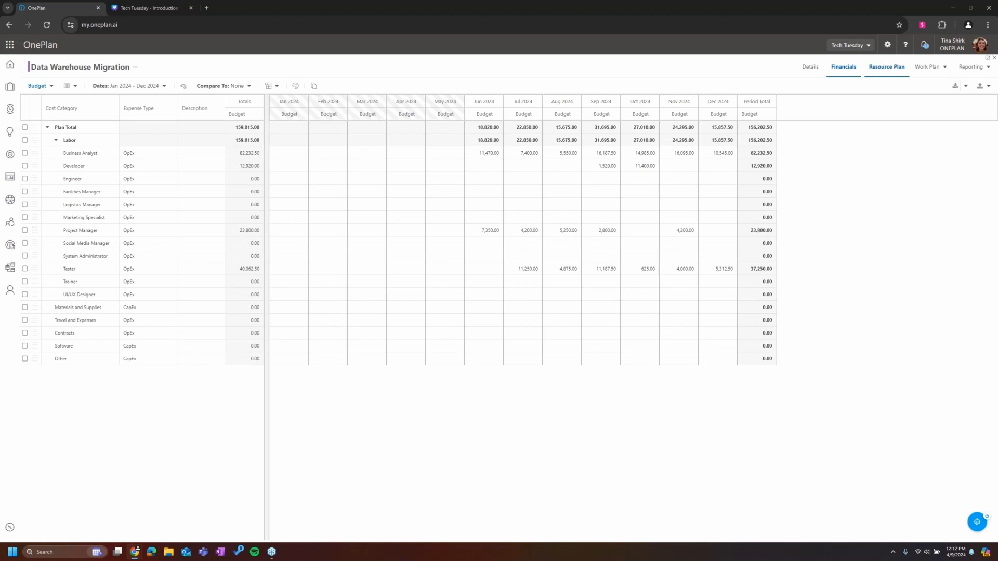
pyautogui.click(886, 67)
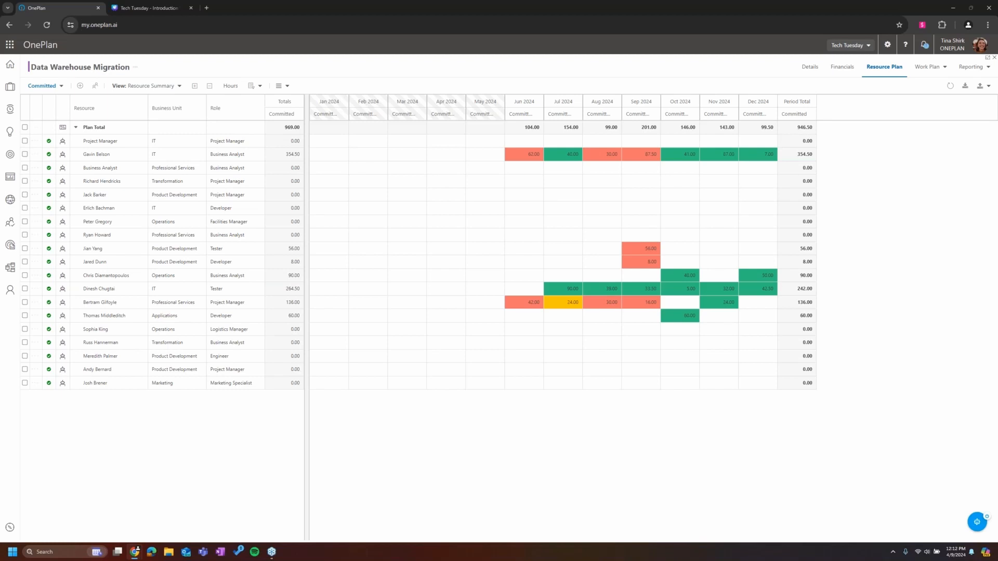
pyautogui.click(928, 67)
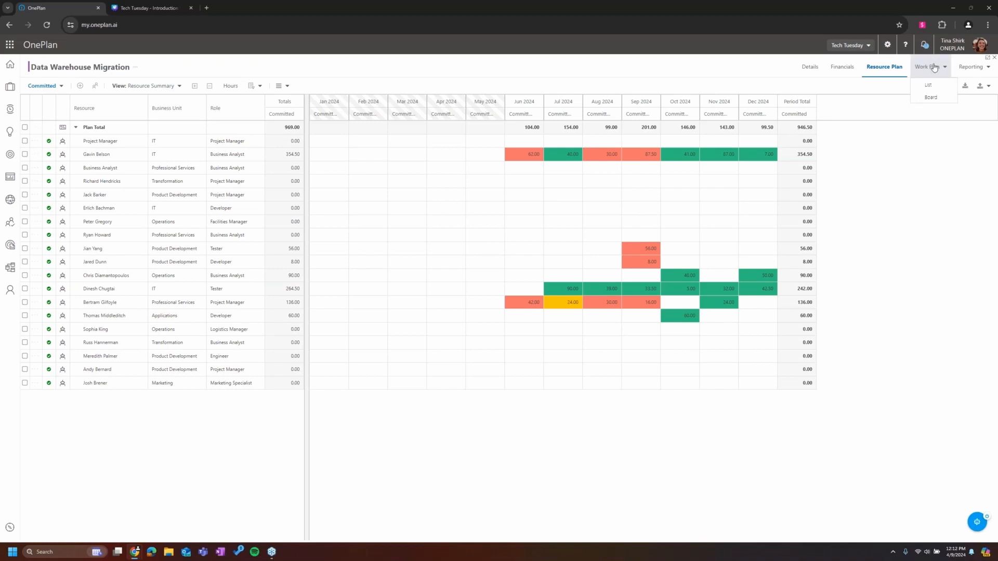
pyautogui.click(931, 97)
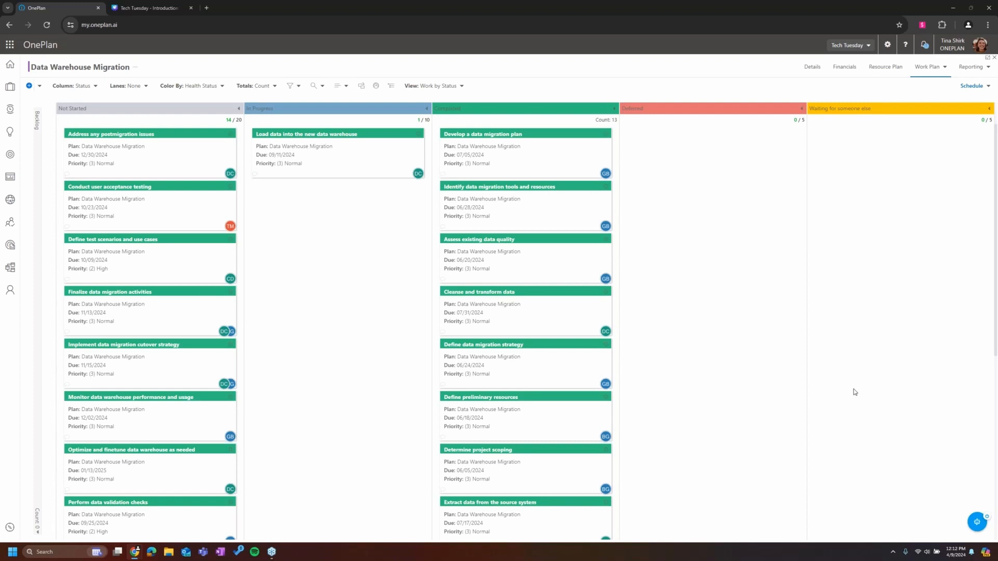
# View the plan's Status Reports and its Visualize dependency diagram
pyautogui.click(978, 71)
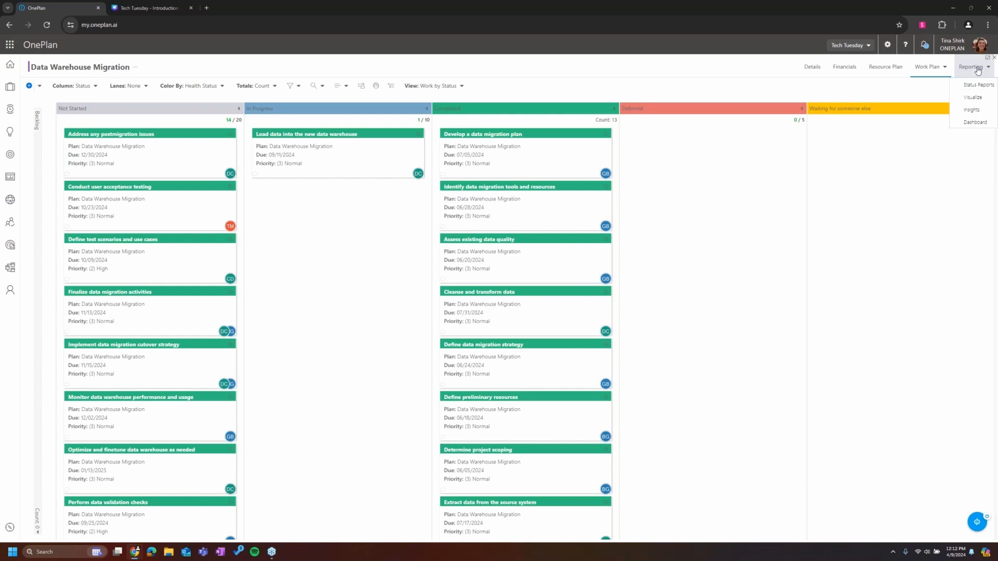
pyautogui.click(979, 84)
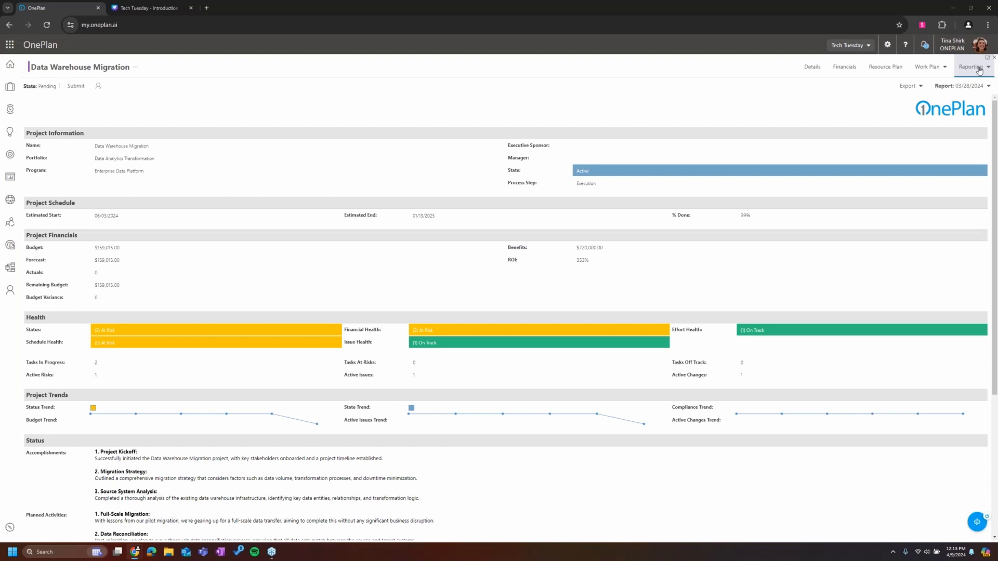
pyautogui.click(978, 69)
pyautogui.click(976, 98)
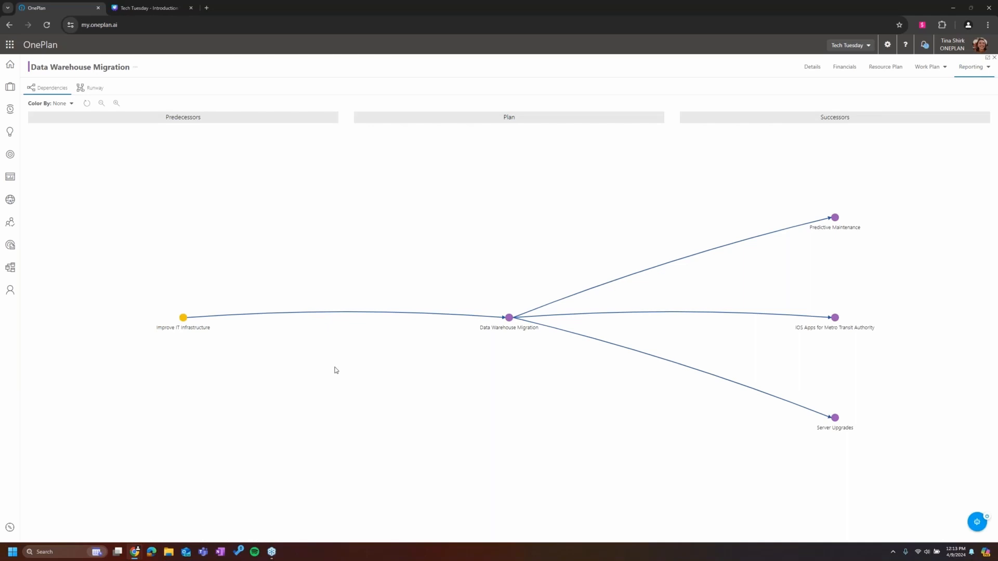
# View the plan's Insights, and open its reporting Dashboard with a Power BI sign-in
pyautogui.click(972, 67)
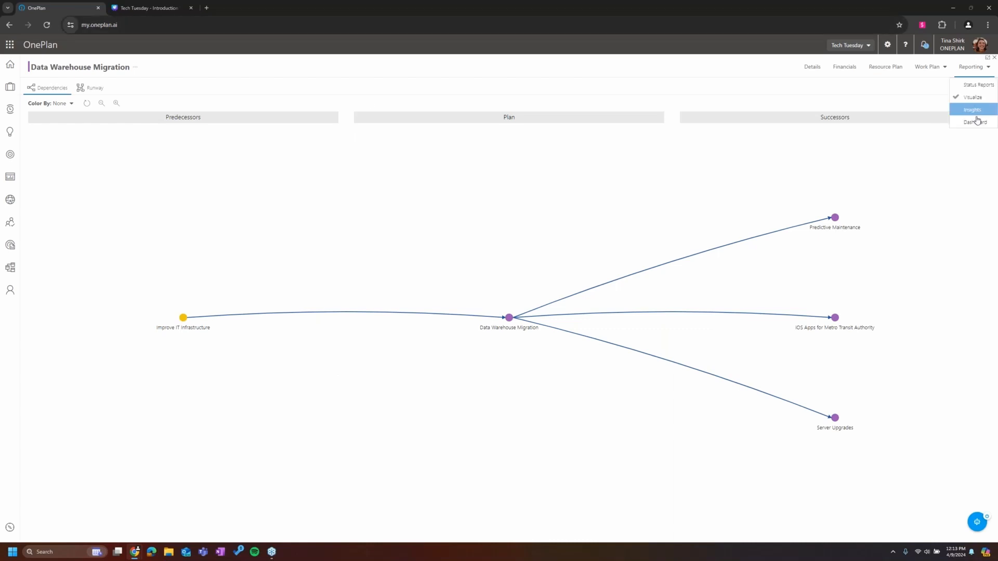
pyautogui.click(975, 117)
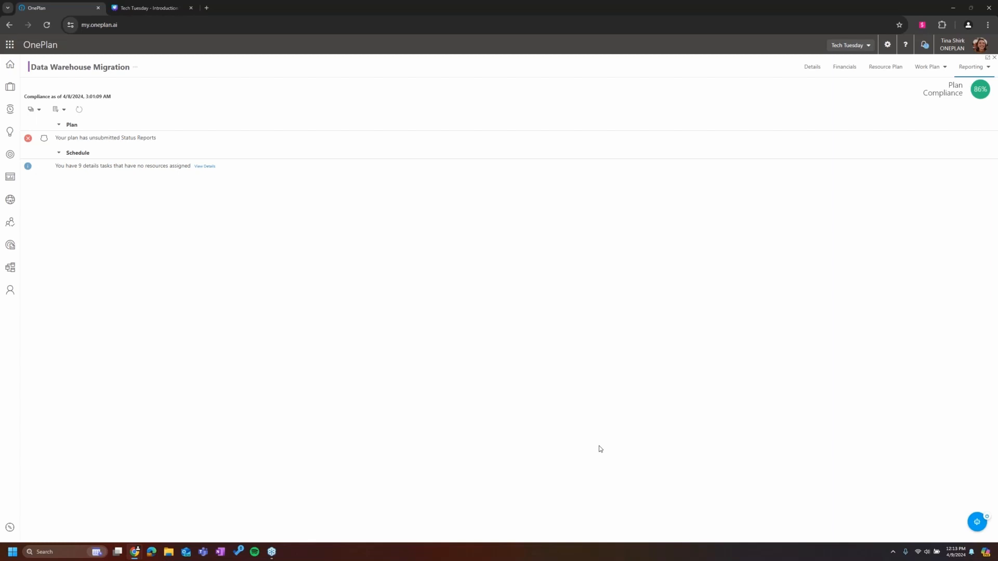
pyautogui.click(972, 67)
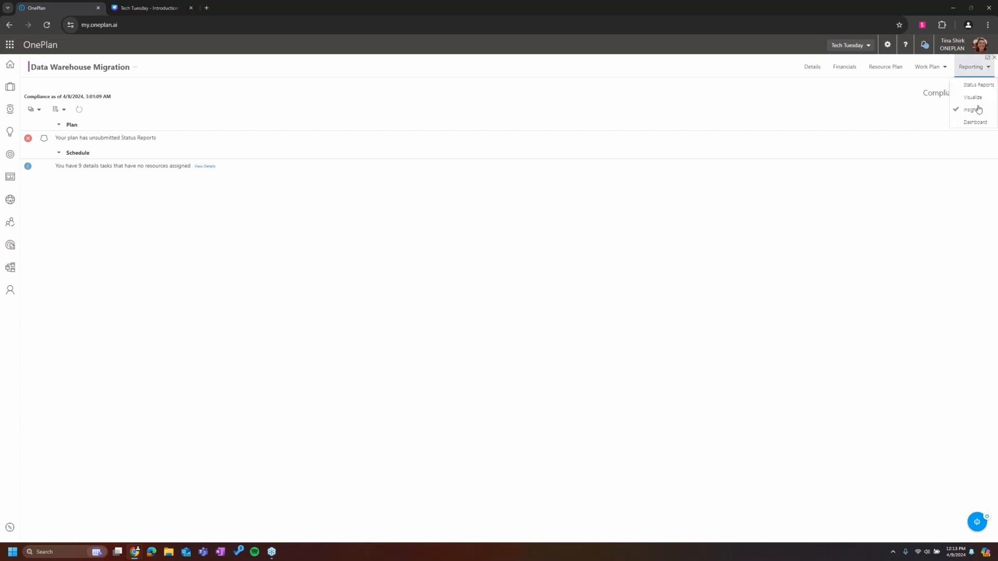
pyautogui.click(973, 122)
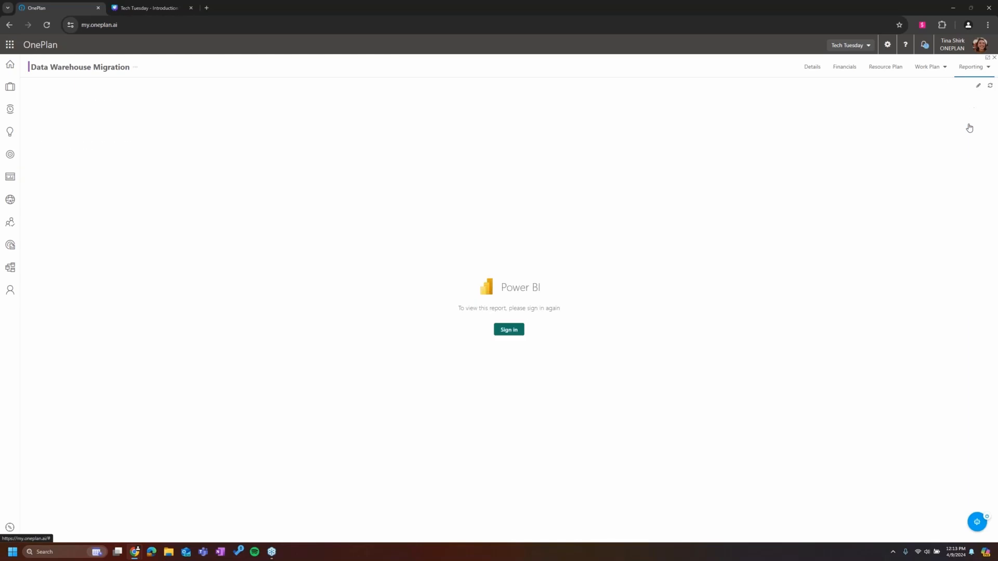
pyautogui.click(516, 331)
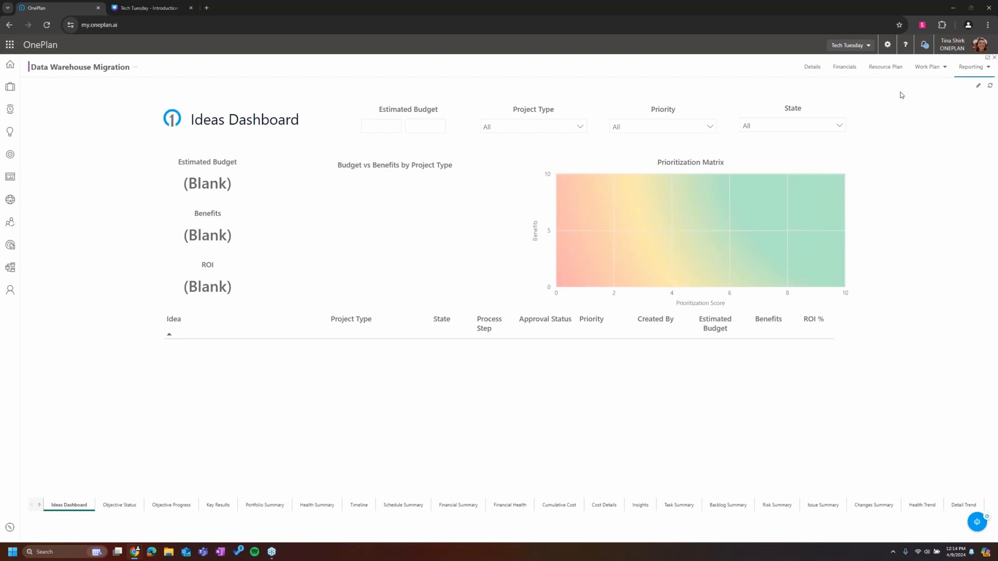
# Return to the plan's Details page and open the project Description for editing
pyautogui.click(812, 73)
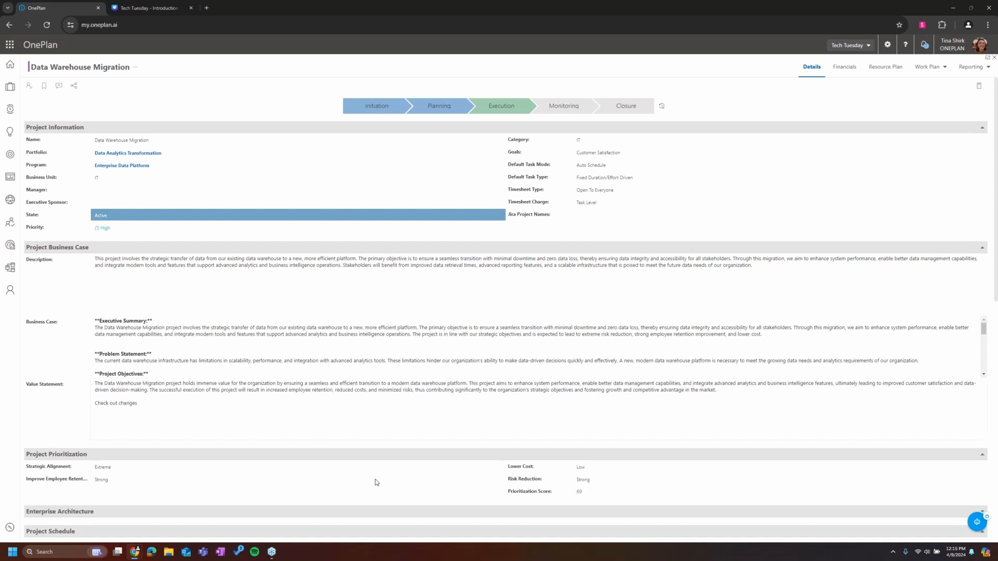
pyautogui.click(168, 288)
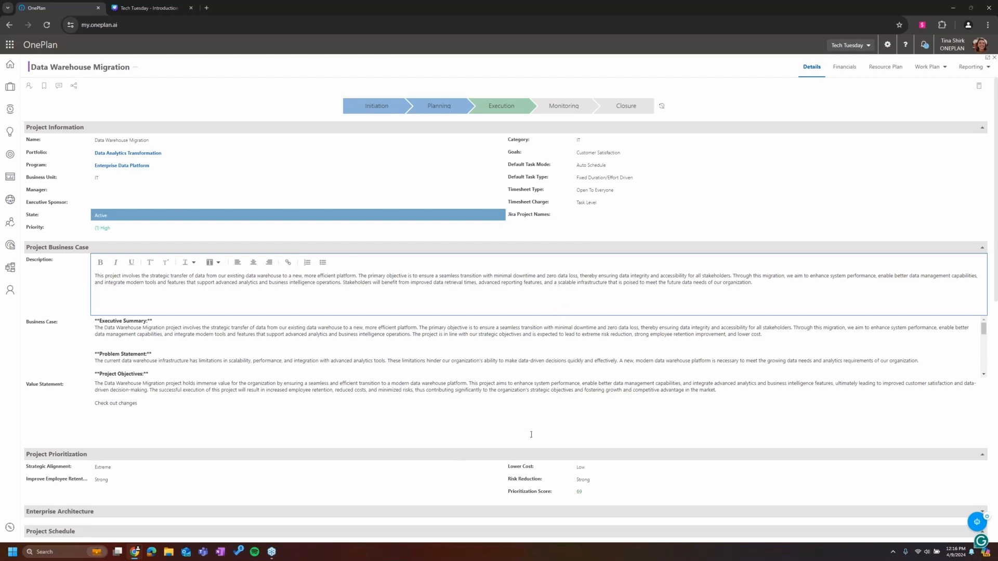
pyautogui.scroll(-1, 531, 434)
pyautogui.scroll(1, 375, 369)
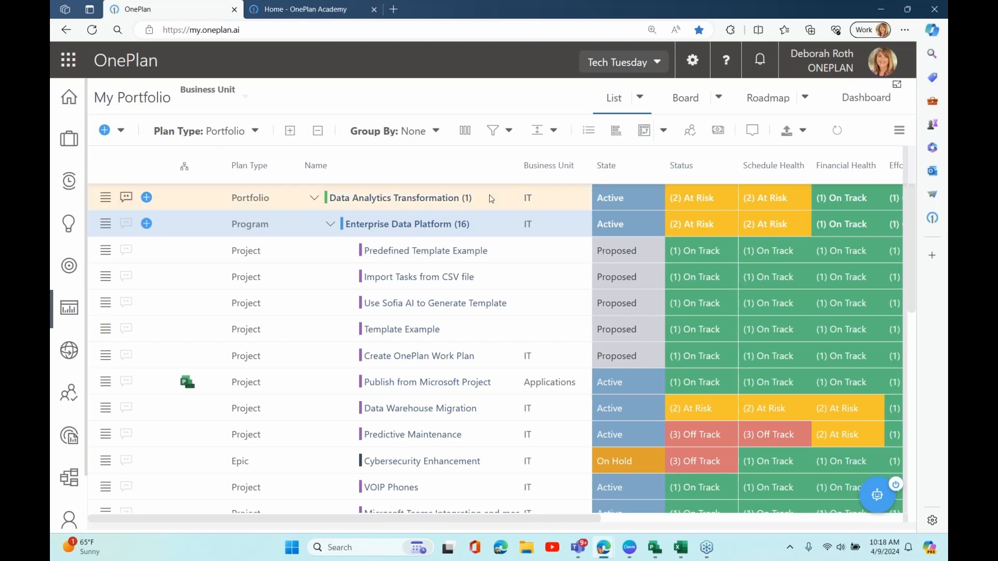
# View the plan types that can be created from the home page, and visit My Portfolio before returning home
pyautogui.click(71, 97)
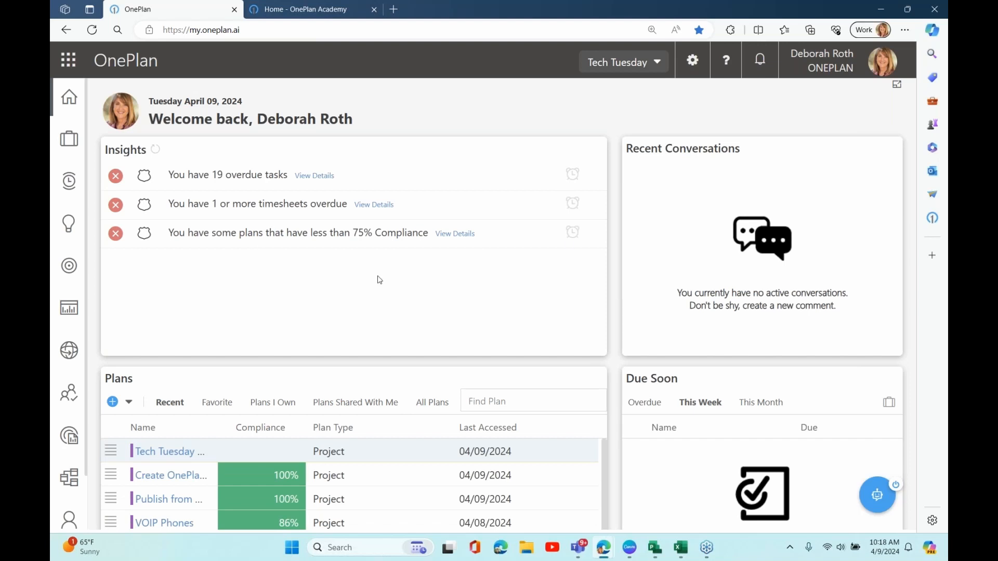
pyautogui.click(130, 403)
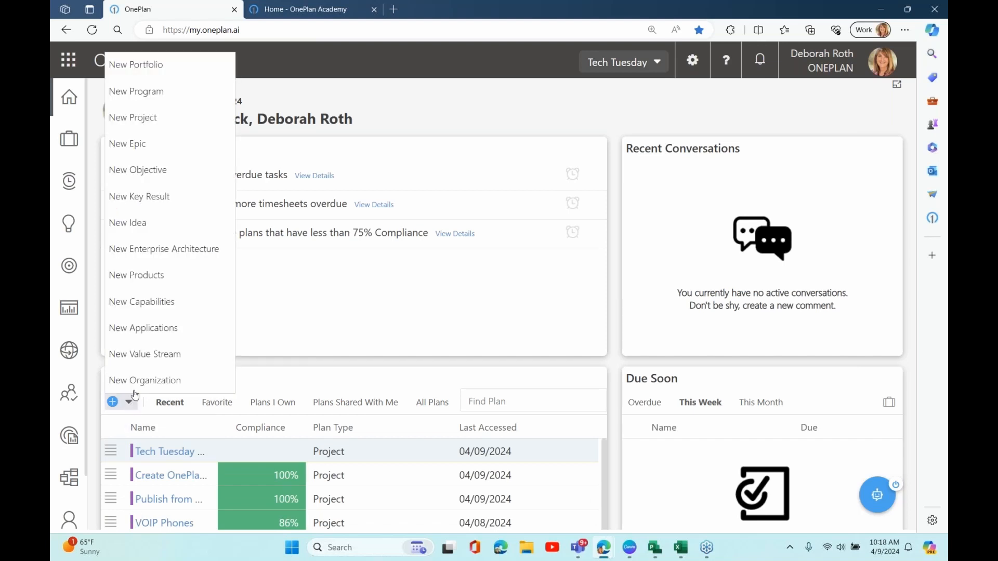
pyautogui.click(523, 113)
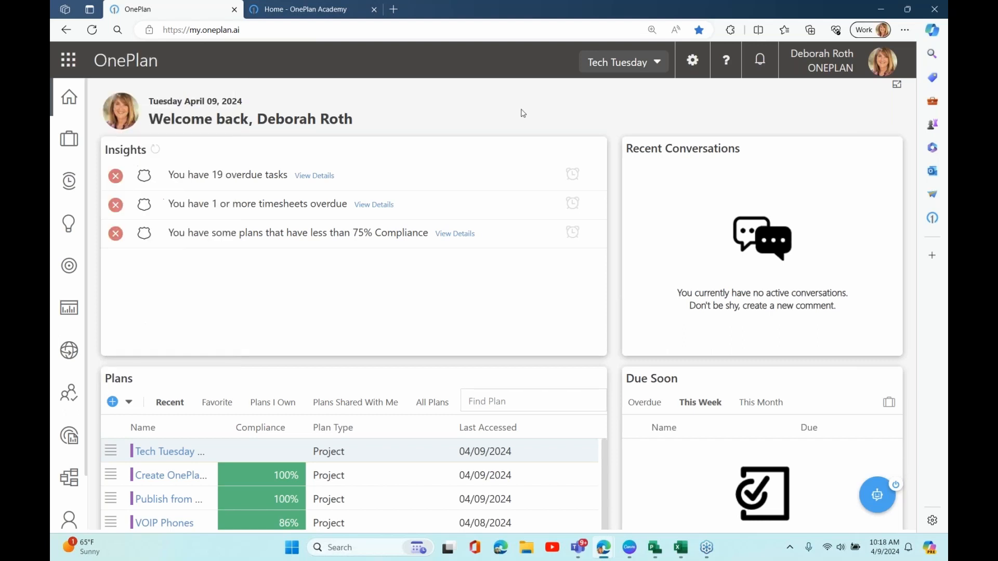
pyautogui.click(64, 311)
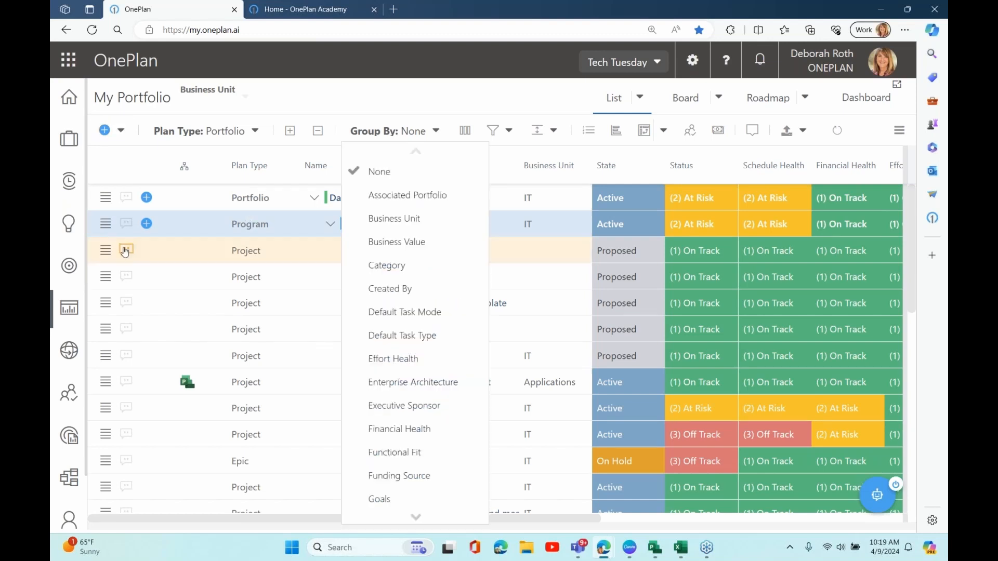
pyautogui.click(69, 97)
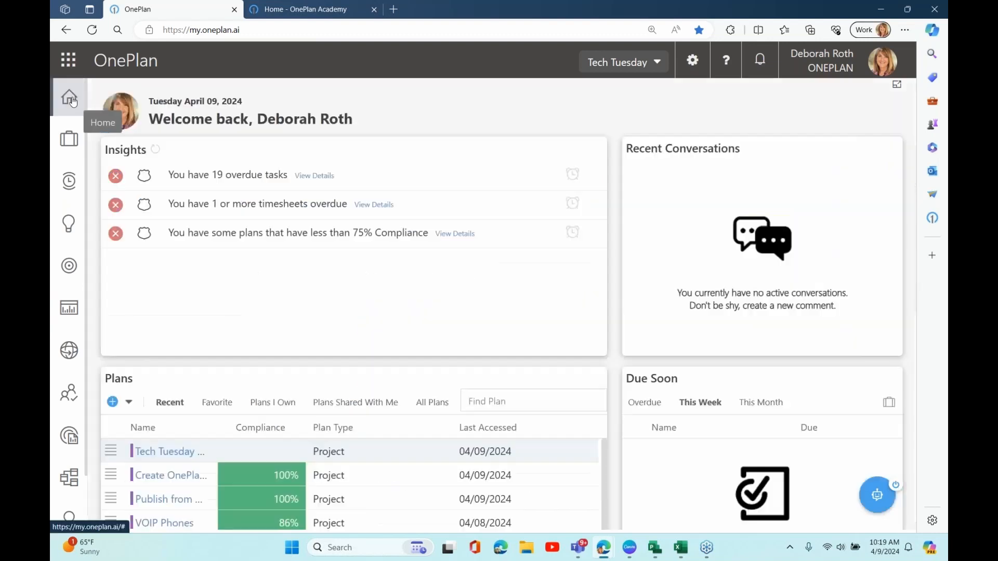
# Open the form for adding a new project from the home page's Plans list
pyautogui.click(127, 403)
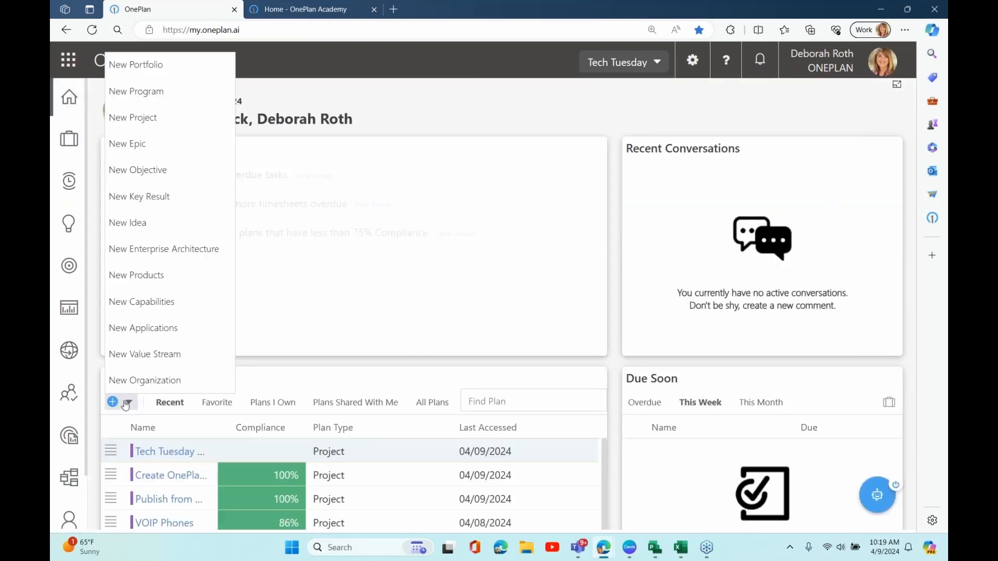
pyautogui.click(160, 115)
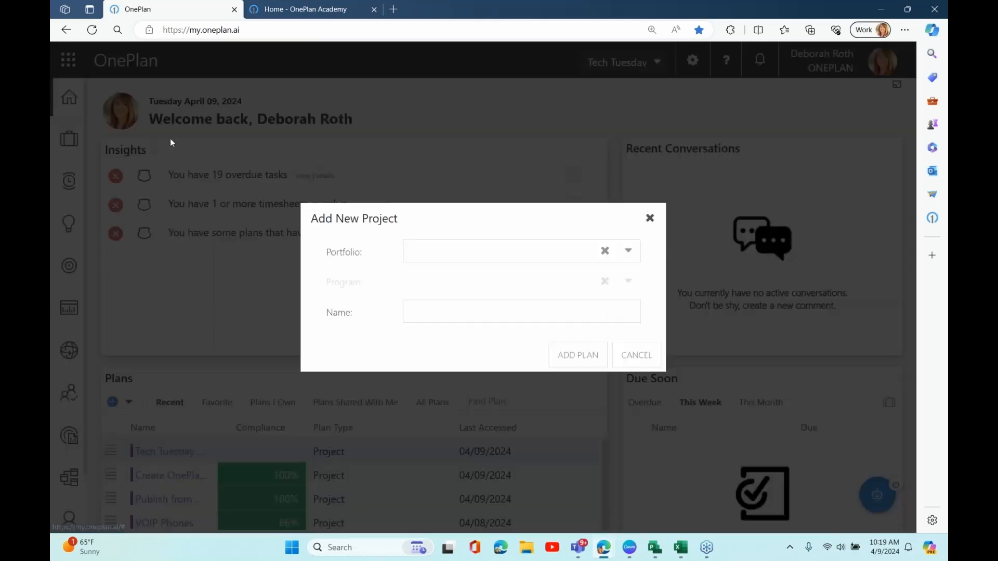
pyautogui.click(543, 248)
pyautogui.write('Tech Tue')
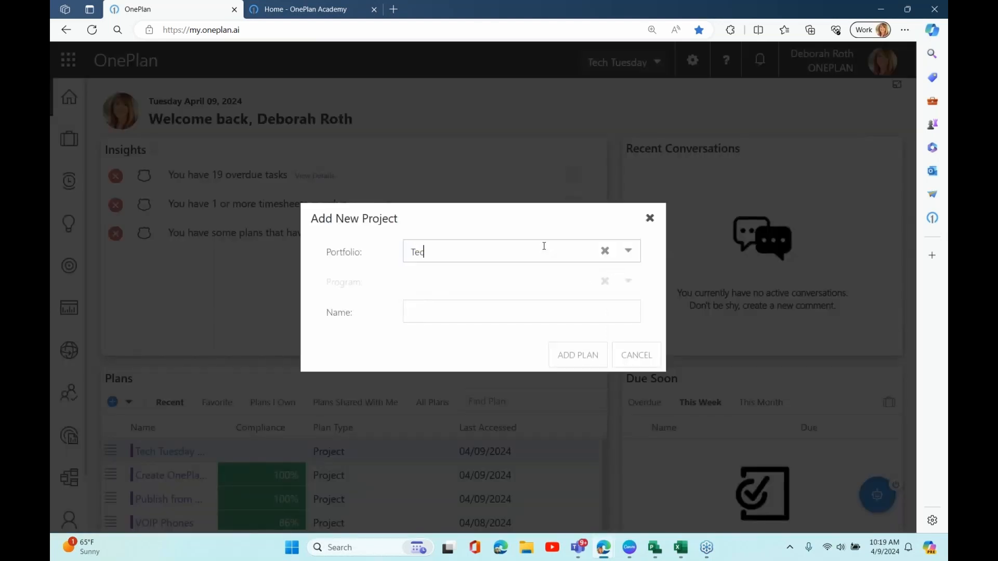
pyautogui.press('BackSpace')
pyautogui.press('BackSpace')
pyautogui.press('BackSpace')
pyautogui.press('BackSpace')
pyautogui.press('BackSpace')
pyautogui.press('BackSpace')
pyautogui.press('BackSpace')
pyautogui.press('BackSpace')
# Create the Tech Tuesday project in the Data Analytics Transformation portfolio under the Enterprise Data Platform program
pyautogui.click(628, 251)
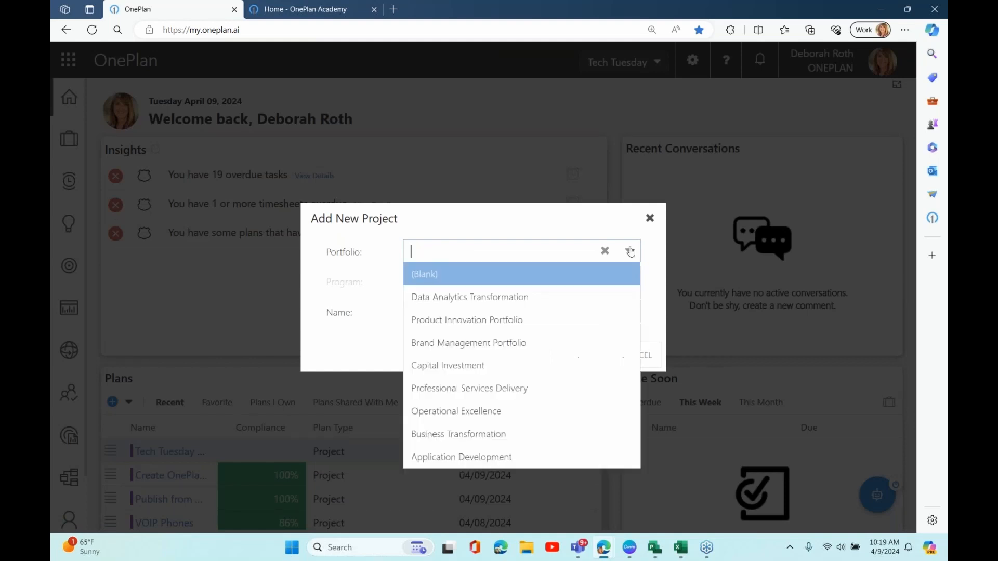
pyautogui.click(588, 294)
pyautogui.click(501, 284)
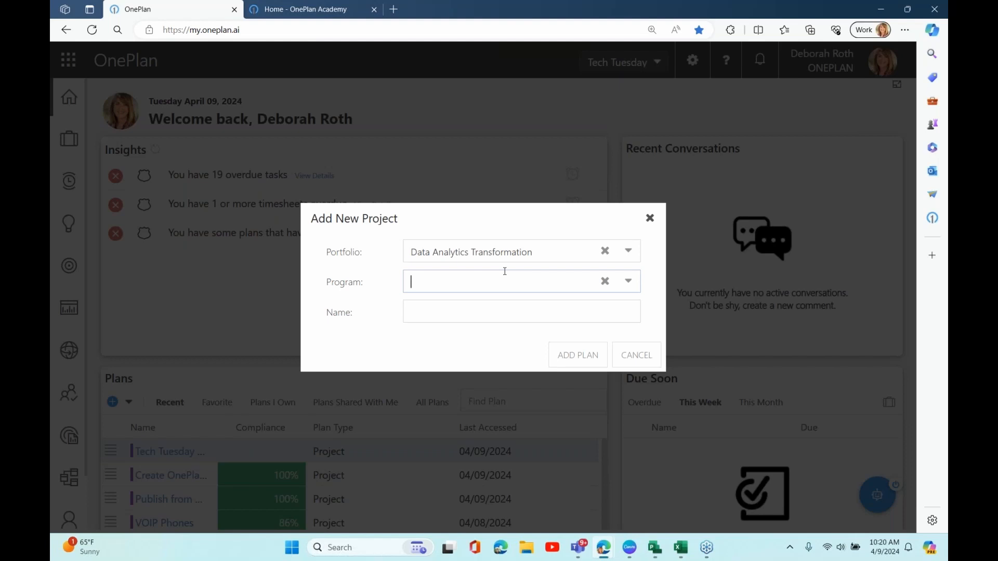
pyautogui.click(623, 281)
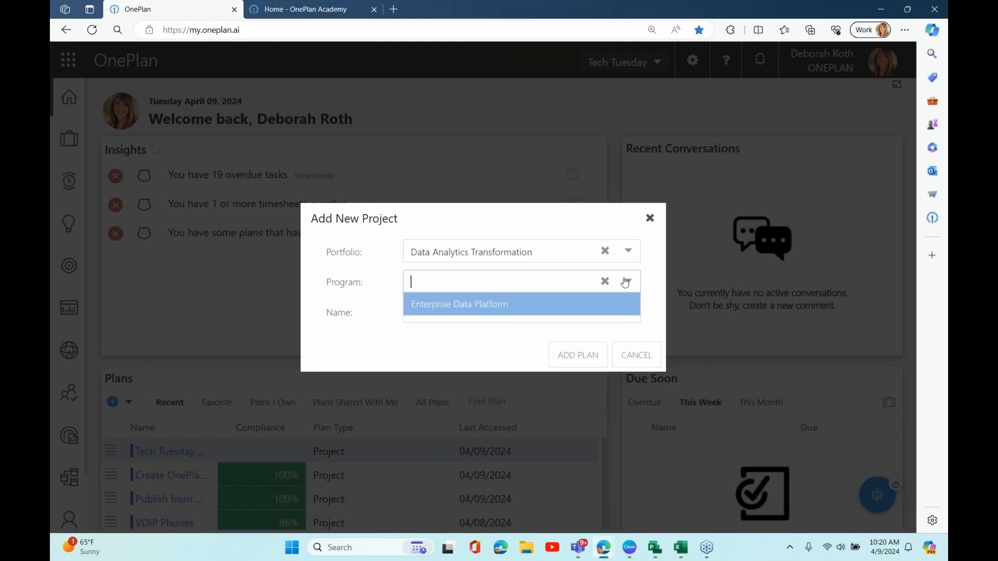
pyautogui.click(566, 306)
pyautogui.click(443, 306)
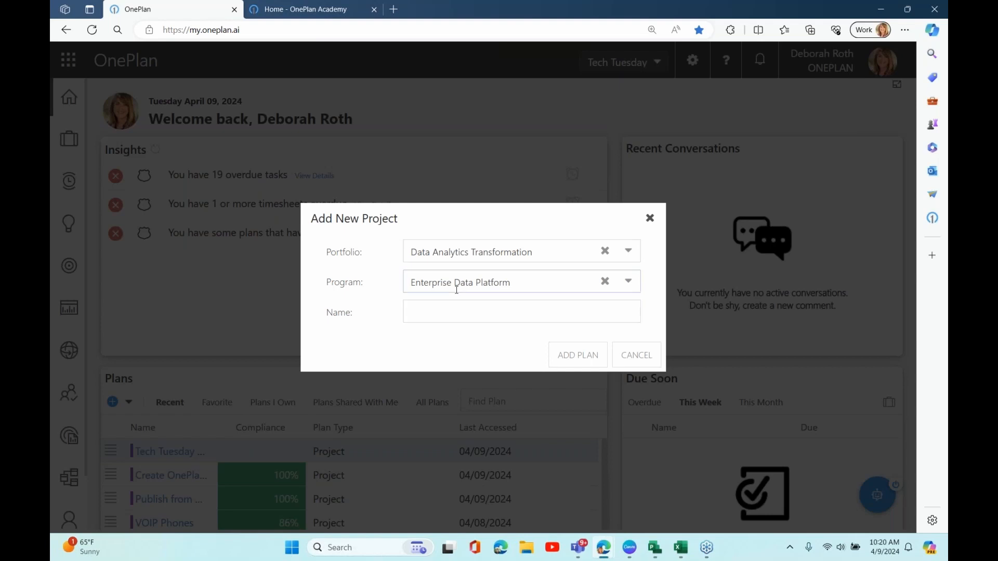
pyautogui.click(458, 310)
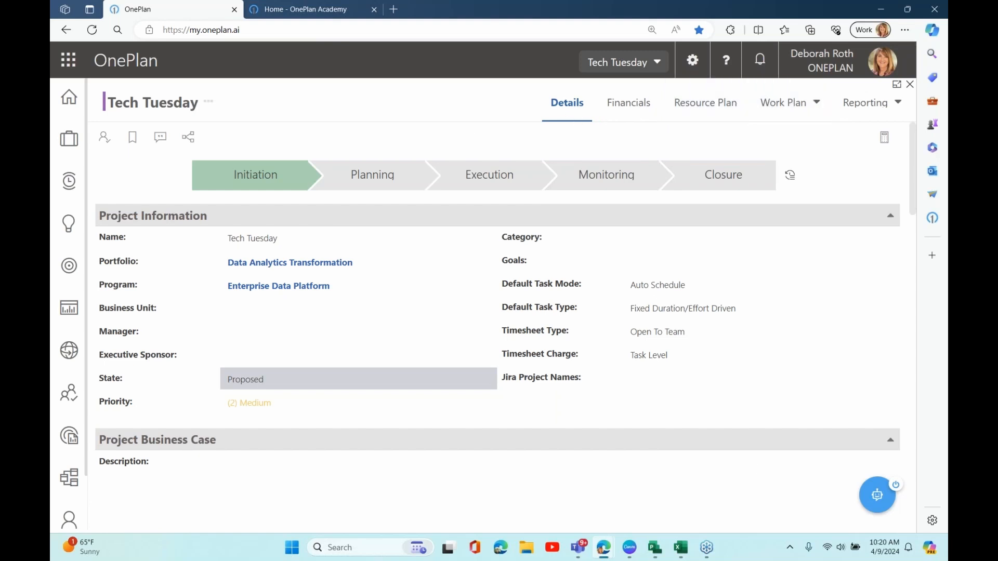
# Assign the signed-in account holder as the project's manager and set the business unit to Marketing
pyautogui.scroll(-5, 401, 363)
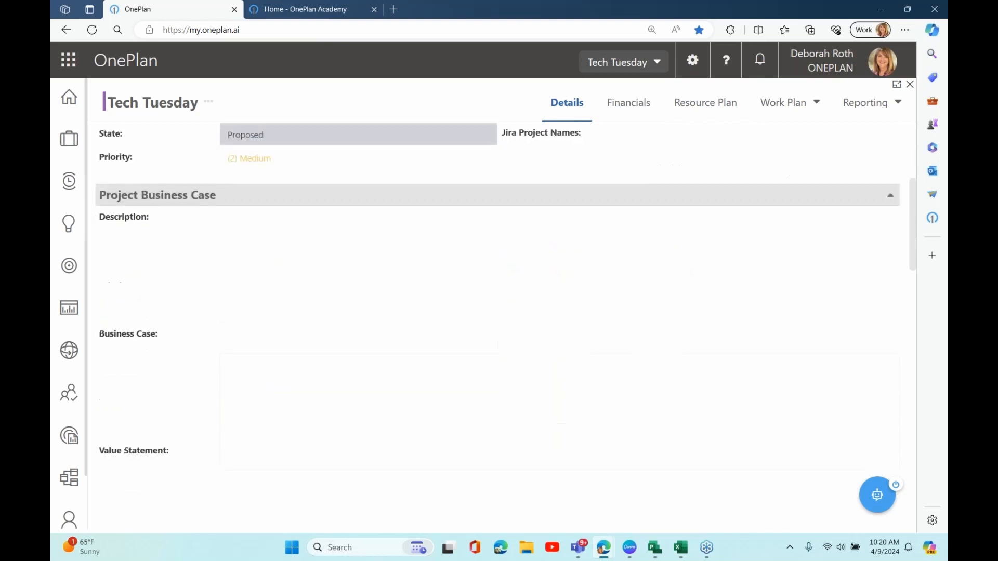
pyautogui.scroll(5, 305, 356)
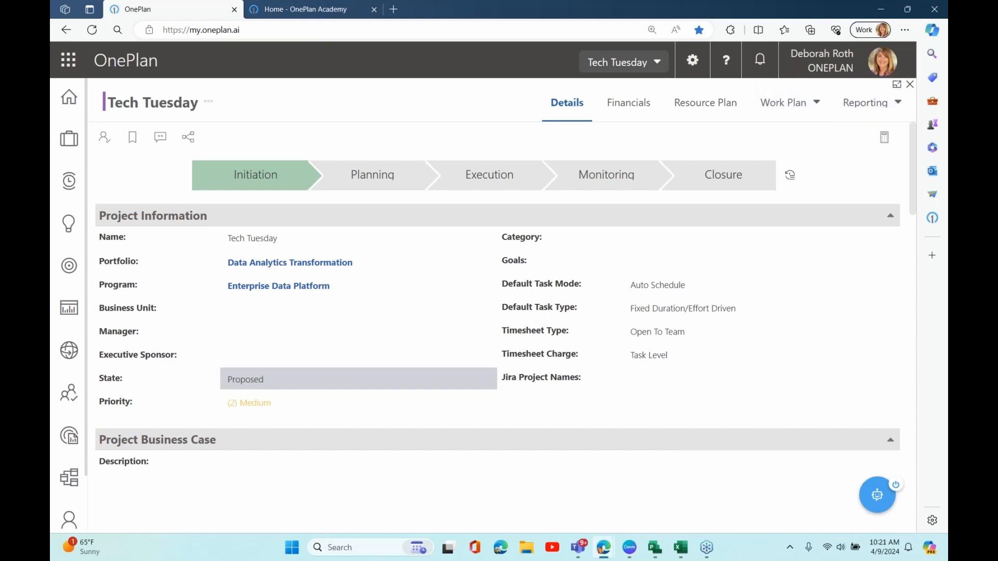
pyautogui.click(358, 337)
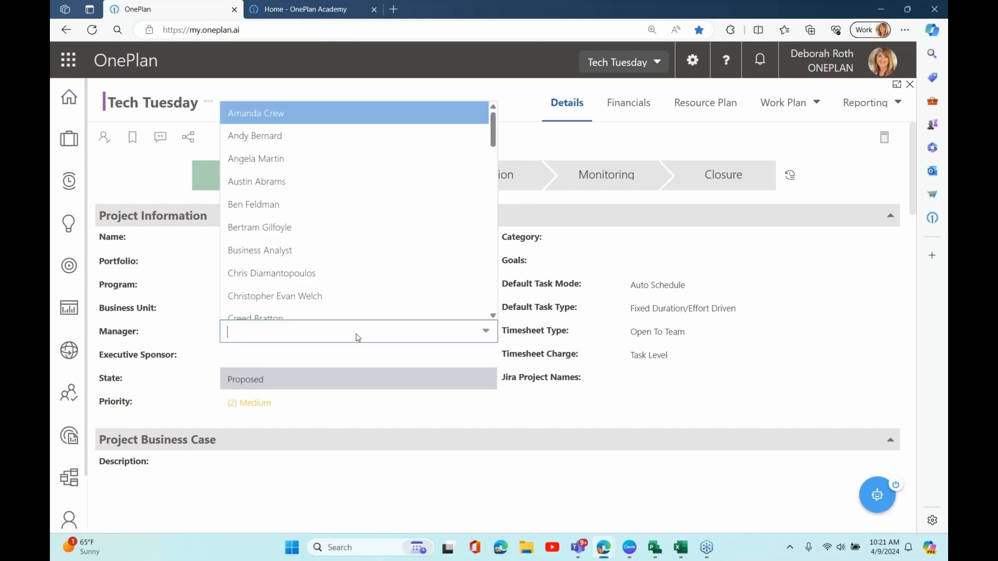
pyautogui.scroll(-2, 385, 318)
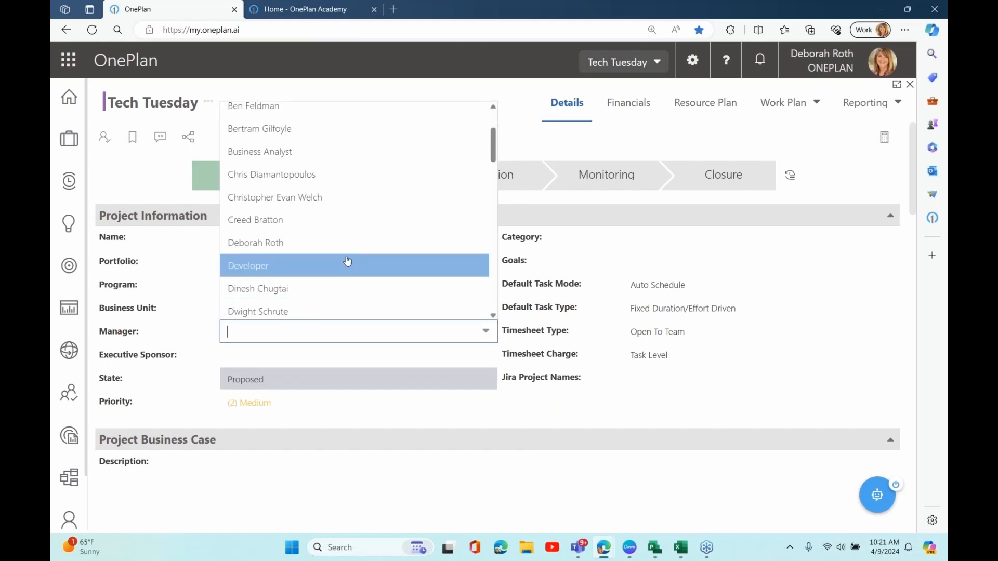
pyautogui.click(343, 243)
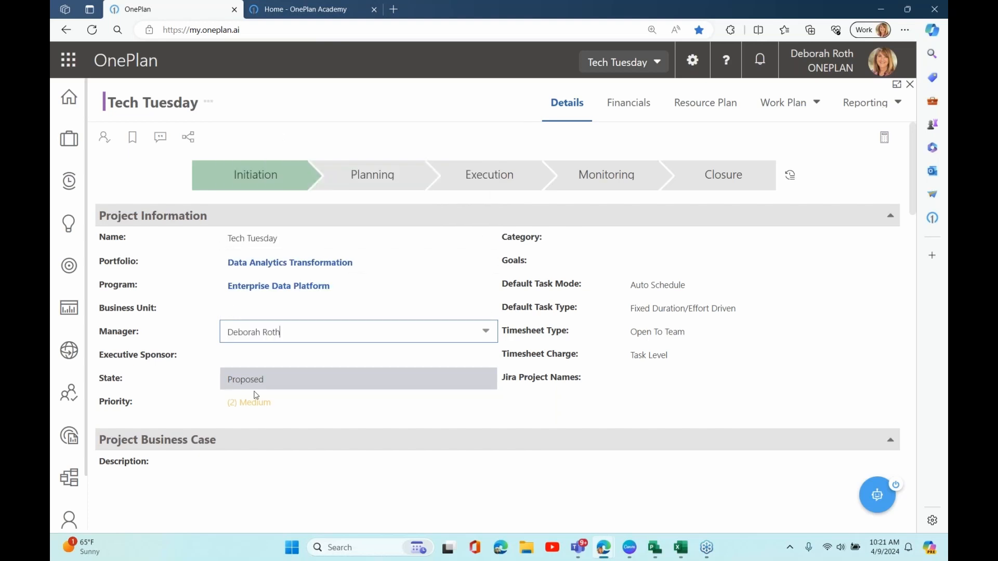
pyautogui.click(265, 309)
pyautogui.click(260, 398)
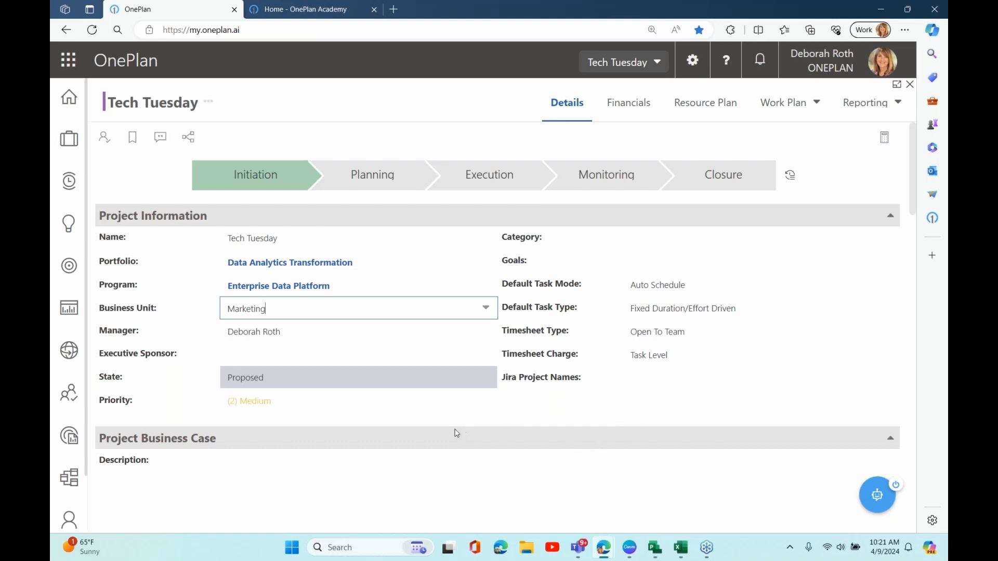
# Set the project's state to Active
pyautogui.click(410, 385)
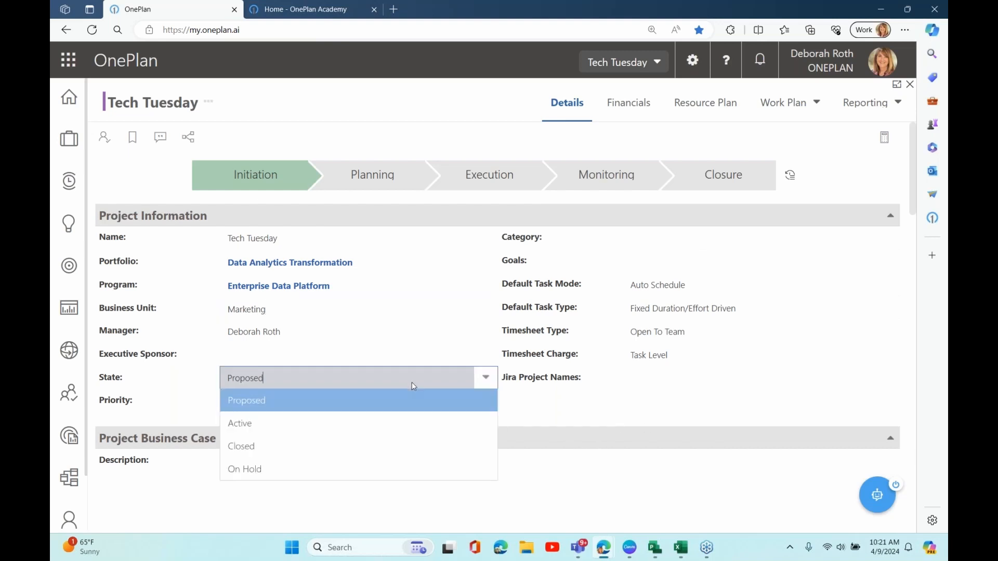
pyautogui.click(387, 420)
pyautogui.scroll(-2, 815, 348)
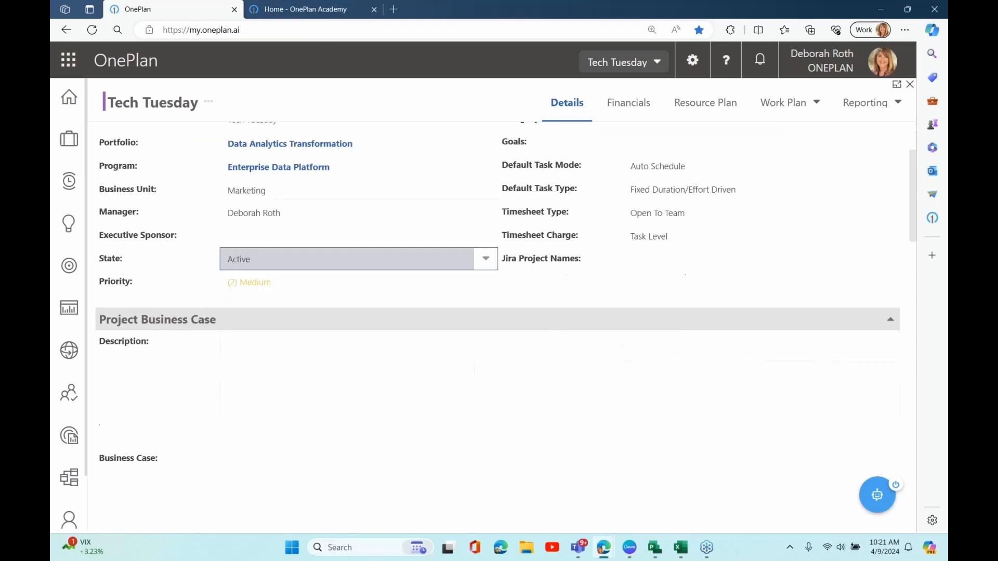
pyautogui.scroll(2, 815, 348)
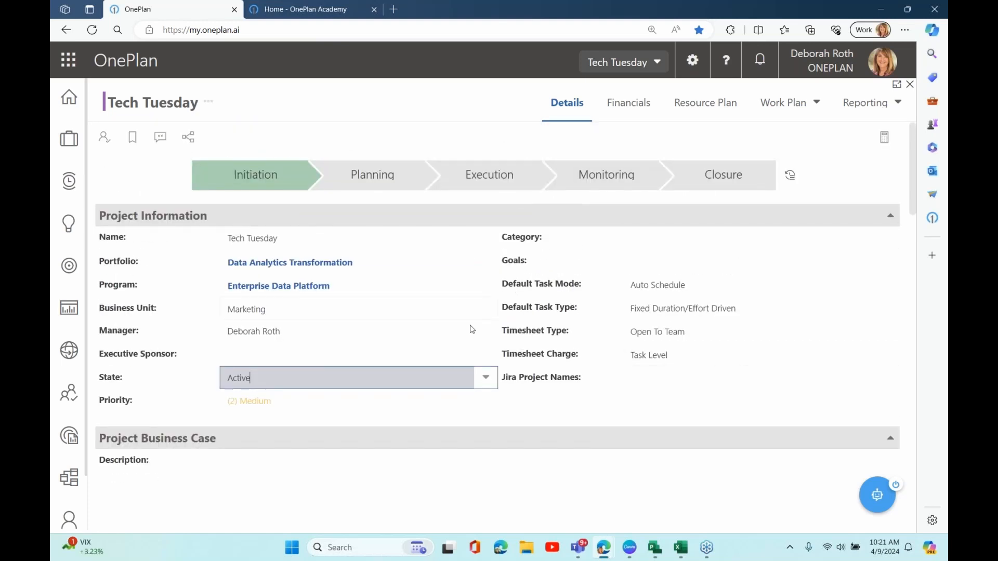
# Open the project's work plan as a list and set the plan start date to 04/02/2024, with task updating kept on
pyautogui.click(784, 104)
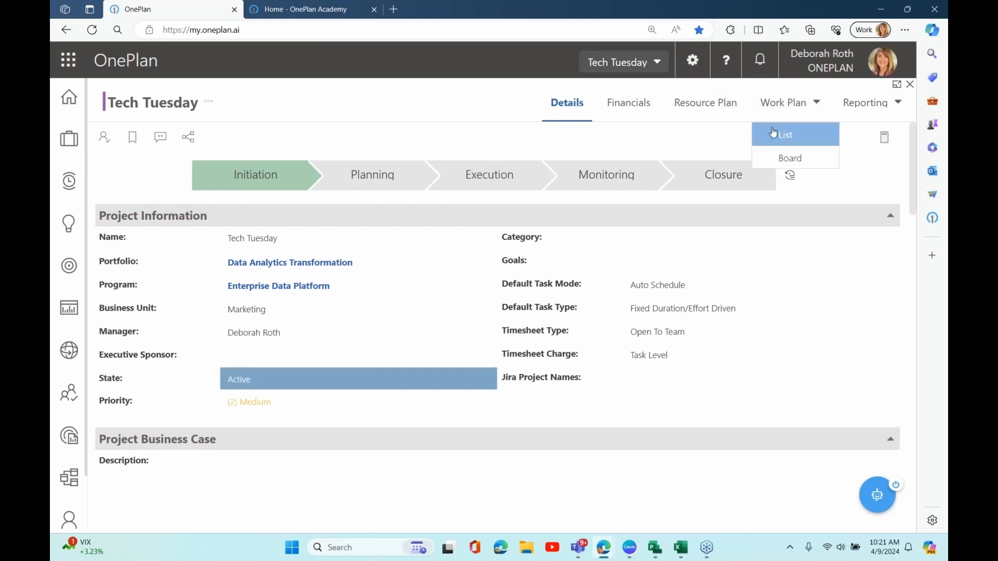
pyautogui.click(770, 136)
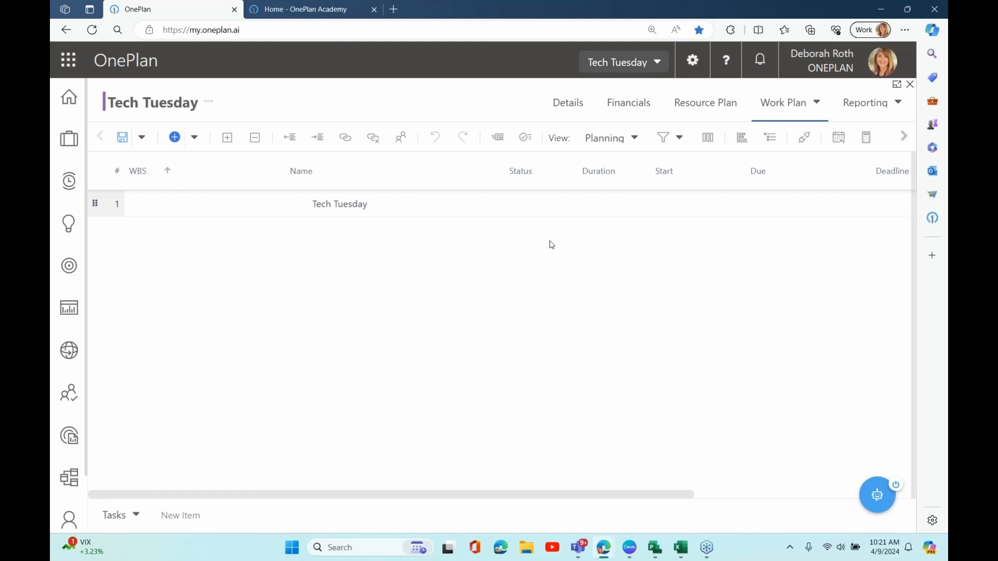
pyautogui.click(838, 138)
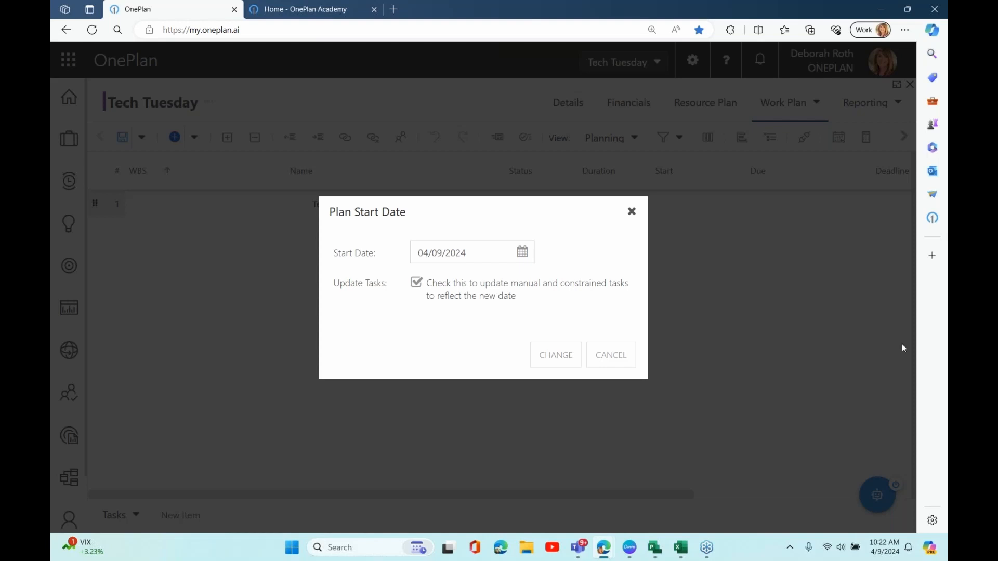
pyautogui.click(522, 251)
pyautogui.click(492, 334)
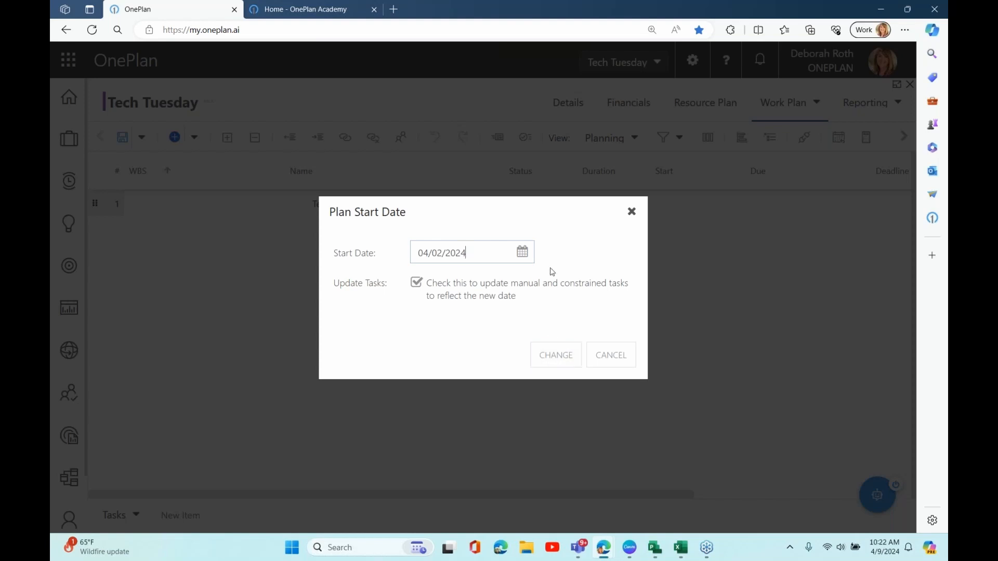
pyautogui.click(556, 355)
# Add three new items to the work plan, keeping their default names
pyautogui.click(175, 137)
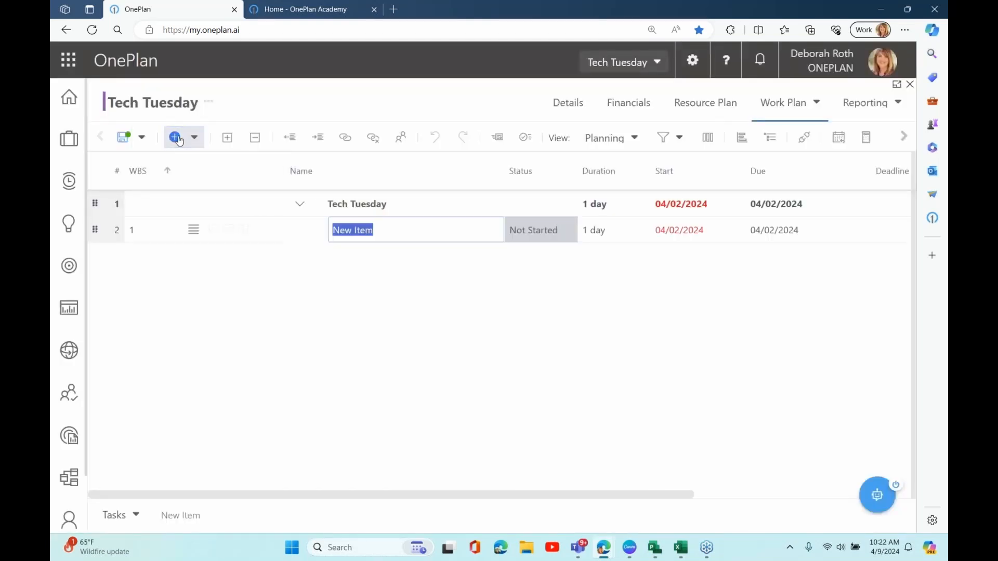
pyautogui.click(176, 138)
pyautogui.click(175, 138)
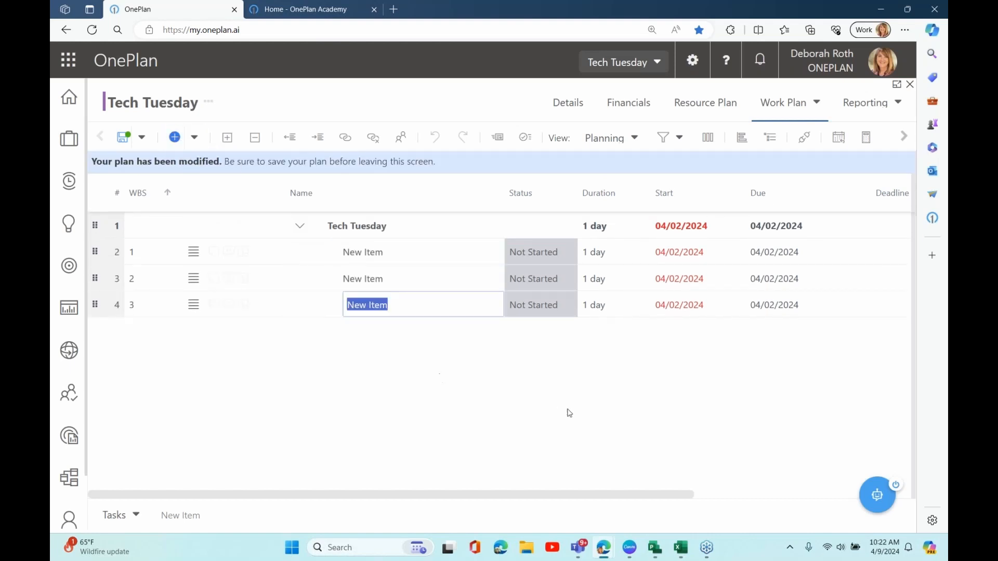
# Check the plan start date without changing it, and reopen the work plan list by way of the Details page
pyautogui.click(838, 137)
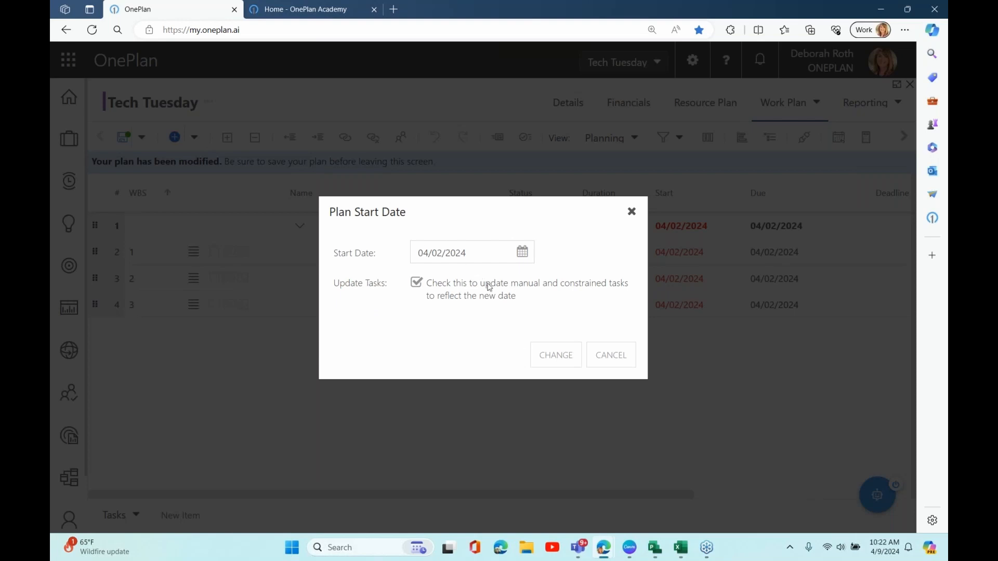
pyautogui.click(624, 354)
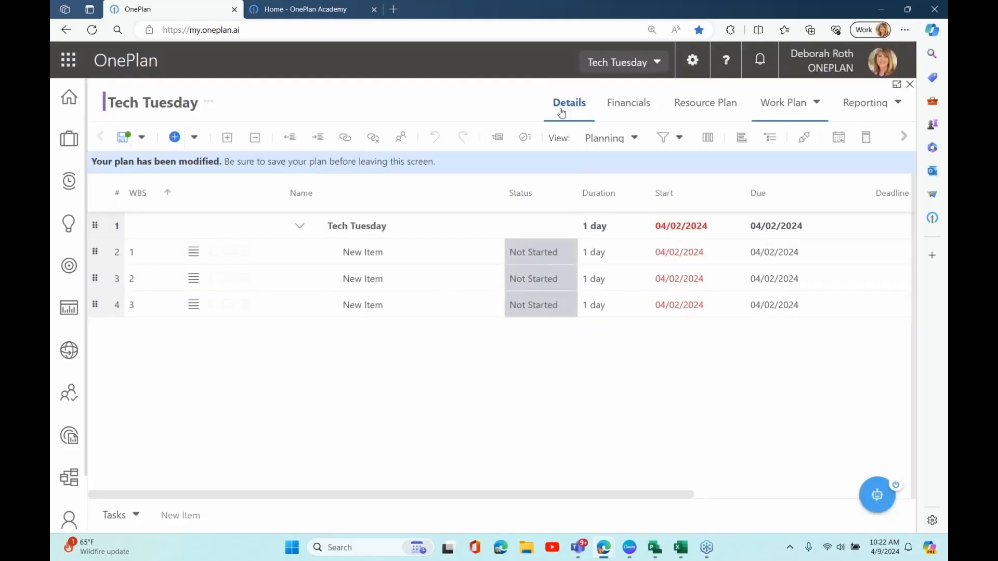
pyautogui.click(561, 113)
pyautogui.click(780, 103)
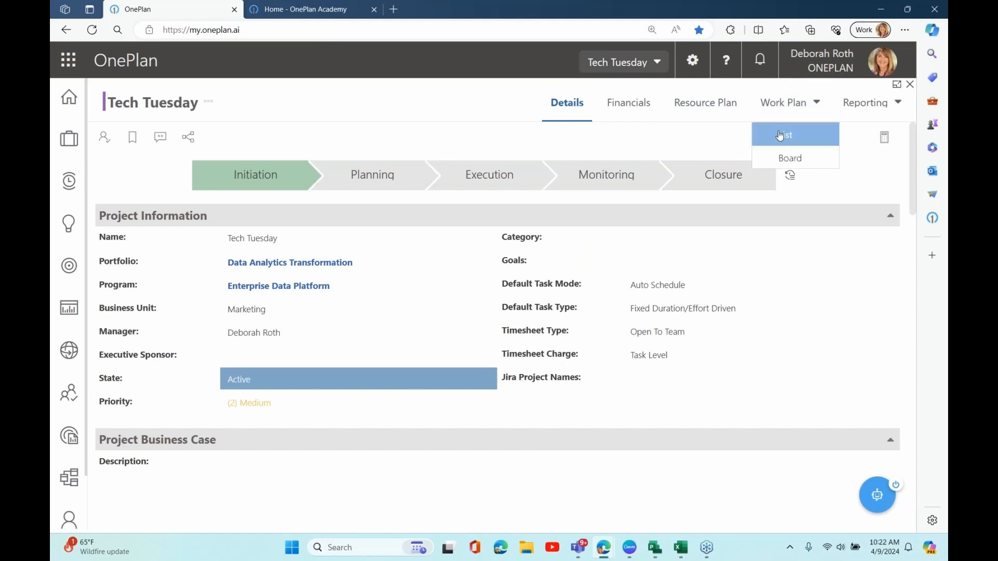
pyautogui.click(780, 136)
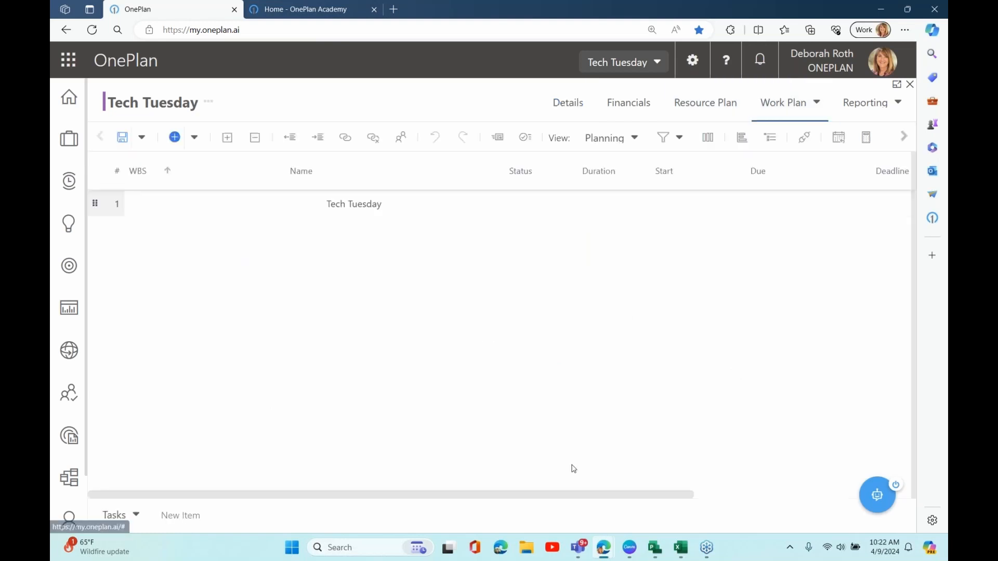
# Save the work plan and change the plan start date to 04/02/2024, with task updating kept on
pyautogui.click(125, 140)
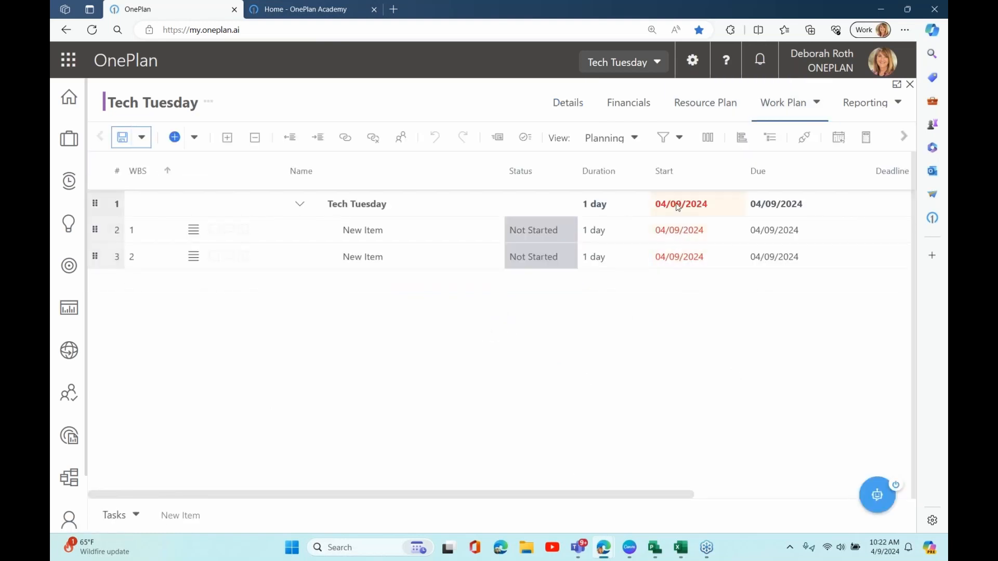
pyautogui.click(838, 137)
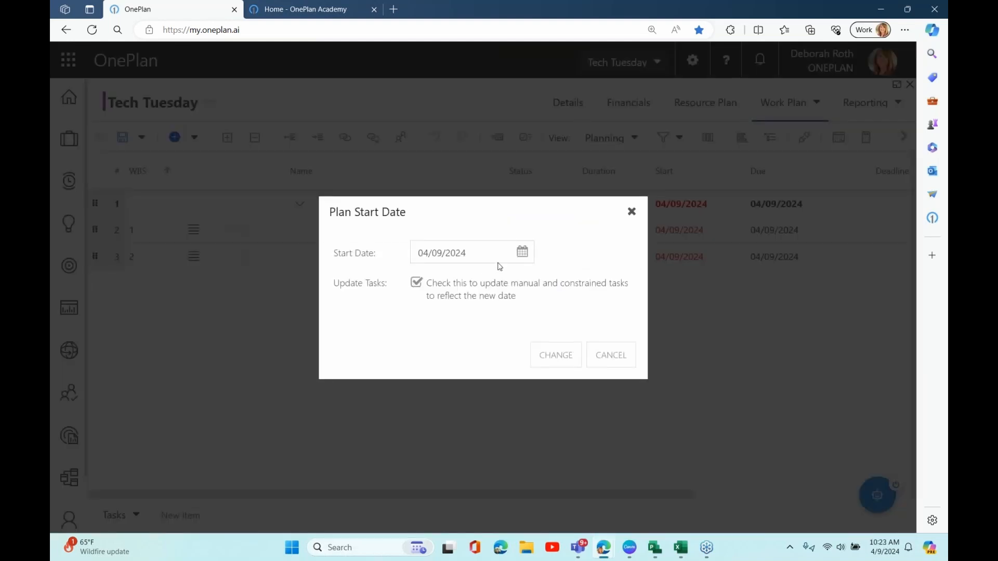
pyautogui.click(521, 252)
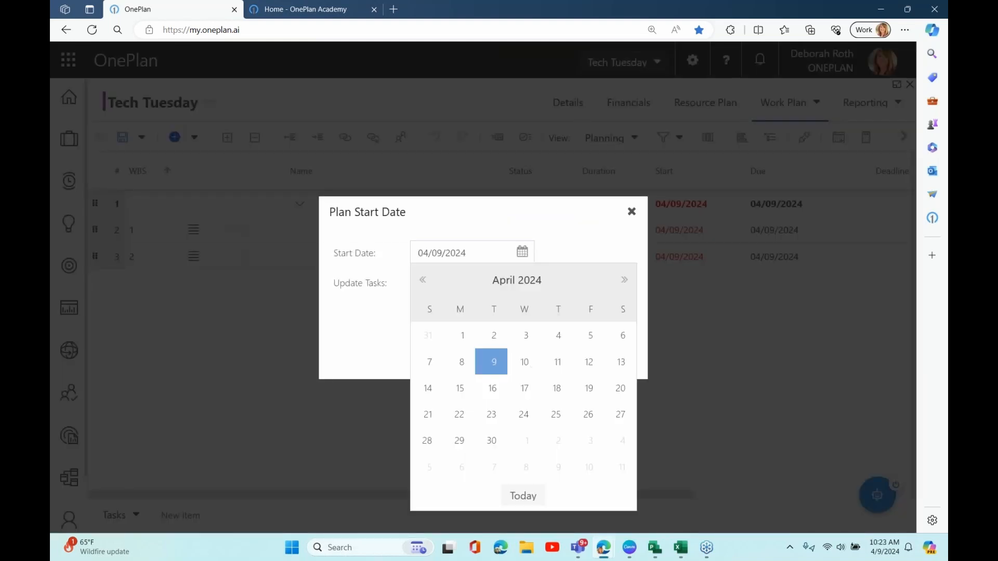
pyautogui.click(493, 333)
pyautogui.click(550, 355)
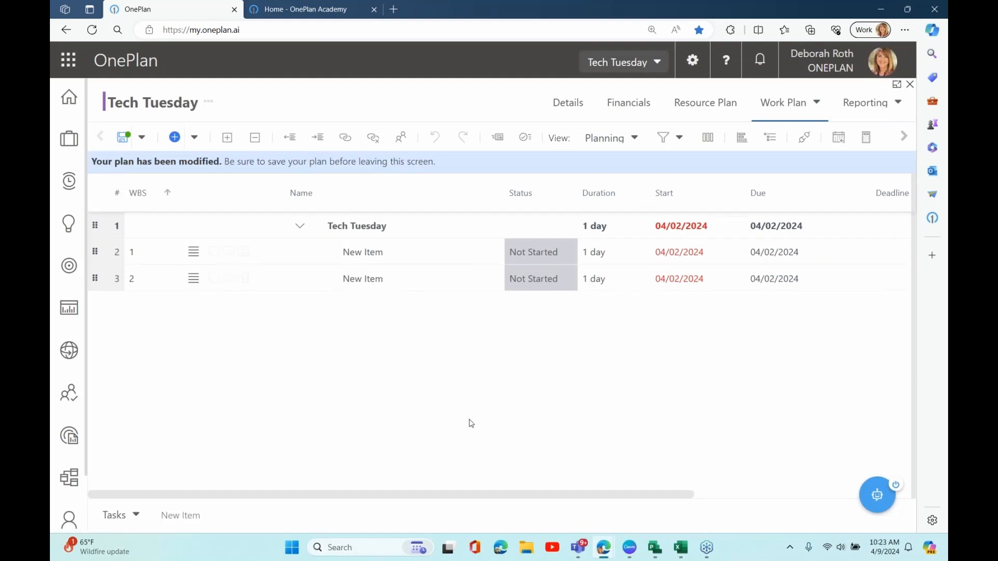
# Move the plan start date to 04/16/2024 with task updating kept on, and save the plan
pyautogui.click(838, 137)
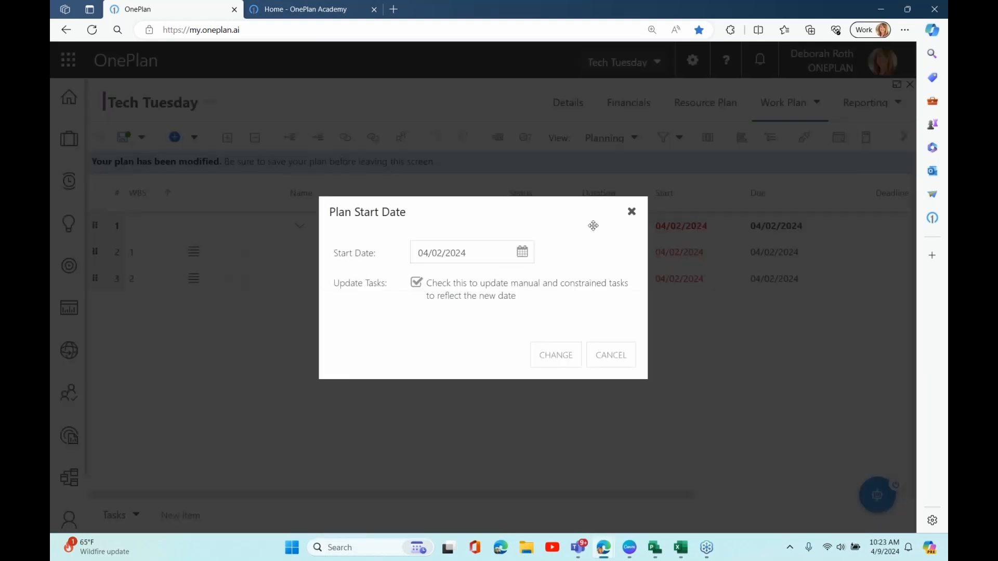
pyautogui.click(524, 254)
pyautogui.click(493, 388)
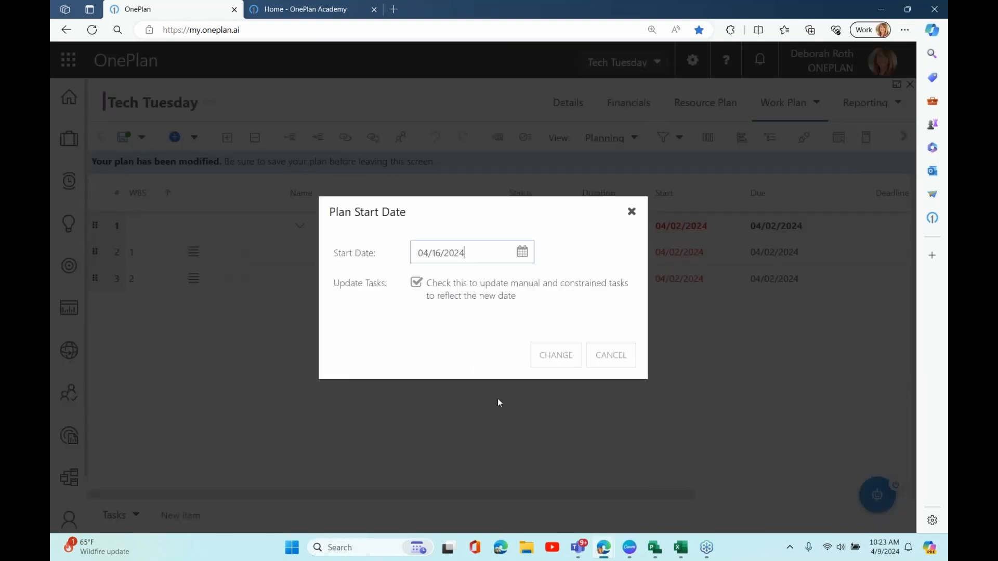
pyautogui.click(555, 359)
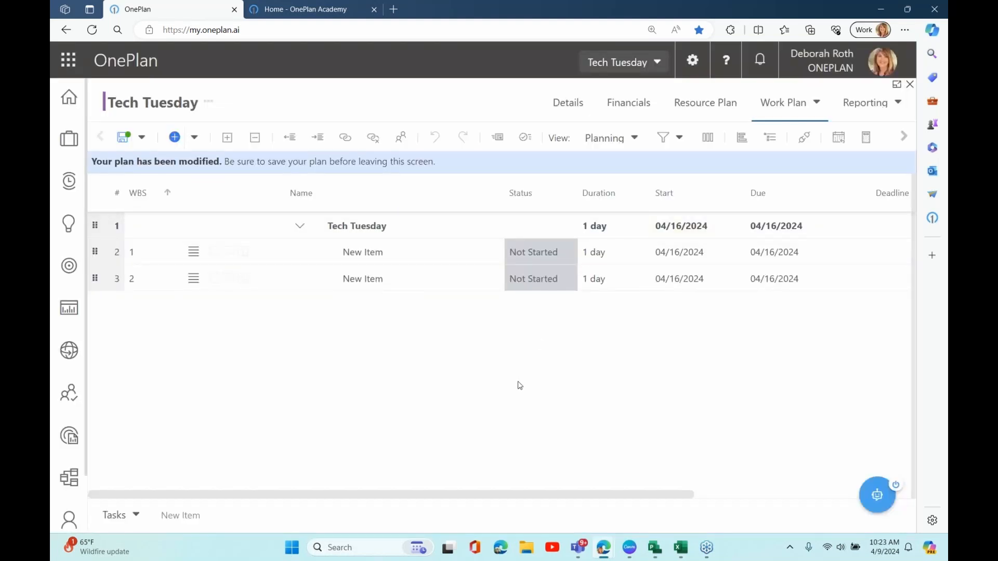
pyautogui.click(123, 135)
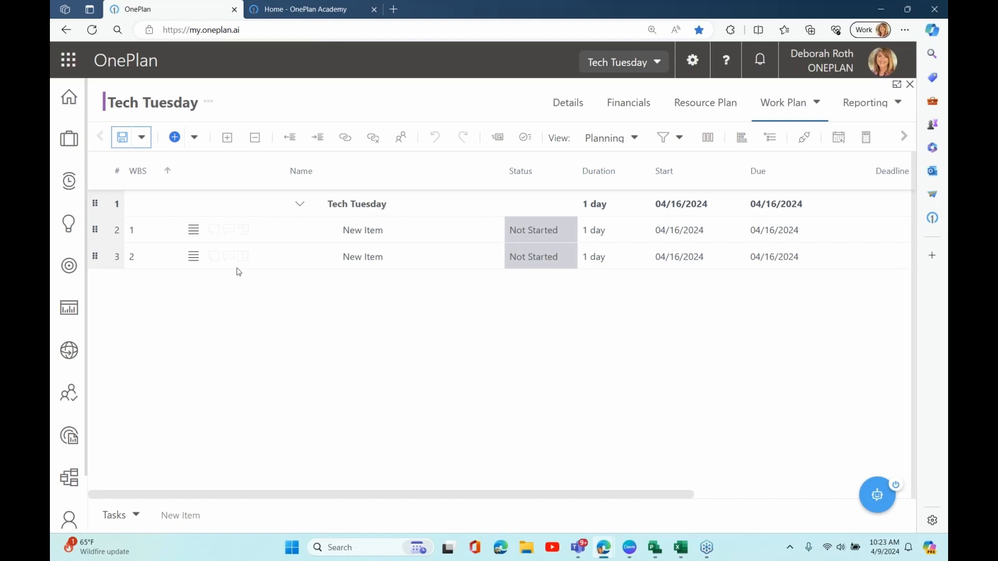
# Examine the general, predecessor and advanced settings of the first New Item in its advanced edit dialog, and close it without changes
pyautogui.click(193, 230)
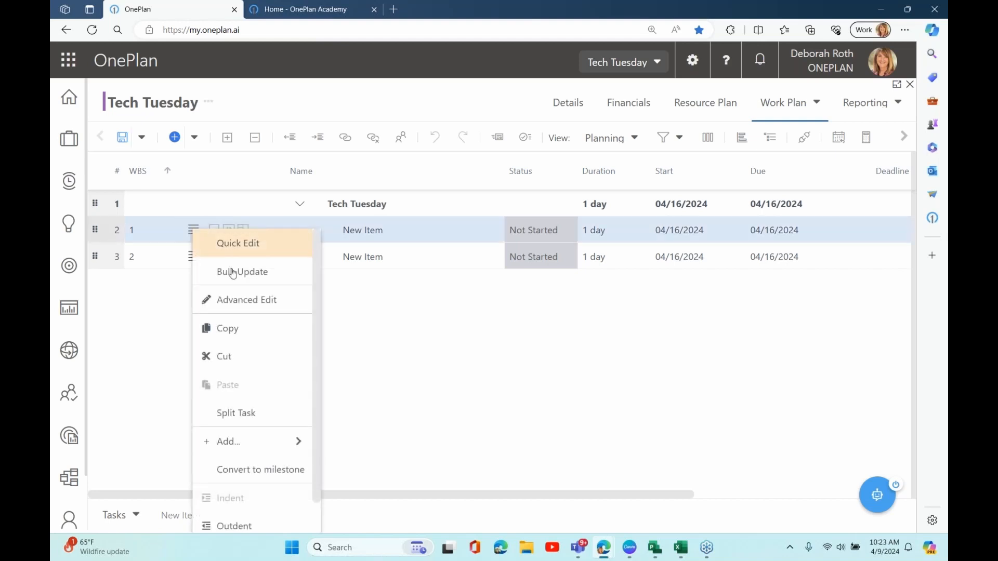
pyautogui.click(235, 300)
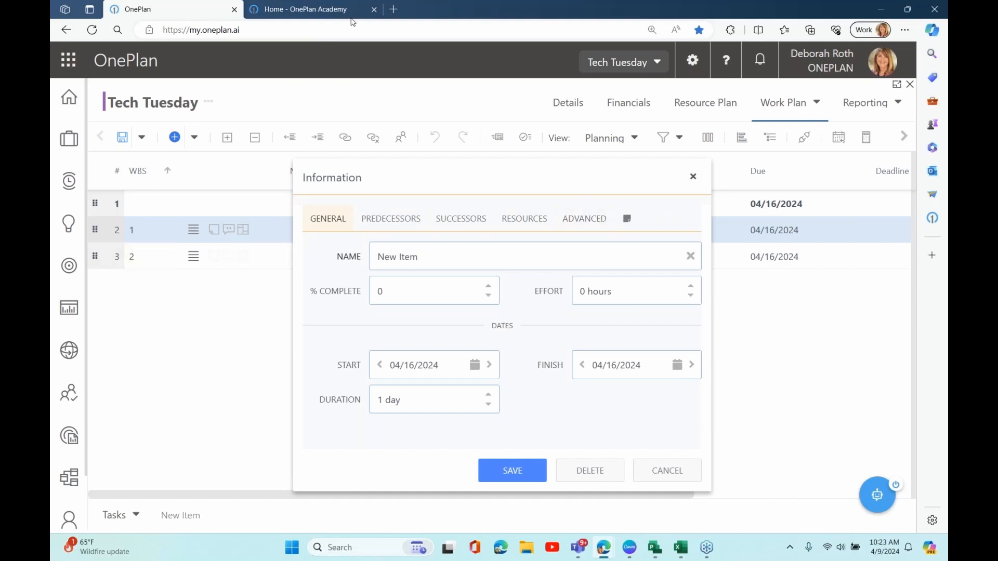
pyautogui.click(586, 220)
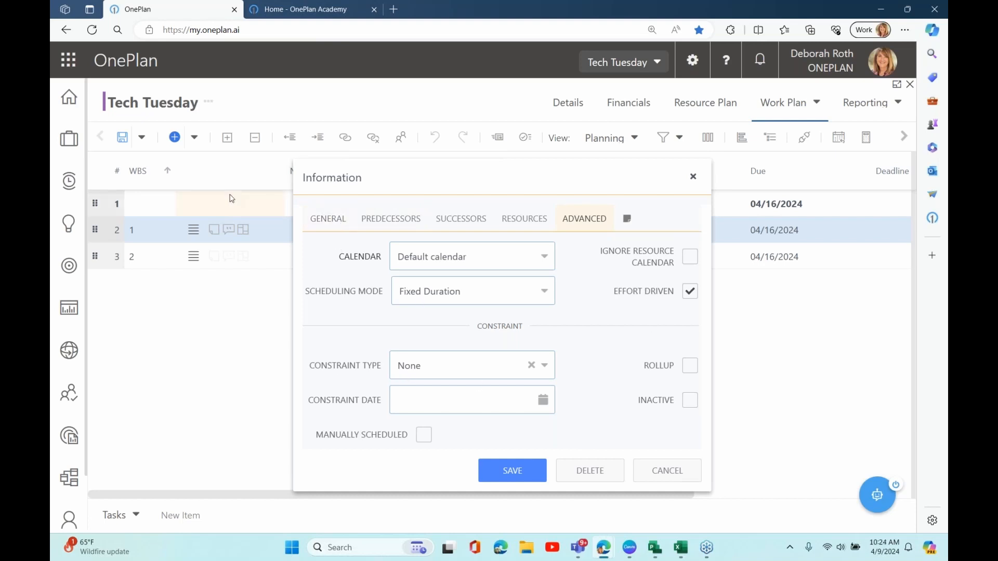
pyautogui.click(325, 218)
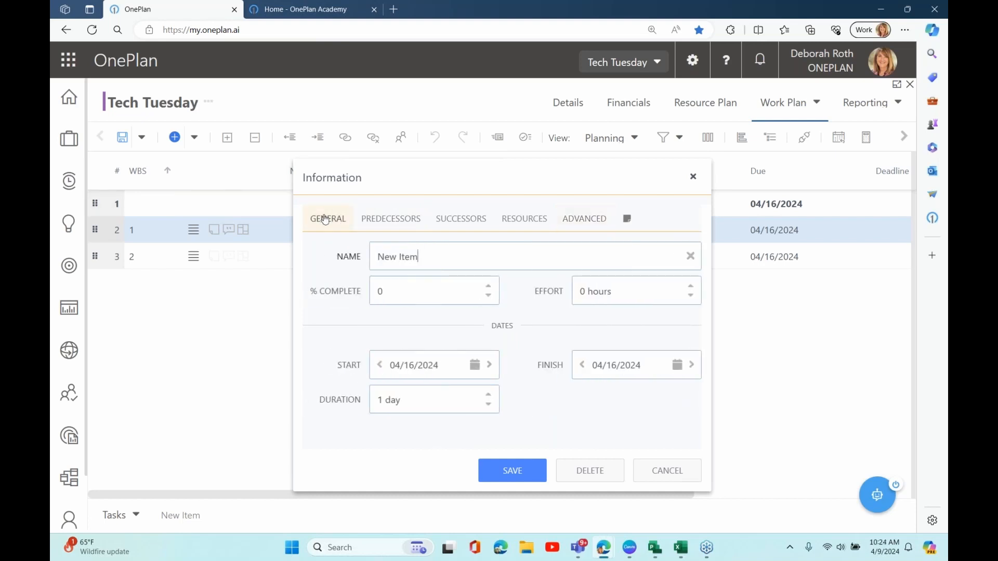
pyautogui.click(390, 222)
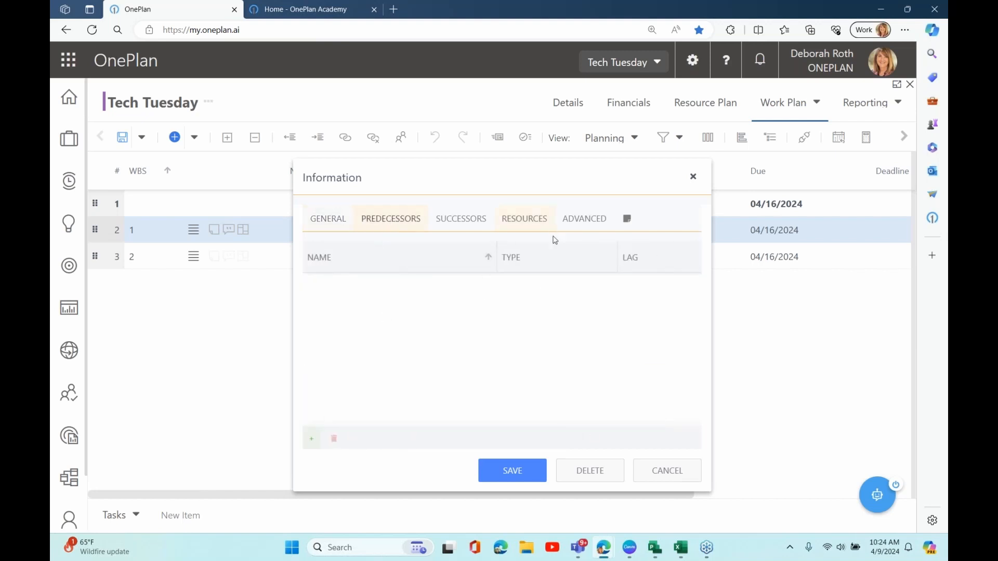
pyautogui.click(693, 470)
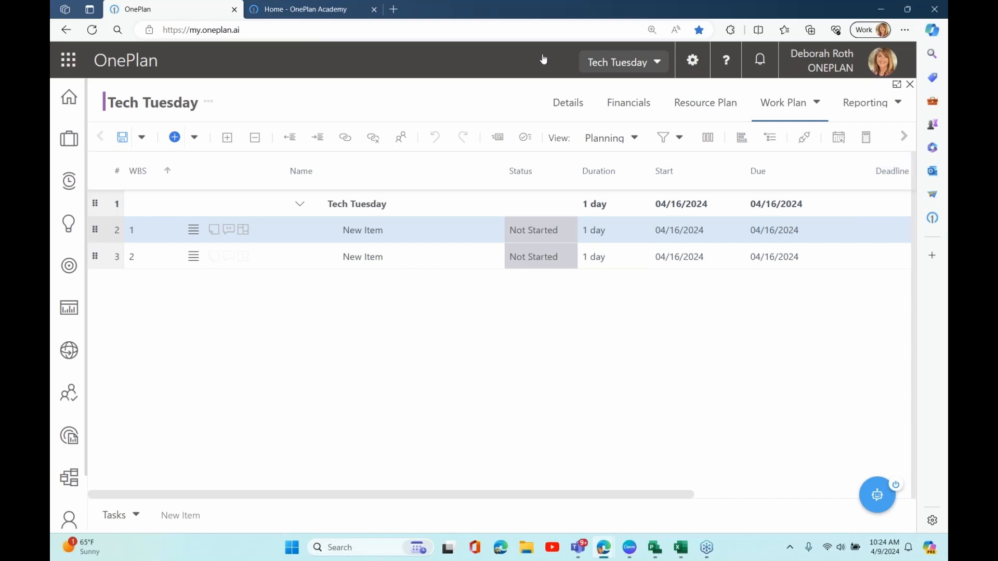
# Open the Tech Tuesday Org Template plan from the home page and display its work plan as a list
pyautogui.click(61, 103)
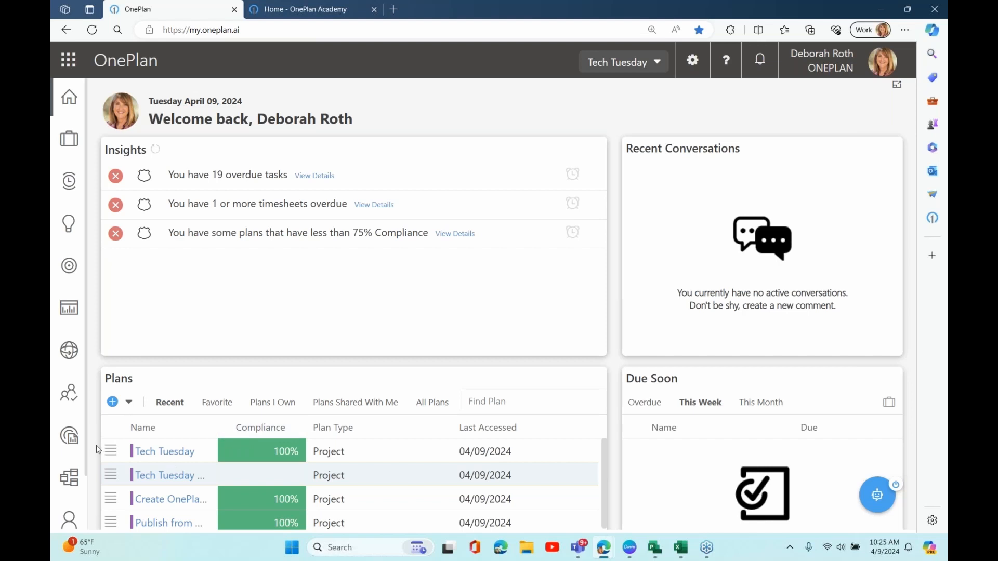
pyautogui.scroll(-2, 169, 456)
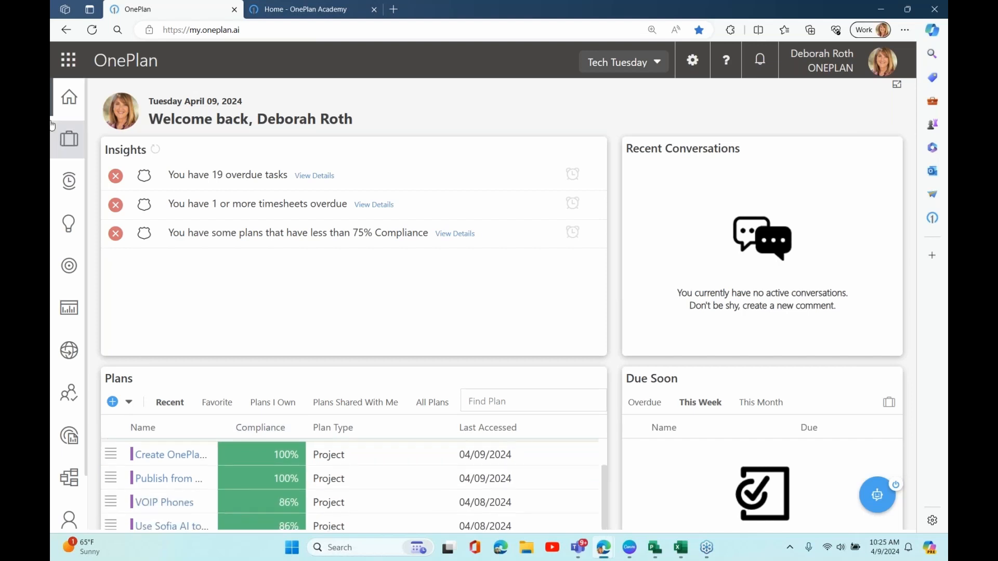
pyautogui.scroll(1, 162, 457)
pyautogui.click(161, 455)
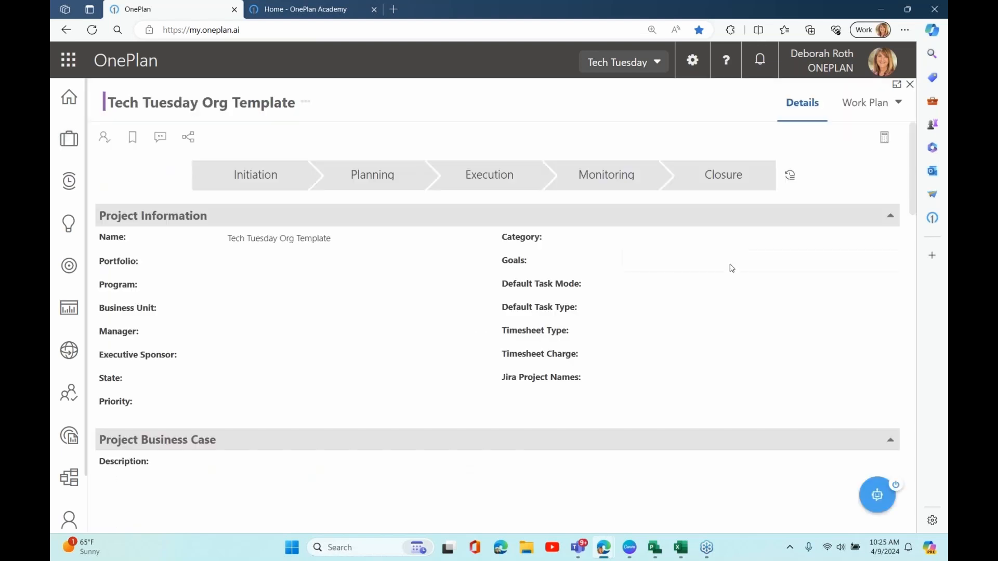
pyautogui.click(867, 106)
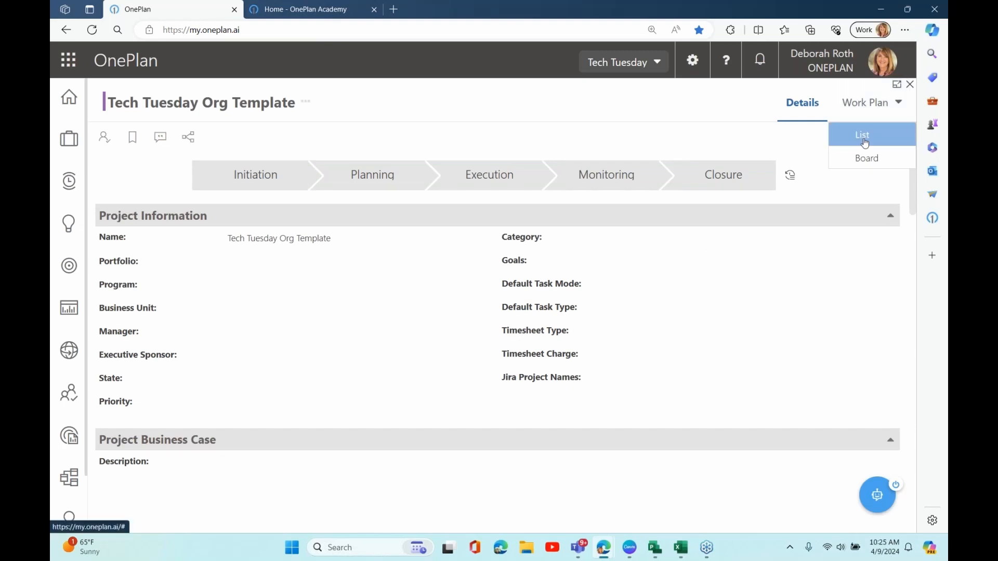
pyautogui.click(864, 133)
pyautogui.click(898, 104)
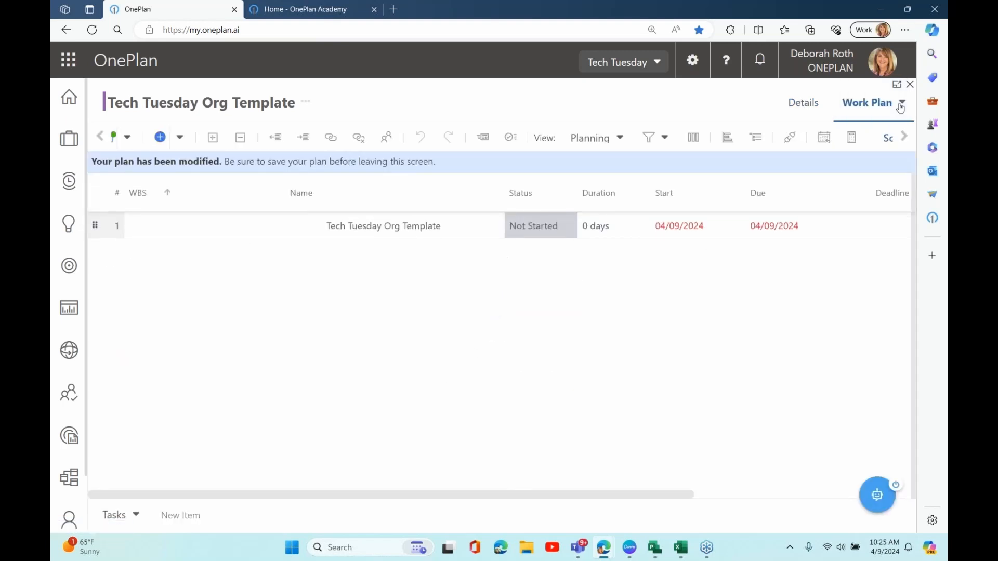
pyautogui.hotkey('ctrl', '-')
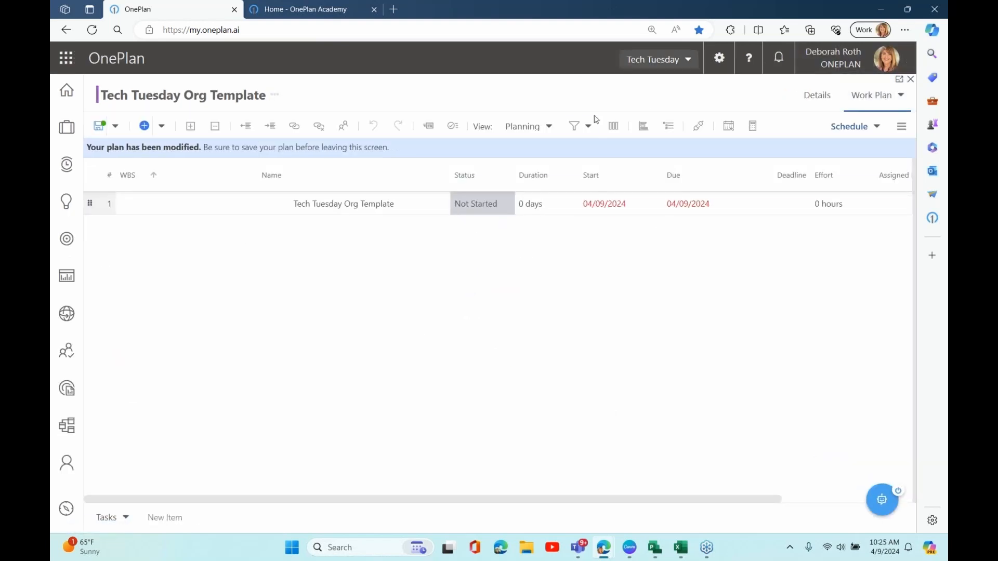
# Look through the work plan's available work types and additional options, and save the plan
pyautogui.click(862, 127)
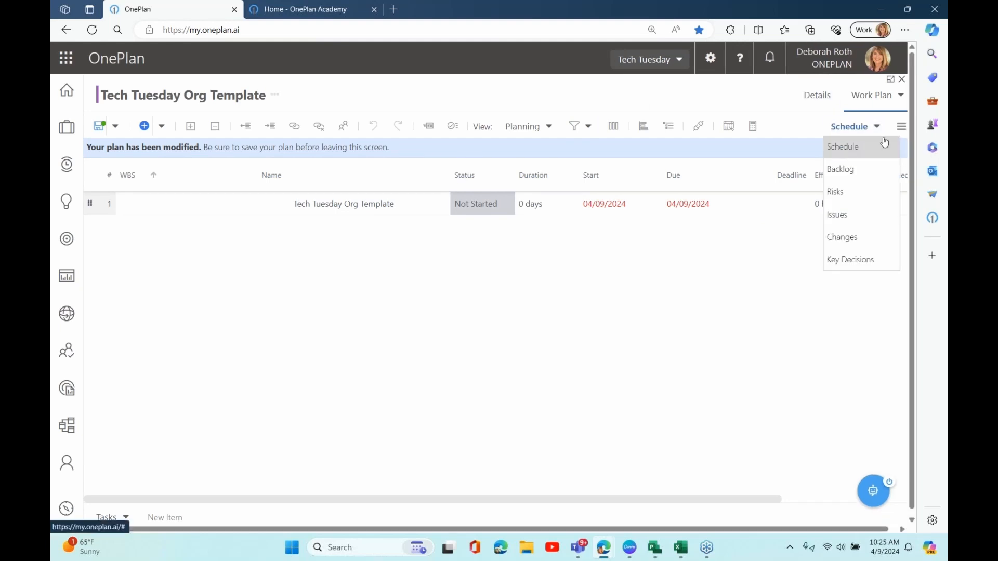
pyautogui.click(902, 127)
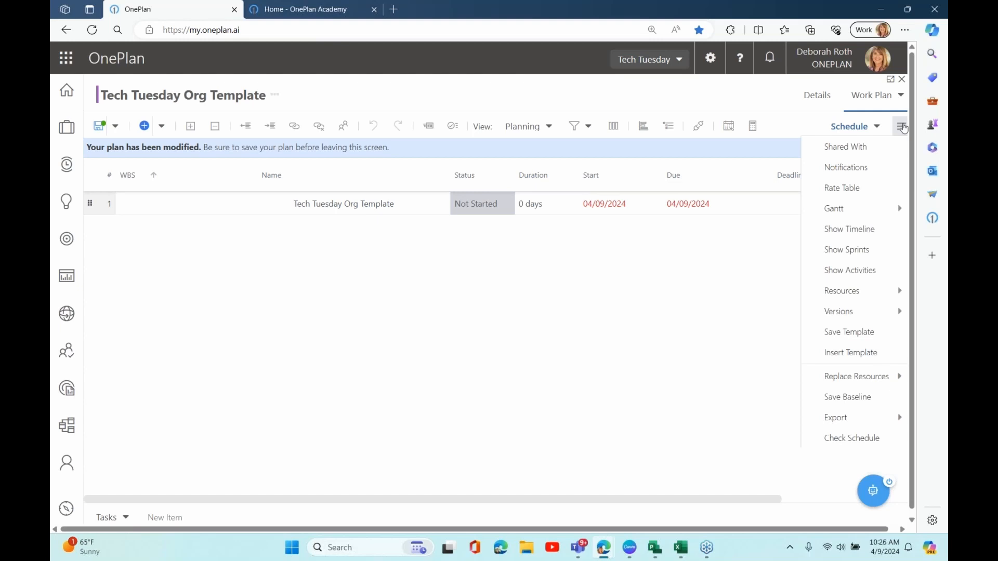
pyautogui.click(903, 127)
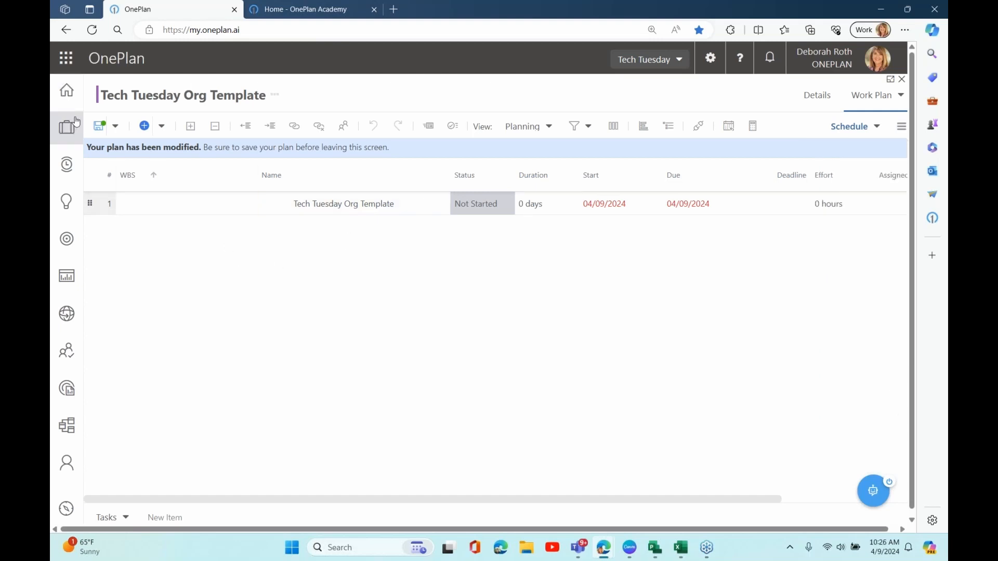
pyautogui.click(98, 125)
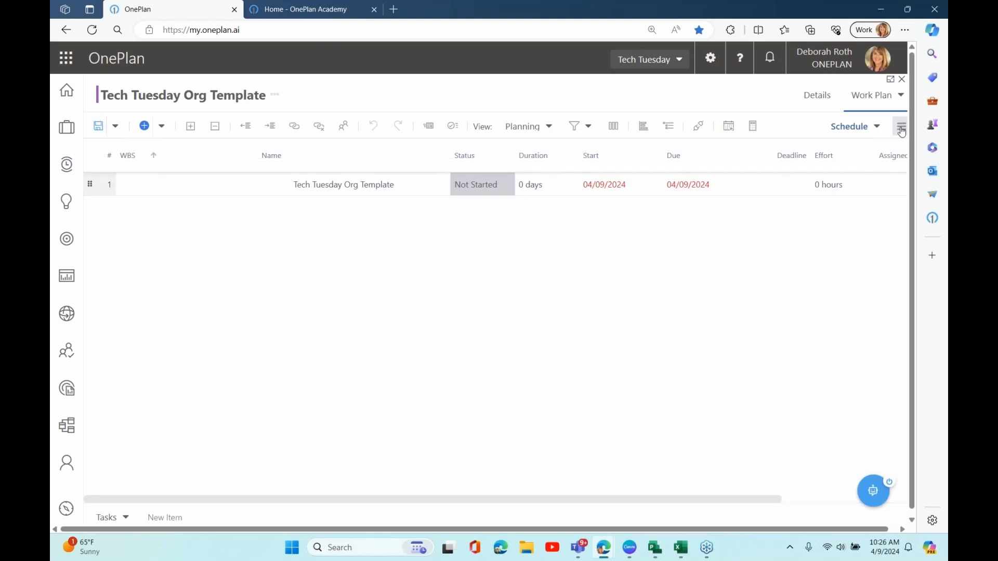
# Insert the organization template Tech Tuesday Org Template at the End of Project location, keeping the proposed resource mapping
pyautogui.click(902, 130)
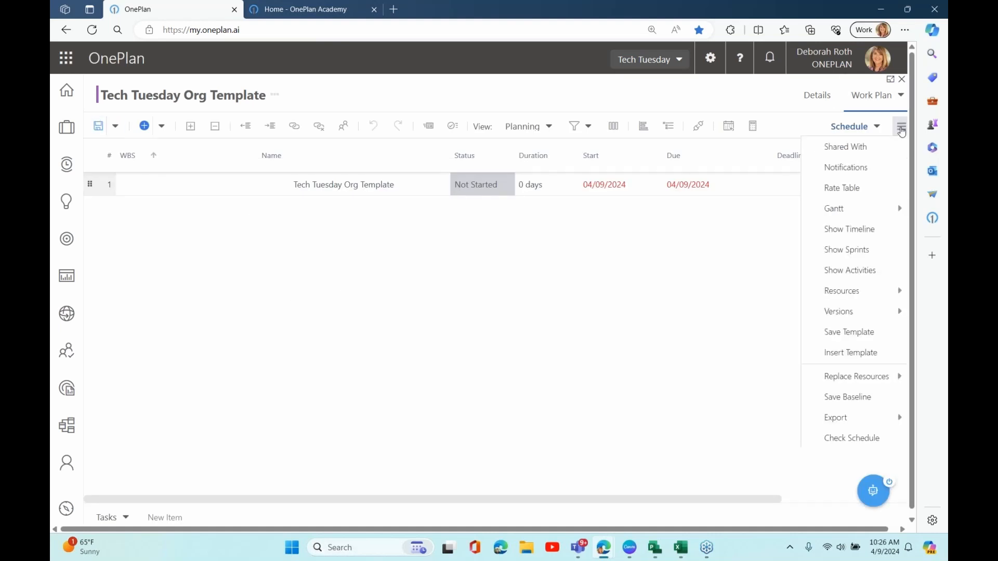
pyautogui.click(878, 127)
pyautogui.click(900, 129)
pyautogui.click(861, 359)
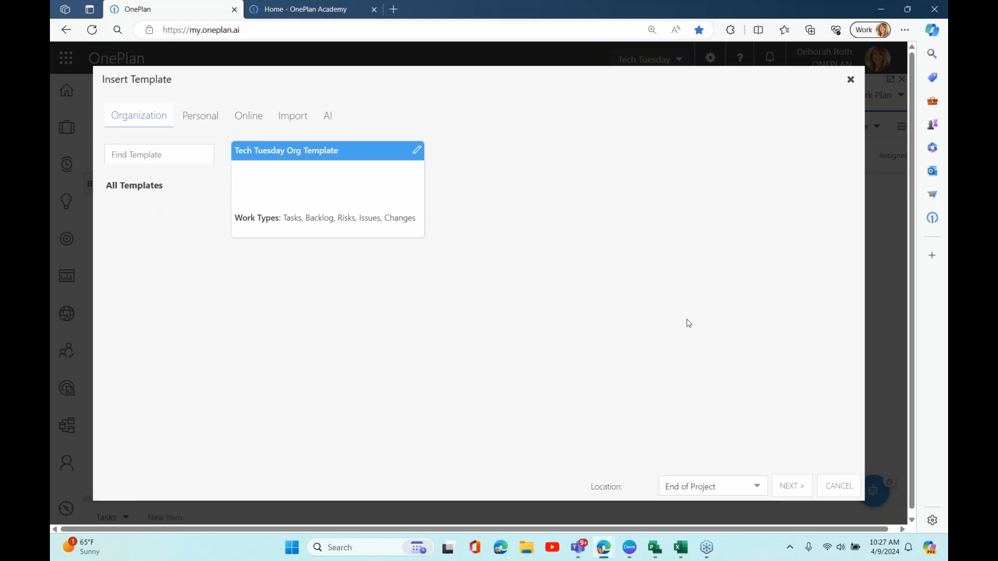
pyautogui.click(797, 487)
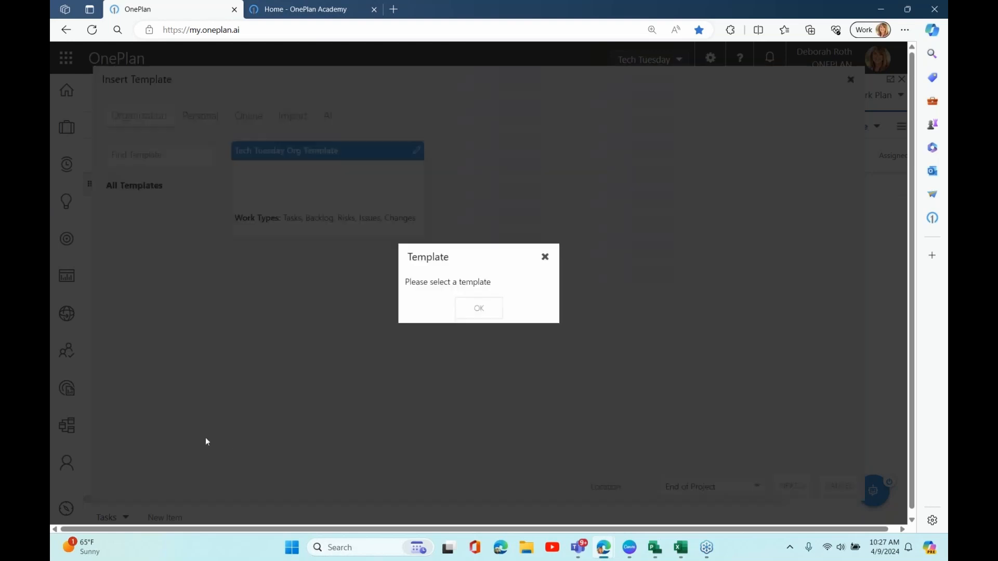
pyautogui.click(478, 309)
pyautogui.click(360, 177)
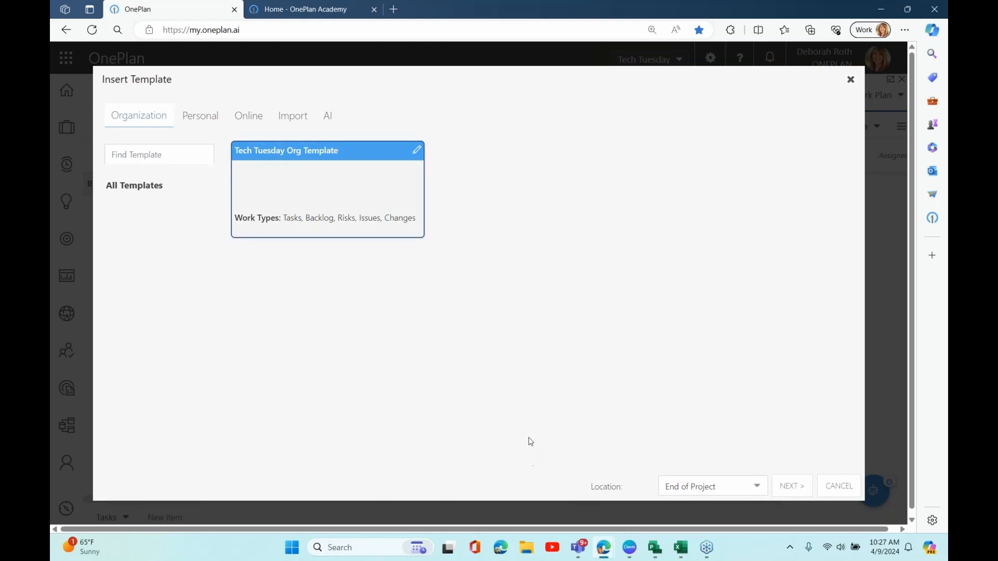
pyautogui.click(788, 485)
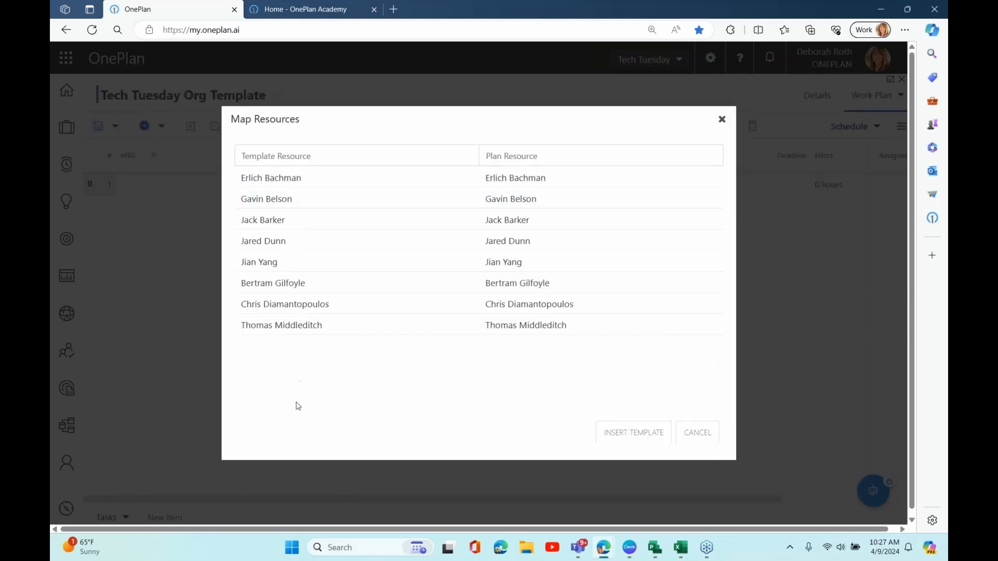
pyautogui.click(632, 432)
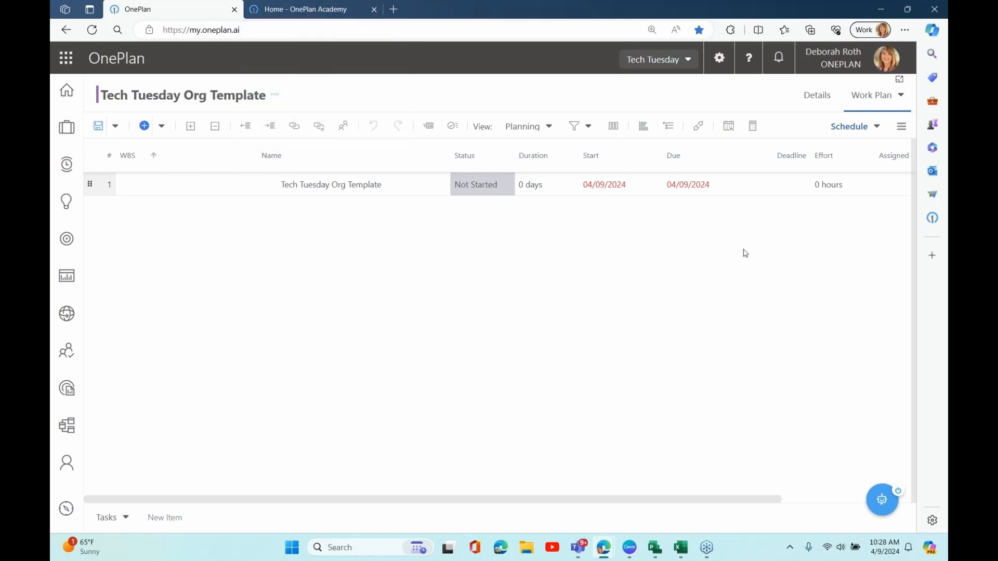
# Open the Predefined Template Example plan from the recent plans on the home page and display its work plan list
pyautogui.click(93, 48)
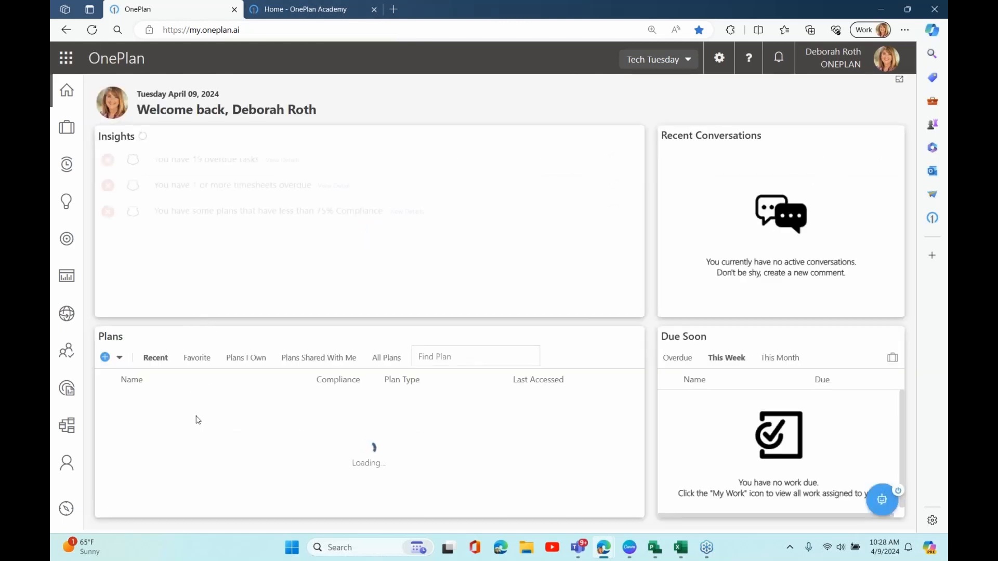
pyautogui.scroll(-2, 197, 420)
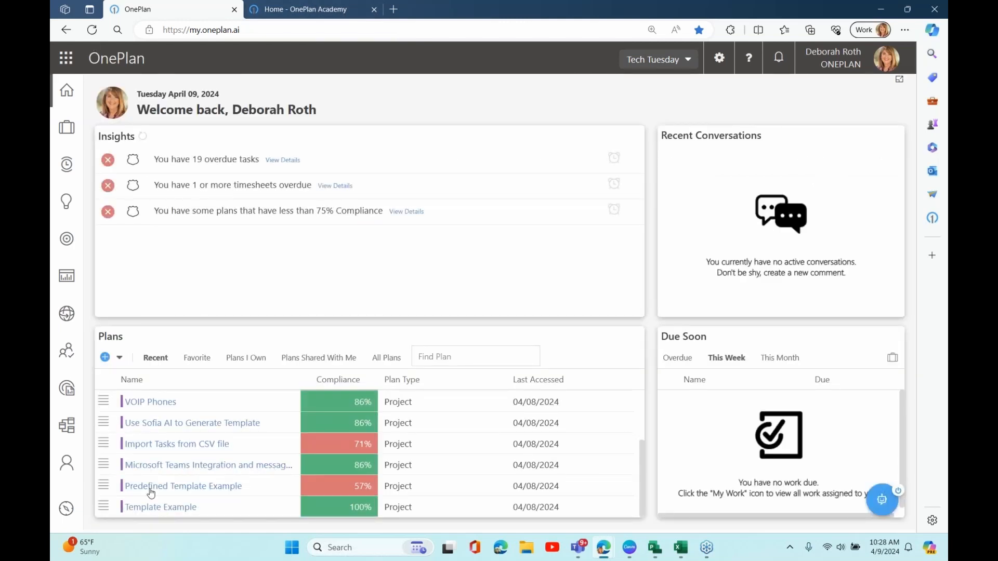
pyautogui.click(150, 489)
pyautogui.moveTo(813, 103)
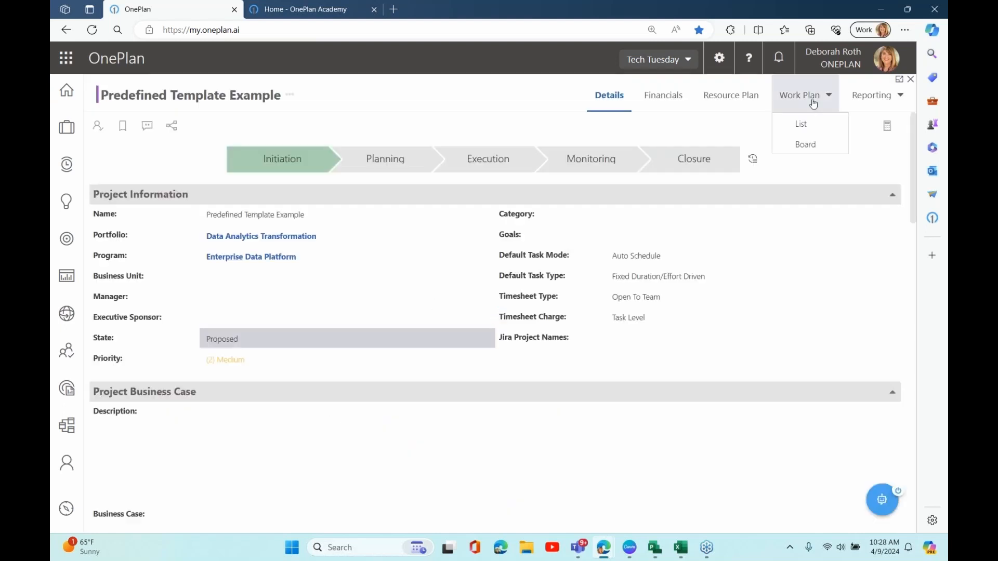
pyautogui.click(805, 126)
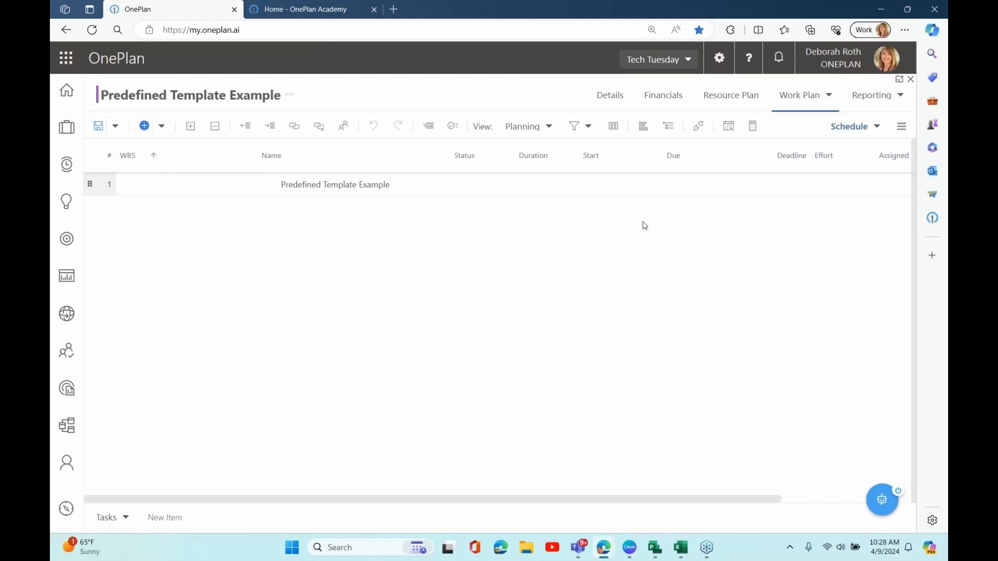
# Check the organization and personal templates available for insertion into this plan, and leave without inserting one
pyautogui.click(901, 126)
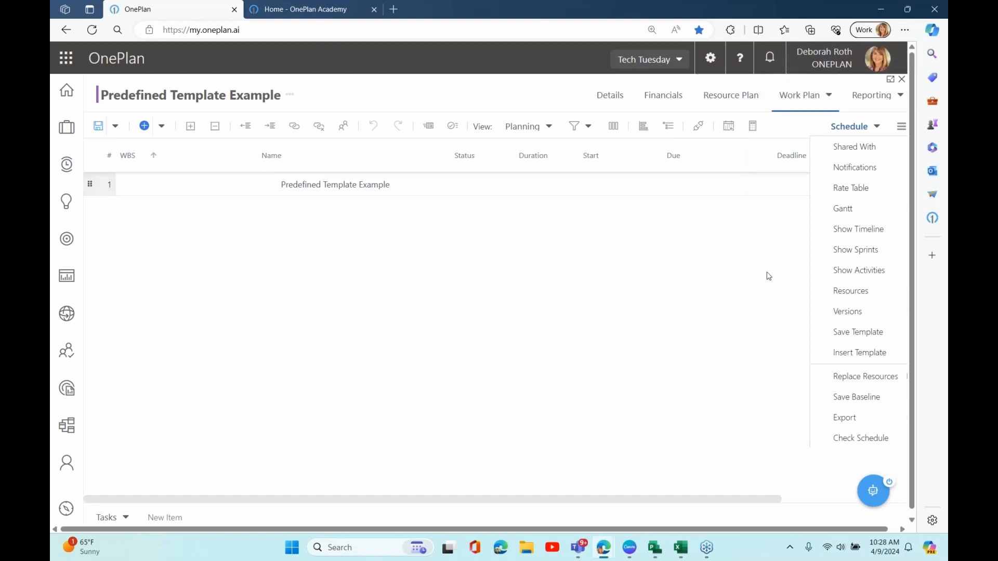
pyautogui.click(860, 349)
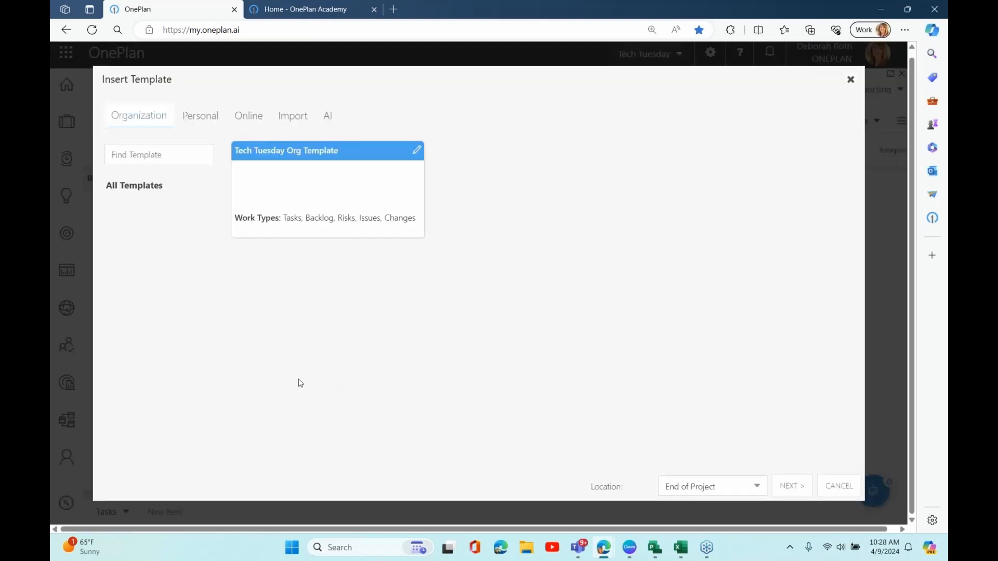
pyautogui.click(206, 127)
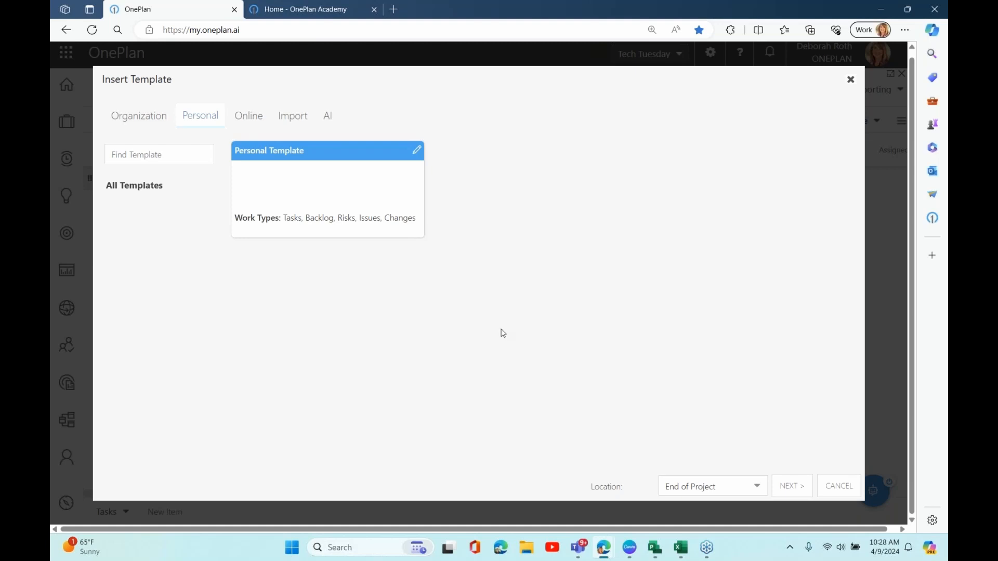
pyautogui.click(847, 489)
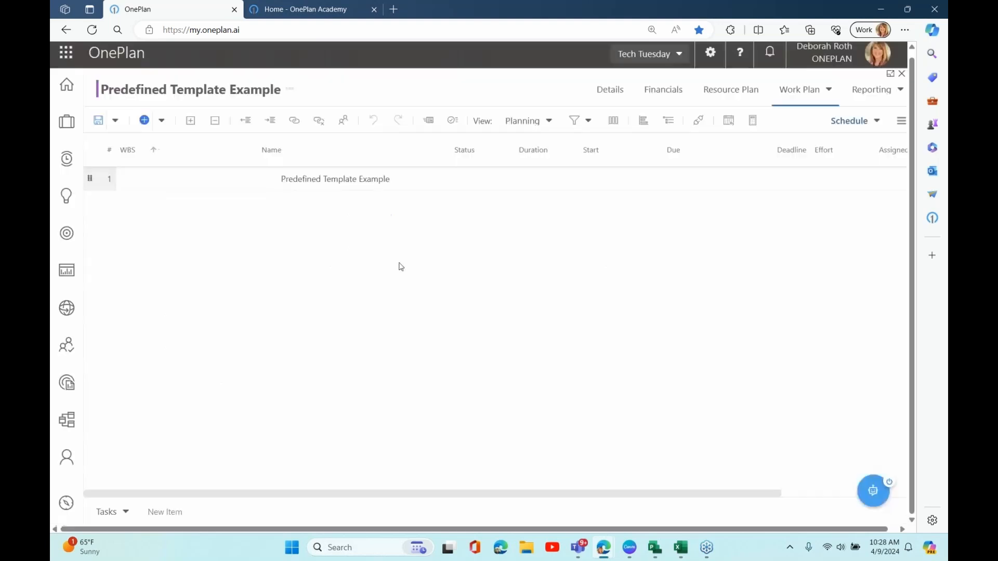
# Open the Data Warehouse Migration project from the portfolio list and display its work plan as a list
pyautogui.click(67, 273)
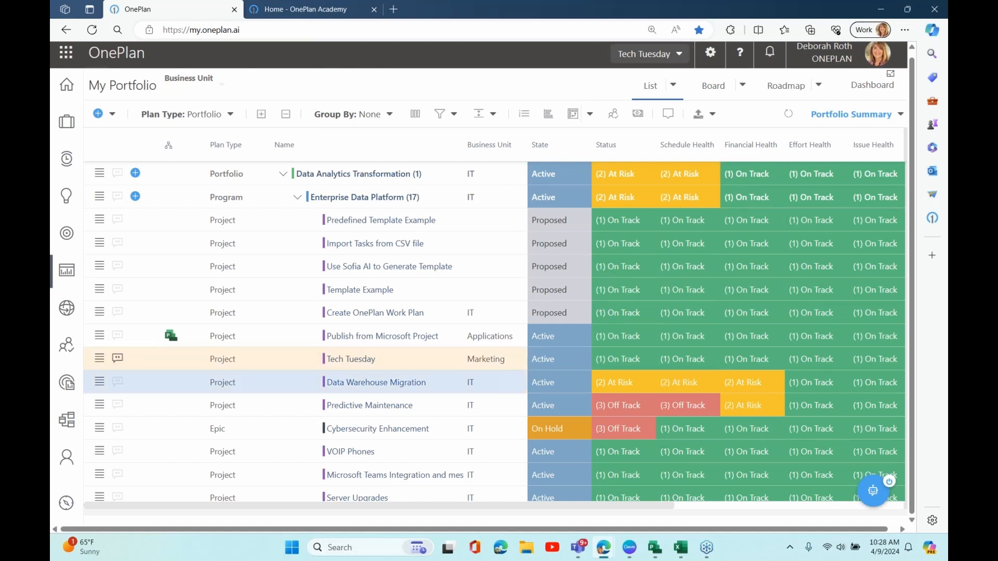
pyautogui.click(357, 383)
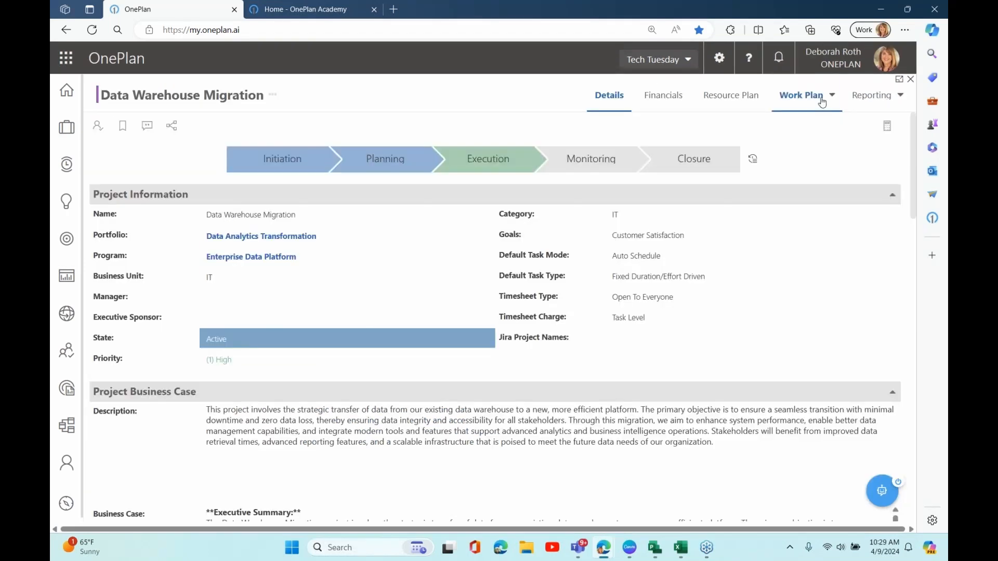
pyautogui.click(821, 96)
pyautogui.click(808, 126)
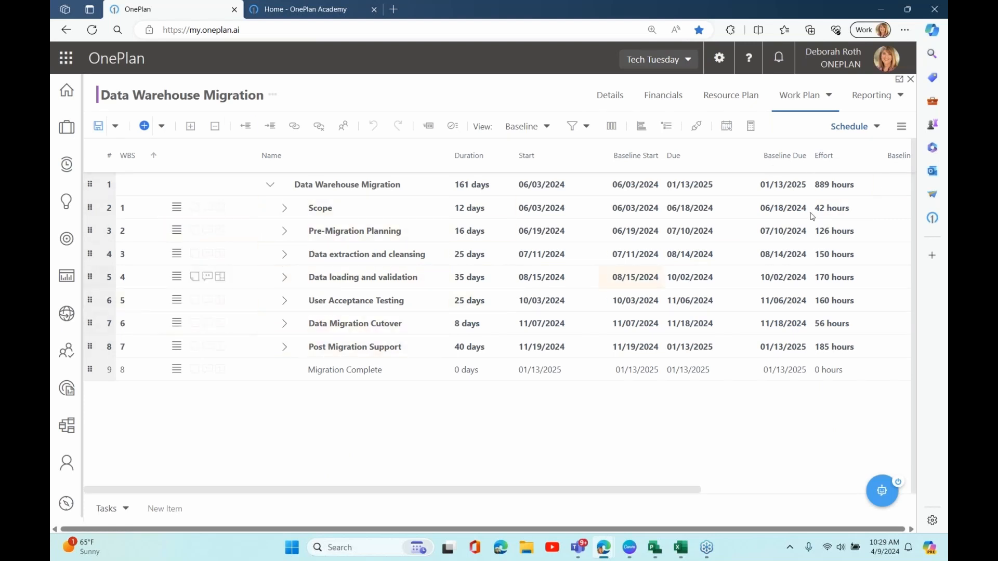
# Save the Data Warehouse Migration work plan as a personal template named Tech Tuesday Personal Template
pyautogui.click(901, 129)
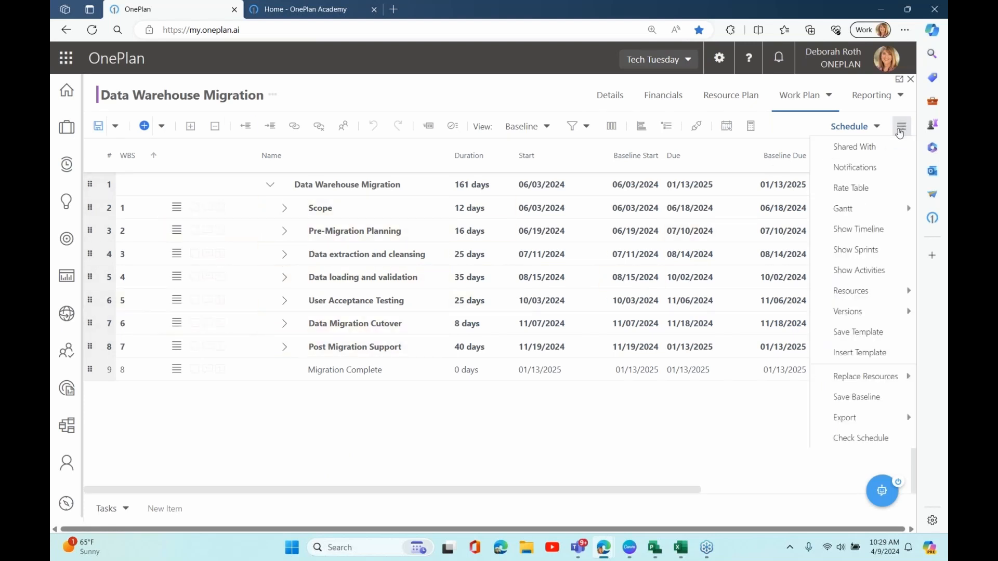
pyautogui.click(860, 332)
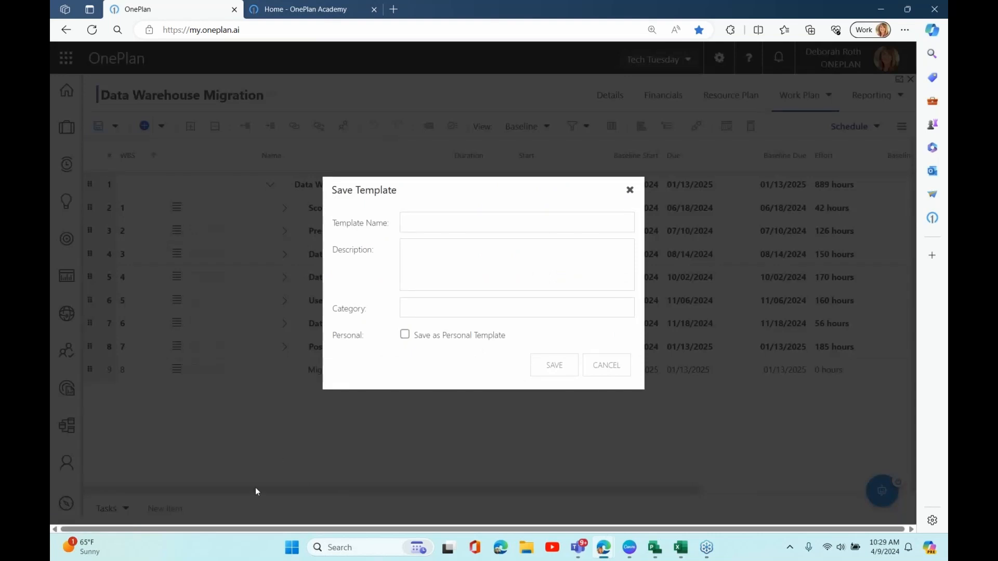
pyautogui.click(437, 223)
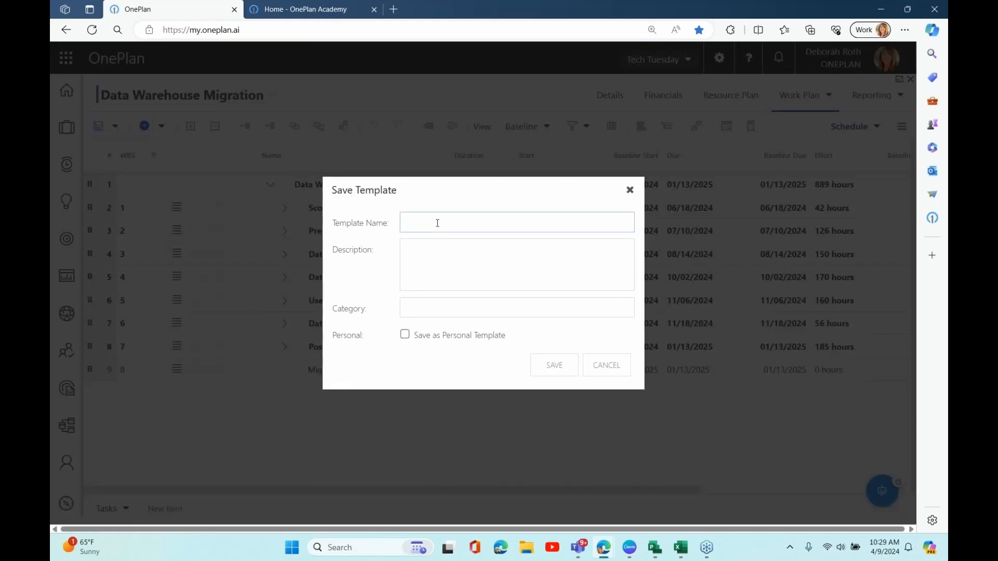
pyautogui.write('Tech Tuesday Personal Template')
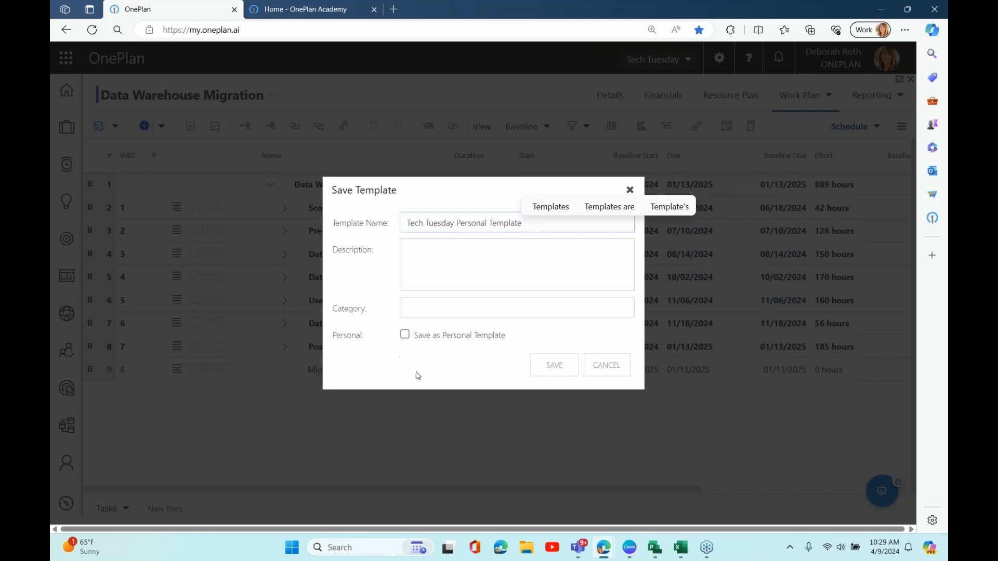
pyautogui.click(405, 336)
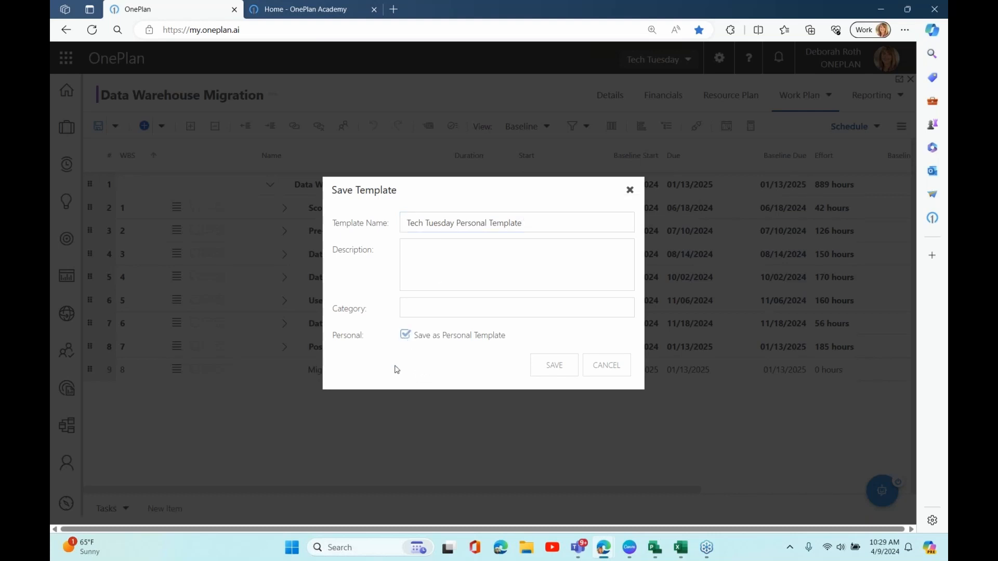
pyautogui.click(405, 335)
pyautogui.click(404, 335)
pyautogui.click(552, 365)
# Open the Predefined Template Example project from the portfolio list and display its work plan
pyautogui.click(66, 89)
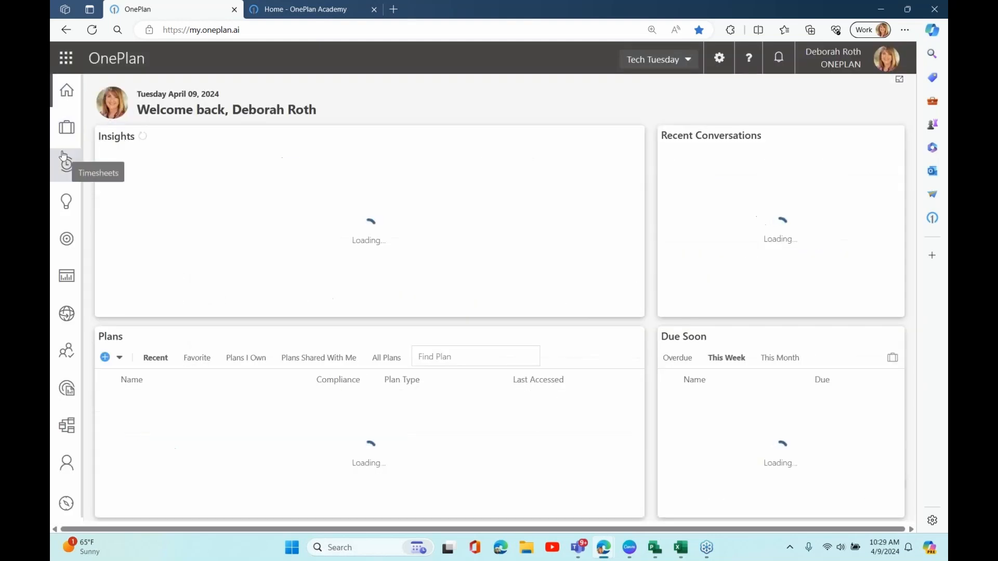
pyautogui.click(66, 276)
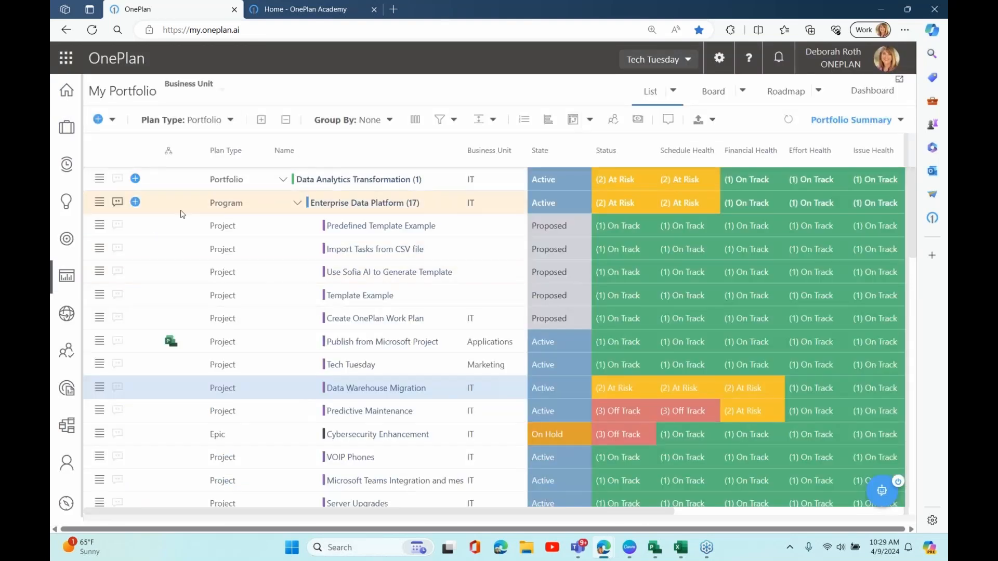
pyautogui.click(348, 225)
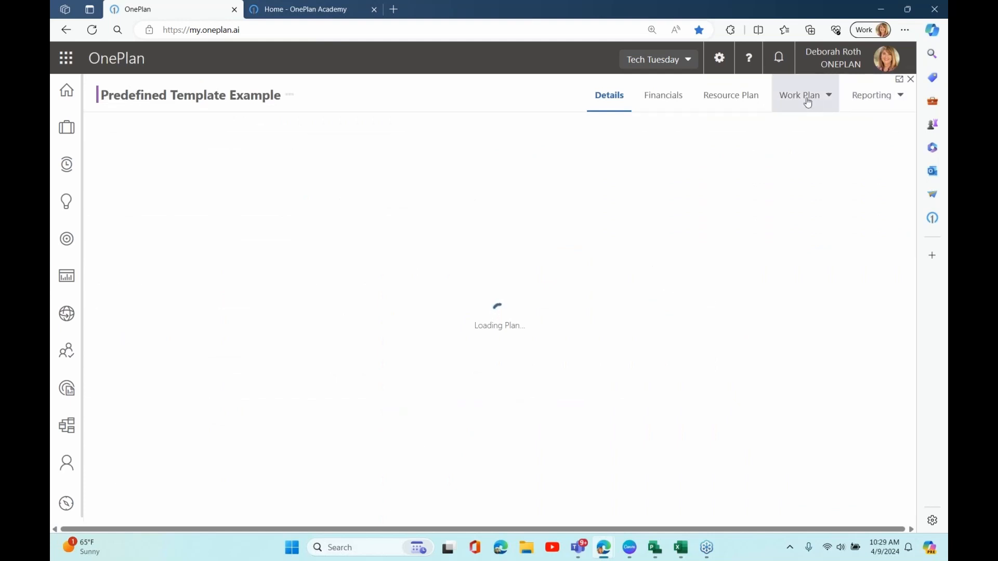
pyautogui.click(799, 95)
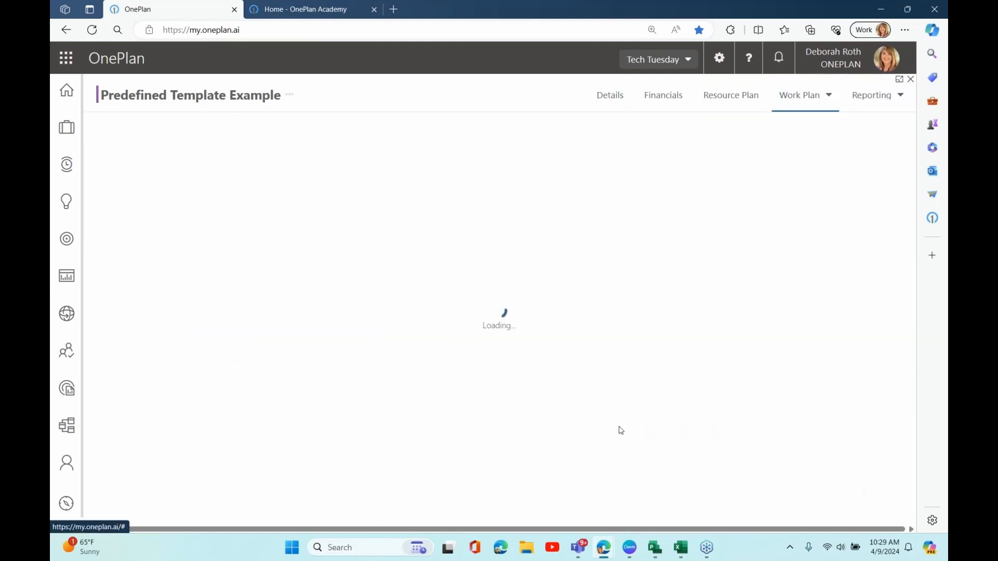
# Insert the personal template Tech Tuesday Personal Template at End of Project with the proposed resource mapping, and save the plan
pyautogui.click(905, 131)
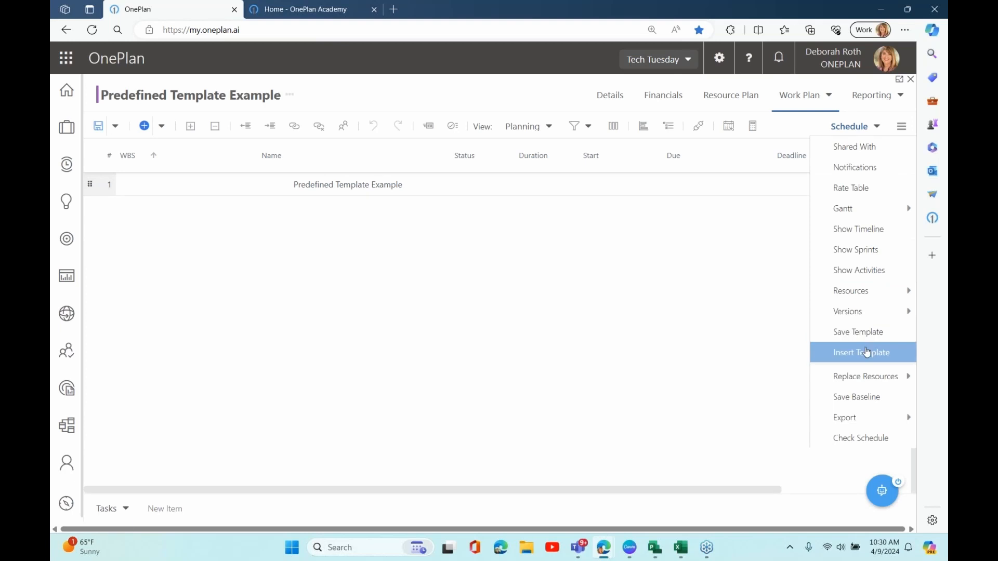
pyautogui.click(863, 352)
pyautogui.click(200, 115)
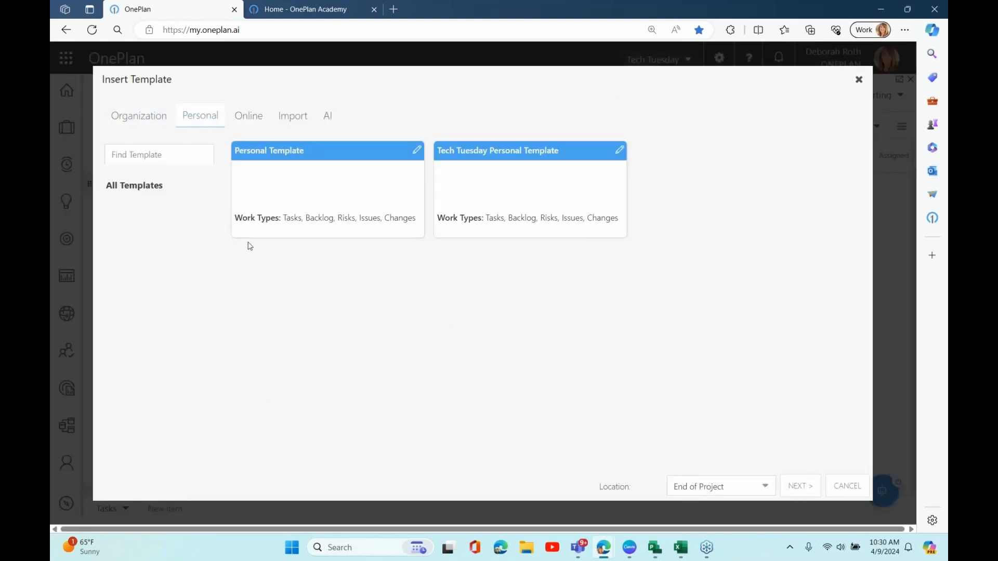
pyautogui.click(489, 191)
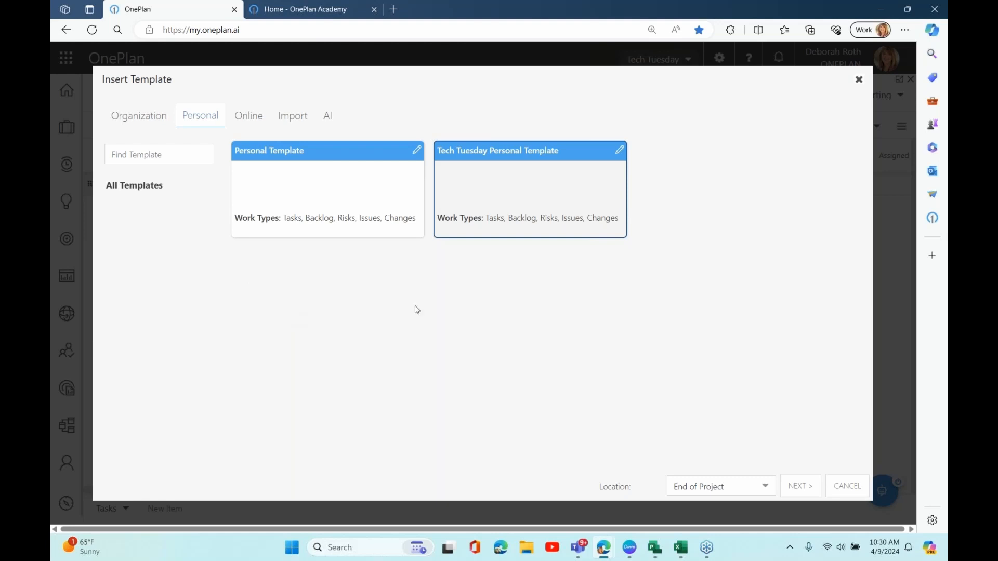
pyautogui.click(784, 487)
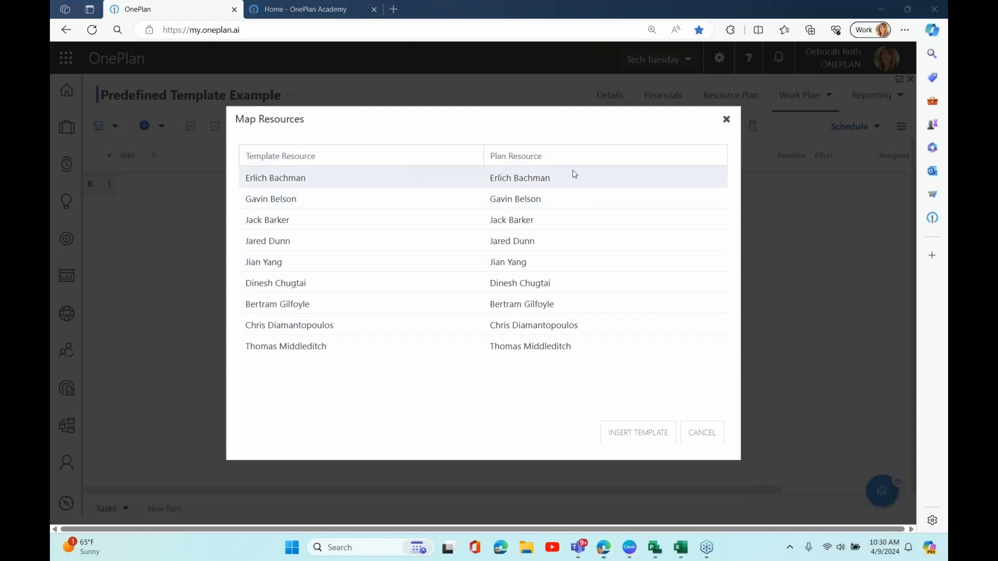
pyautogui.click(631, 432)
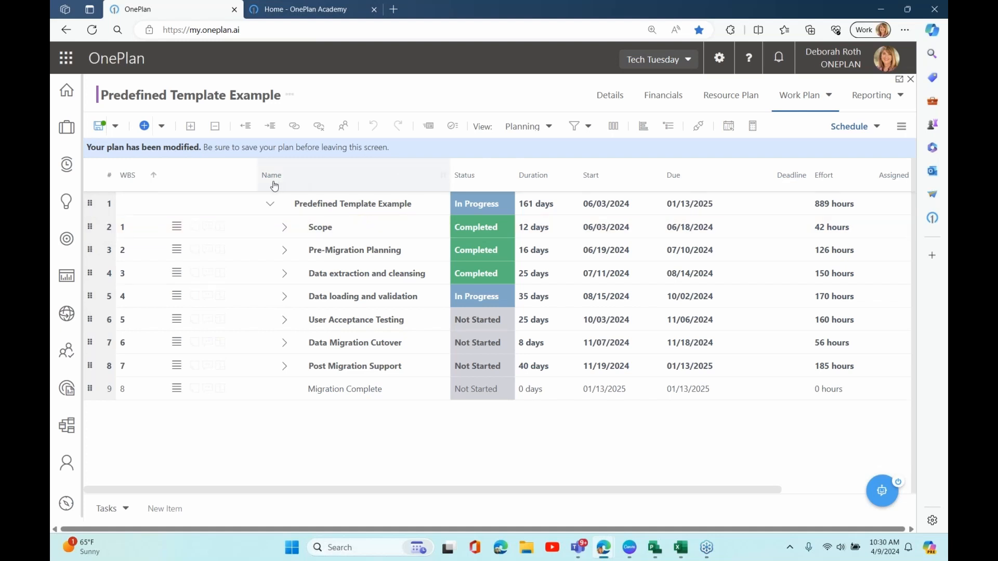
pyautogui.click(99, 126)
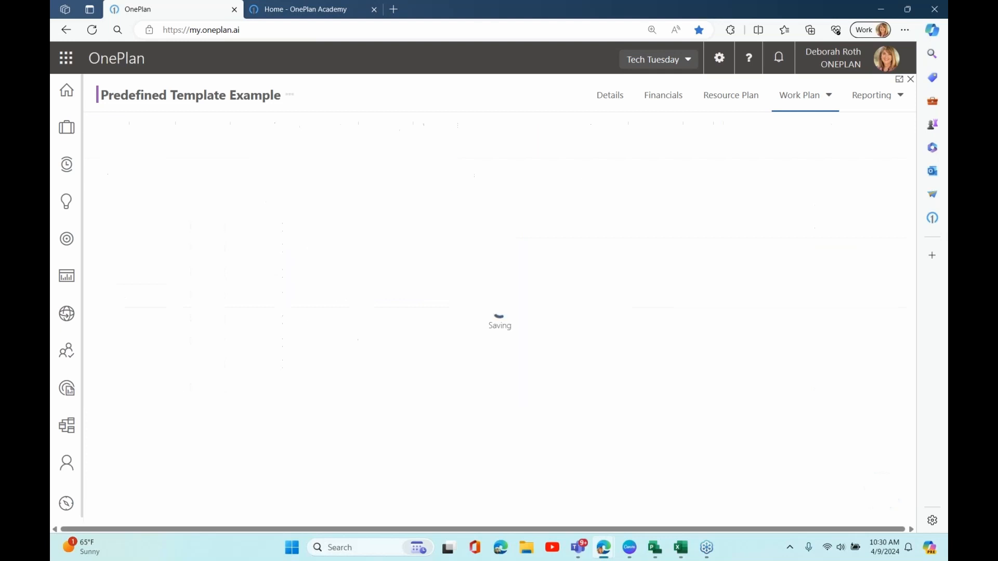
# Set the plan start date to today, 04/09/2024, and save the work plan
pyautogui.click(728, 126)
pyautogui.click(517, 252)
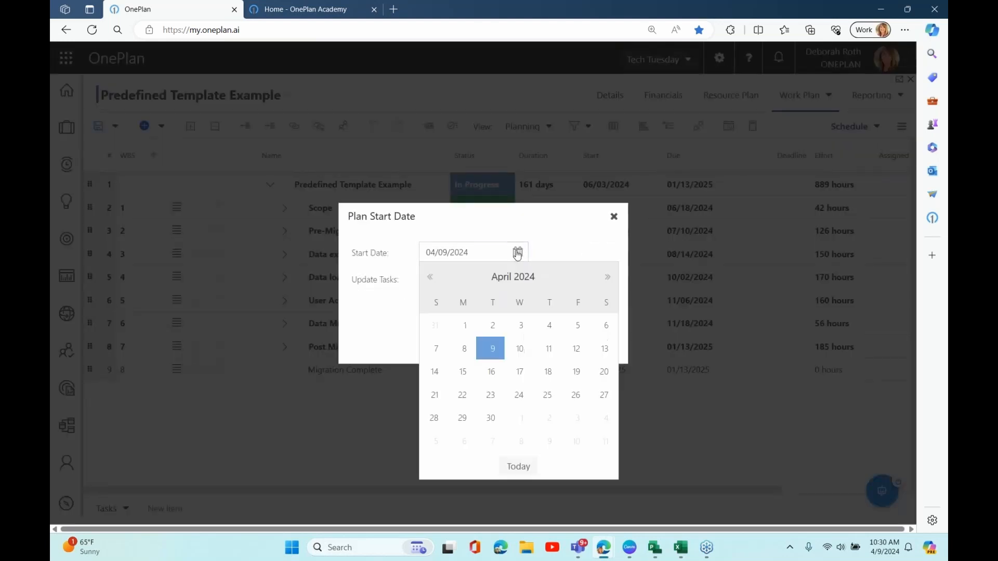
pyautogui.click(517, 466)
pyautogui.click(546, 344)
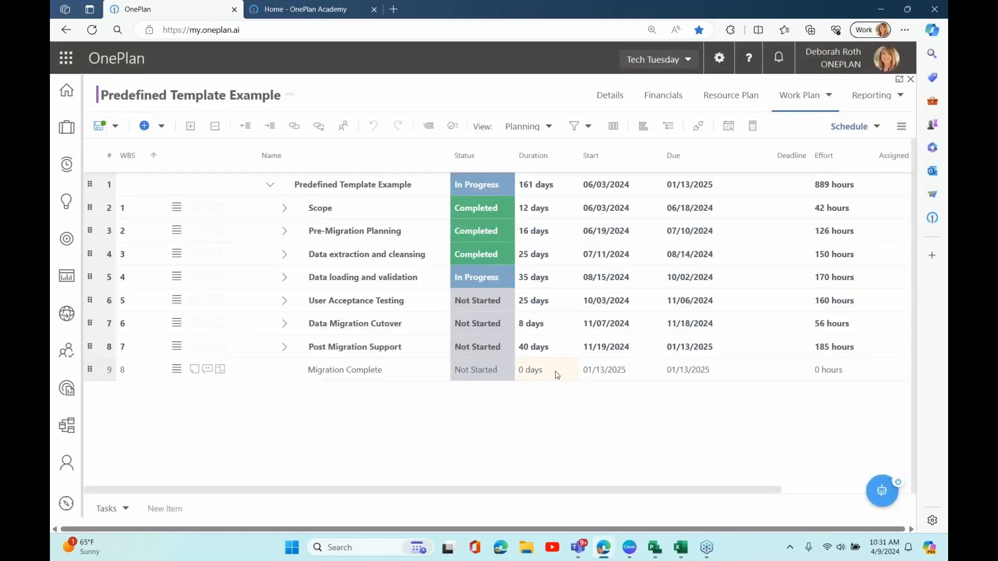
pyautogui.click(98, 126)
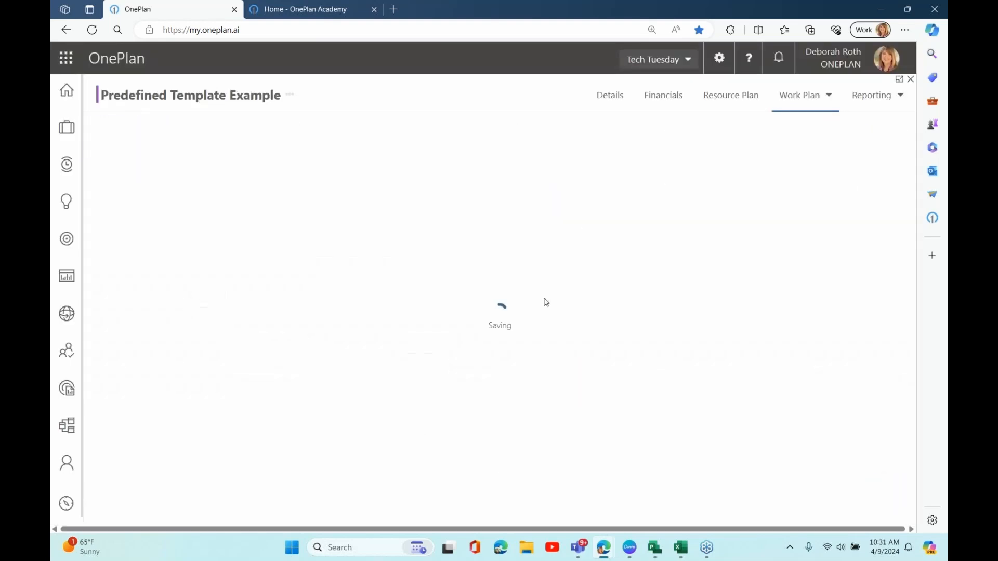
# Open the Import Tasks from CSV file plan from the recent plans on the home page and display its work plan list
pyautogui.click(610, 95)
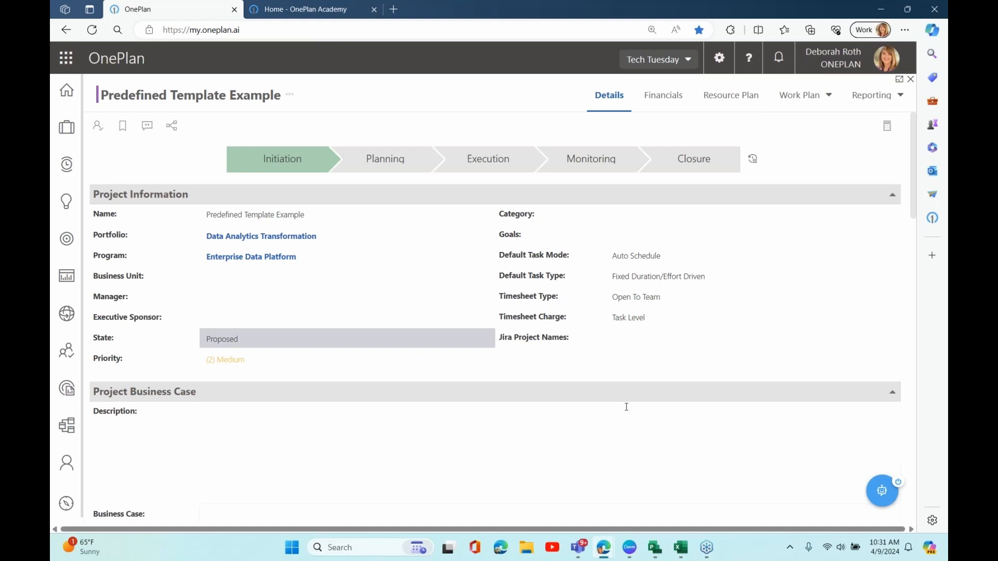
pyautogui.click(67, 89)
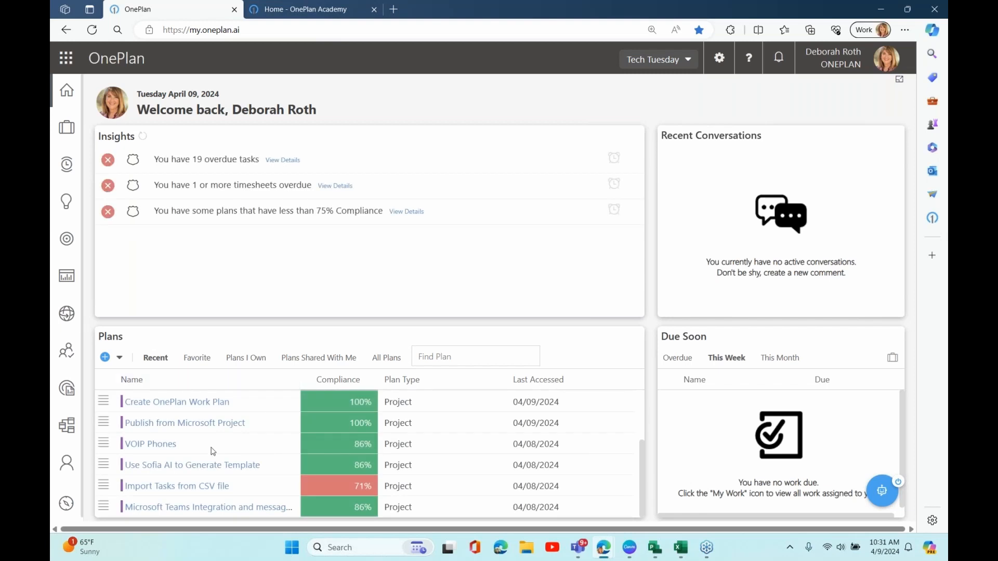
pyautogui.click(188, 487)
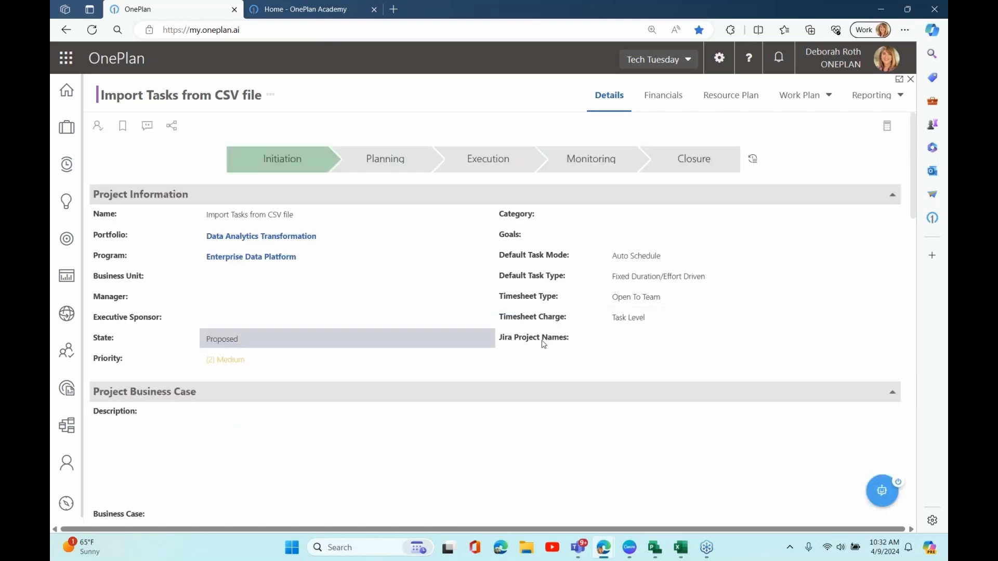
pyautogui.click(806, 104)
pyautogui.click(800, 123)
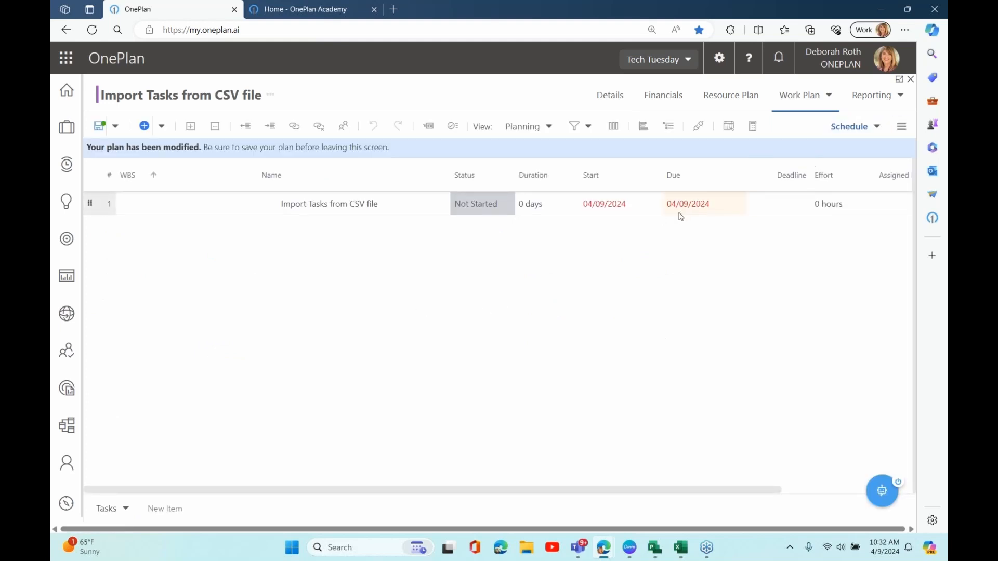
pyautogui.click(902, 127)
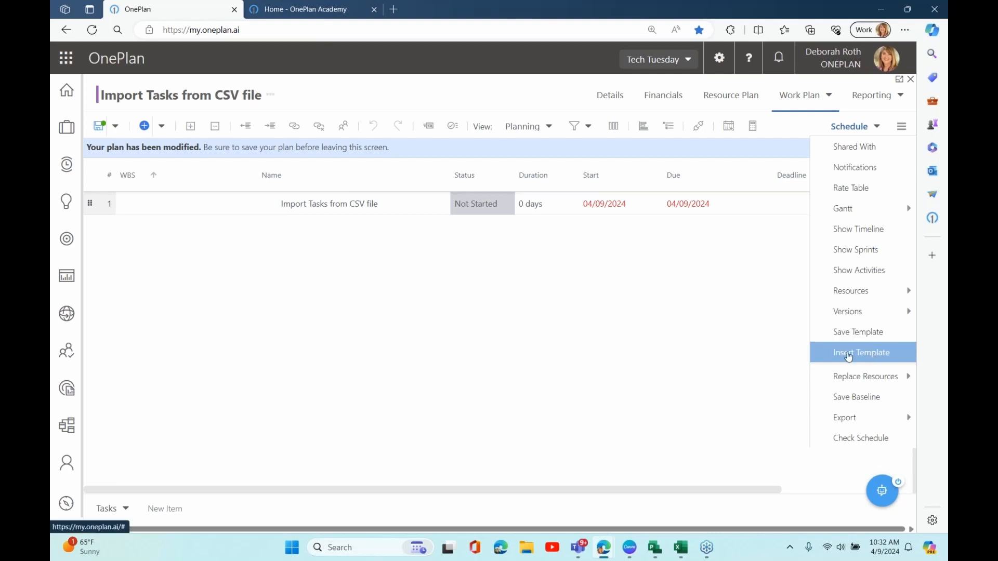
pyautogui.click(903, 127)
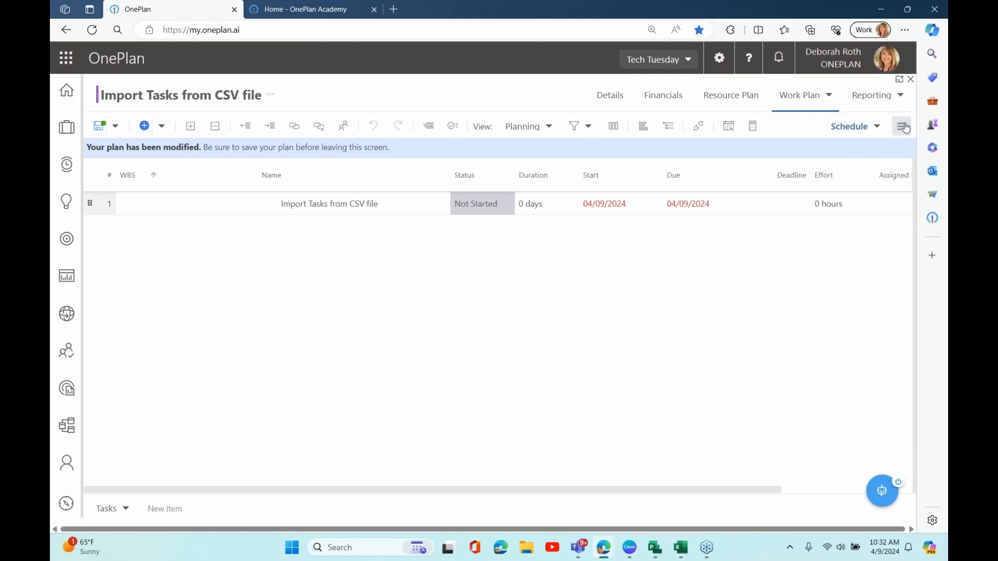
pyautogui.click(903, 128)
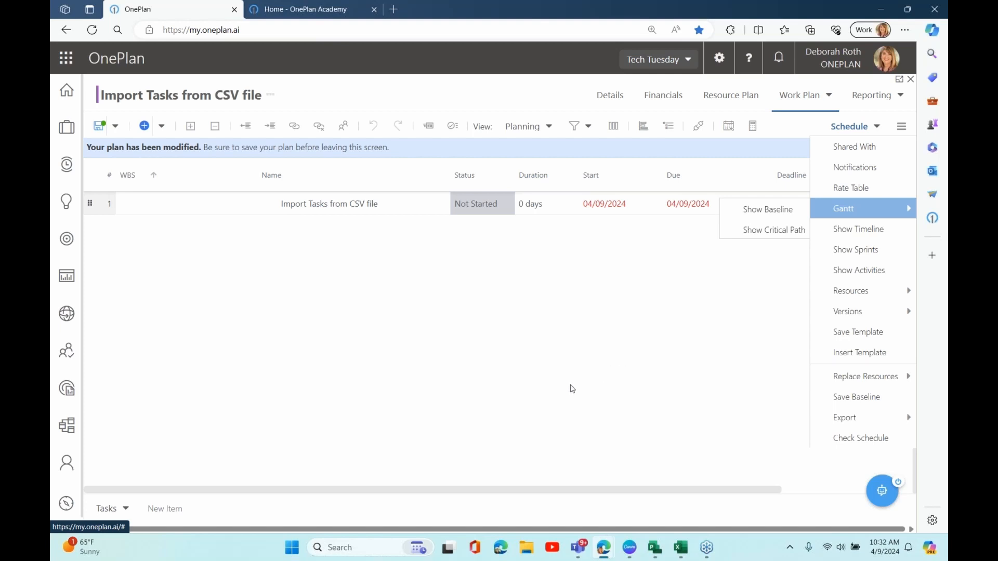
pyautogui.click(739, 349)
# Switch to Excel, widen column A of the Import Tasks from CSV File sheet to review its task rows, and return to OnePlan
pyautogui.click(680, 547)
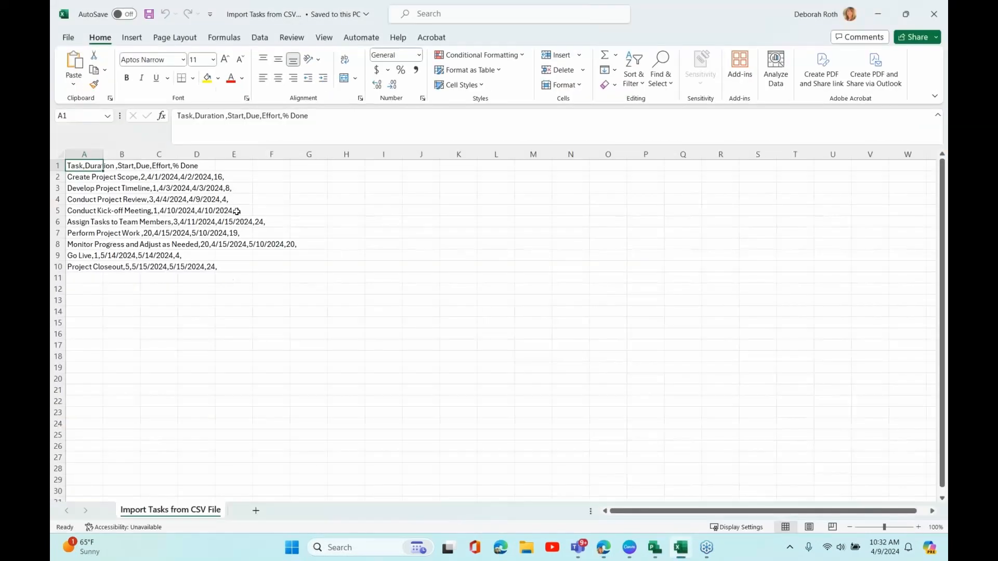
pyautogui.doubleClick(103, 155)
pyautogui.click(137, 199)
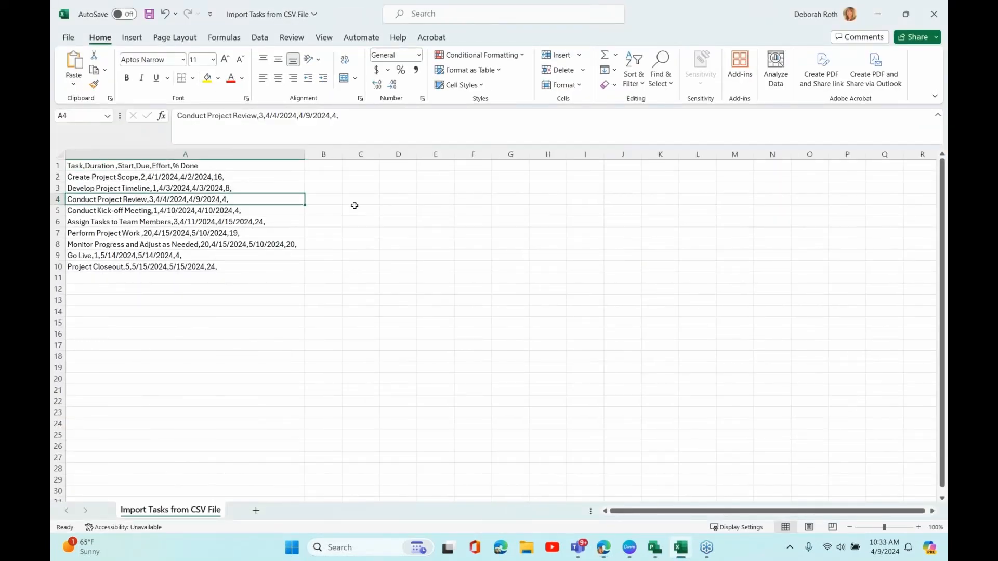
pyautogui.click(873, 11)
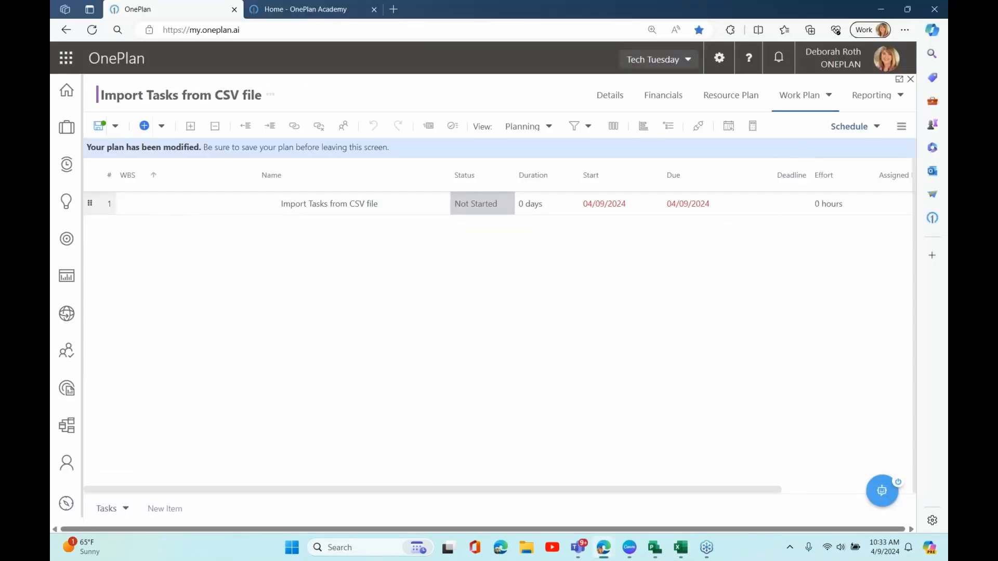
# Save the modified Import Tasks from CSV file work plan so that a template can be inserted
pyautogui.click(901, 125)
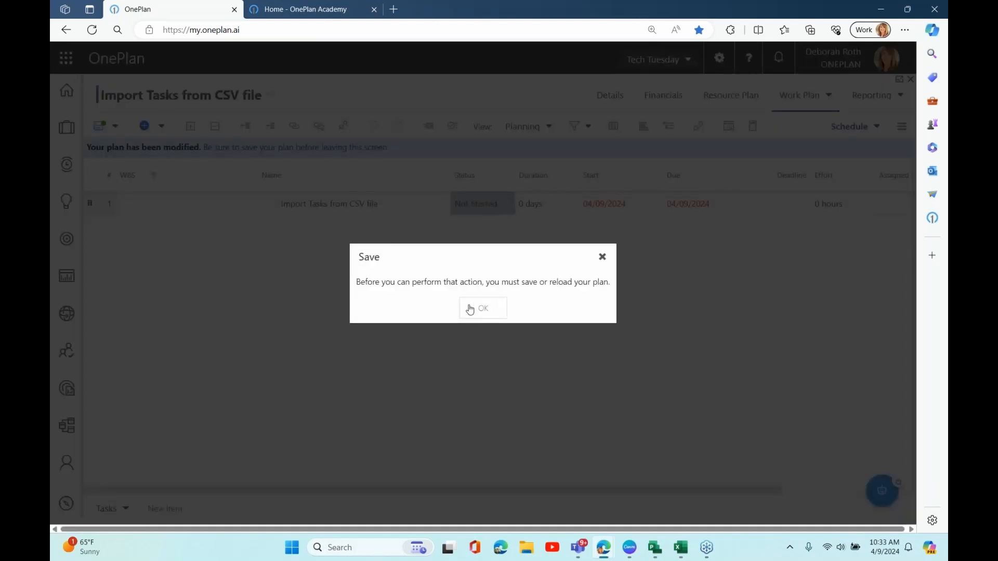
pyautogui.click(475, 311)
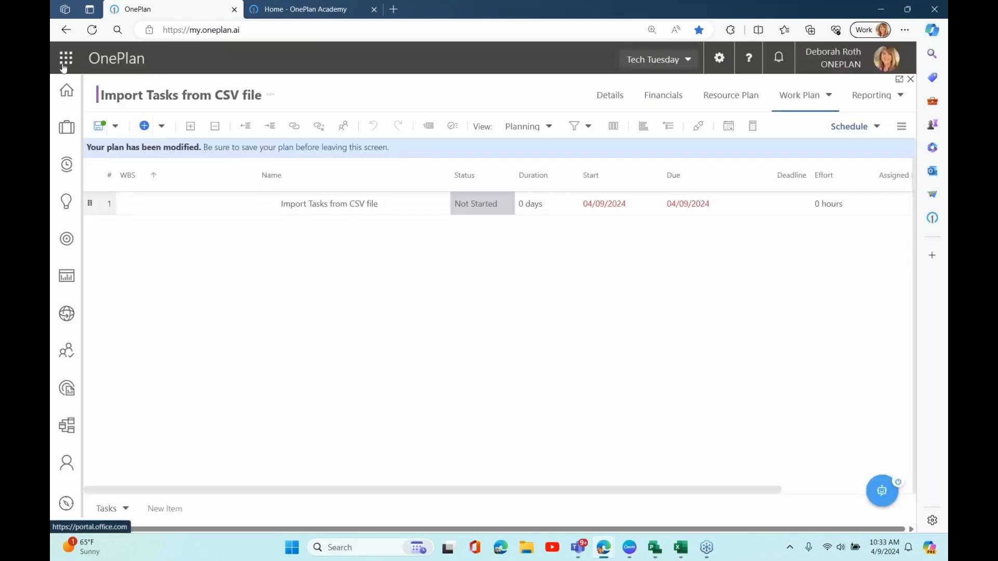
pyautogui.click(99, 126)
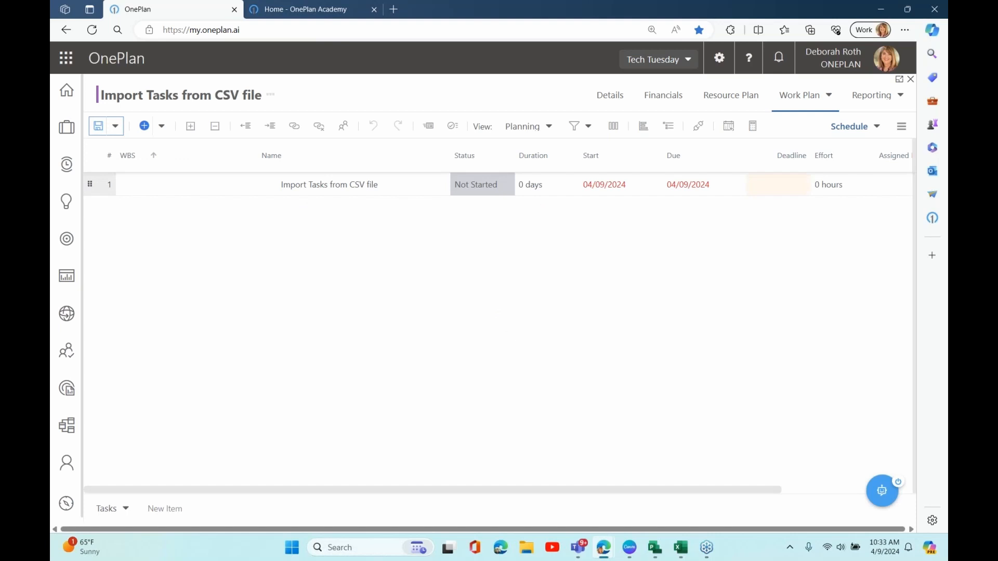
# Upload the Import Tasks from CSV File document as a CSV template for insertion at the end of the project
pyautogui.click(899, 129)
pyautogui.click(865, 355)
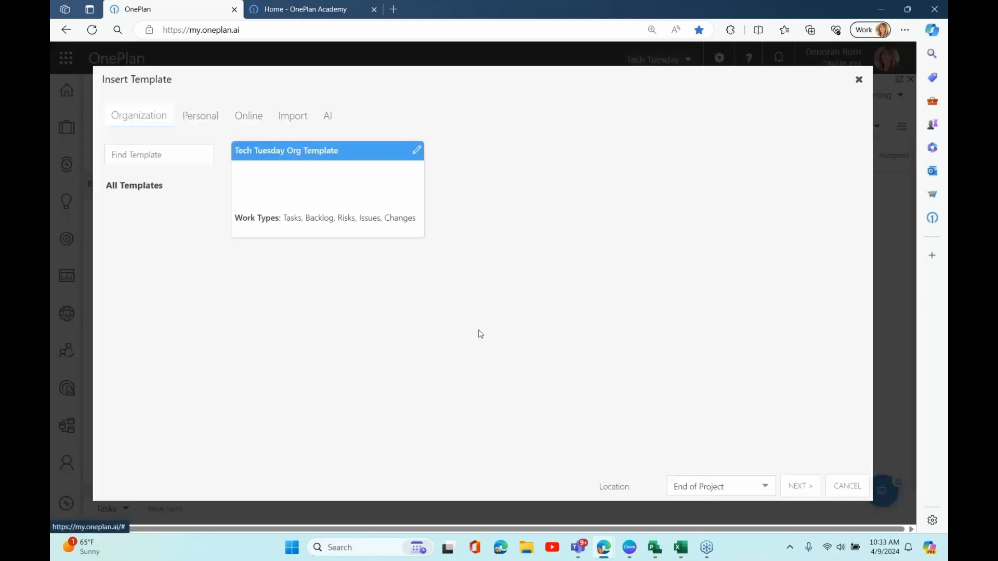
pyautogui.click(292, 117)
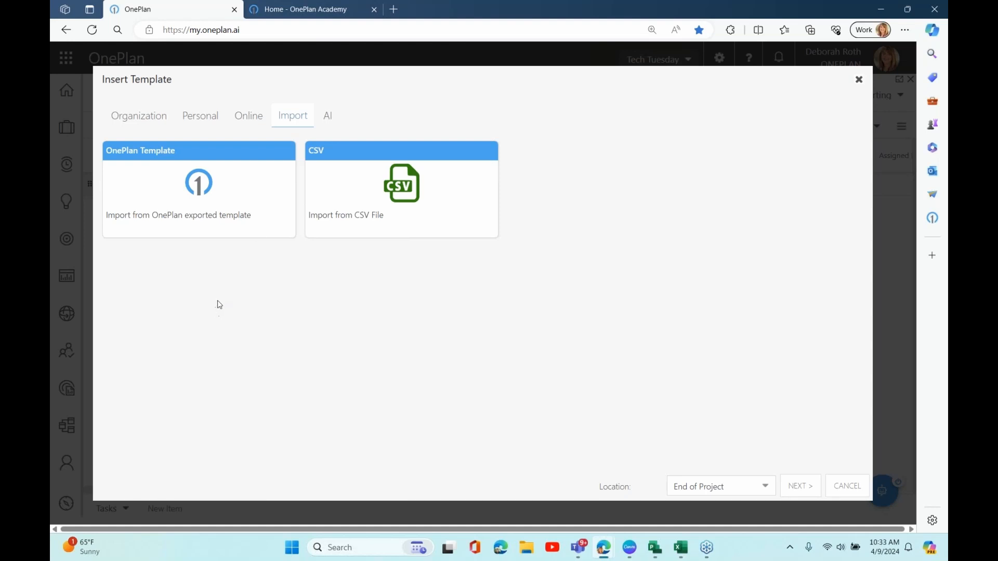
pyautogui.click(349, 186)
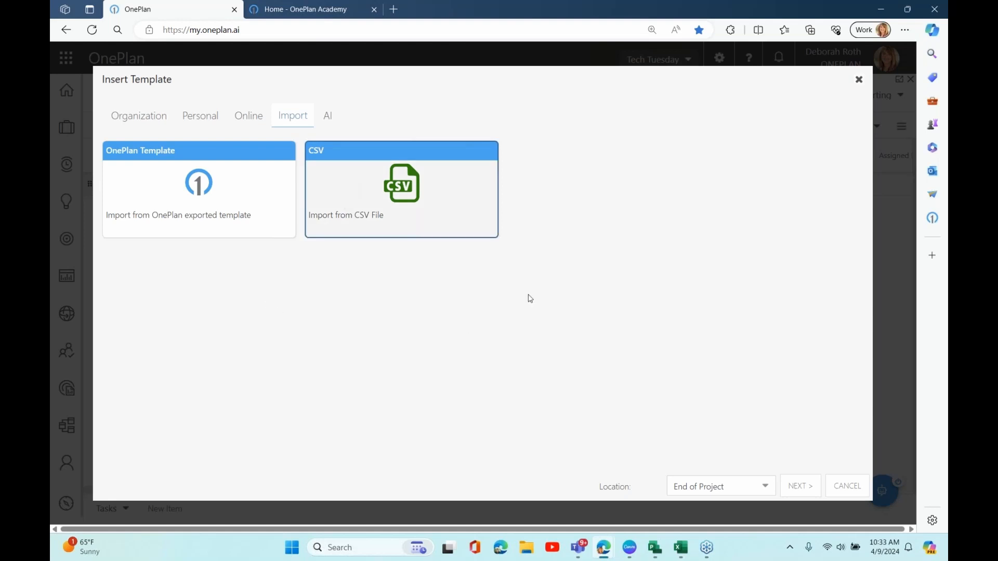
pyautogui.click(803, 485)
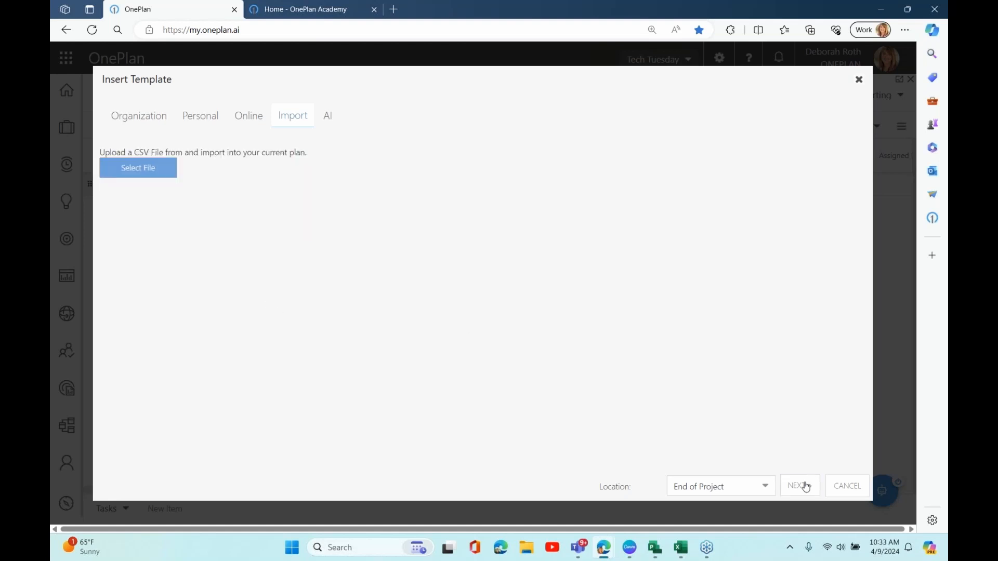
pyautogui.click(150, 171)
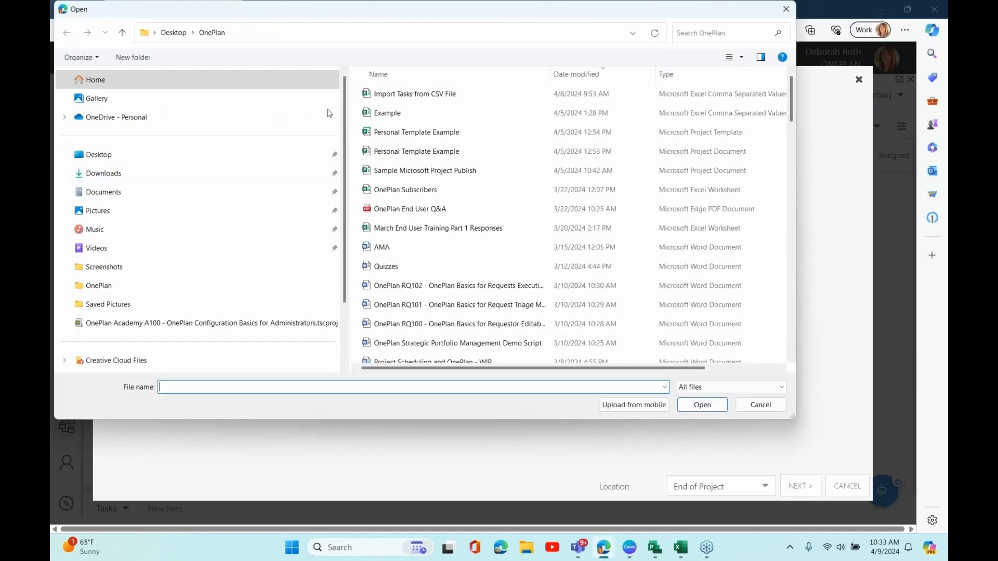
pyautogui.click(391, 98)
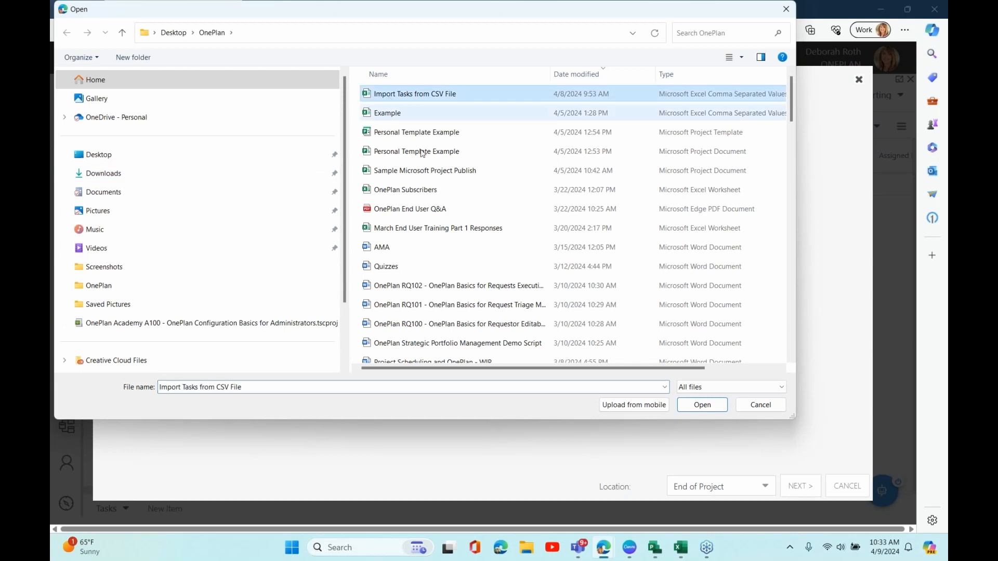
pyautogui.click(697, 408)
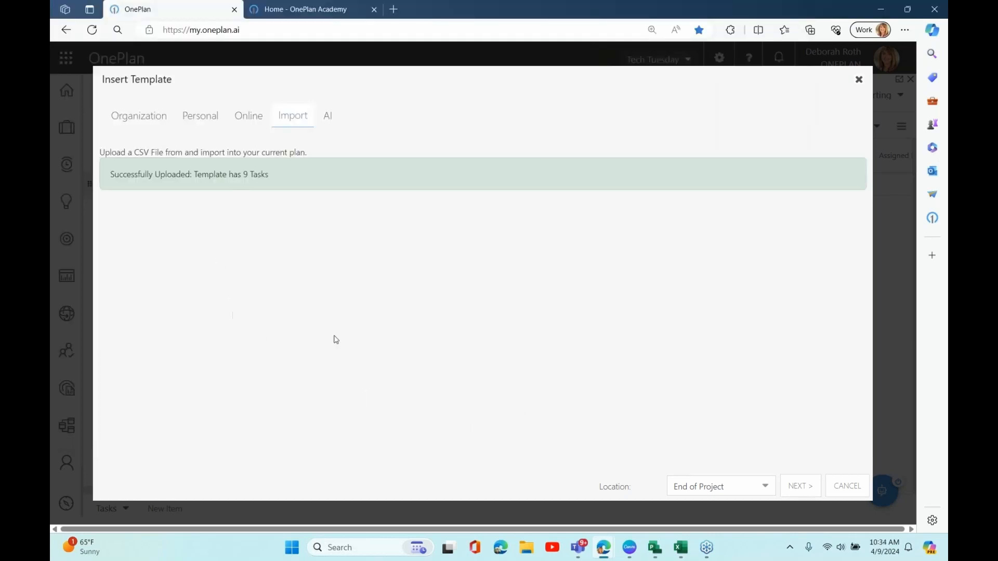
pyautogui.click(800, 486)
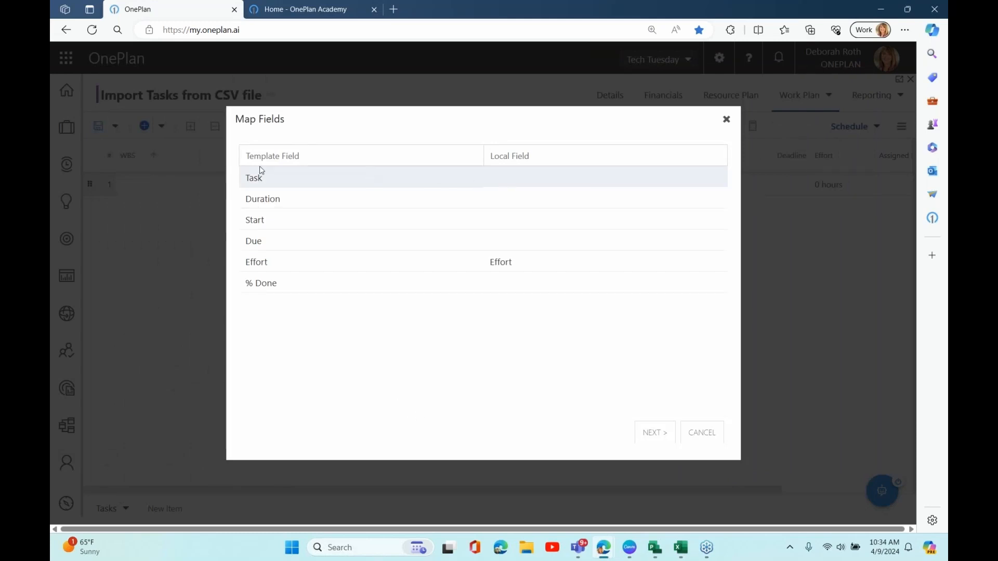
# Try to map the CSV's Task field to a local field and complete the import into the work plan
pyautogui.click(590, 177)
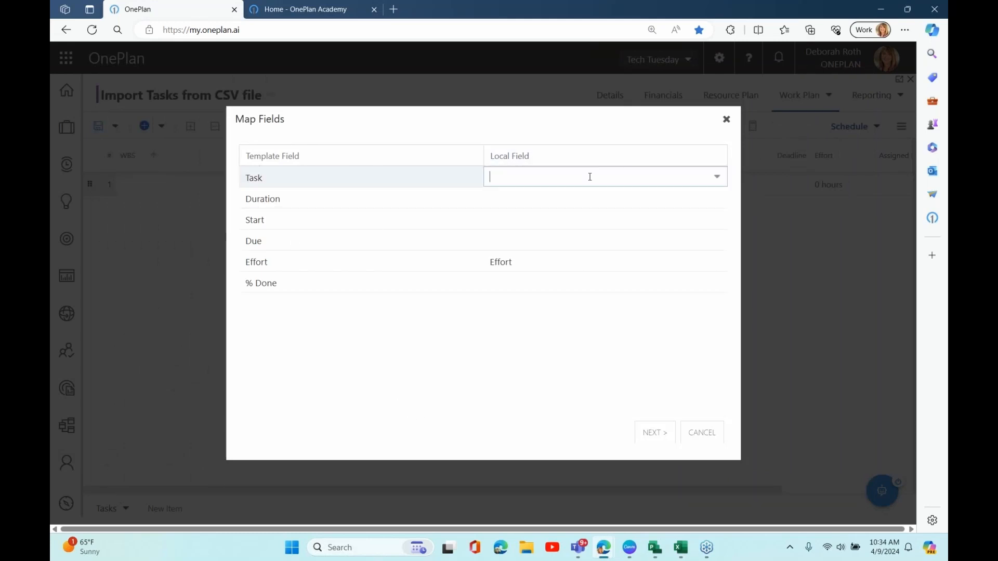
pyautogui.click(717, 176)
pyautogui.scroll(-3, 661, 260)
pyautogui.scroll(-15, 661, 272)
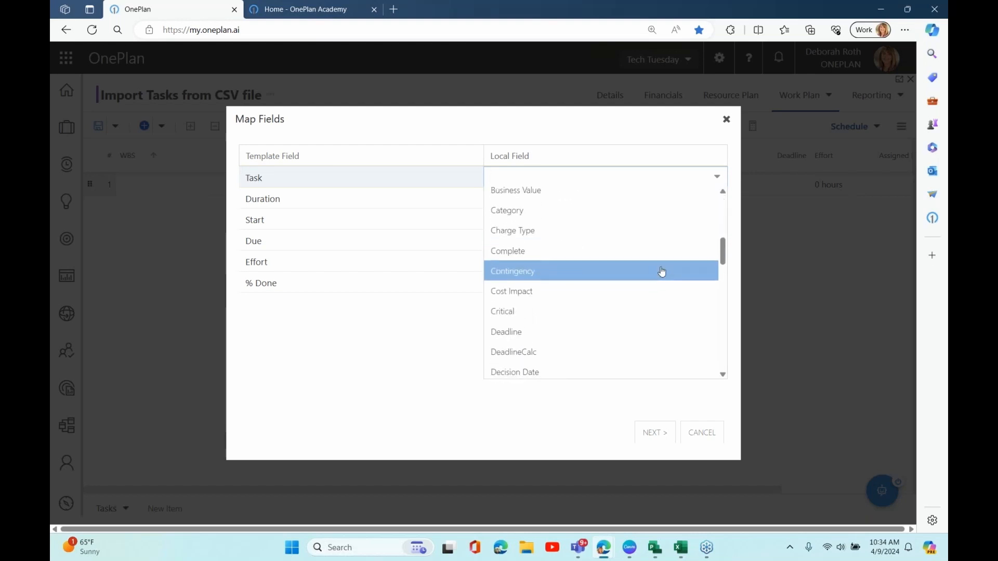
pyautogui.click(661, 268)
pyautogui.click(328, 200)
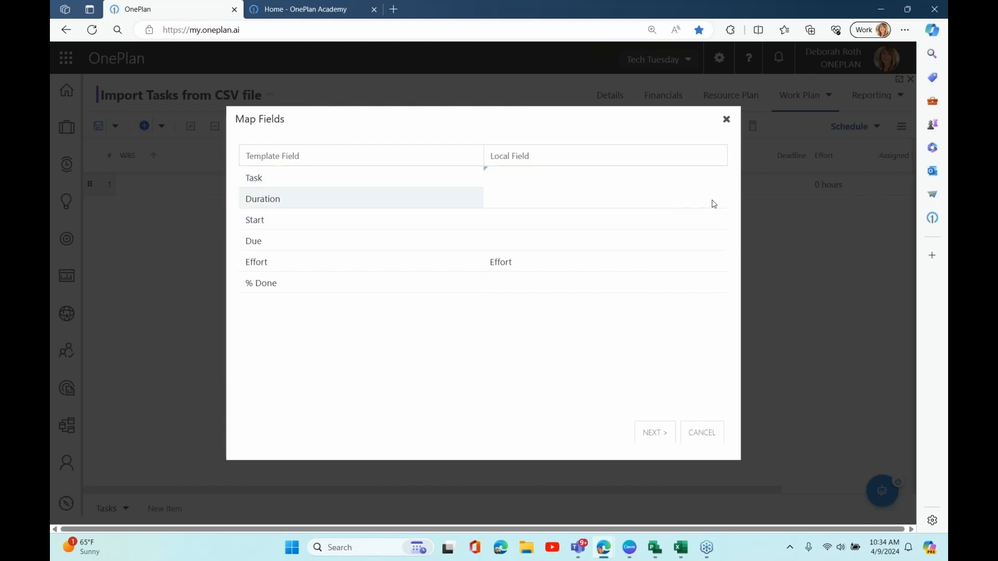
pyautogui.click(654, 433)
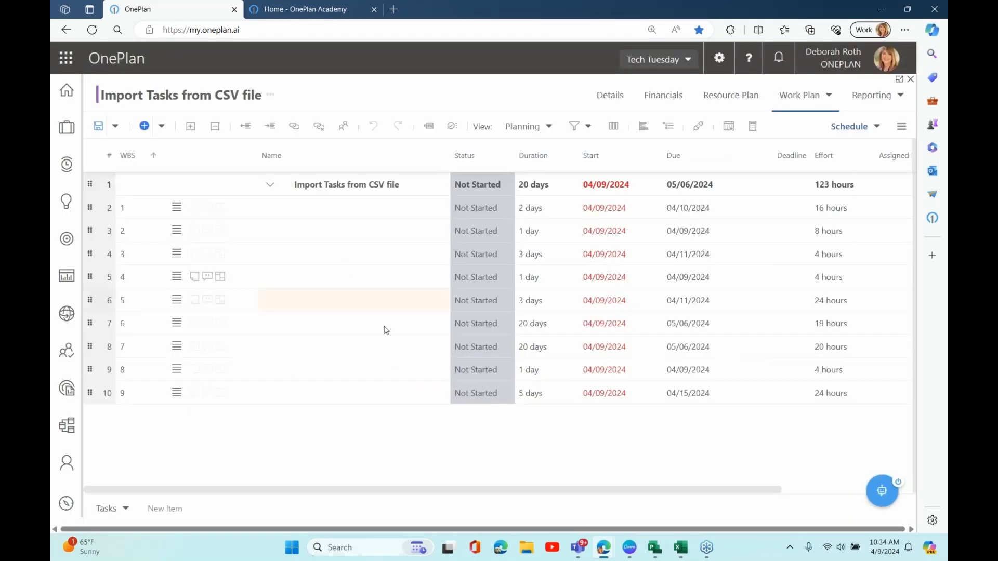
# Name the first two imported tasks Task 1 and Task 2, and save the work plan
pyautogui.click(347, 213)
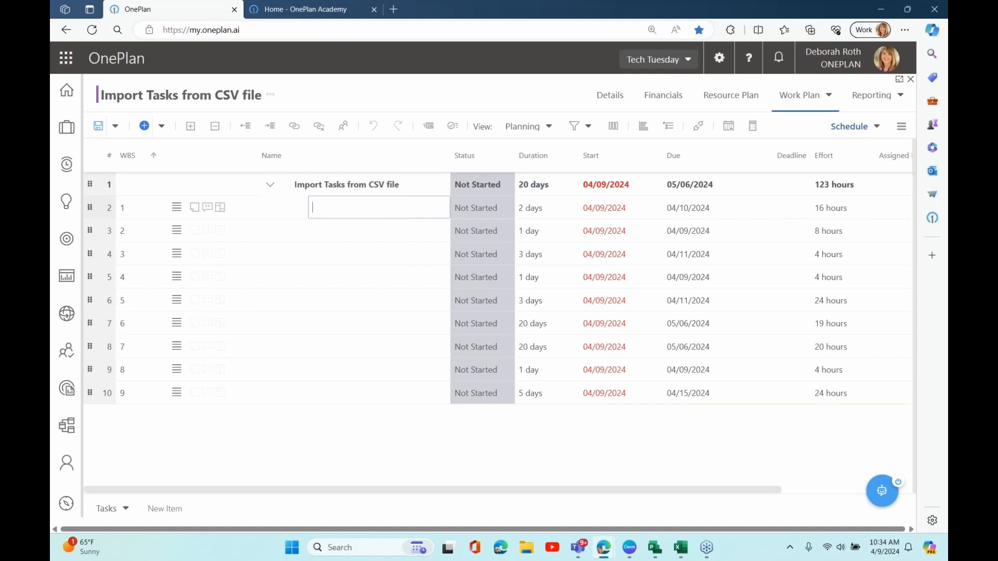
pyautogui.write('Task')
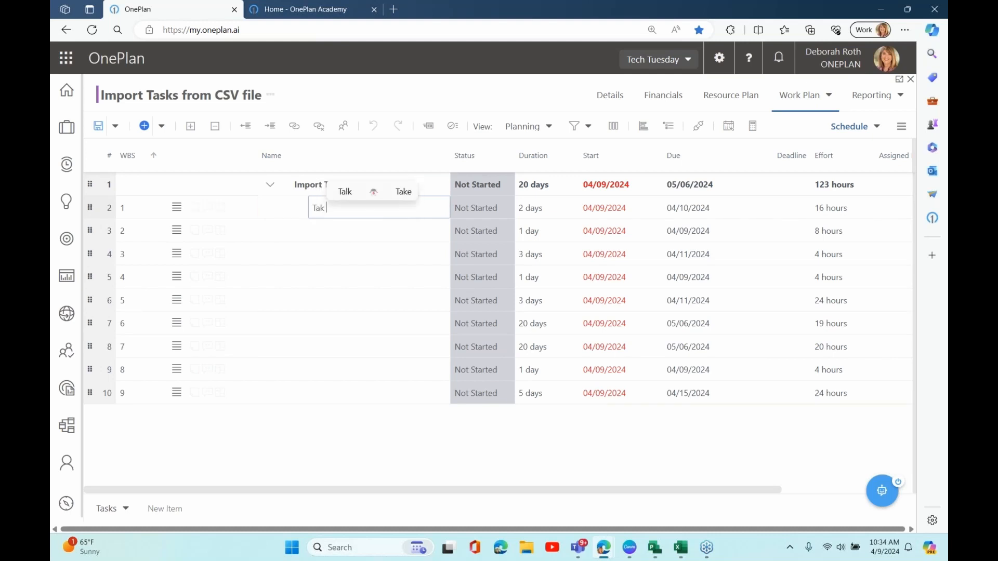
pyautogui.write(' 1')
pyautogui.click(376, 234)
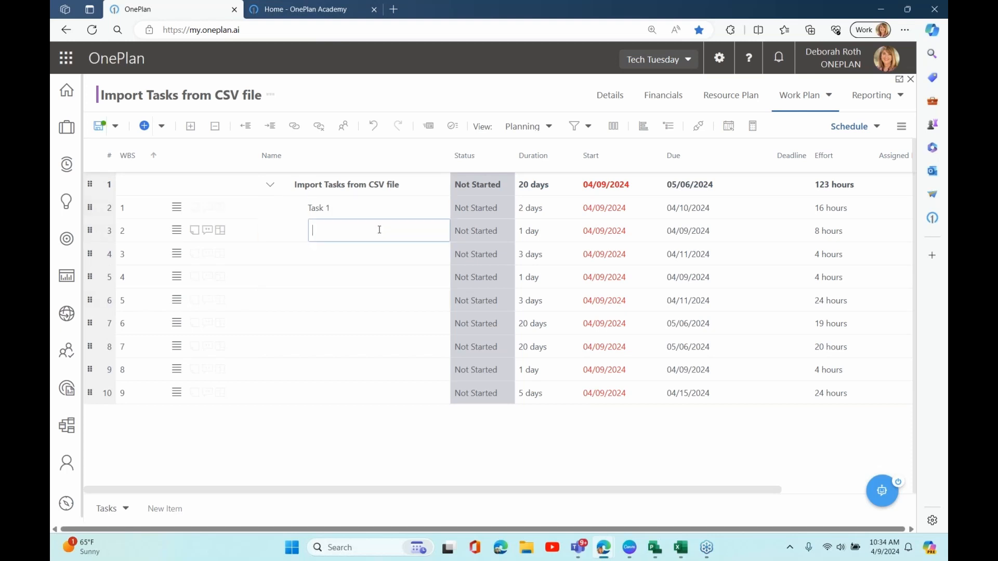
pyautogui.write('Task ')
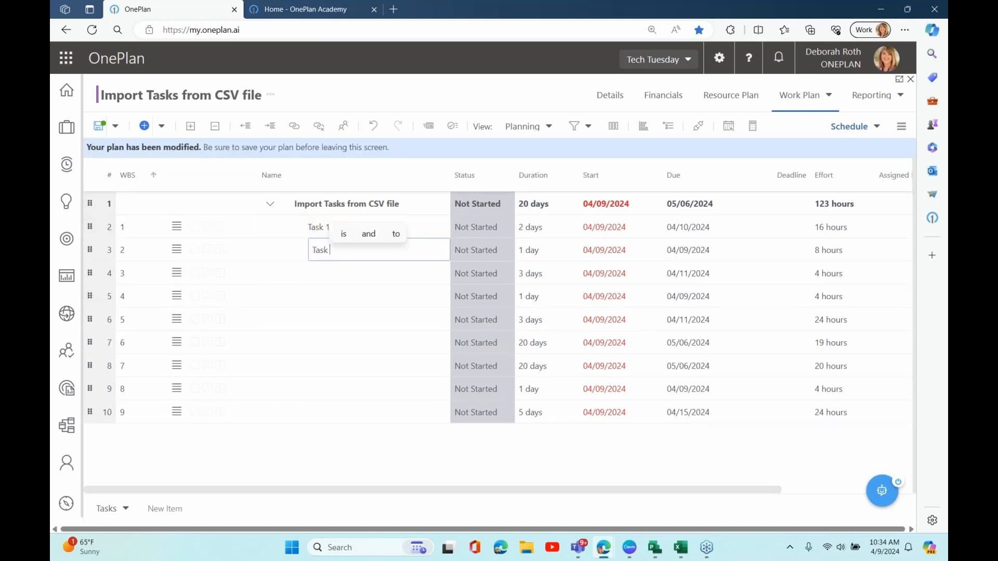
pyautogui.write('2')
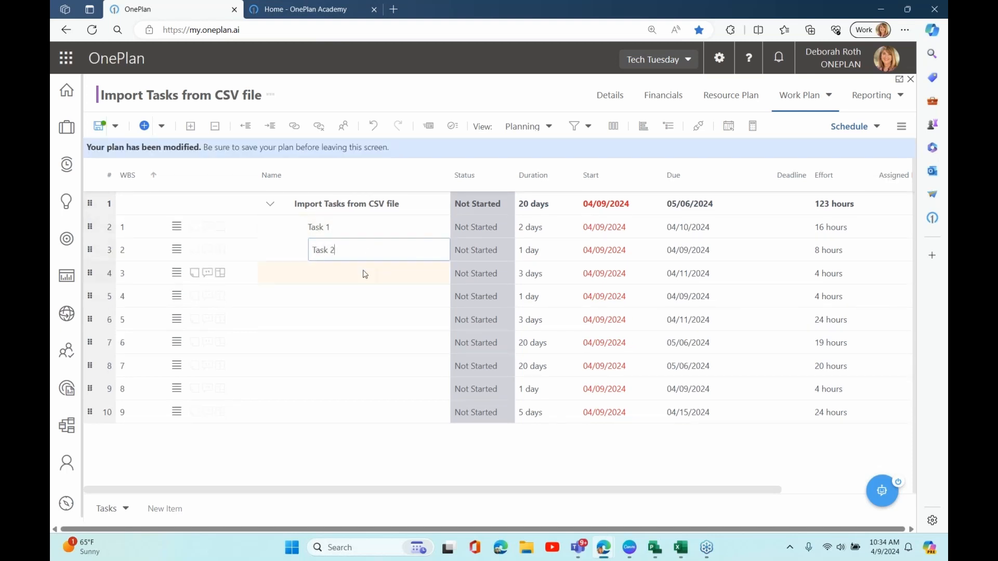
pyautogui.click(367, 269)
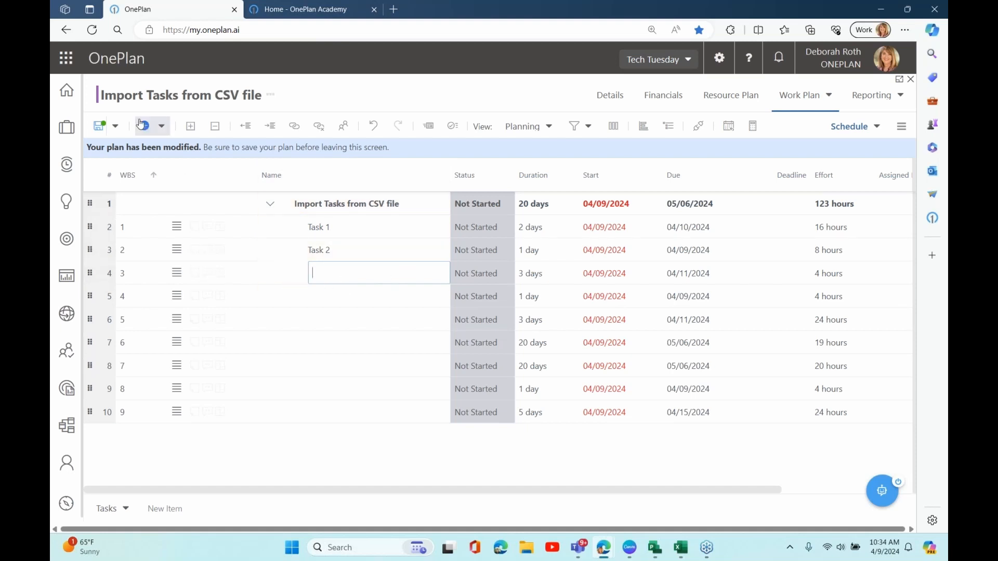
pyautogui.click(99, 126)
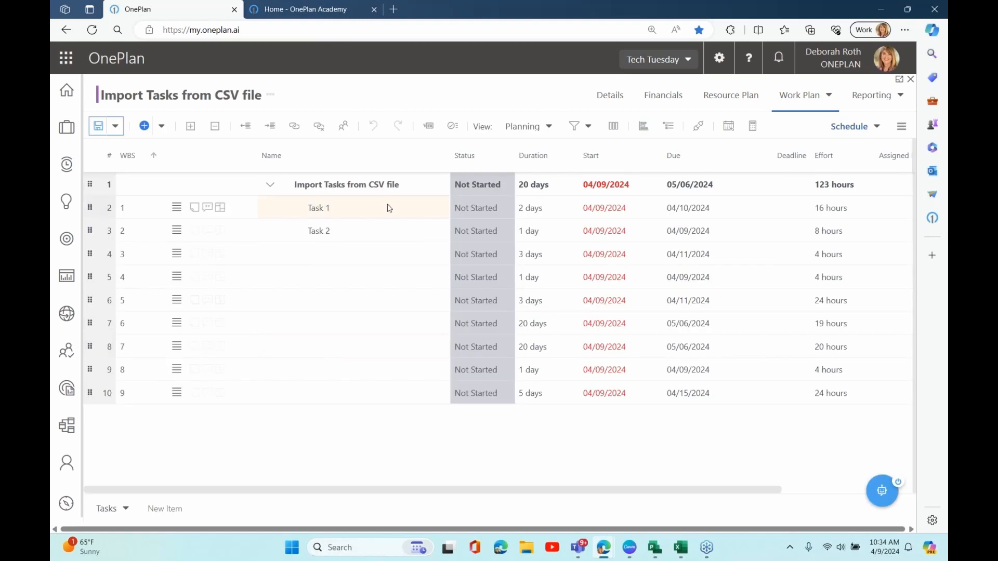
# Change the plan start date to 04/23/2024, with manual and constrained tasks updated to reflect it
pyautogui.click(729, 128)
pyautogui.click(518, 252)
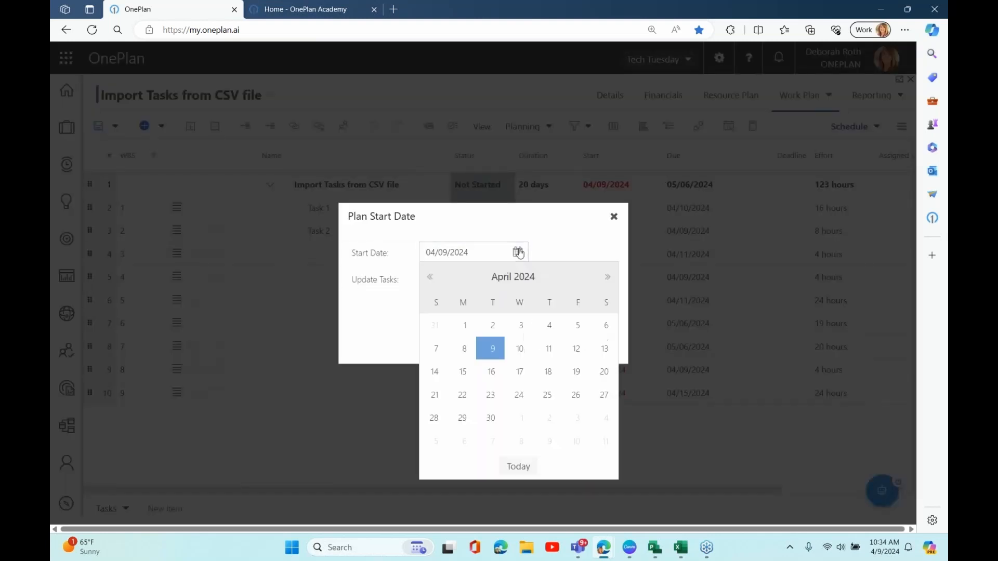
pyautogui.click(493, 395)
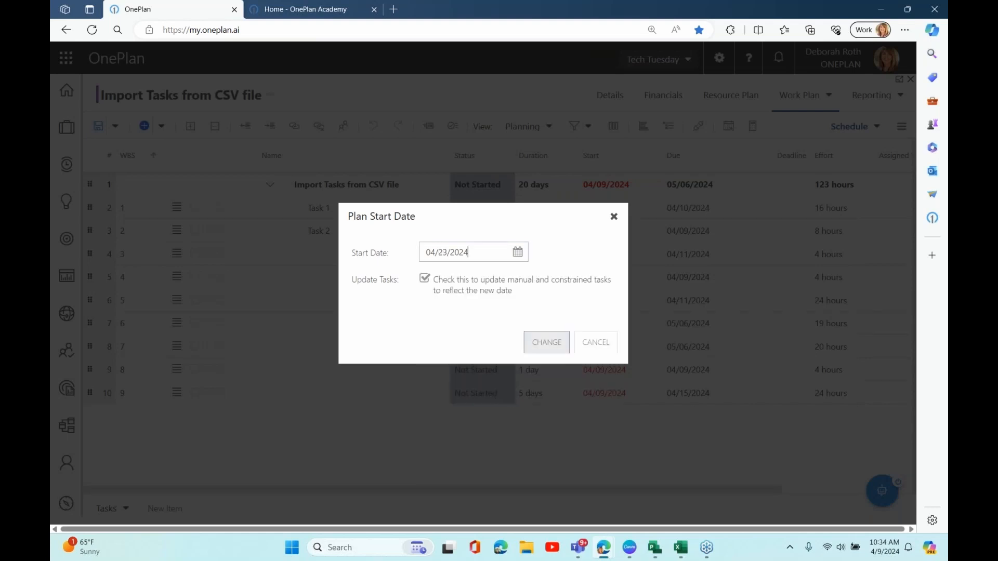
pyautogui.click(547, 343)
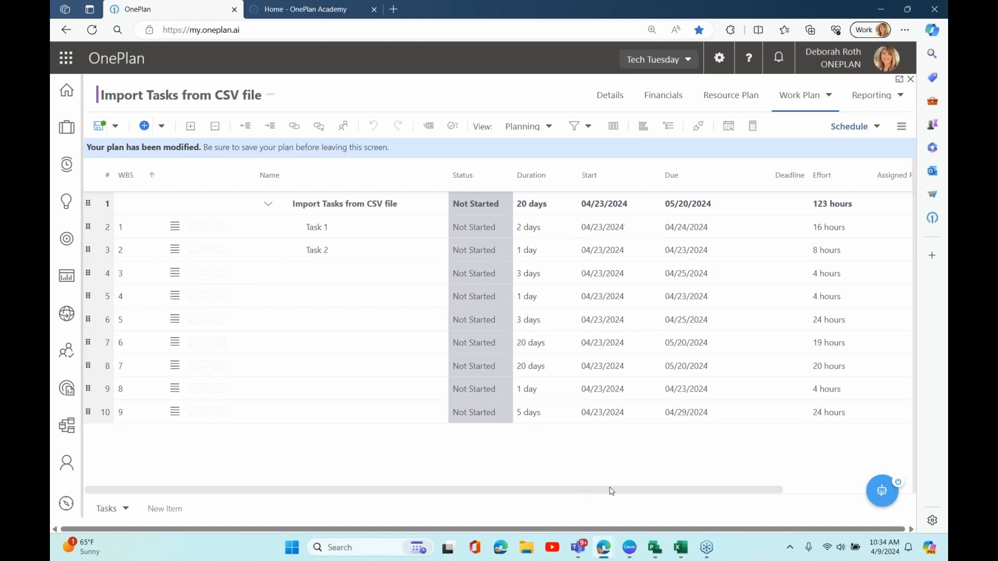
# Assign the signed-in account holder as the resource for Task 1 and save the work plan
pyautogui.moveTo(610, 492); pyautogui.dragTo(742, 215)
pyautogui.click(741, 233)
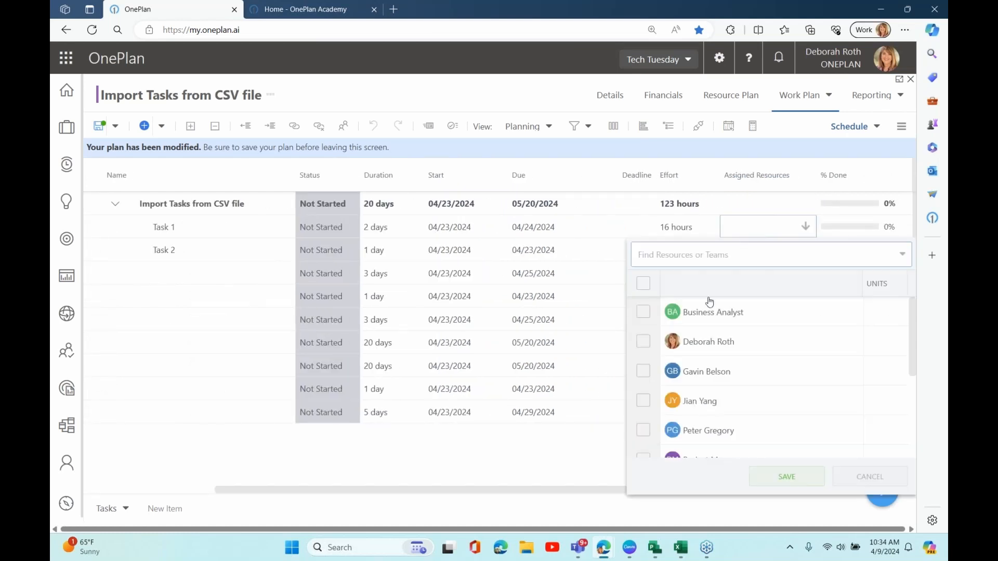
pyautogui.click(643, 342)
pyautogui.click(786, 477)
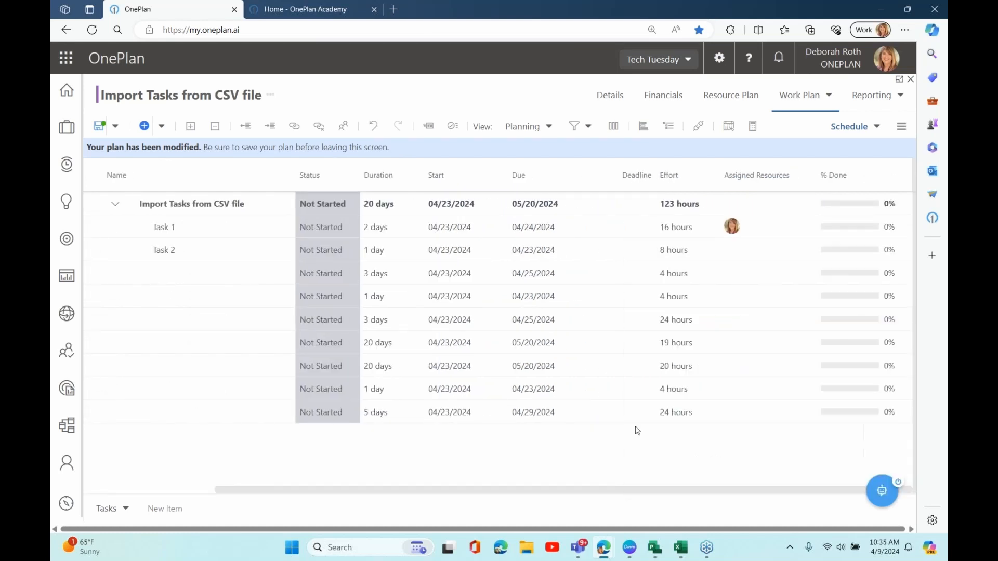
pyautogui.click(98, 126)
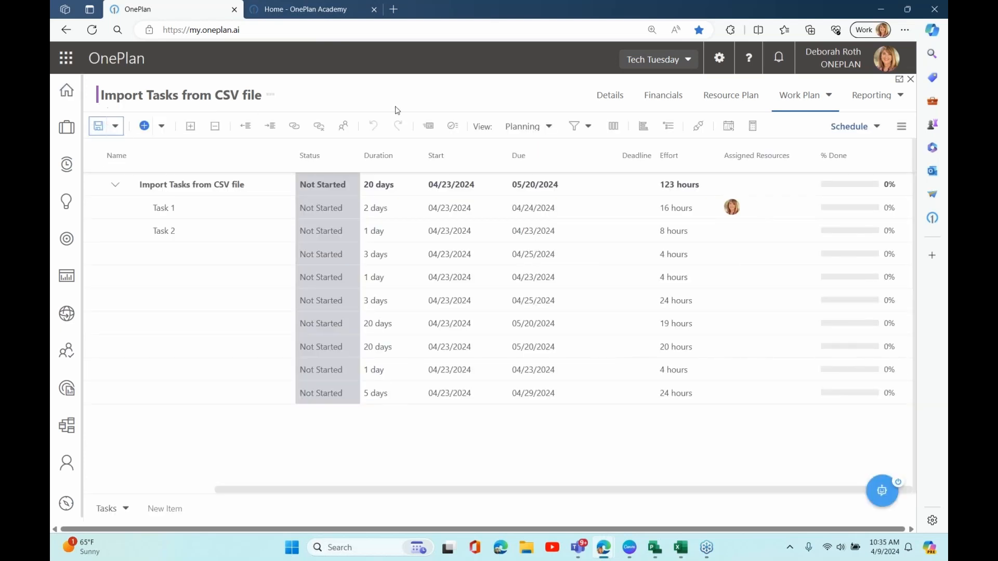
# Open the Microsoft Teams Integration and messaging plan from the recent plans on the home page and display its work plan
pyautogui.click(67, 91)
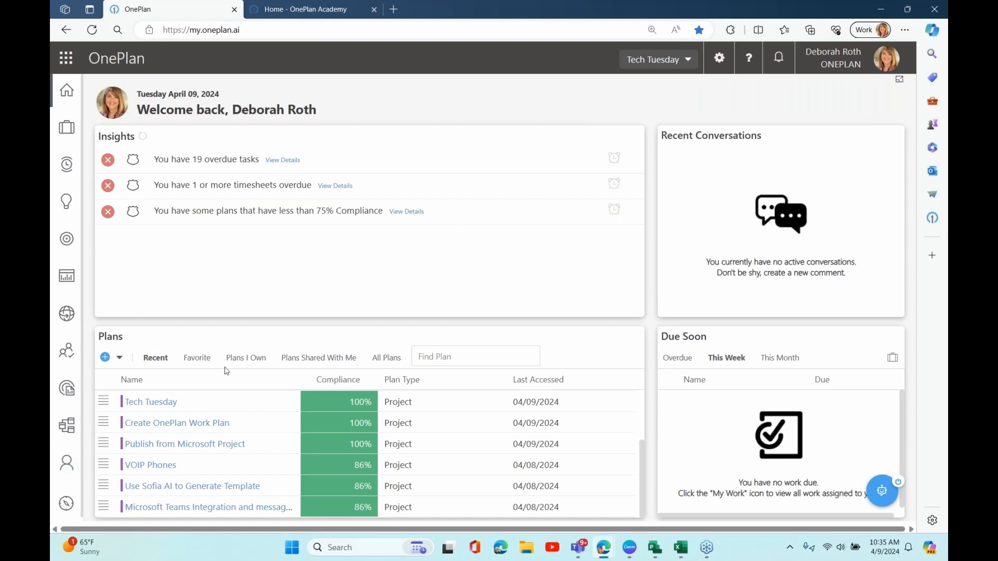
pyautogui.click(224, 507)
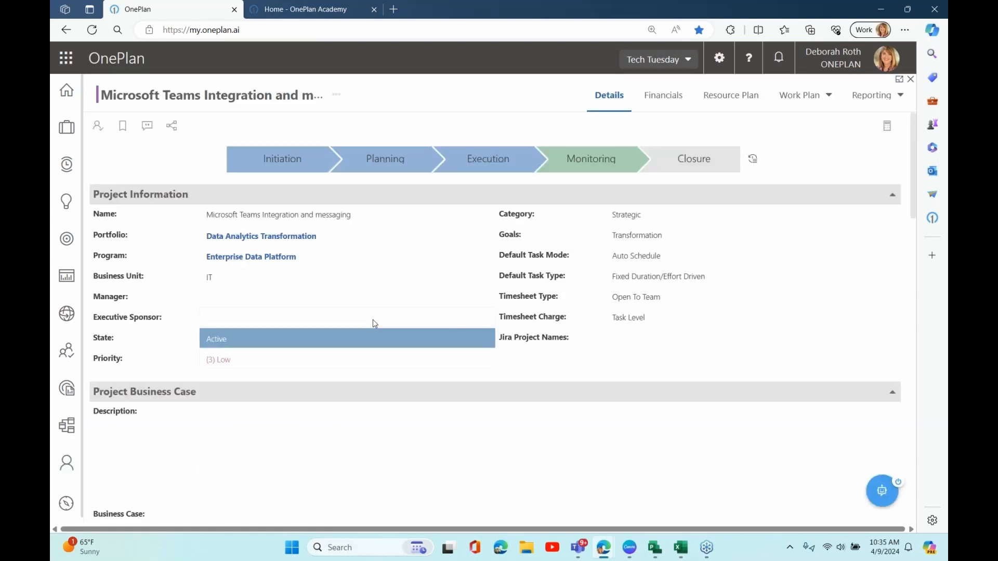
pyautogui.click(800, 95)
pyautogui.click(803, 123)
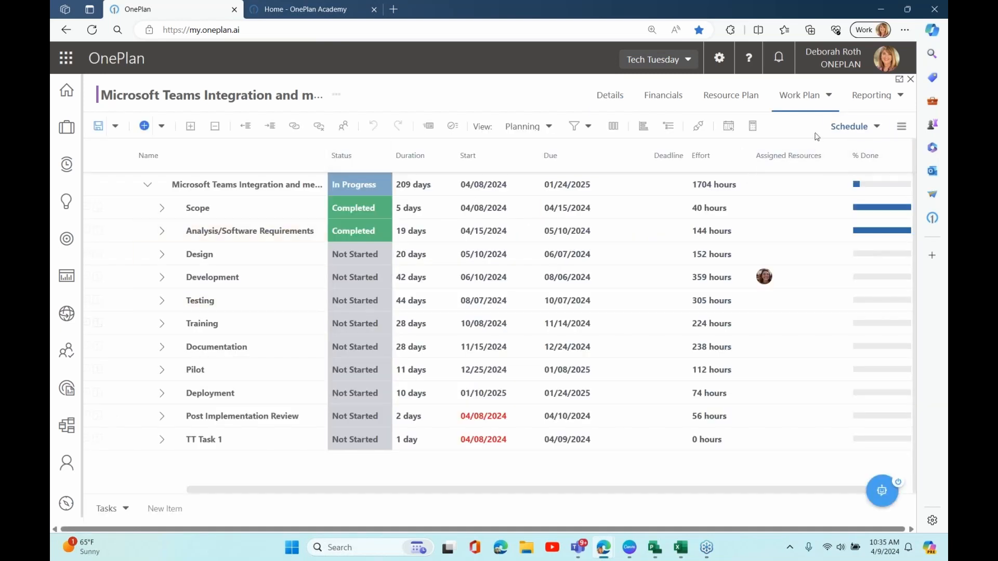
# Export the Microsoft Teams Integration and messaging schedule in the Work Plan format
pyautogui.click(855, 127)
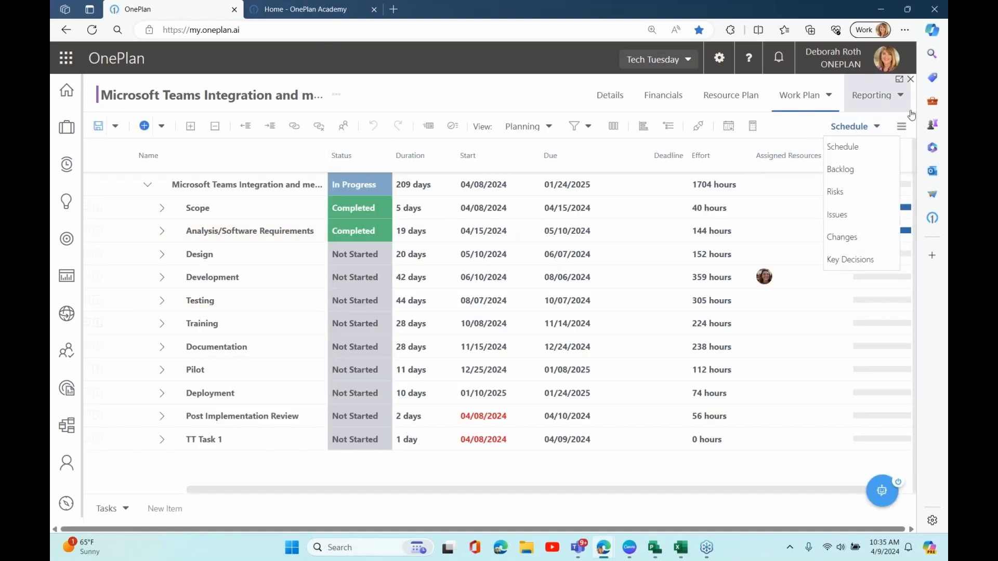
pyautogui.click(902, 127)
pyautogui.moveTo(861, 419)
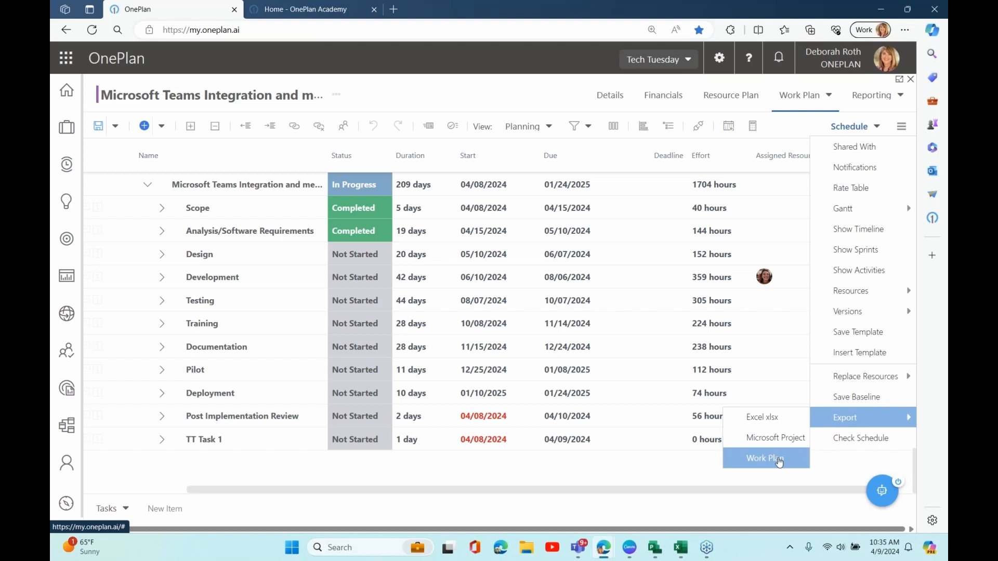
pyautogui.click(779, 462)
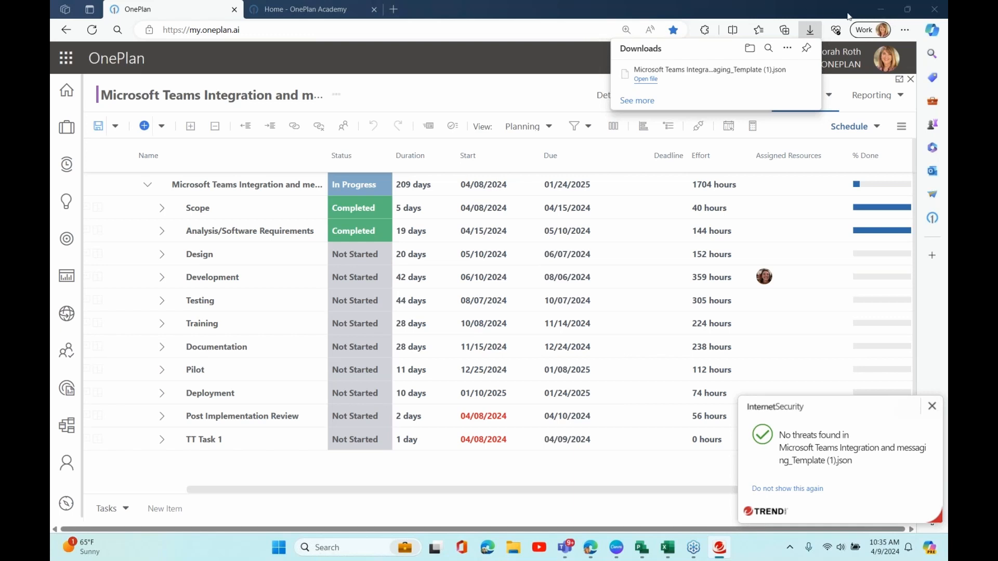
# Upload Microsoft Teams Integration and messaging_Template (1).json from Downloads as a OnePlan template to insert into the work plan
pyautogui.click(901, 127)
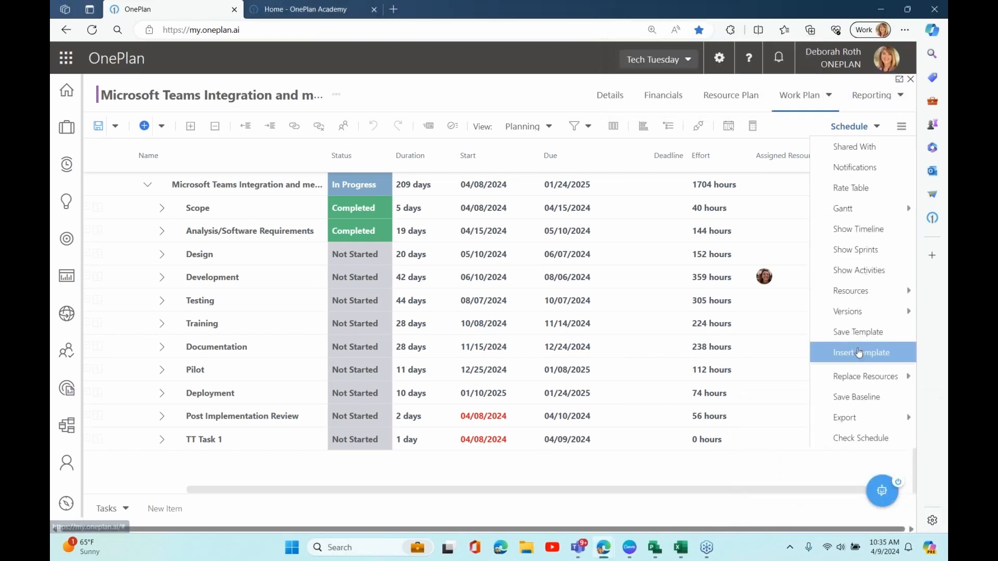
pyautogui.click(858, 353)
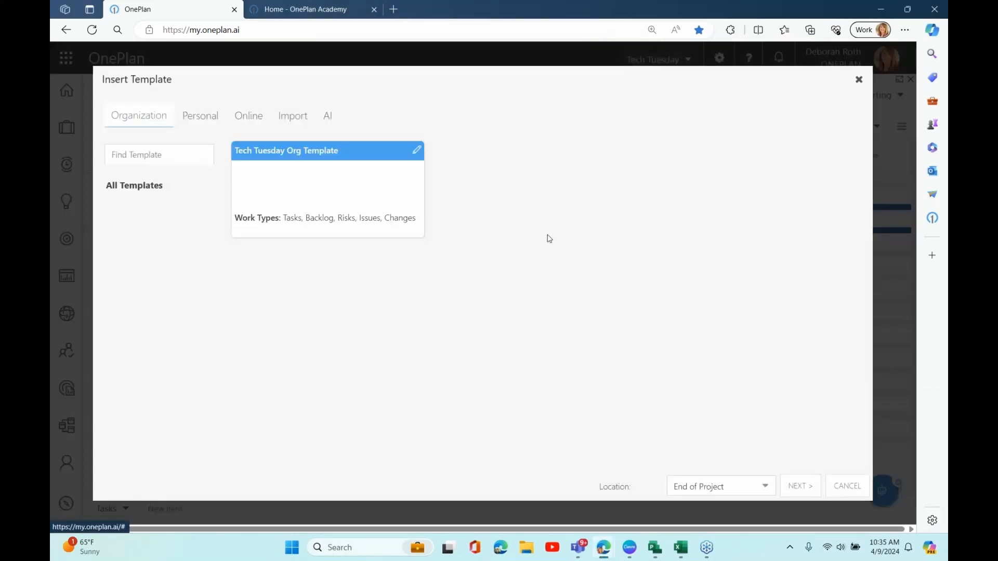
pyautogui.click(189, 118)
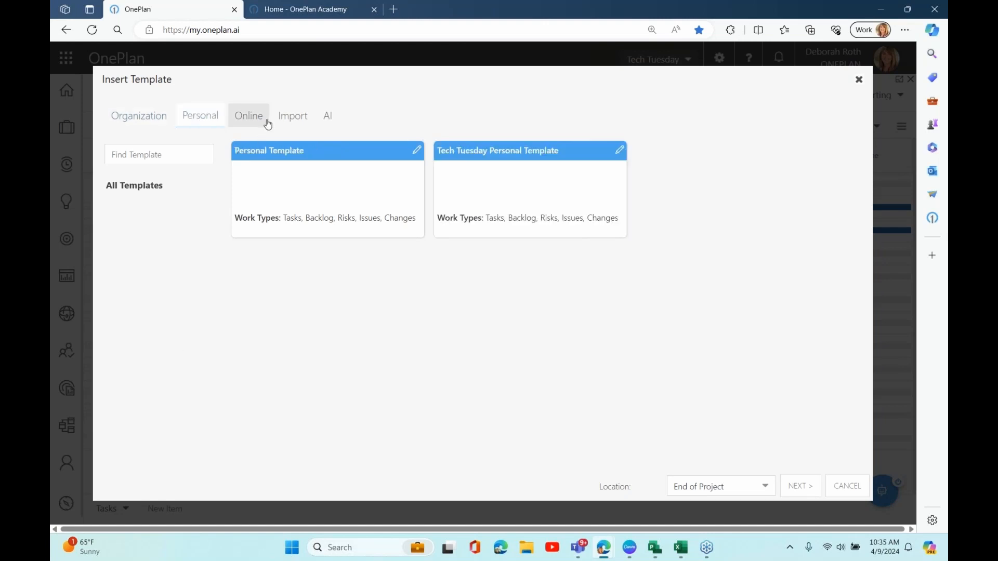
pyautogui.click(286, 118)
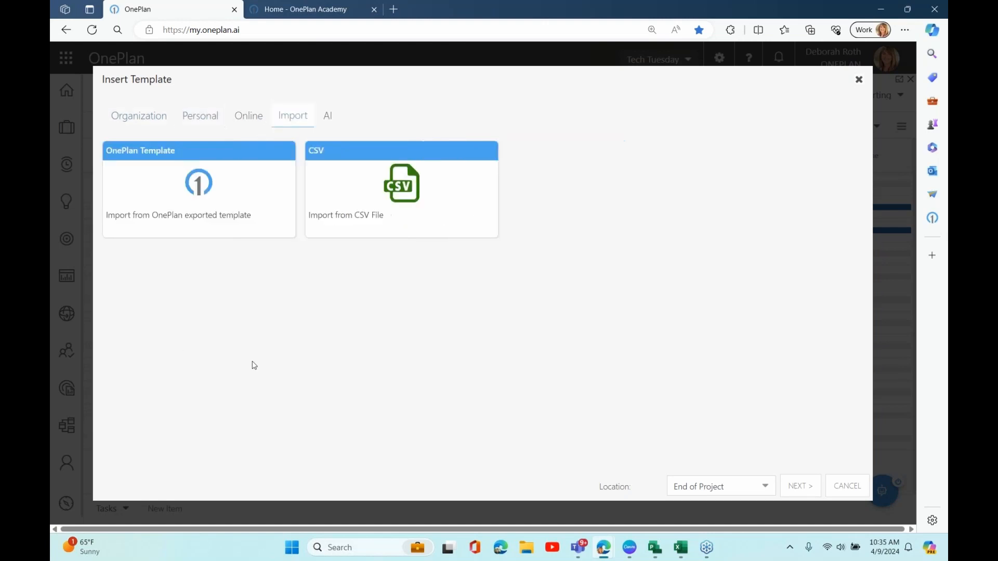
pyautogui.click(160, 216)
pyautogui.click(141, 175)
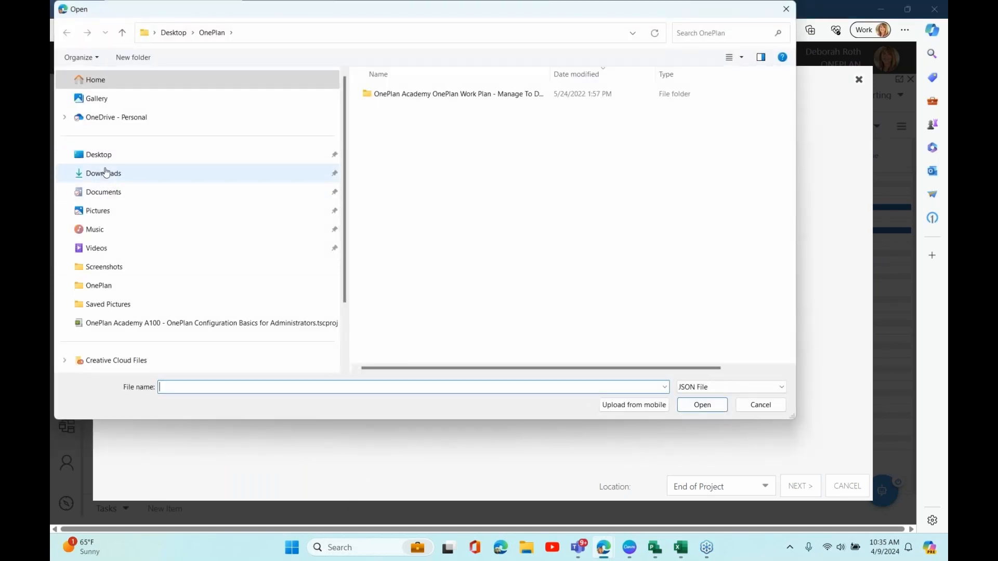
pyautogui.click(104, 173)
pyautogui.click(381, 108)
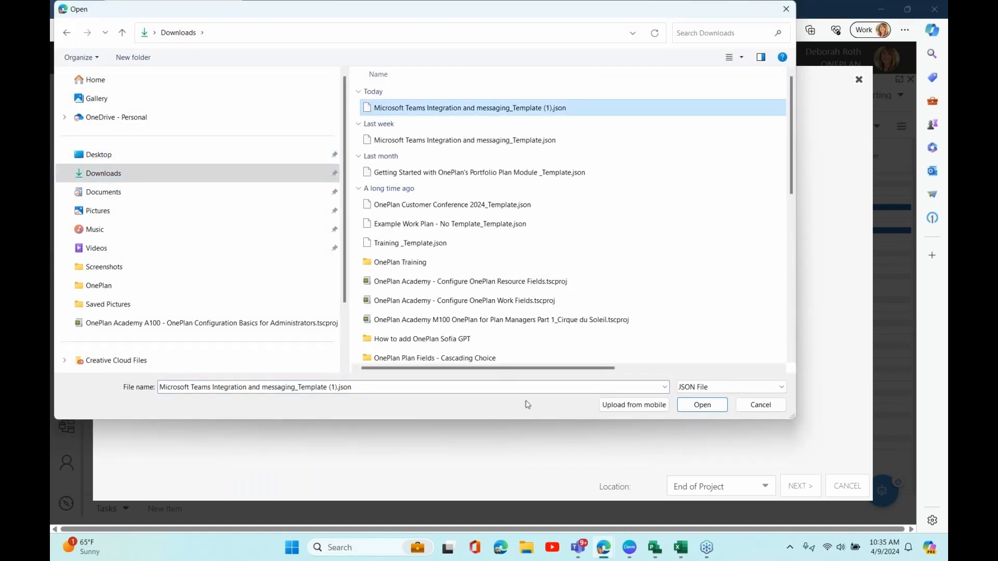
pyautogui.click(701, 406)
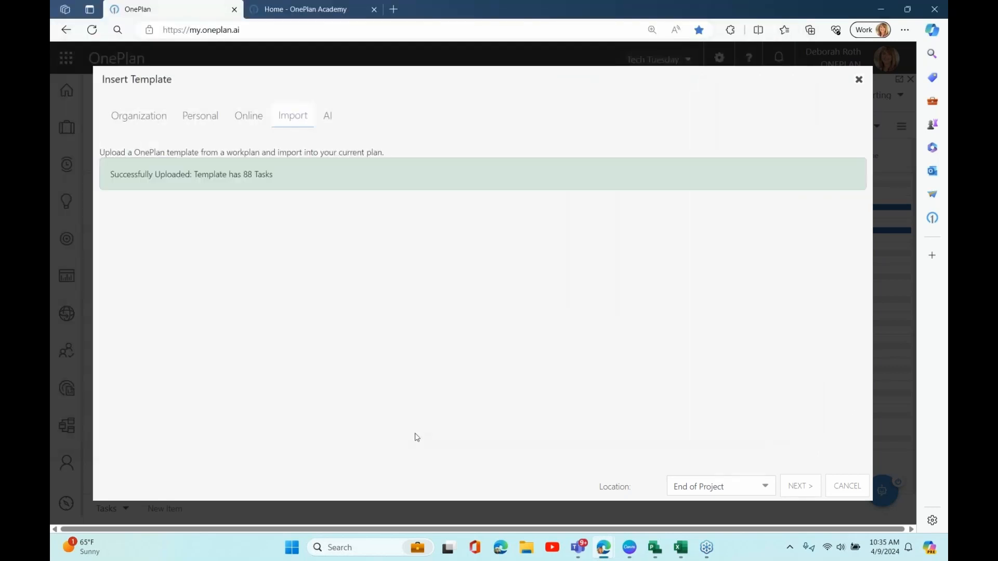
# Accept the field and resource mappings and insert the uploaded template at the end of the project
pyautogui.click(794, 485)
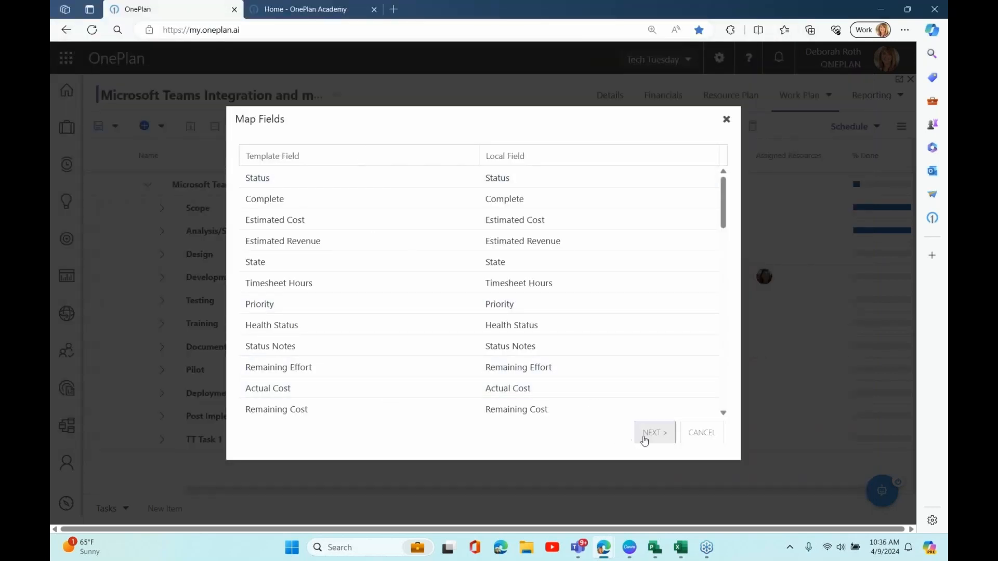
pyautogui.click(647, 435)
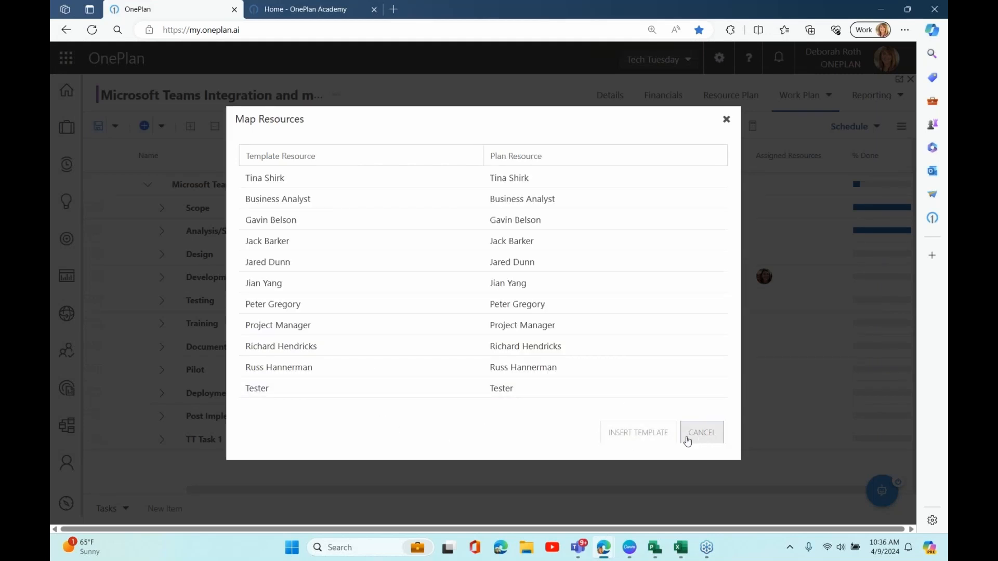
pyautogui.click(639, 440)
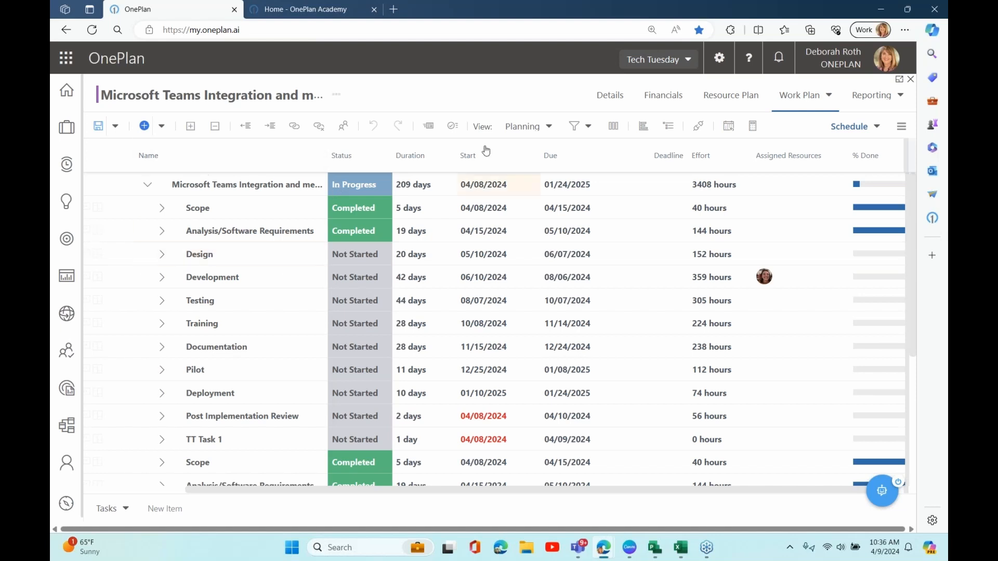
# Open the Use Sofia AI to Generate Template plan's work plan from the recent plans and briefly view the Ask Sofia assistant
pyautogui.click(60, 283)
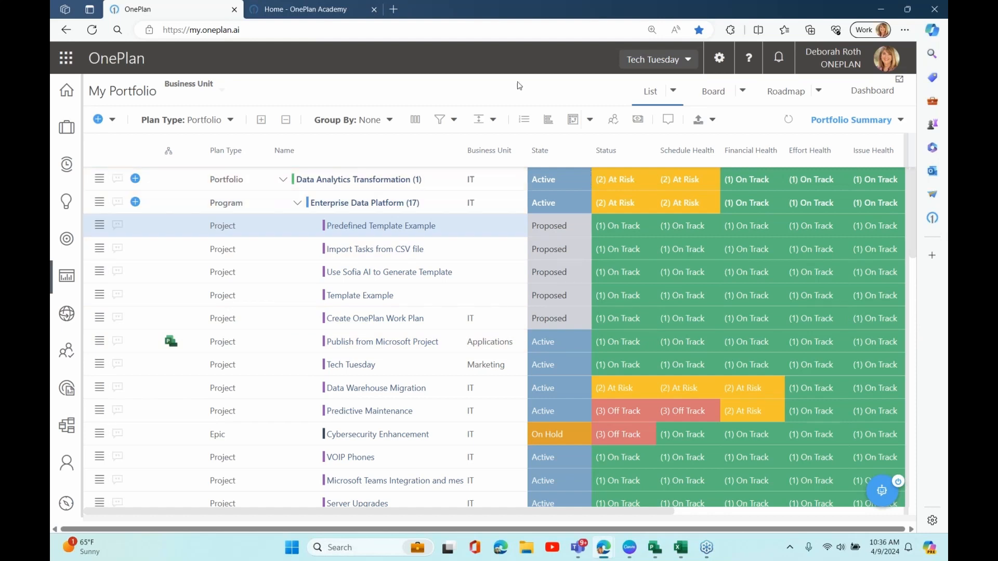
pyautogui.click(61, 93)
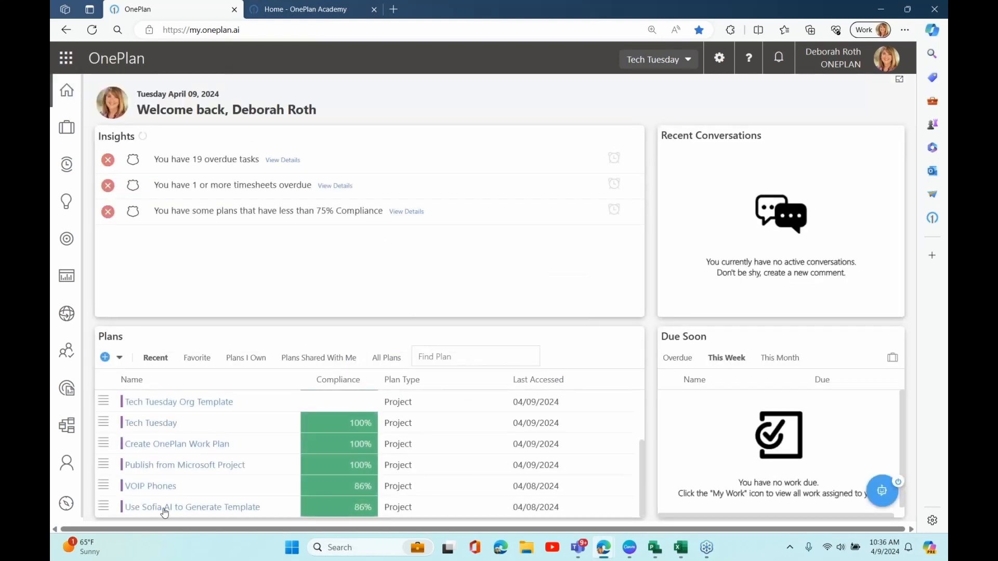
pyautogui.click(163, 508)
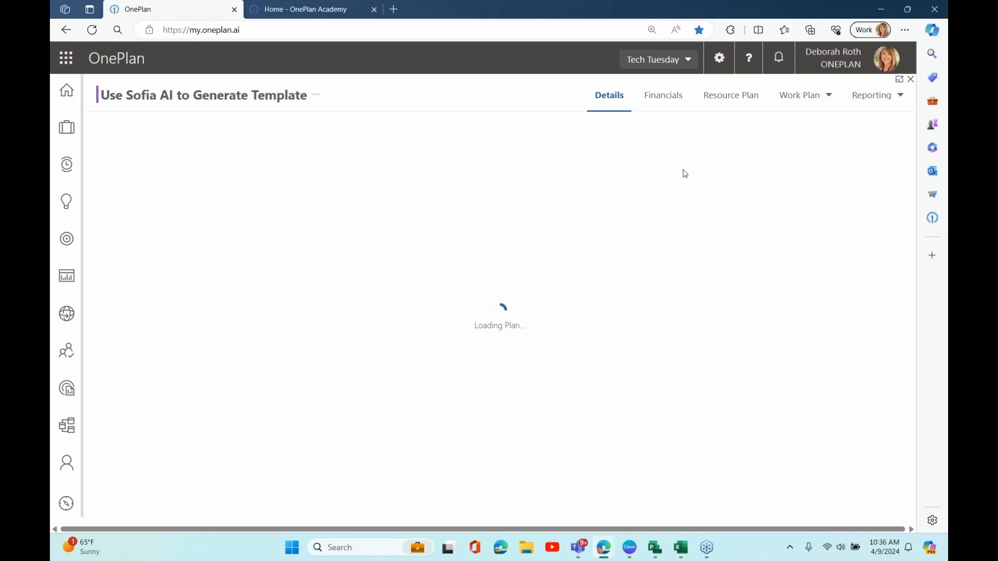
pyautogui.click(798, 99)
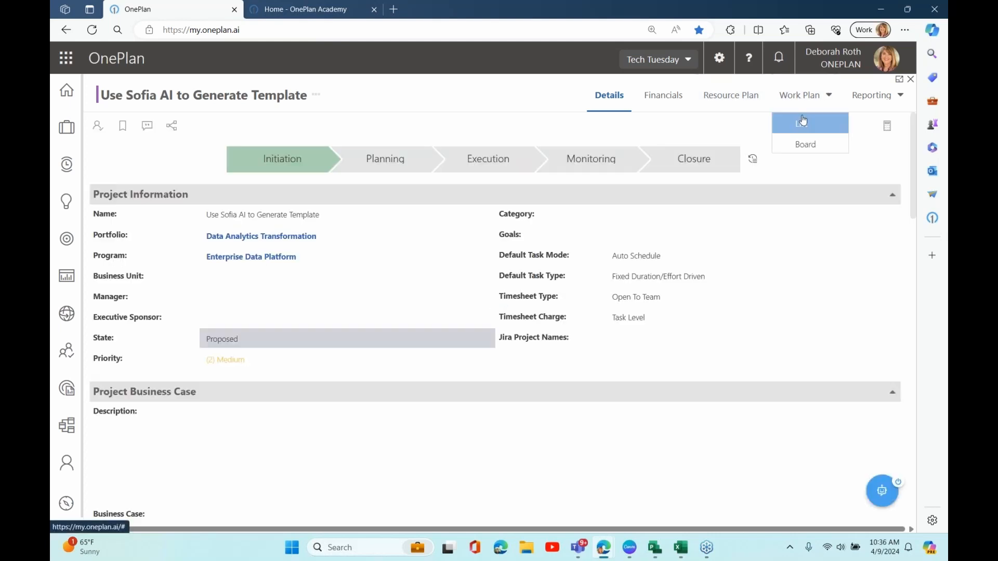
pyautogui.click(803, 123)
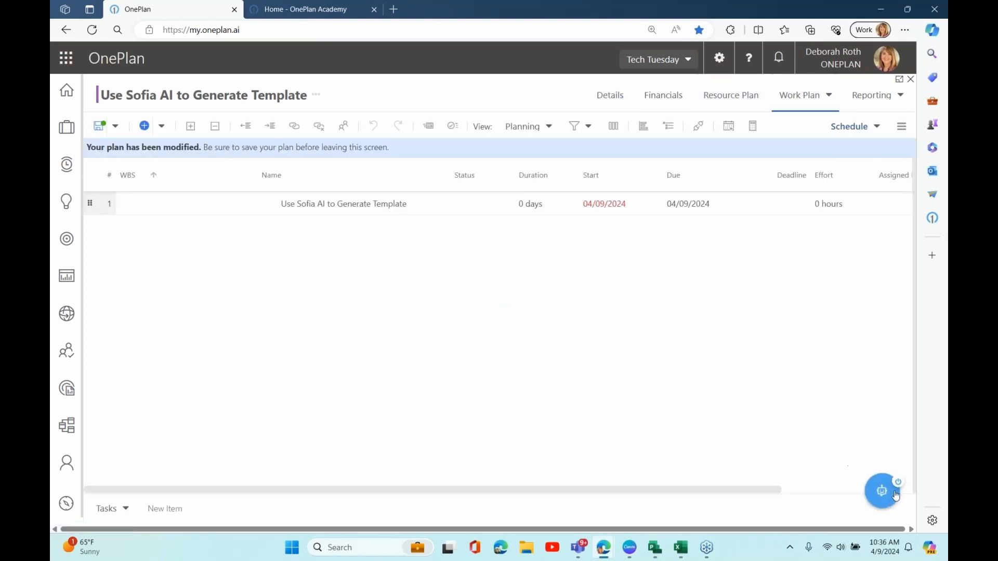
pyautogui.click(890, 496)
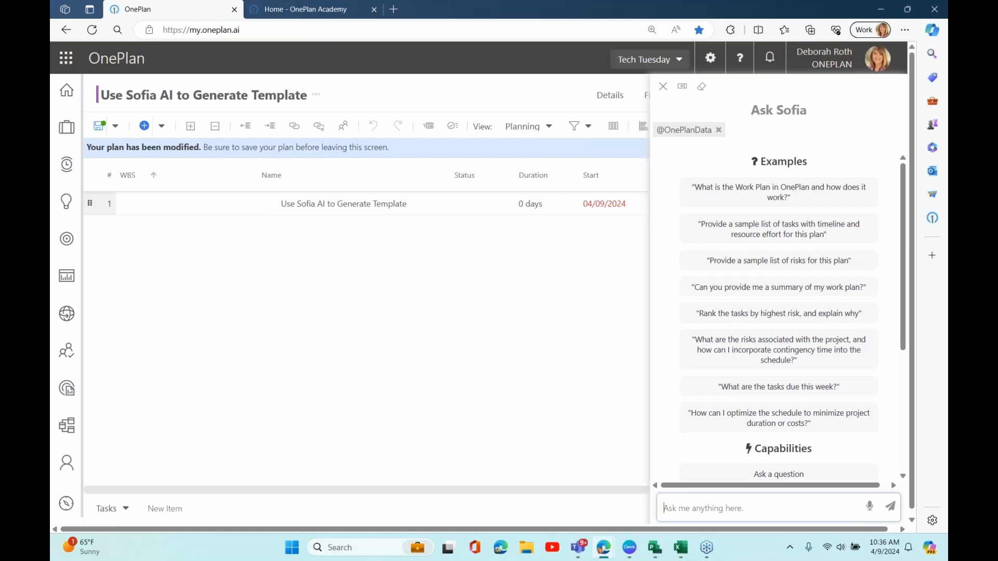
pyautogui.click(662, 86)
# Generate an AI work plan template to insert, using the prompt "Create a template to develop and delivery a learning management system"
pyautogui.click(849, 127)
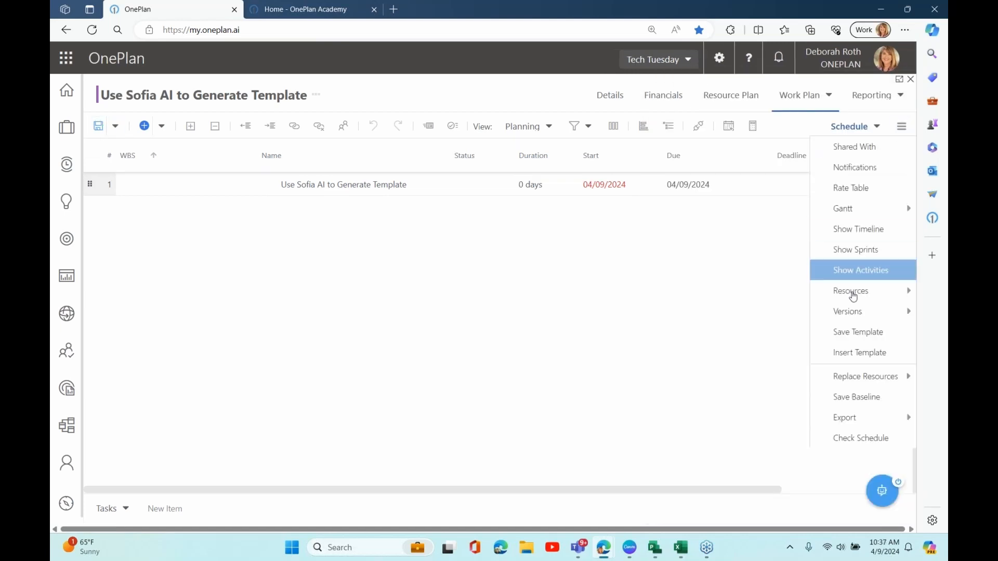
pyautogui.click(862, 352)
pyautogui.click(327, 116)
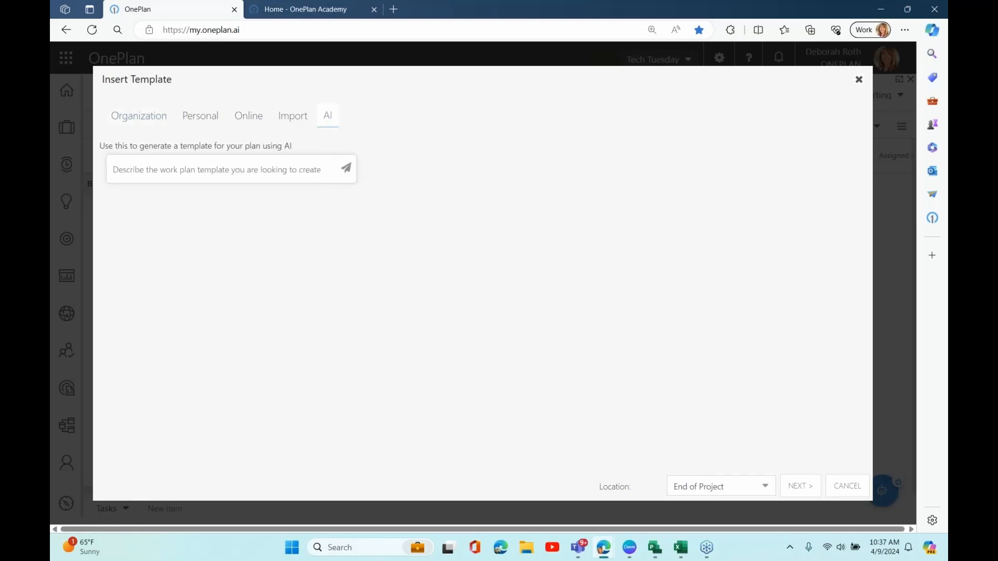
pyautogui.click(280, 165)
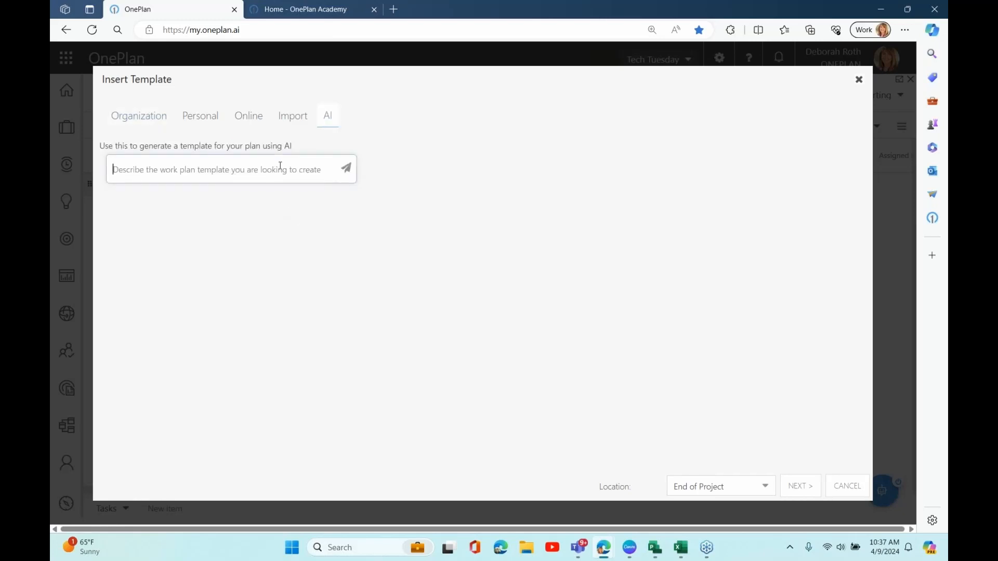
pyautogui.write('Creat')
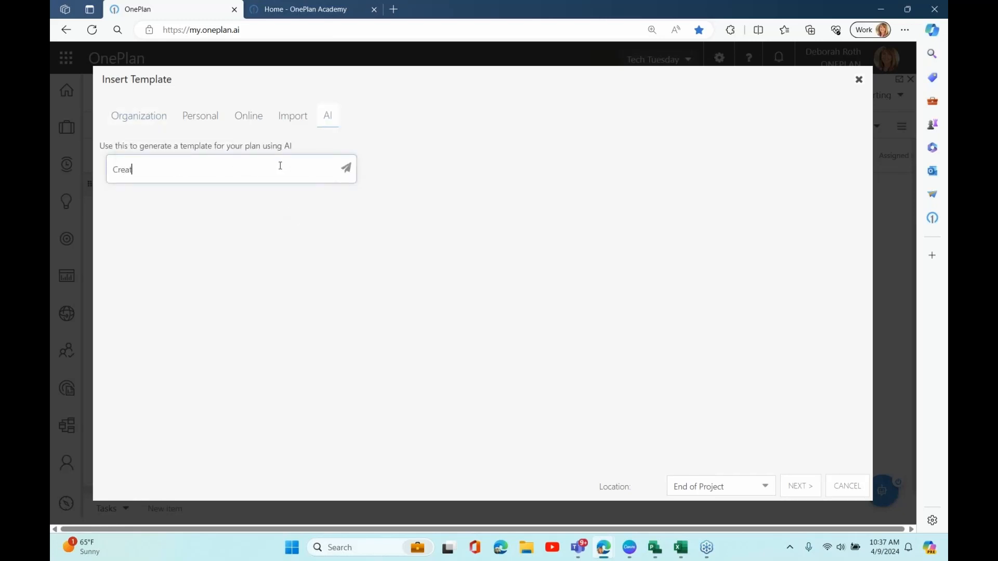
pyautogui.write('e a tempate')
pyautogui.press('BackSpace')
pyautogui.write('ate to develop and delivery a')
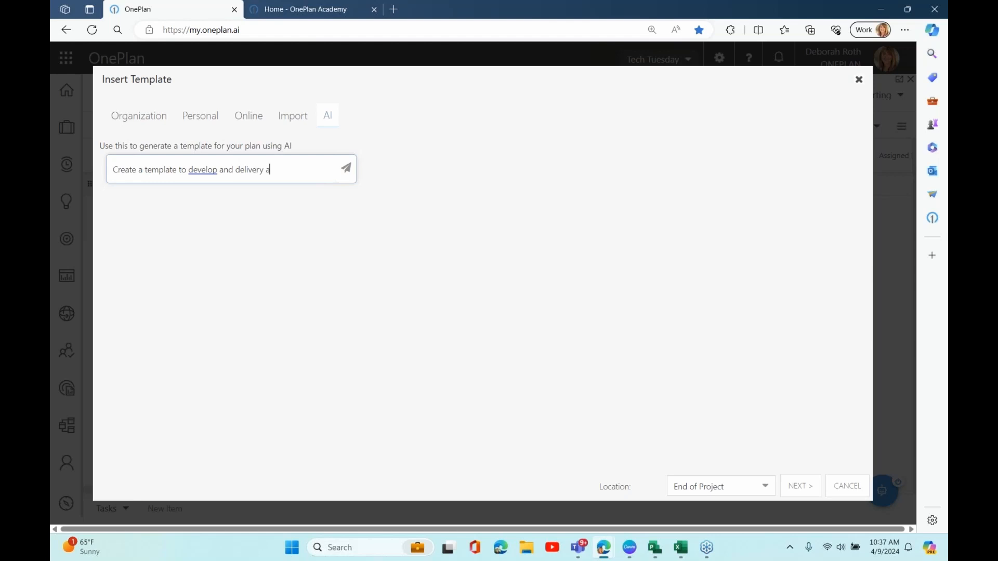
pyautogui.write(' learning management s')
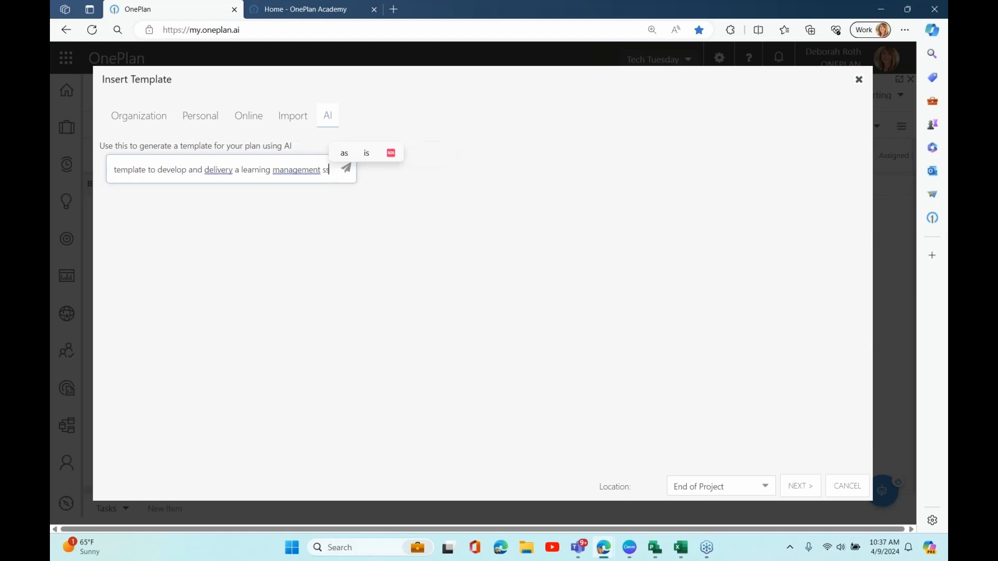
pyautogui.press('BackSpace')
pyautogui.write('yts')
pyautogui.press('BackSpace')
pyautogui.press('BackSpace')
pyautogui.press('BackSpace')
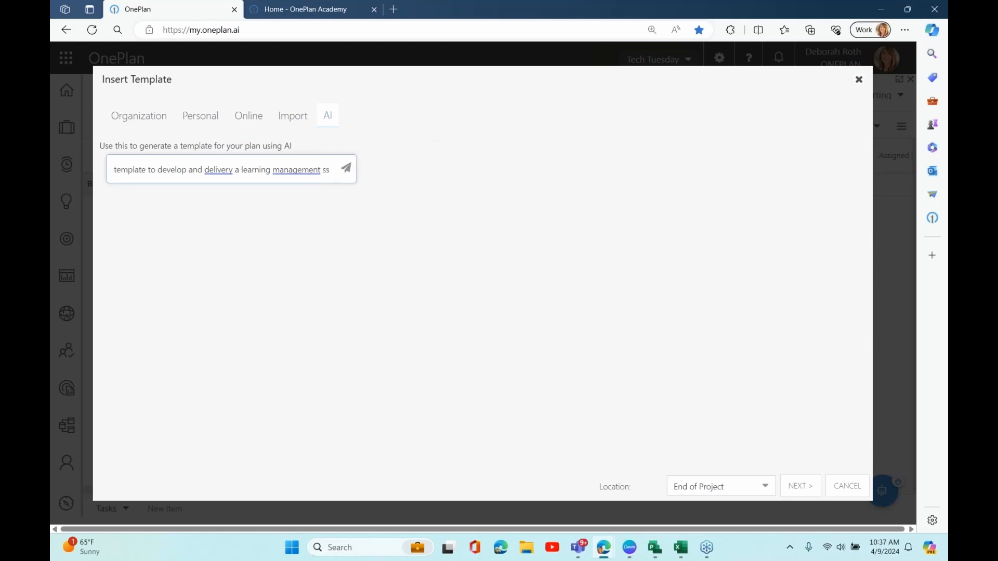
pyautogui.write('yyst')
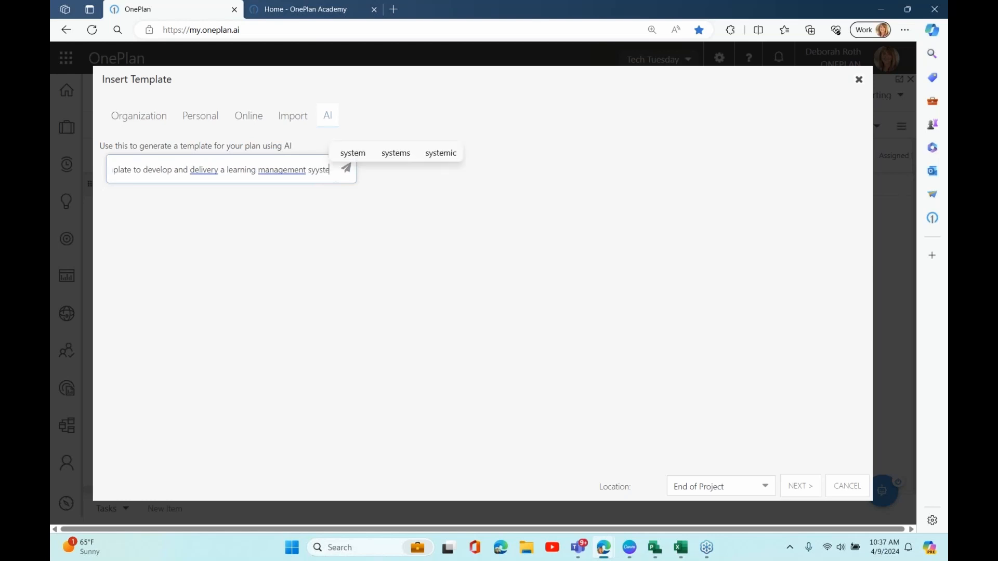
pyautogui.write('e')
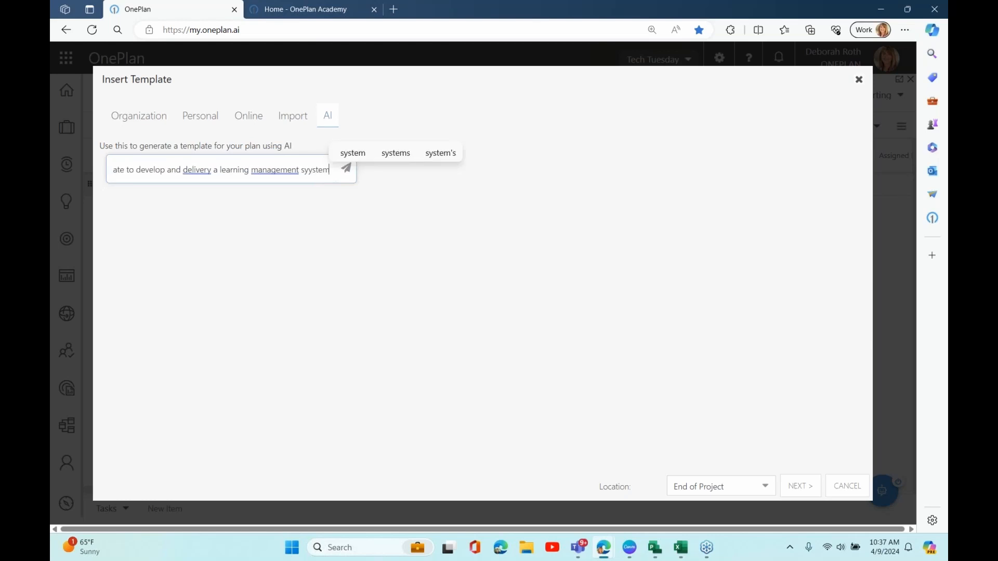
pyautogui.press('BackSpace')
pyautogui.press('BackSpace')
pyautogui.press('BackSpace')
pyautogui.press('BackSpace')
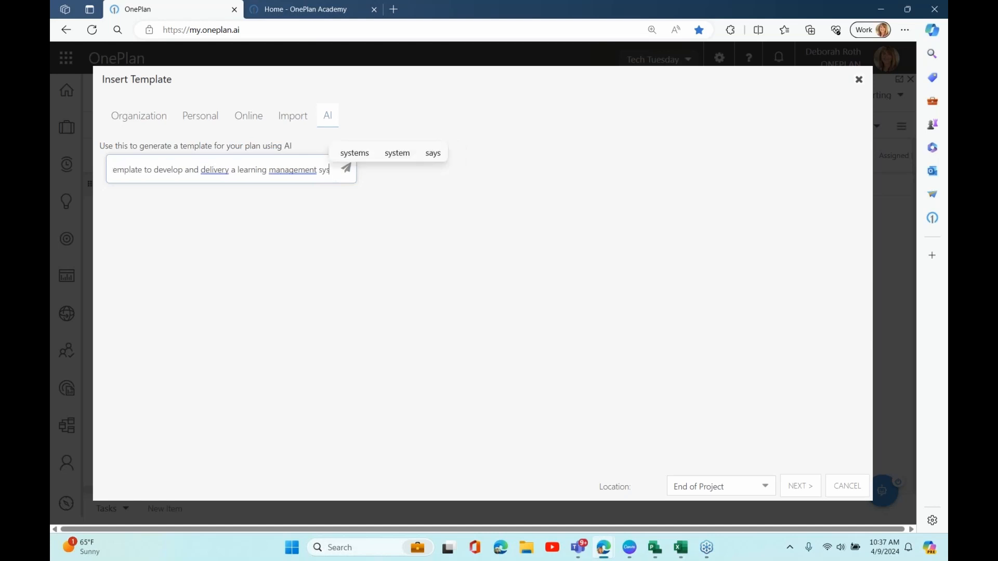
pyautogui.write('stem')
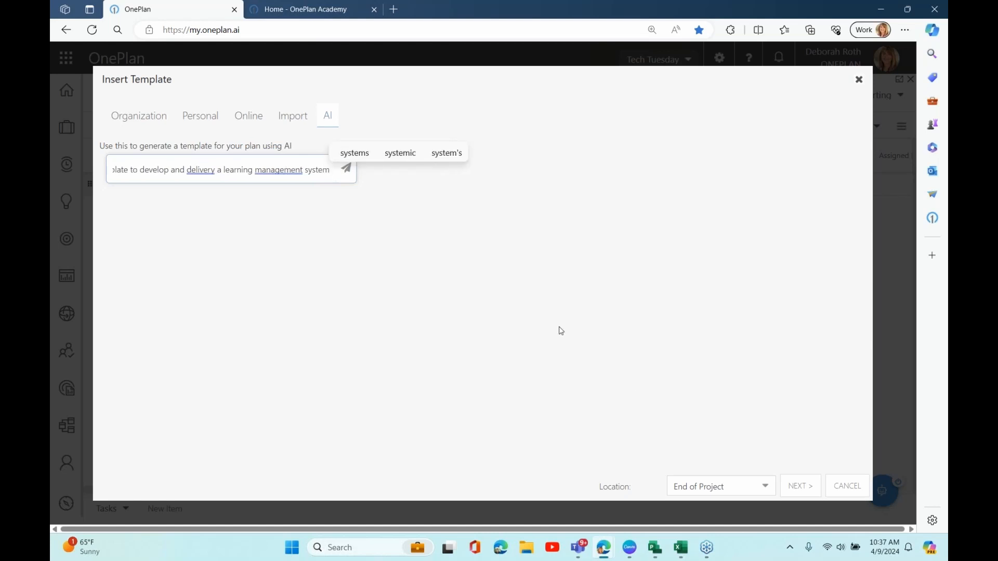
pyautogui.click(800, 485)
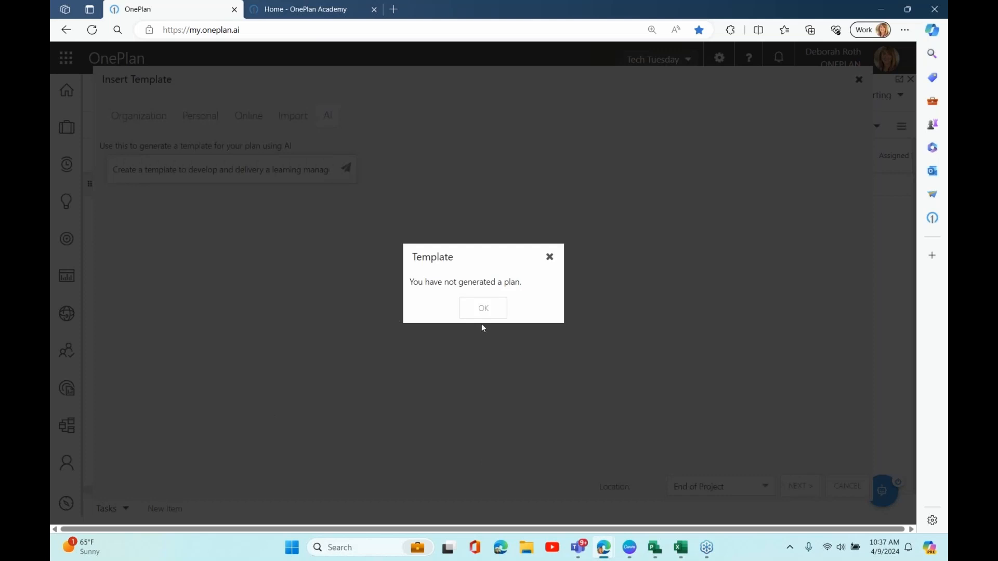
pyautogui.click(482, 311)
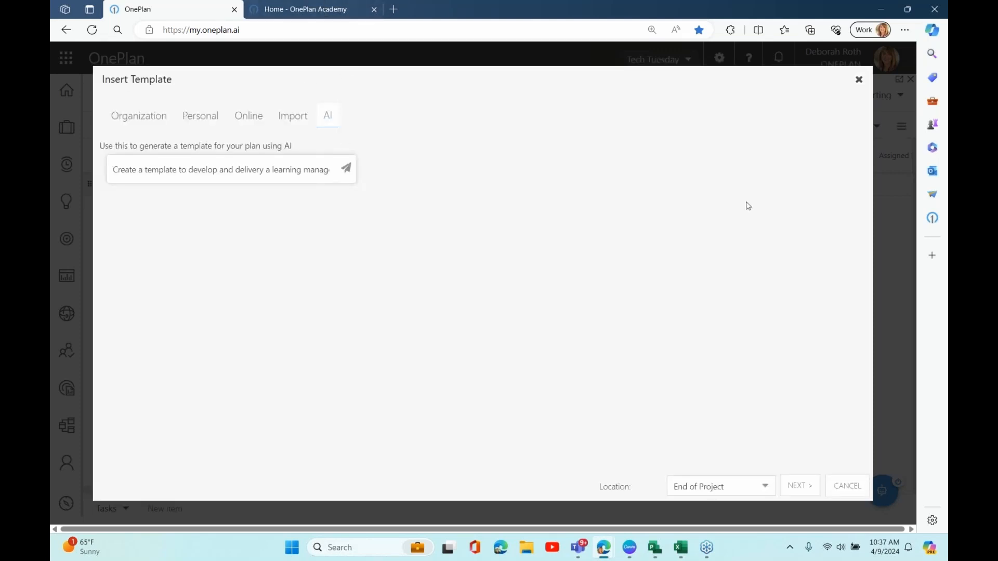
pyautogui.click(346, 167)
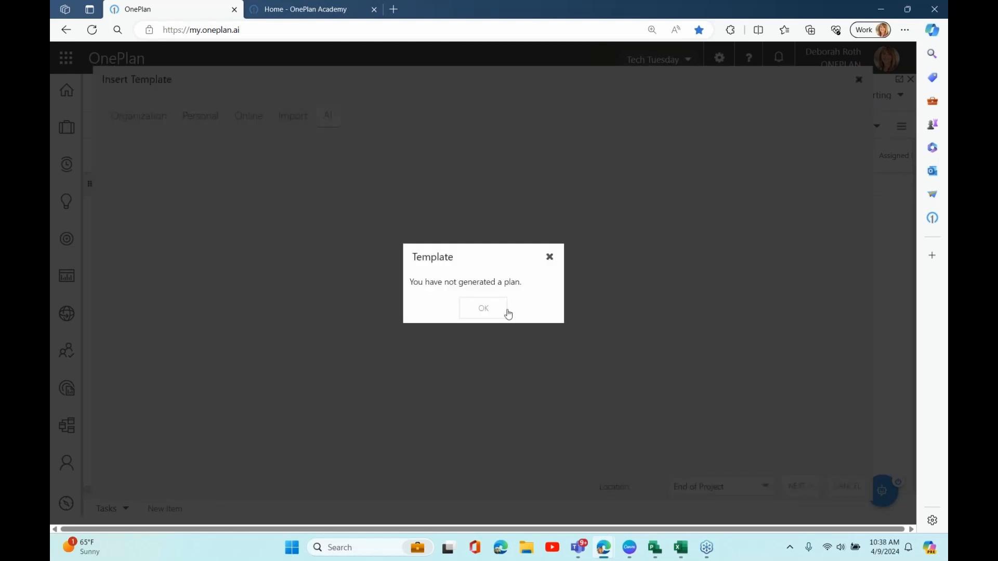
# Keep the AI-generated plan with End of Project as its location and continue to the resource mapping
pyautogui.click(503, 310)
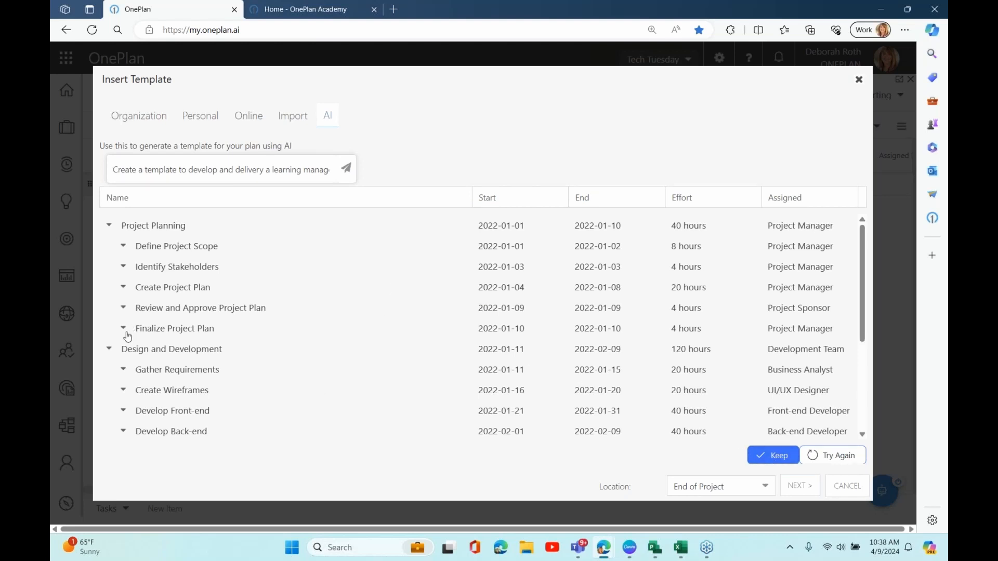
pyautogui.click(803, 486)
pyautogui.click(480, 311)
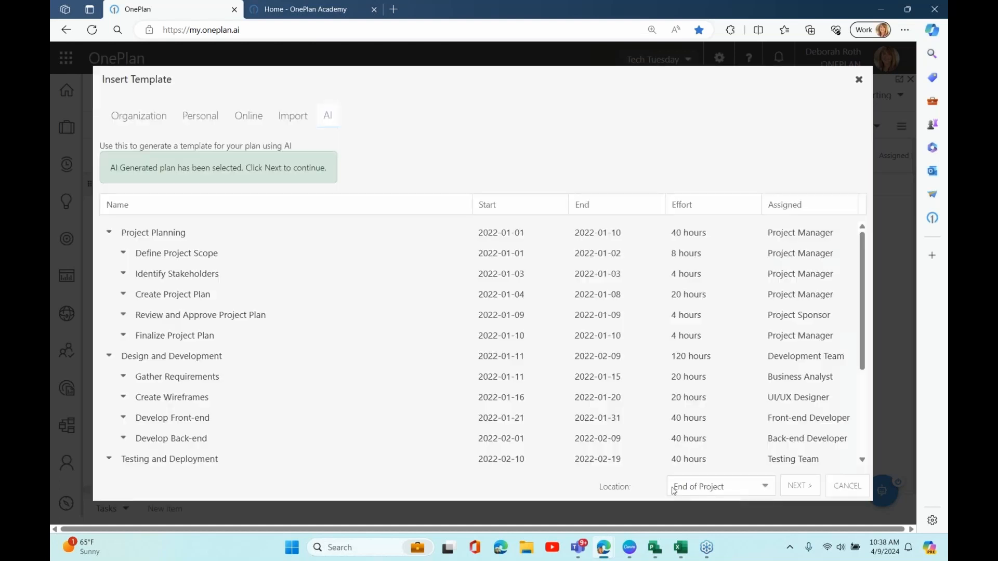
pyautogui.click(805, 491)
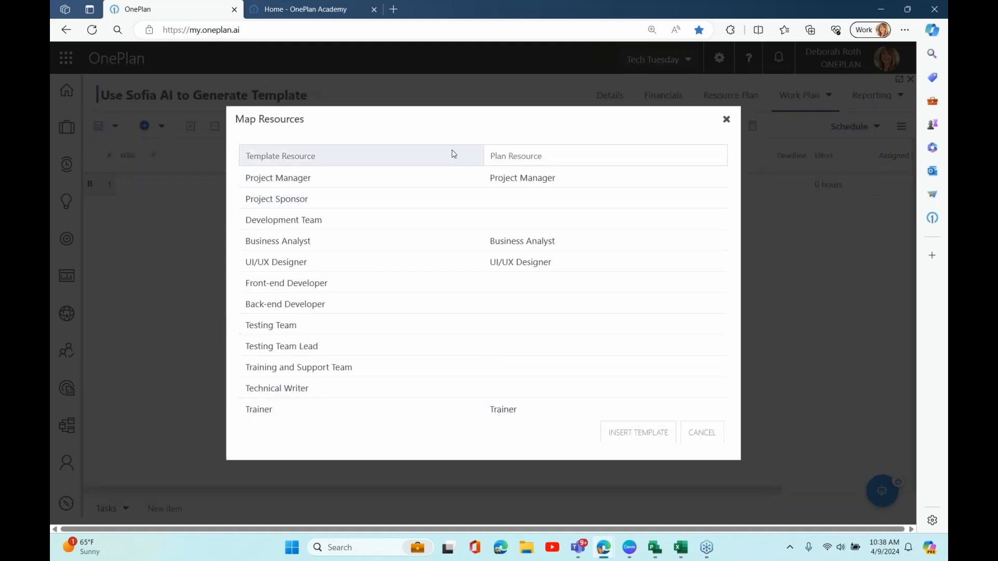
# Look through the plan resources available for the Project Sponsor role and leave the role unmapped
pyautogui.click(516, 207)
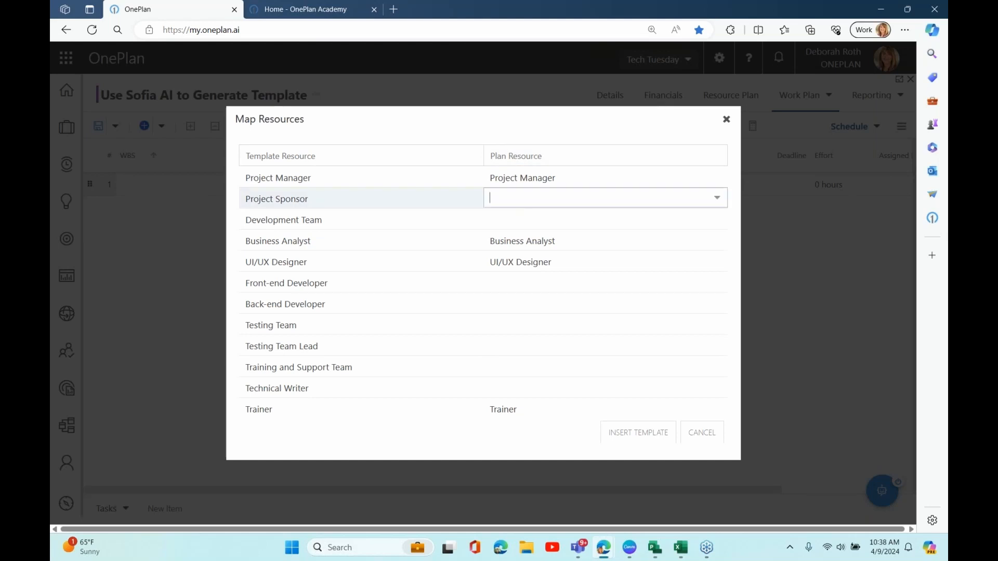
pyautogui.click(718, 198)
pyautogui.scroll(-6, 598, 260)
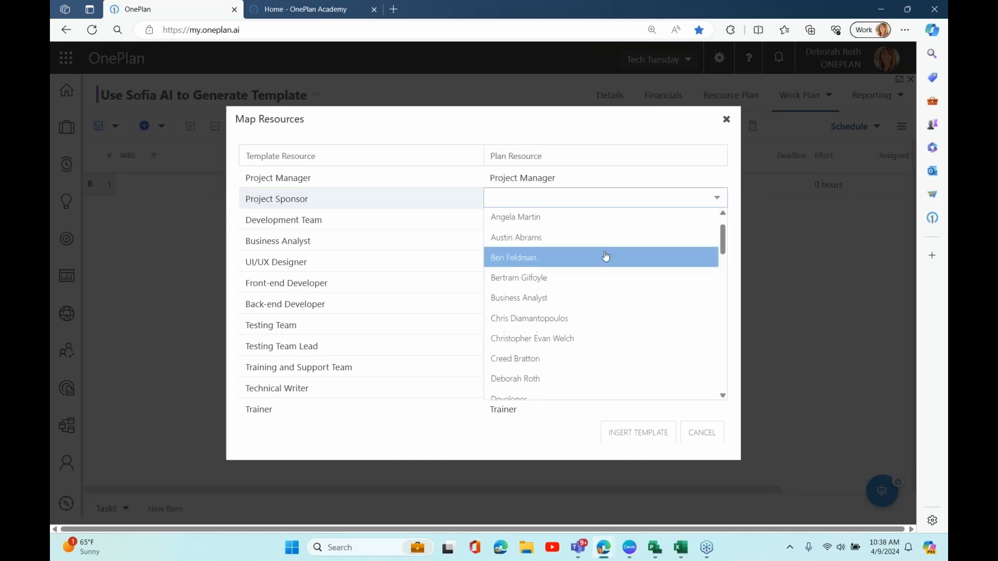
pyautogui.scroll(-4, 586, 267)
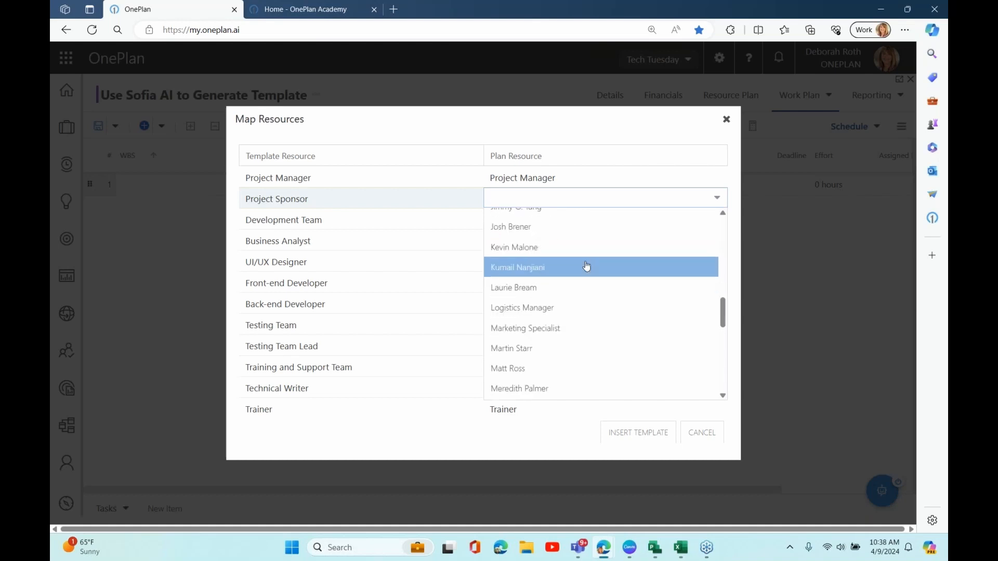
pyautogui.click(378, 450)
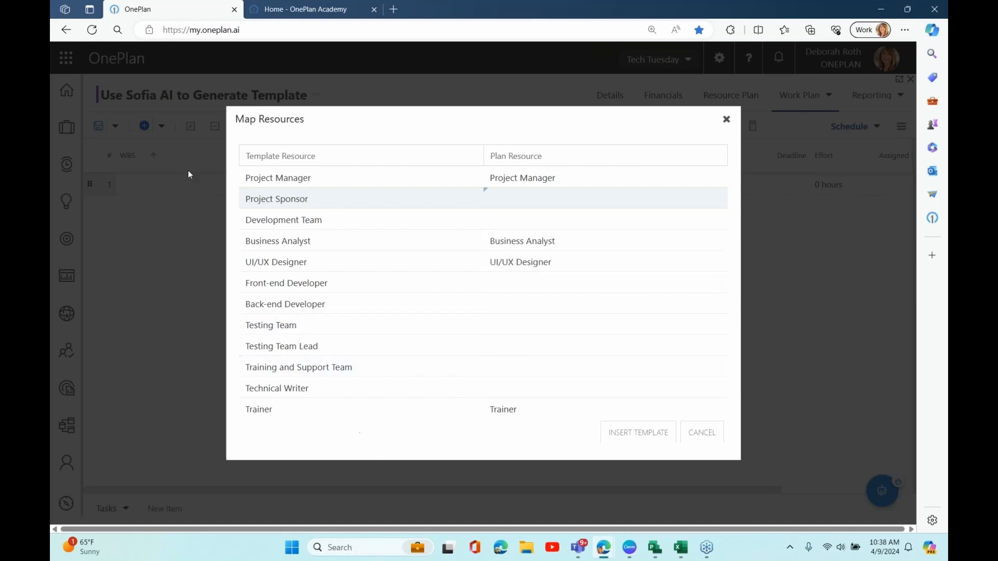
# Insert the AI-generated template into the work plan and save it, expanding all phases to show their tasks
pyautogui.click(630, 438)
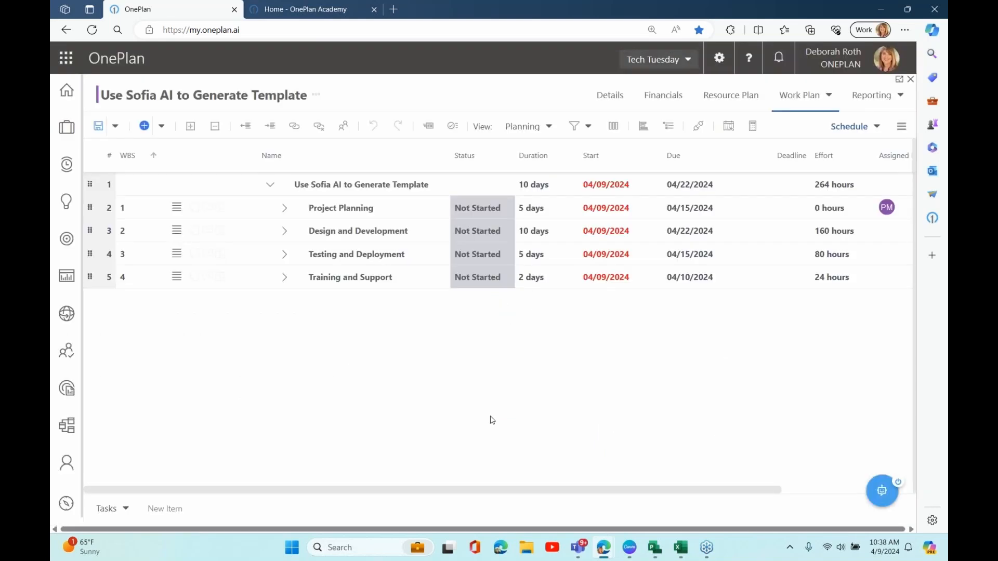
pyautogui.click(98, 126)
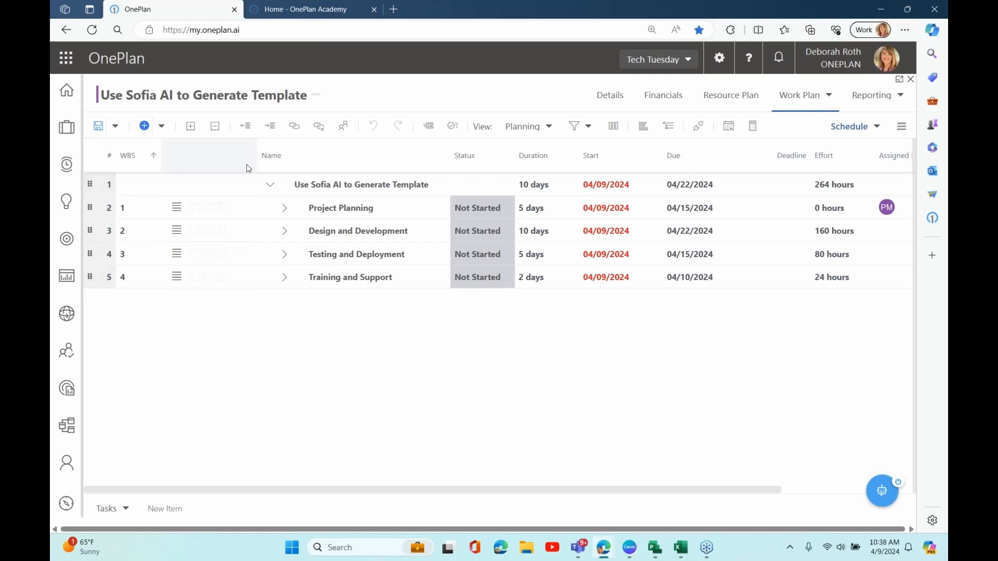
pyautogui.click(188, 129)
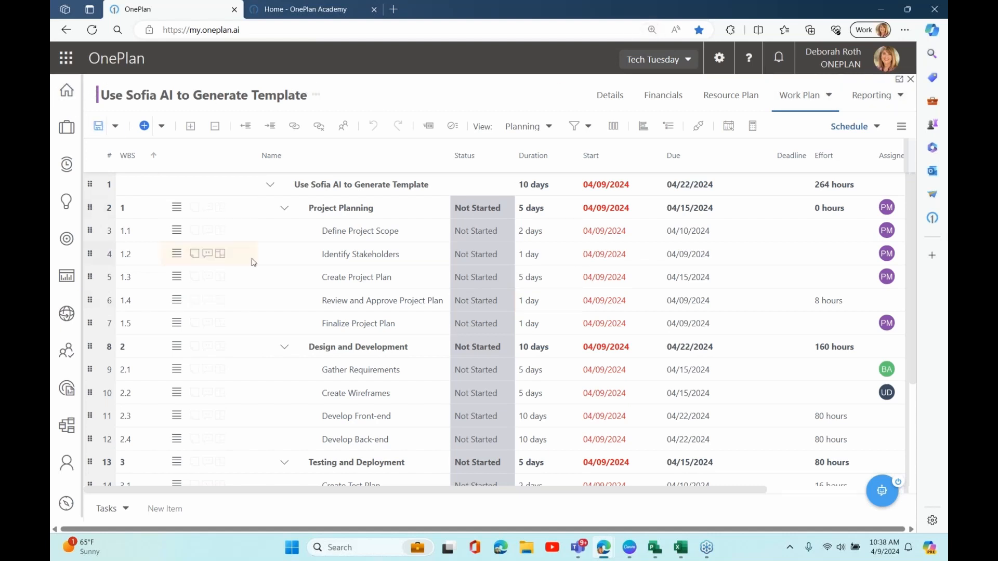
# Switch to Microsoft Project to view the OnePlan publishing commands, and return to OnePlan in the browser
pyautogui.click(645, 556)
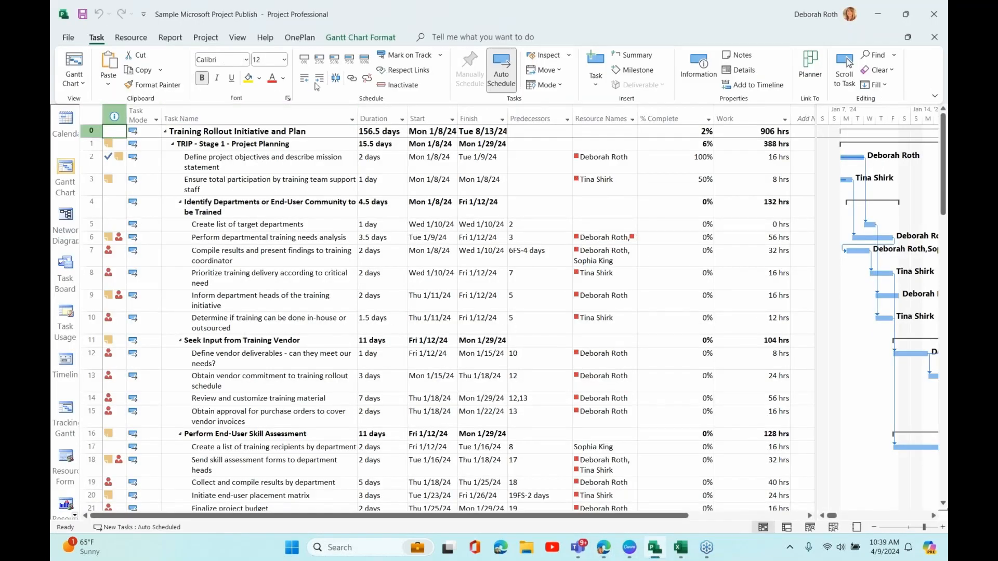
pyautogui.click(300, 38)
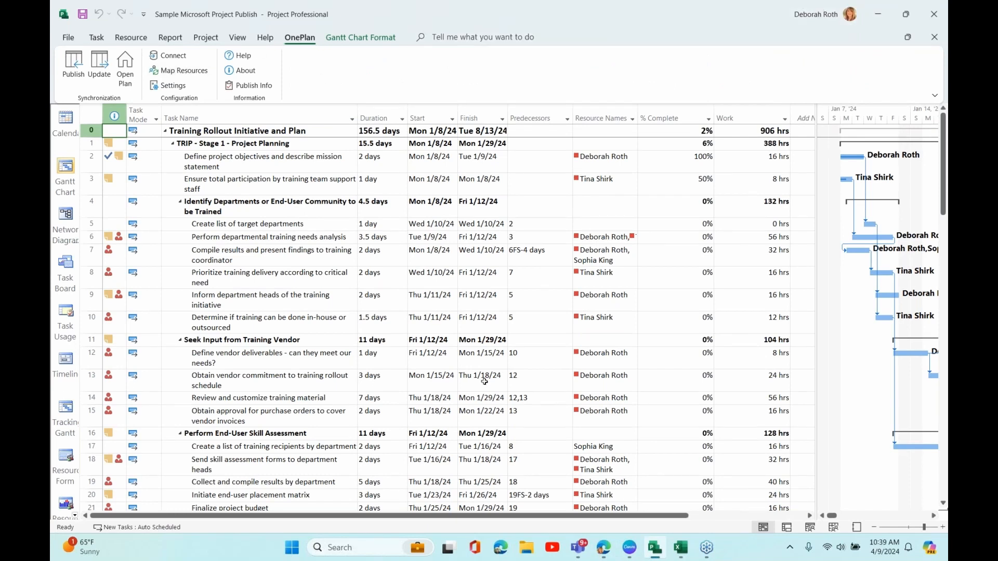
pyautogui.click(881, 16)
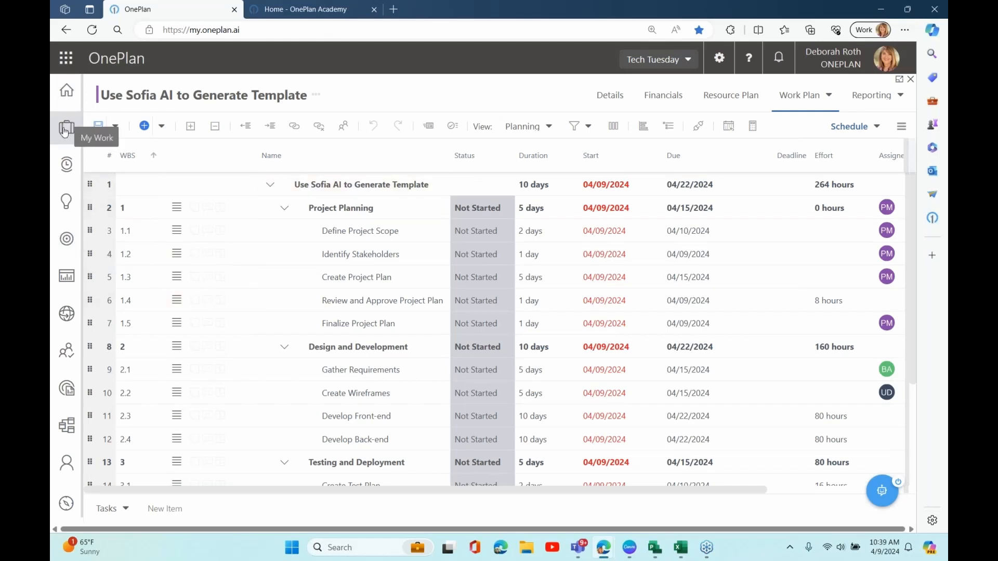
# Open the Publish from Microsoft Project plan from the portfolio list and show its work plan as a list
pyautogui.click(65, 276)
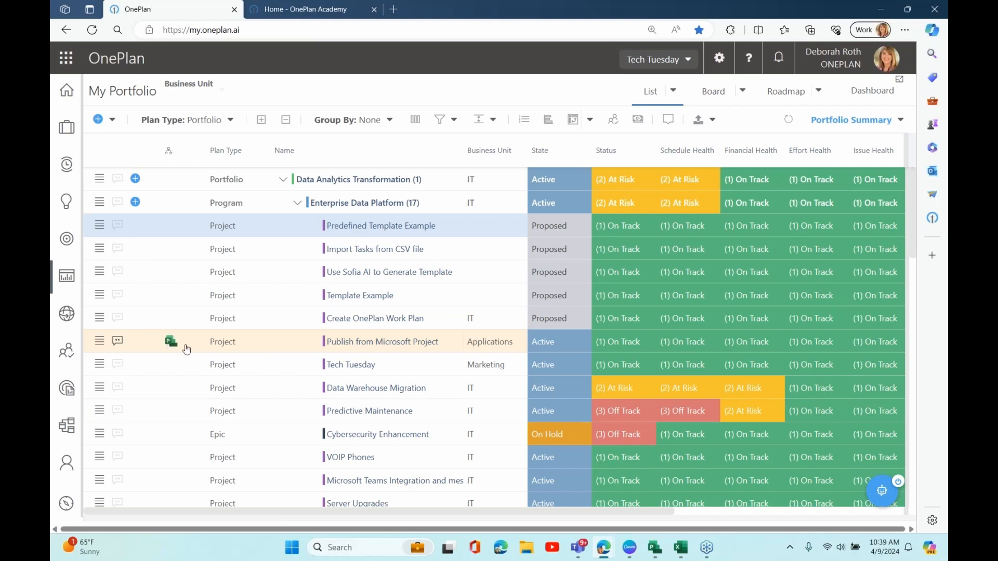
pyautogui.click(336, 341)
pyautogui.click(790, 95)
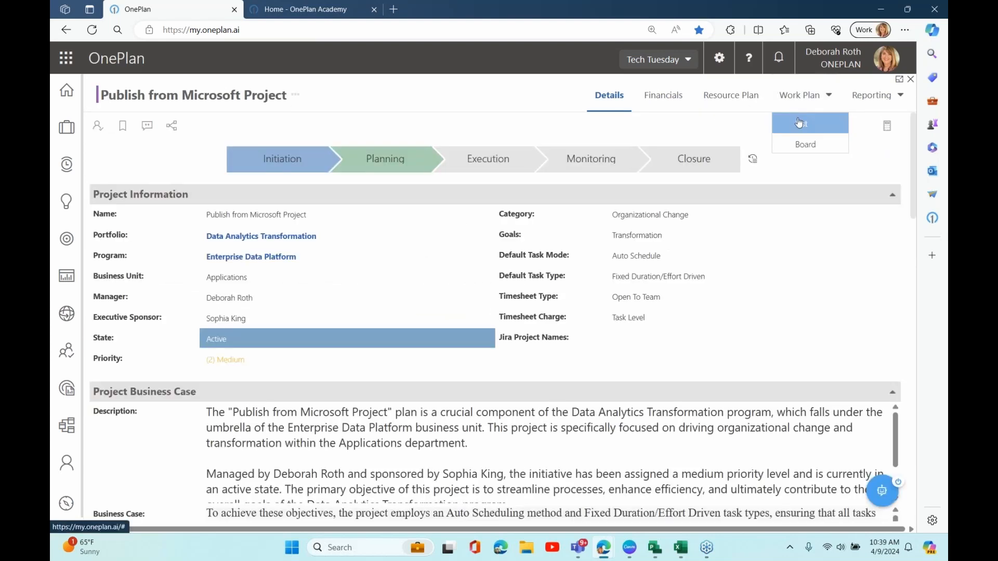
pyautogui.click(800, 123)
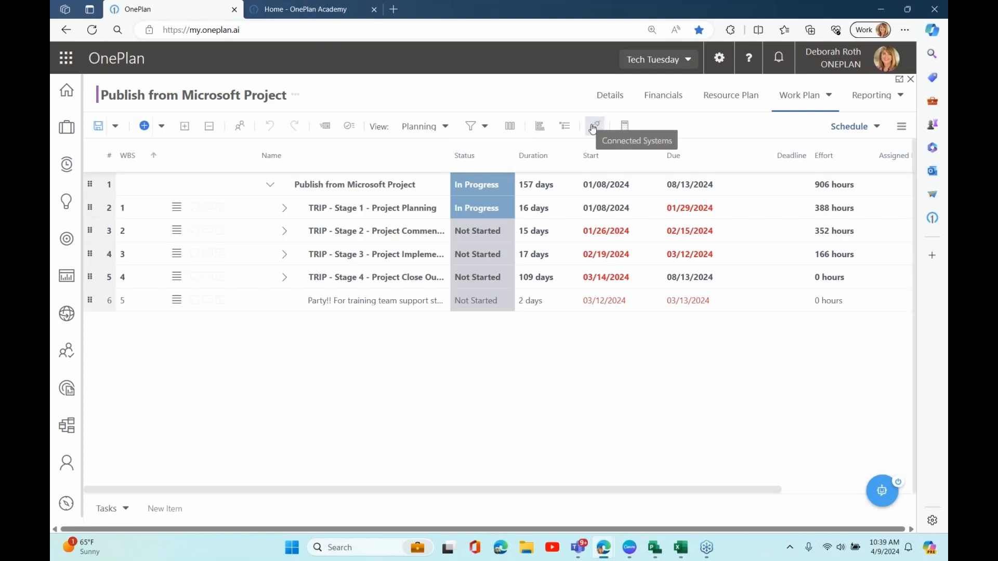
# Check the plan's connected system details and expand the TRIP - Stage 1 - Project Planning phase
pyautogui.click(593, 127)
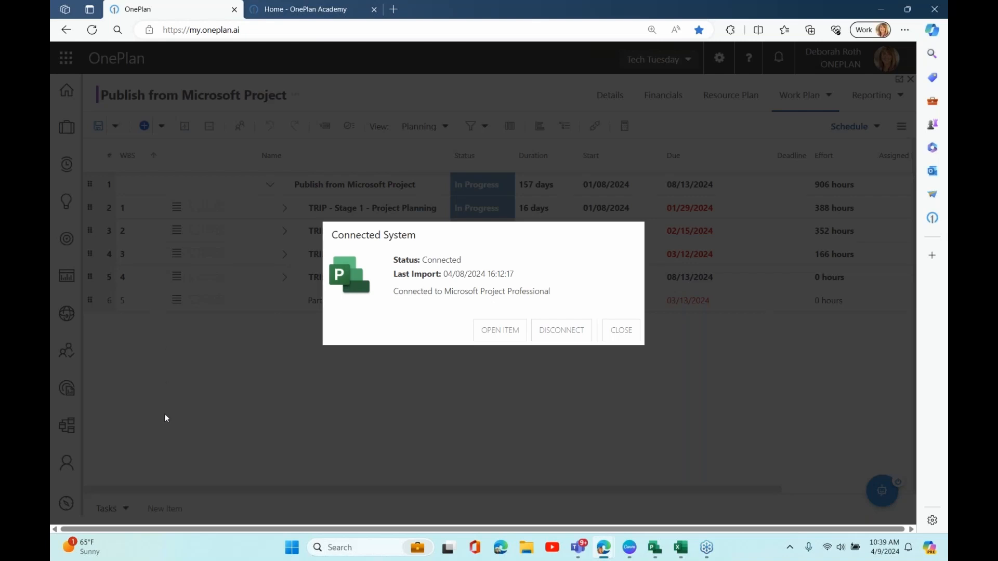
pyautogui.click(628, 330)
pyautogui.click(285, 207)
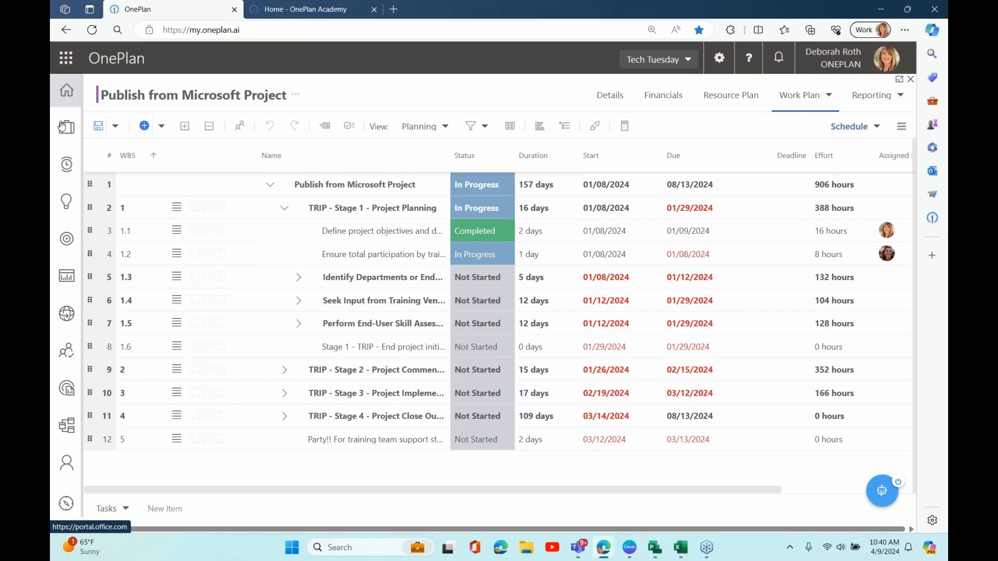
# Open the Tech Tuesday project from the plans I own and show its work plan as a list
pyautogui.click(66, 90)
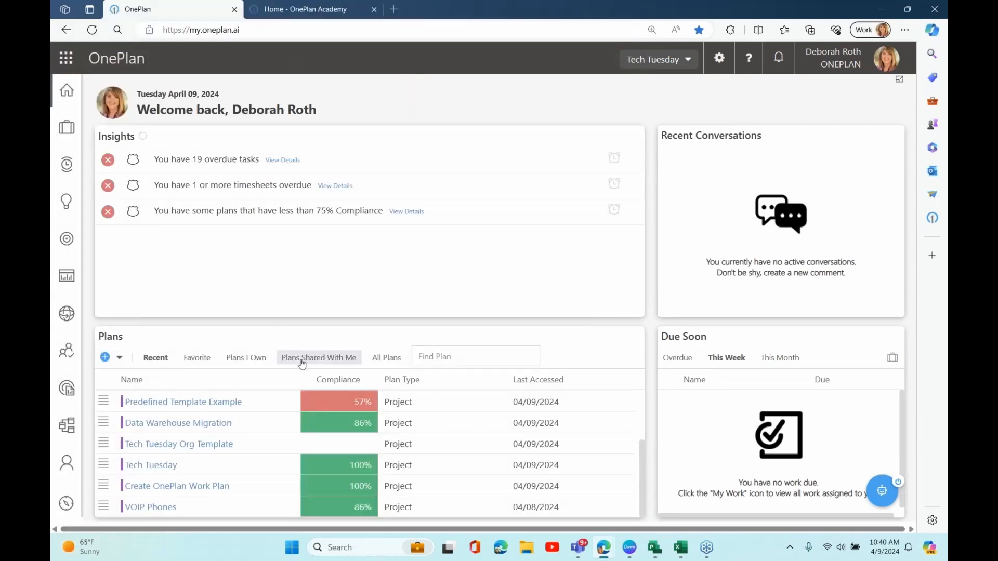
pyautogui.click(254, 359)
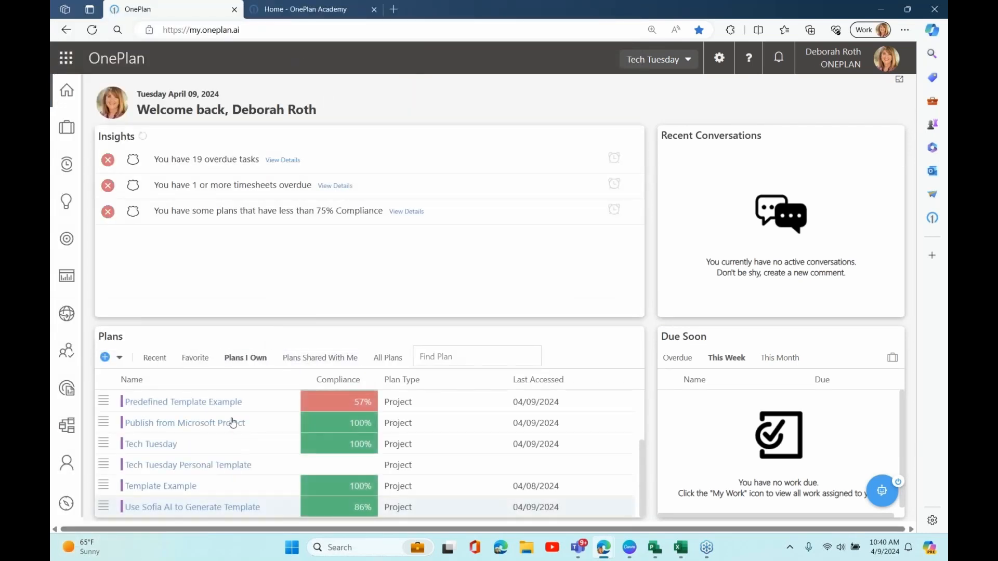
pyautogui.click(131, 445)
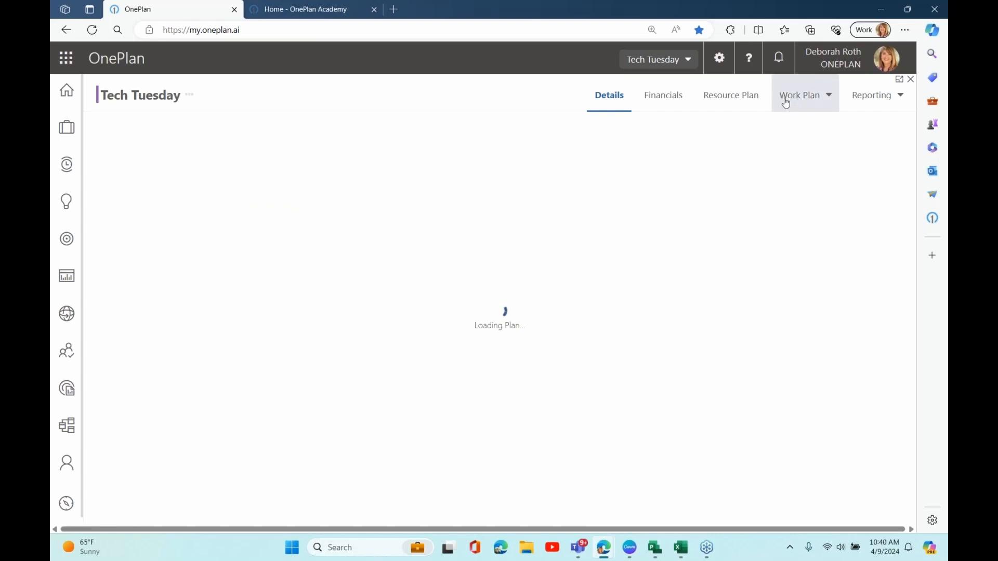
pyautogui.click(786, 101)
pyautogui.click(784, 125)
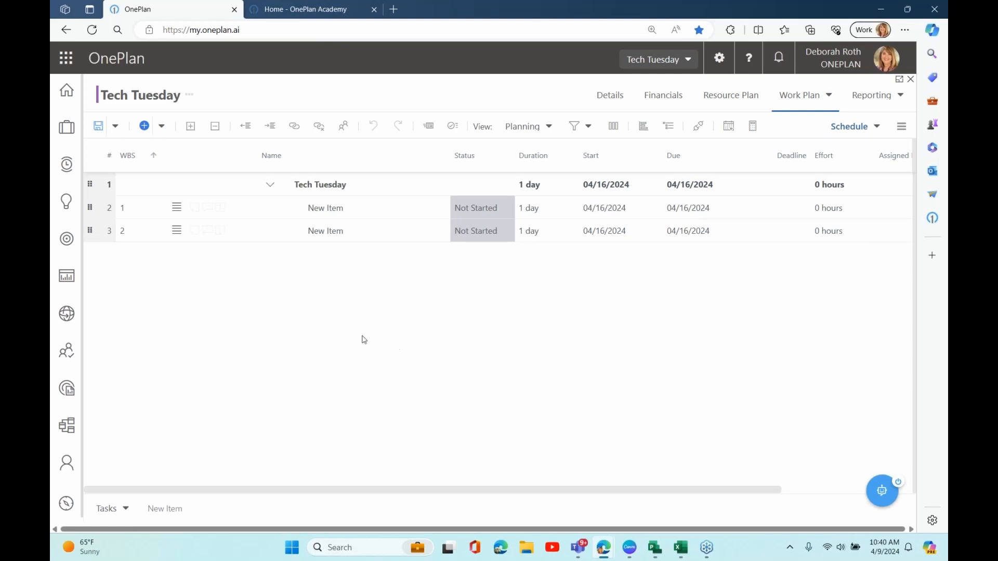
# View the Tech Tuesday plan's details page and return to its work plan list
pyautogui.click(604, 93)
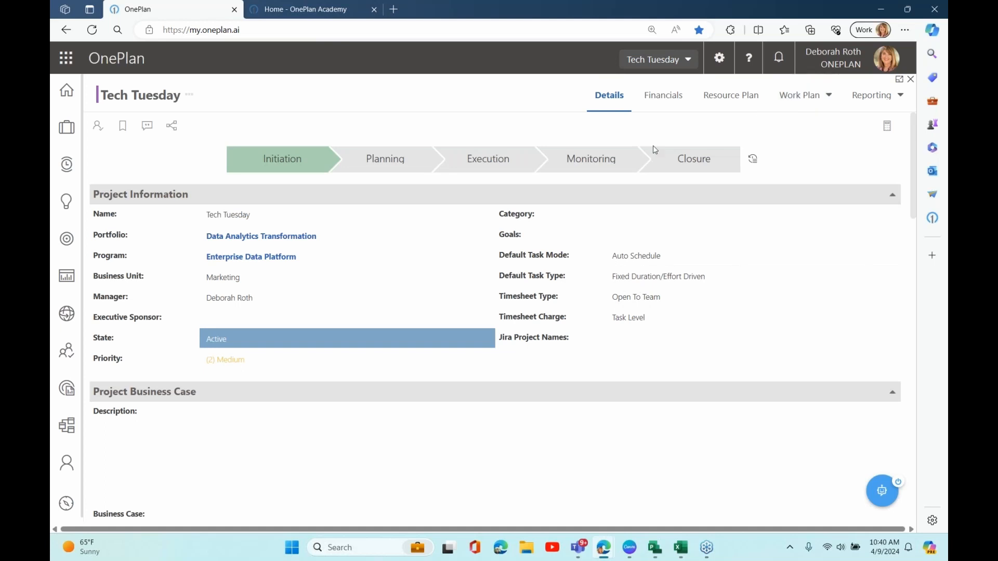
pyautogui.click(794, 101)
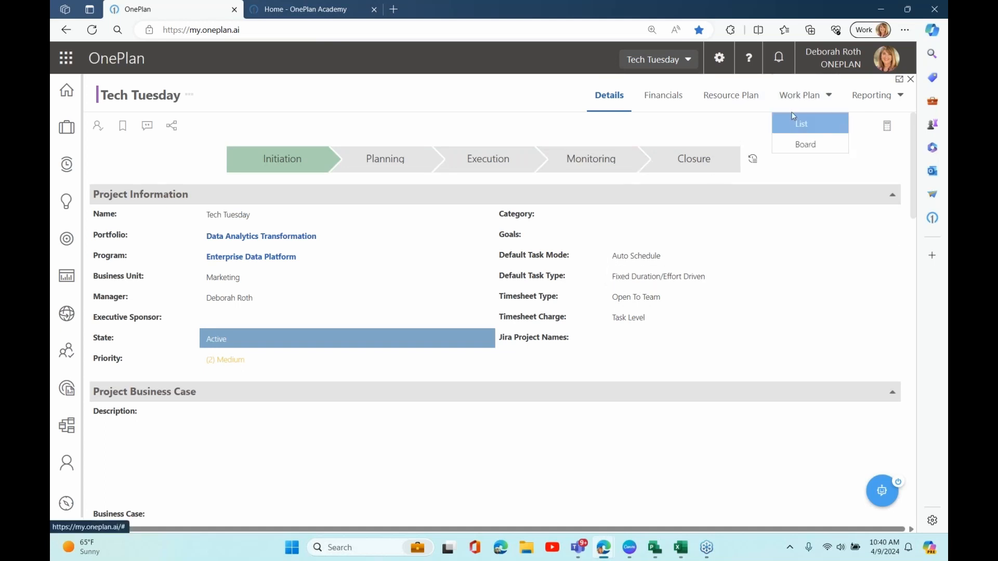
pyautogui.click(798, 123)
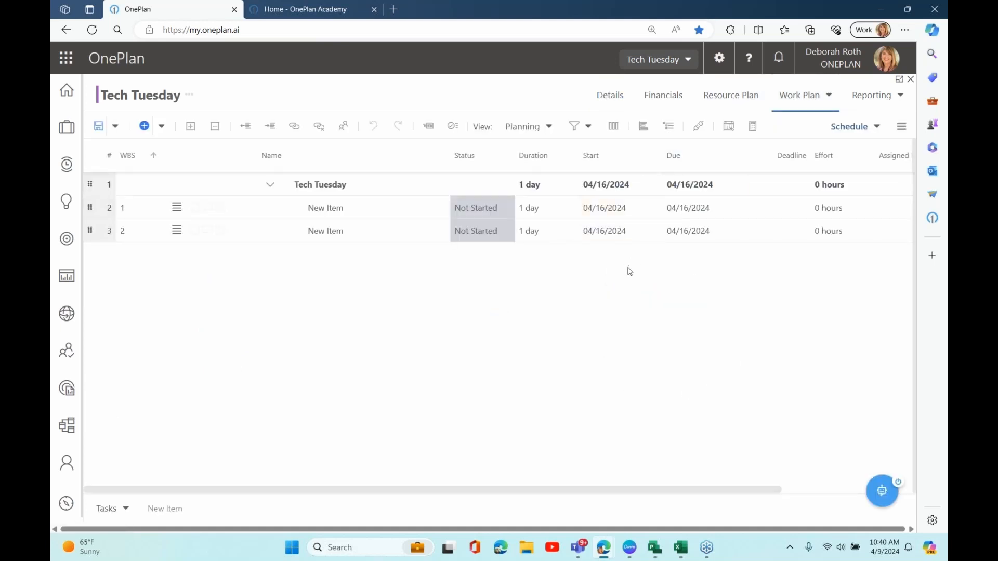
# Add two more new items to the Tech Tuesday work plan and save it
pyautogui.click(145, 127)
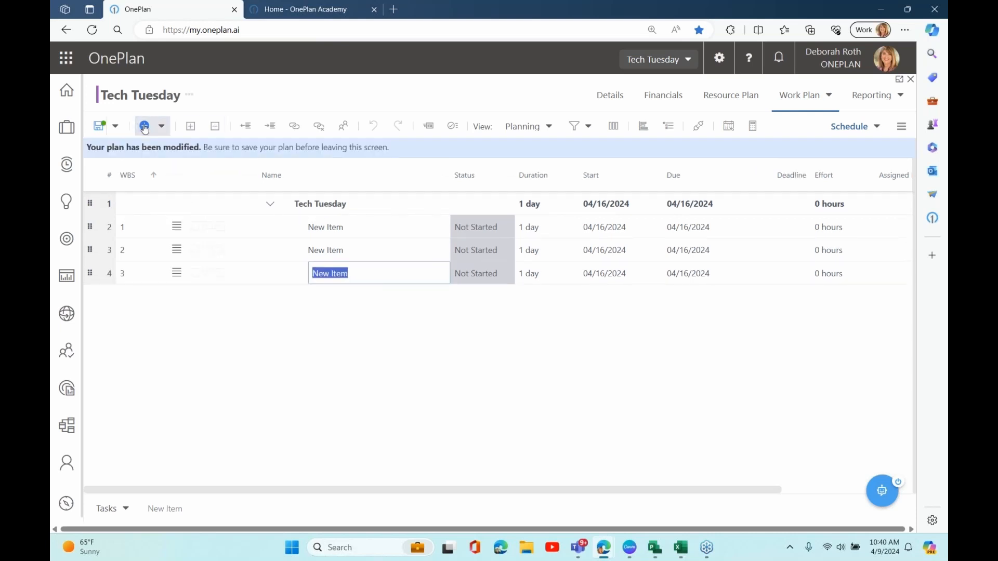
pyautogui.click(145, 127)
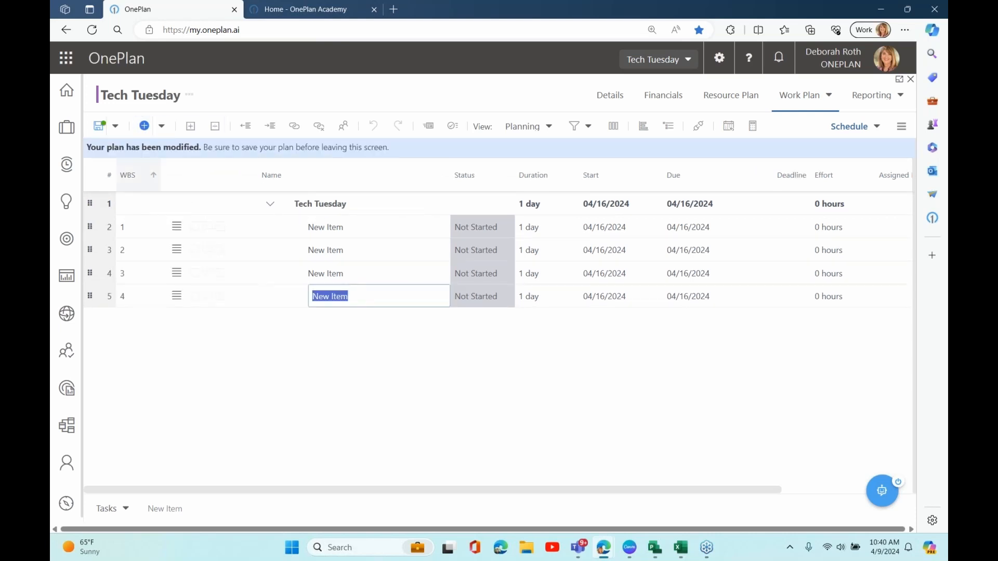
pyautogui.click(102, 130)
# Rename the first three work plan items Task 1, Task 2 and Task 3
pyautogui.click(324, 215)
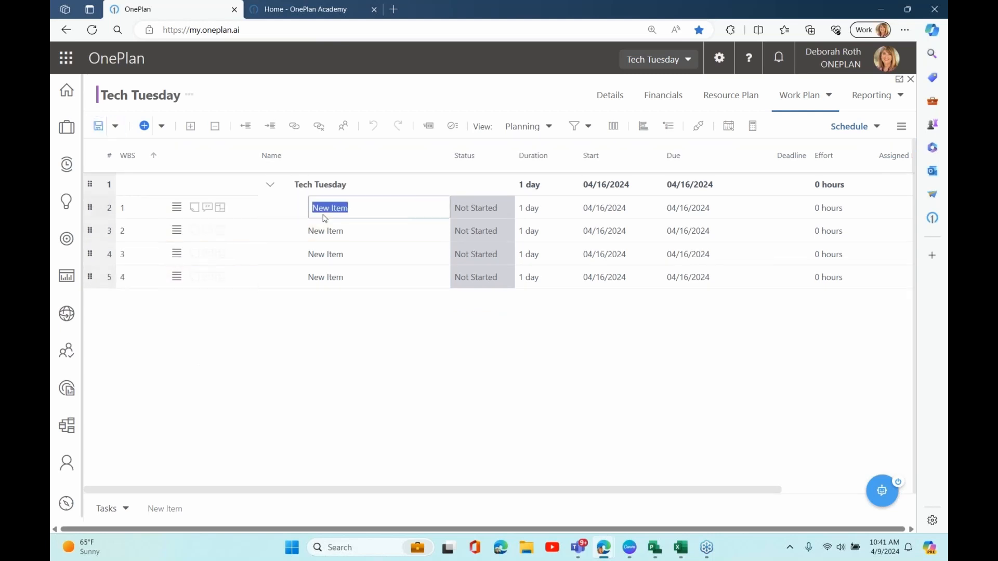
pyautogui.write('Task 1')
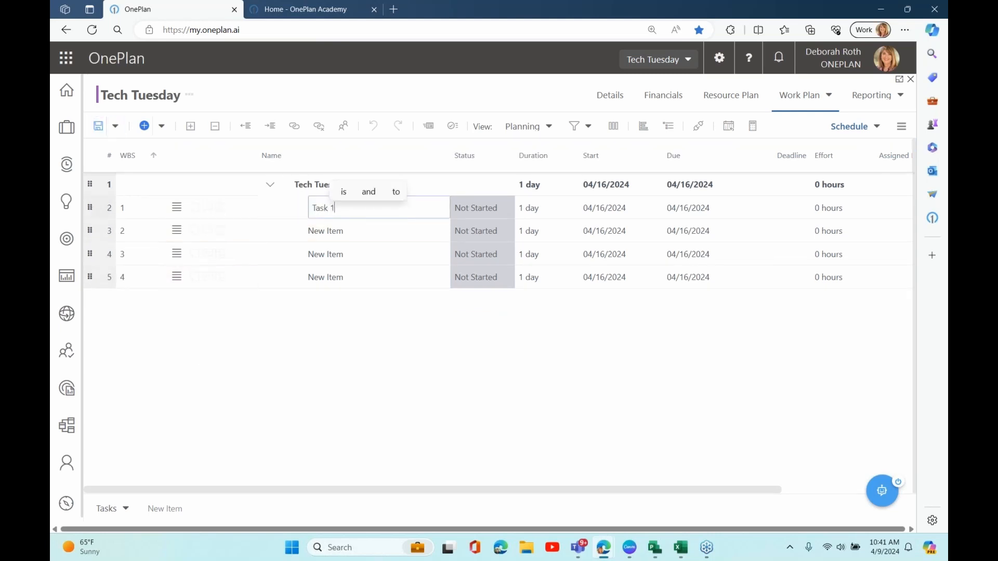
pyautogui.click(350, 232)
pyautogui.write('T')
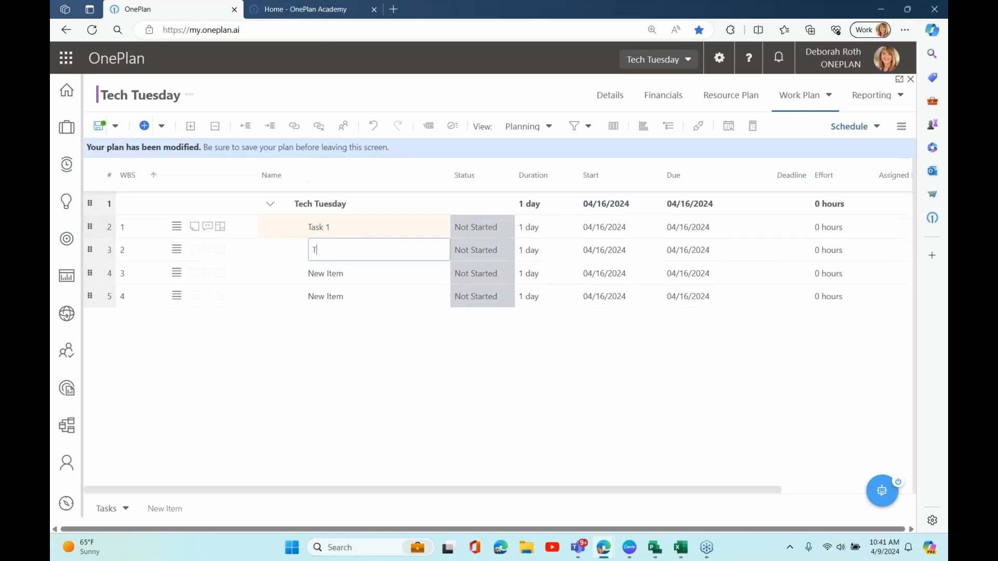
pyautogui.write('ask 2')
pyautogui.click(375, 275)
pyautogui.write('Task')
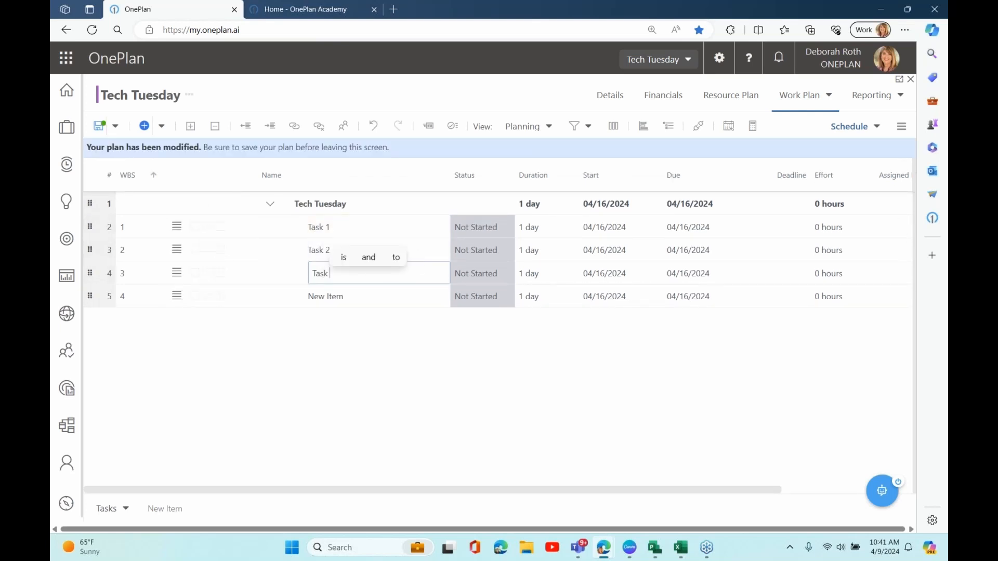
pyautogui.write(' 3')
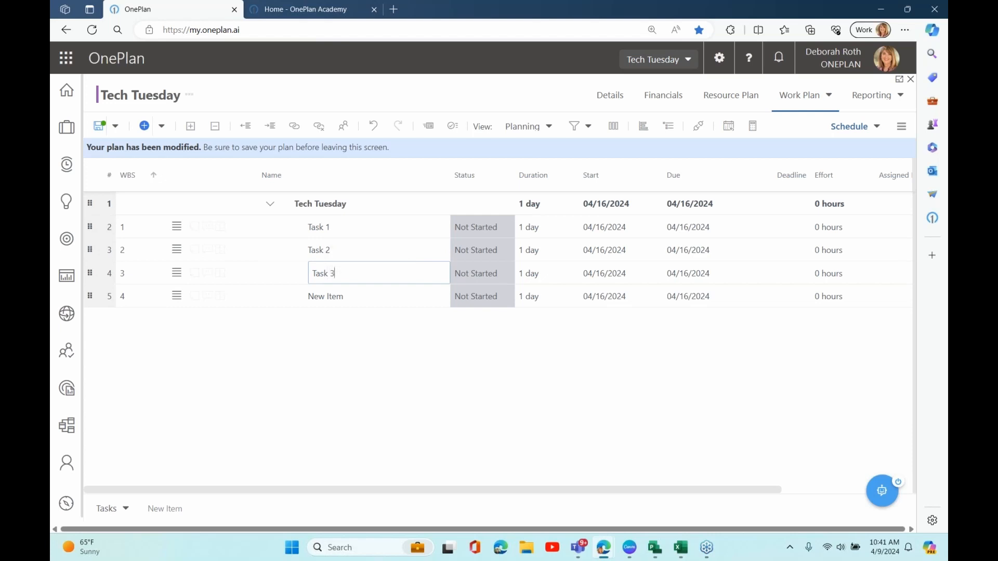
# Convert the fourth item to a milestone and rename it Milestone 1
pyautogui.click(176, 297)
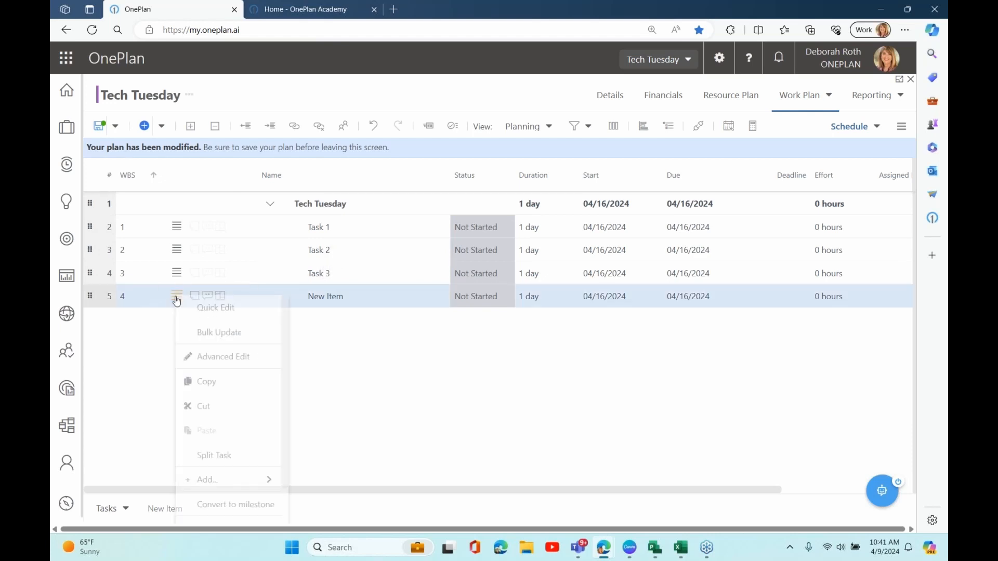
pyautogui.click(254, 504)
pyautogui.click(333, 297)
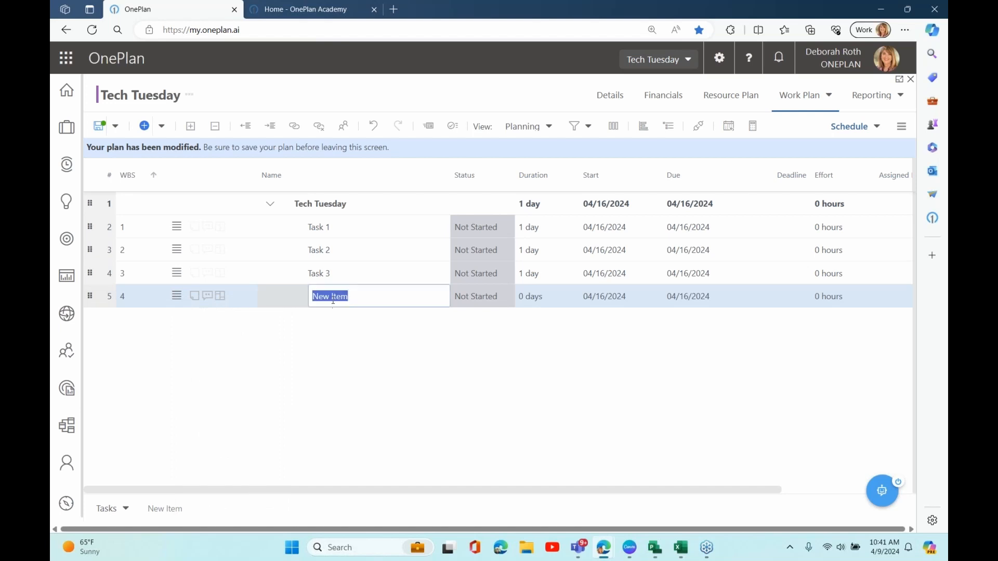
pyautogui.write('Milestone 1')
pyautogui.press('Return')
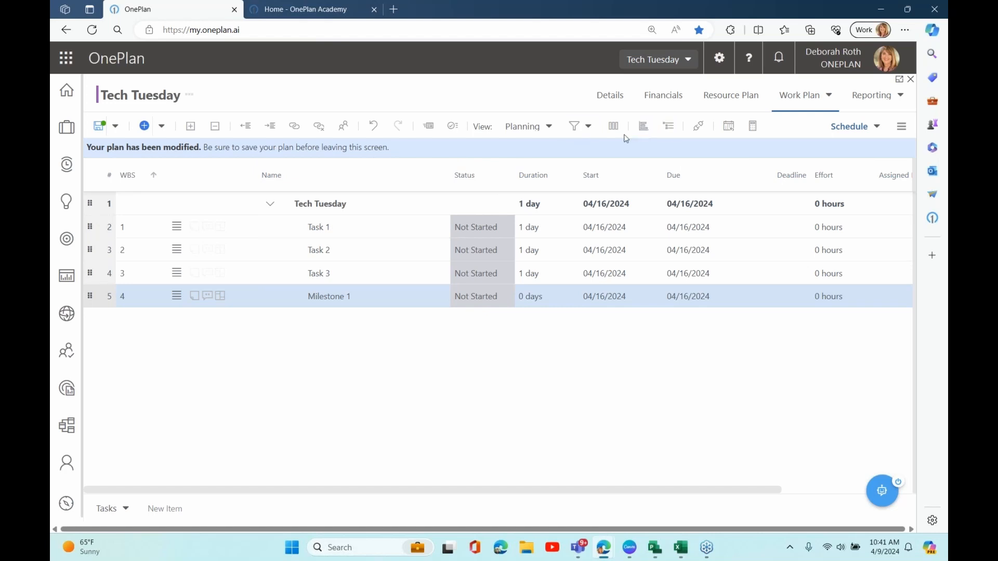
# Check the tasks briefly in the Gantt chart and save the modified work plan
pyautogui.click(646, 131)
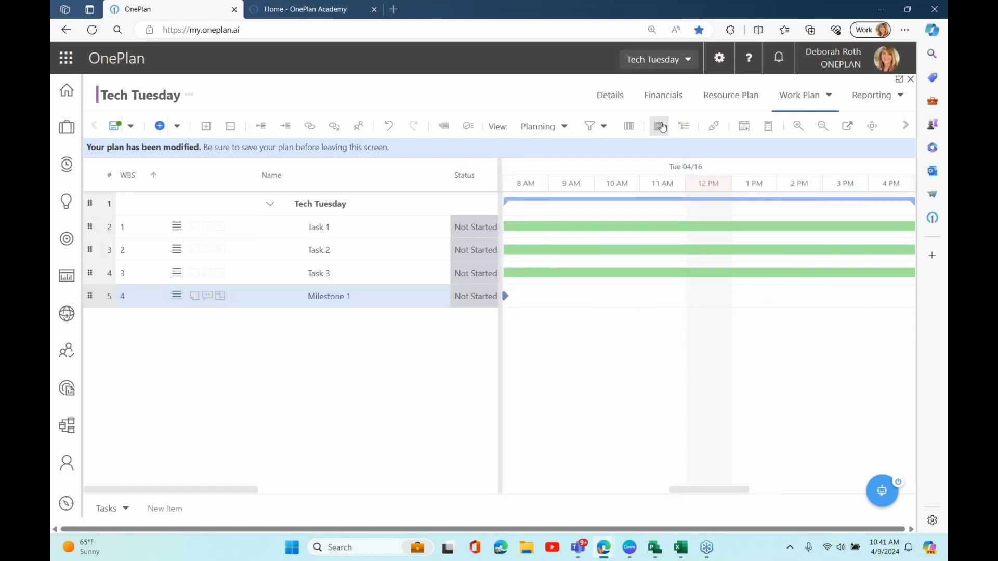
pyautogui.click(659, 126)
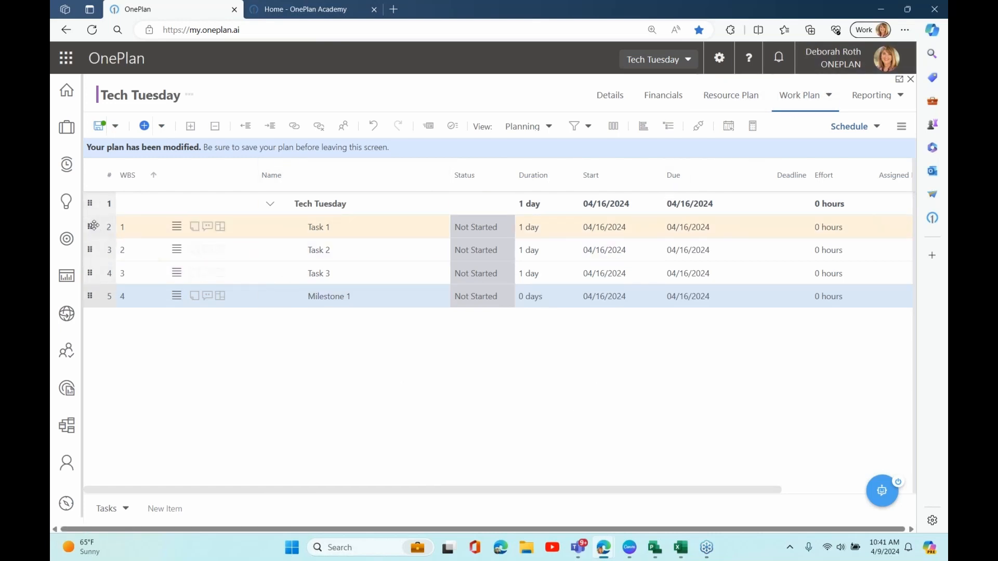
pyautogui.click(99, 129)
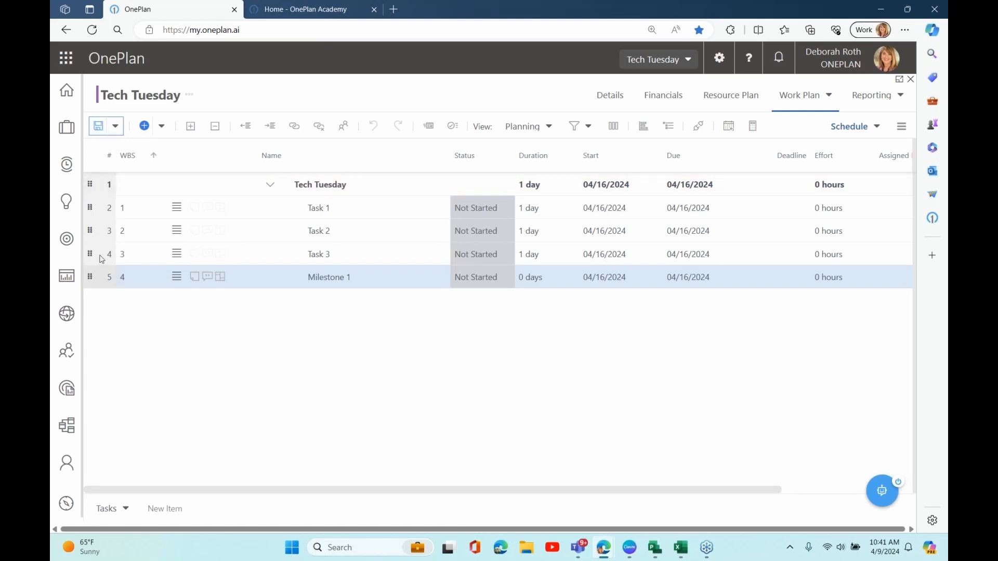
# Link Task 1, Task 2, Task 3 and Milestone 1 in sequence, and save the work plan after checking the links in the Gantt chart
pyautogui.moveTo(91, 208); pyautogui.dragTo(101, 283)
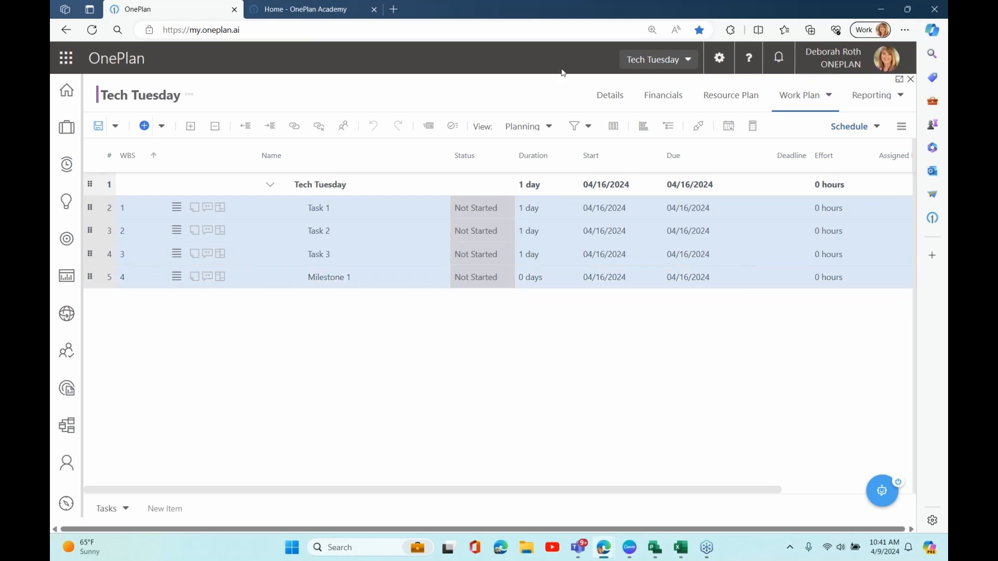
pyautogui.click(296, 129)
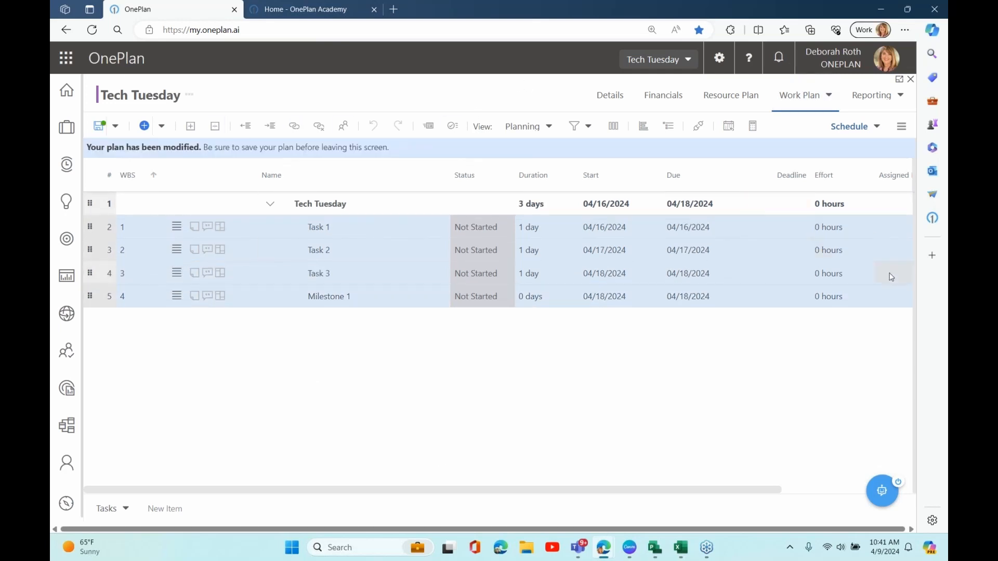
pyautogui.click(643, 126)
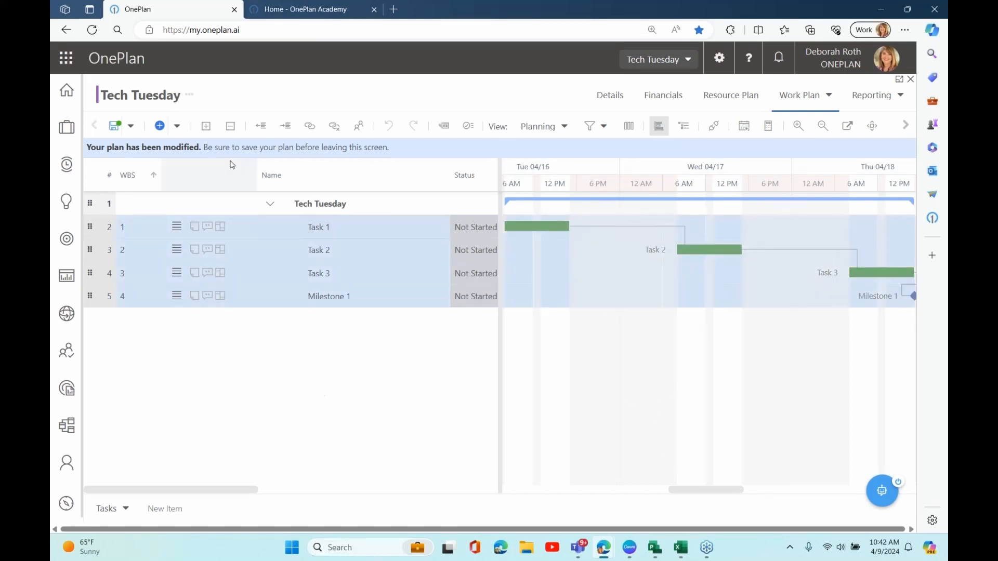
pyautogui.click(114, 127)
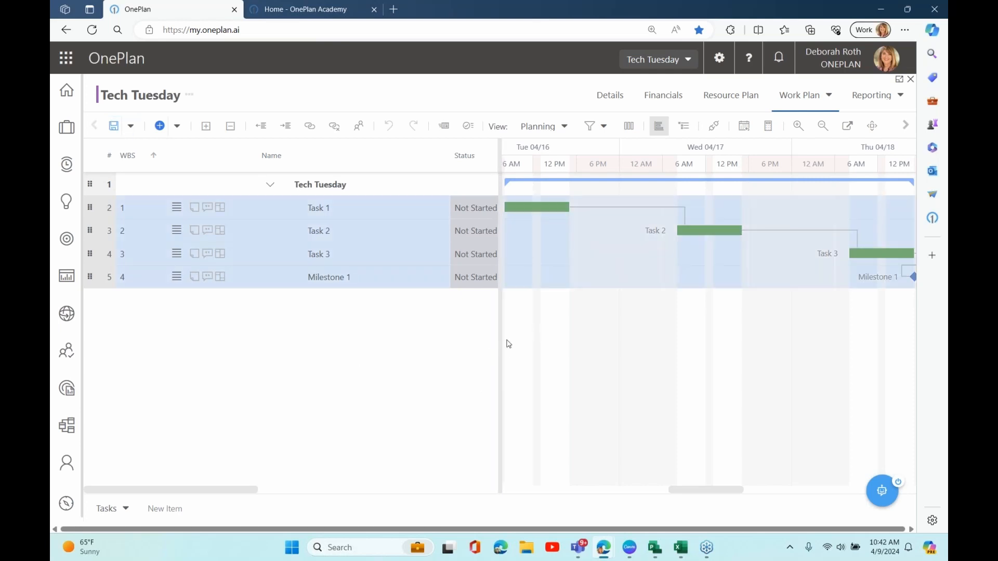
pyautogui.click(659, 127)
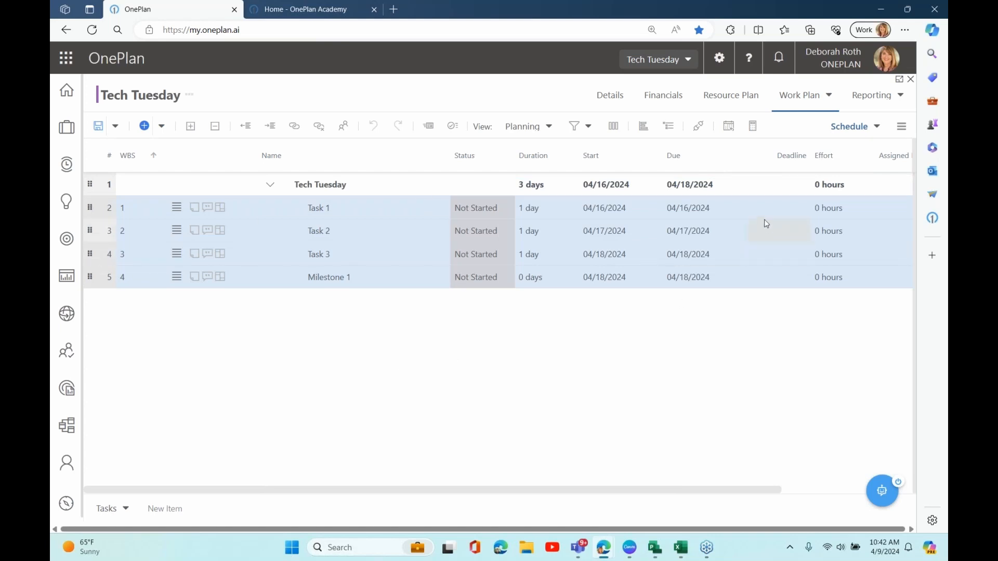
# Set the durations of Task 1 to 2 days, Task 2 to 5 days and Task 3 to 10 days
pyautogui.click(550, 209)
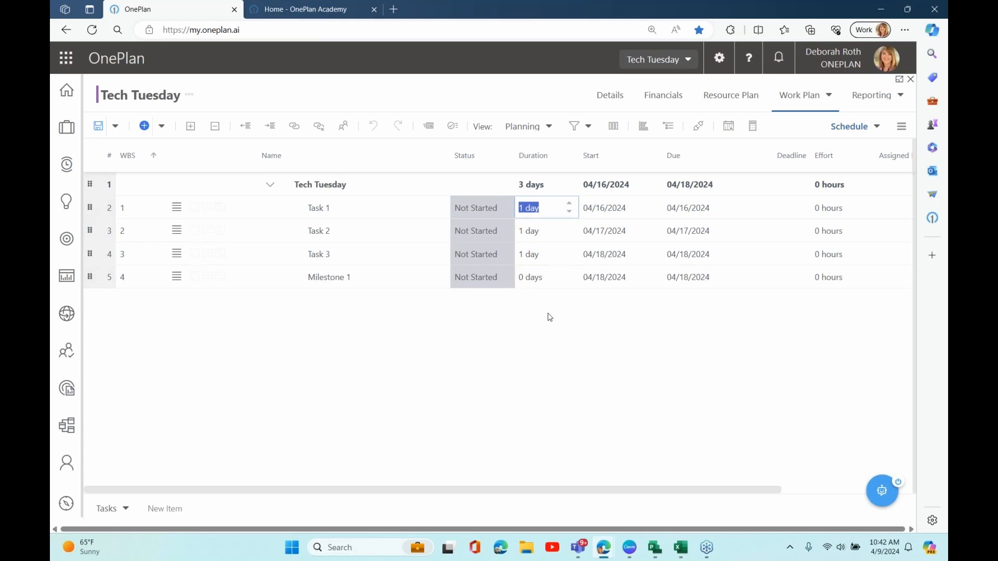
pyautogui.write('2')
pyautogui.press('Return')
pyautogui.write('5')
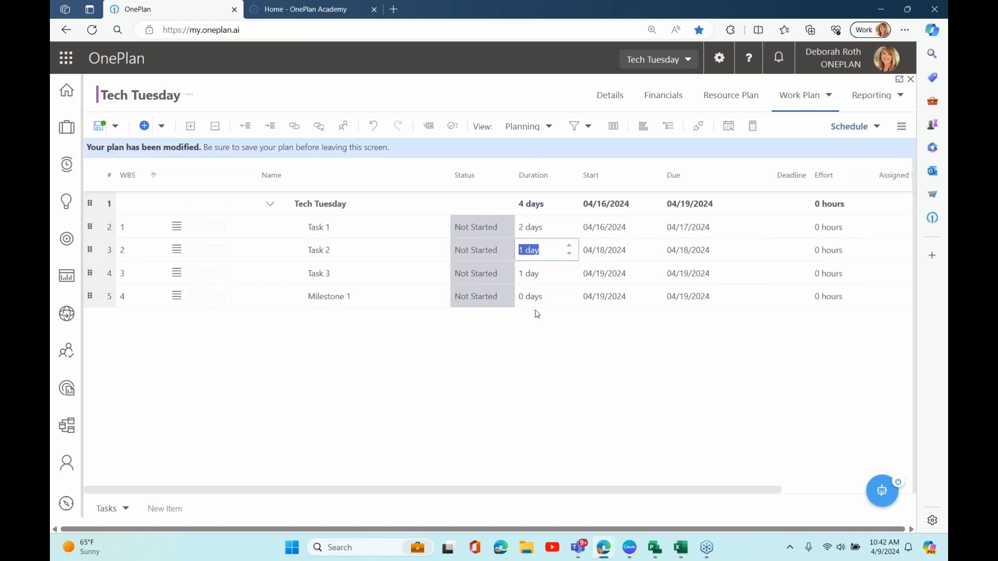
pyautogui.press('Return')
pyautogui.click(538, 276)
pyautogui.write('10')
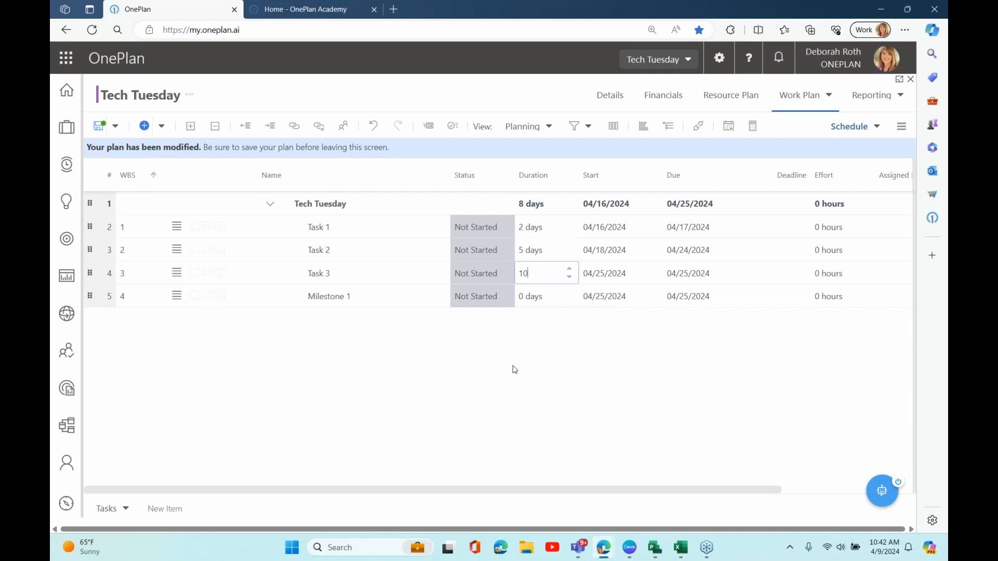
pyautogui.press('Return')
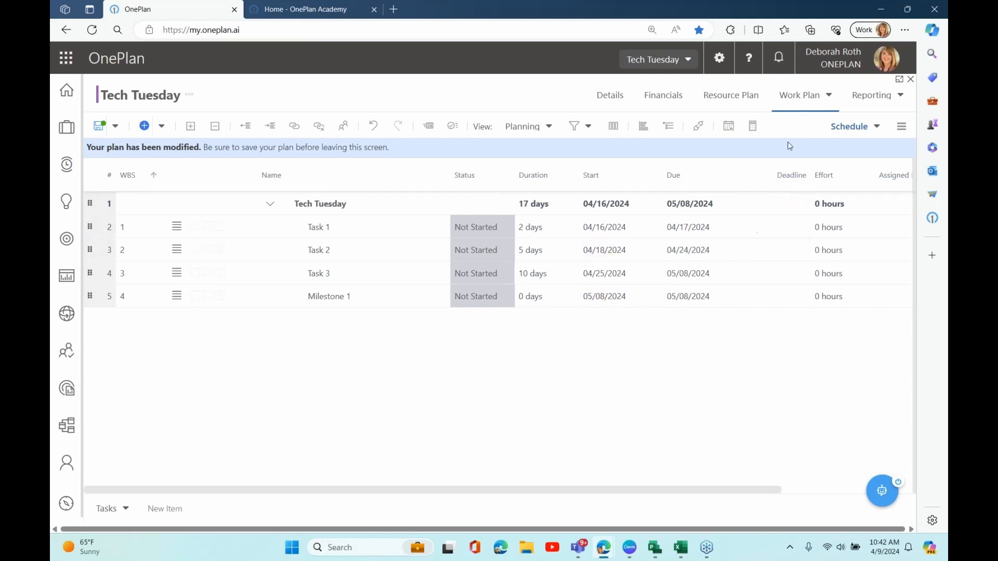
# Move the Effort column before Deadline and enter 20 hours for Task 1, 20 for Task 2 and 40 for Task 3
pyautogui.moveTo(835, 185); pyautogui.dragTo(769, 180)
pyautogui.click(776, 228)
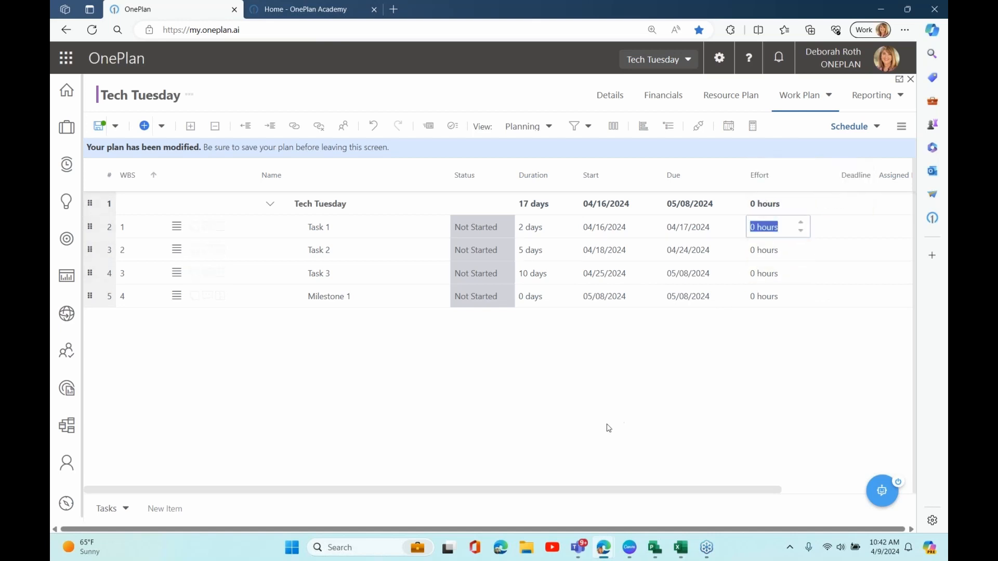
pyautogui.write('20')
pyautogui.press('Return')
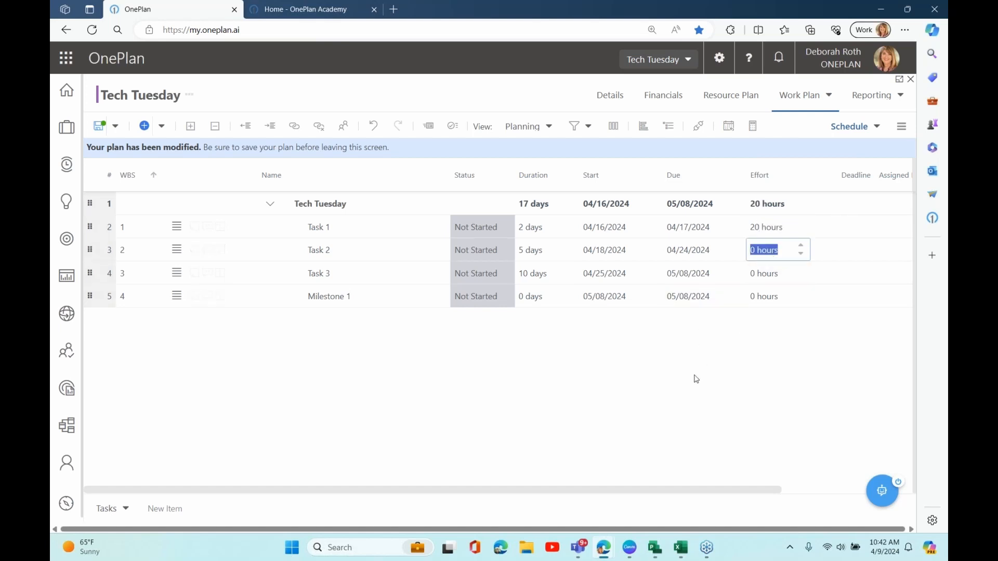
pyautogui.write('20')
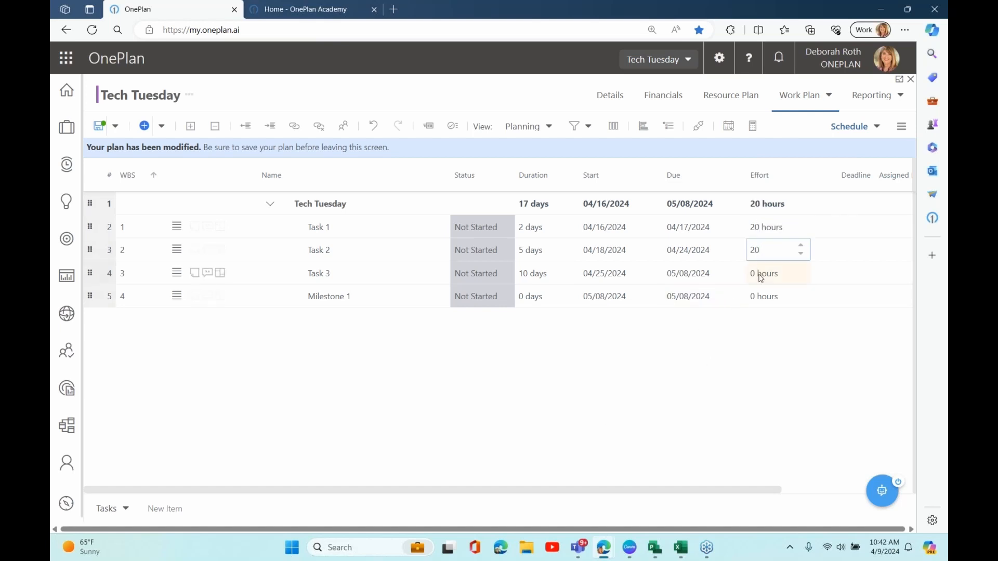
pyautogui.press('Return')
pyautogui.write('40')
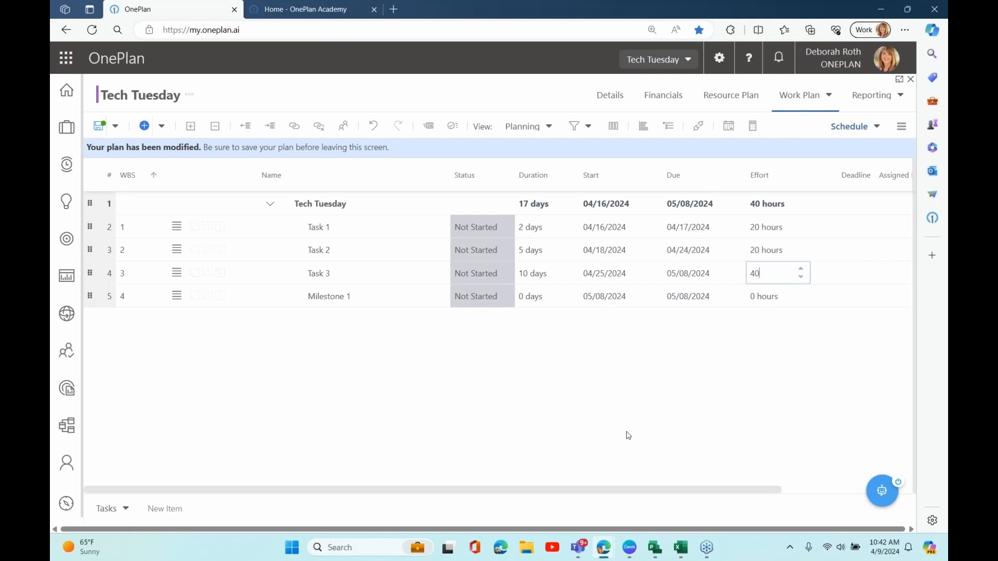
pyautogui.press('Return')
pyautogui.moveTo(676, 494); pyautogui.dragTo(790, 484)
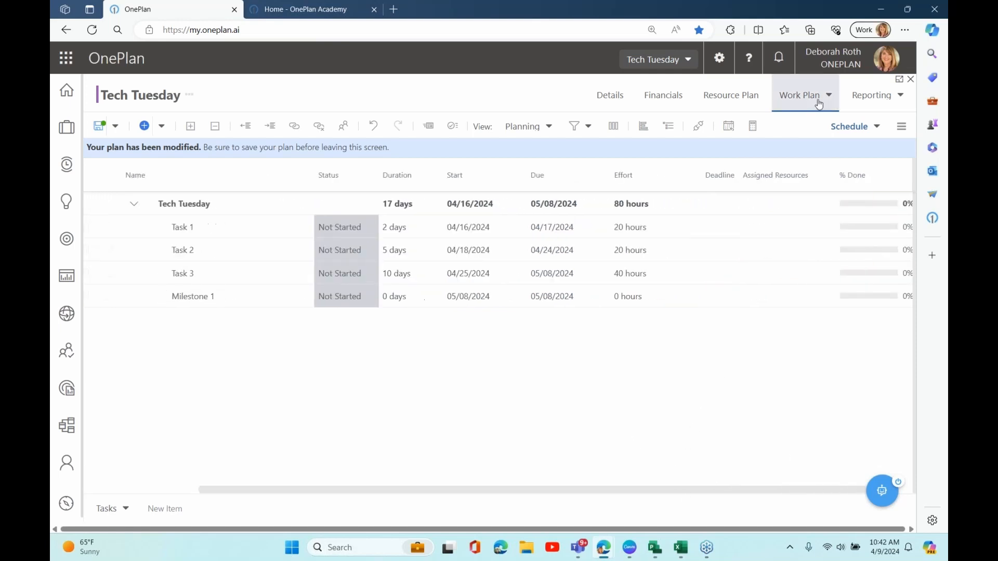
pyautogui.click(733, 227)
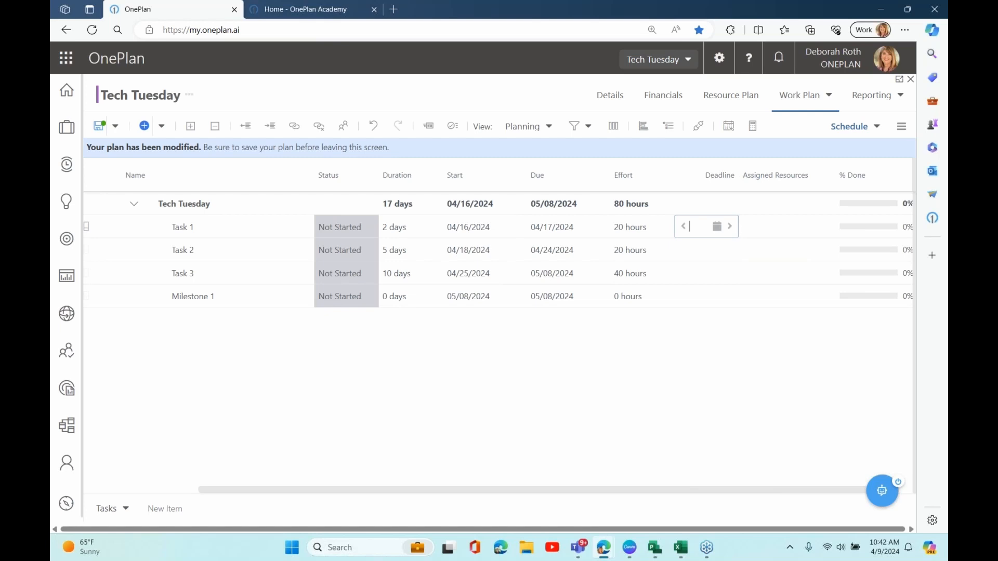
pyautogui.click(790, 231)
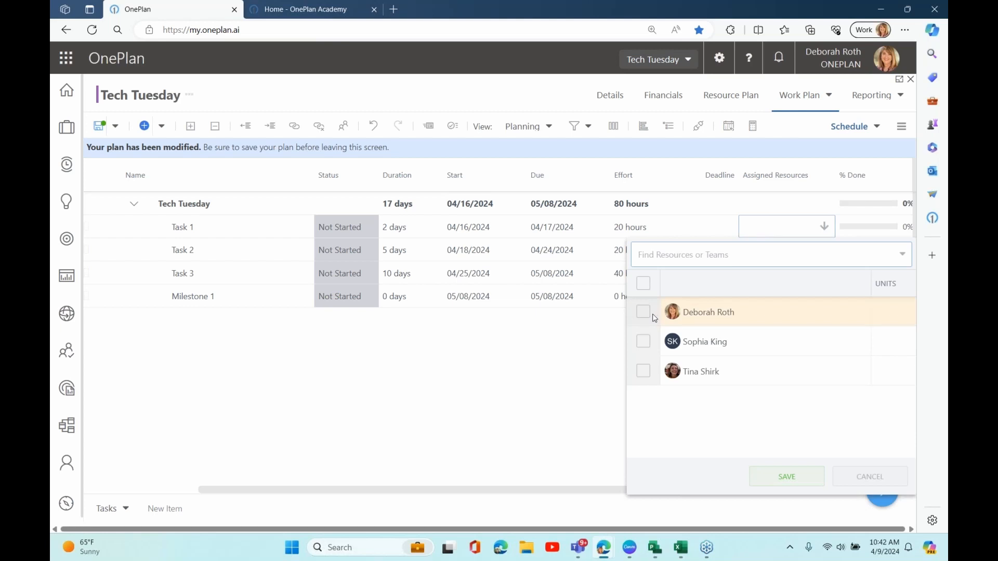
pyautogui.click(536, 410)
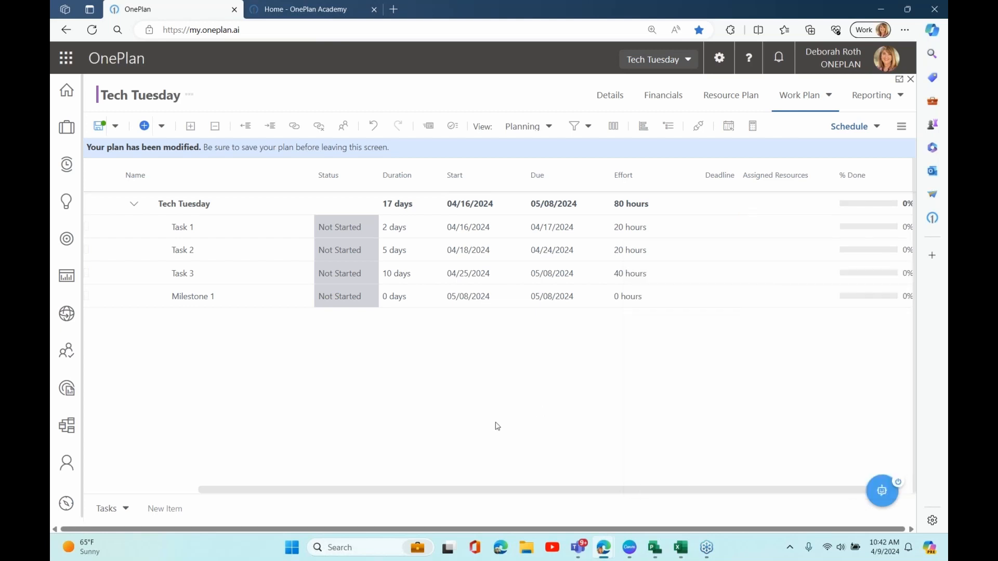
pyautogui.click(901, 126)
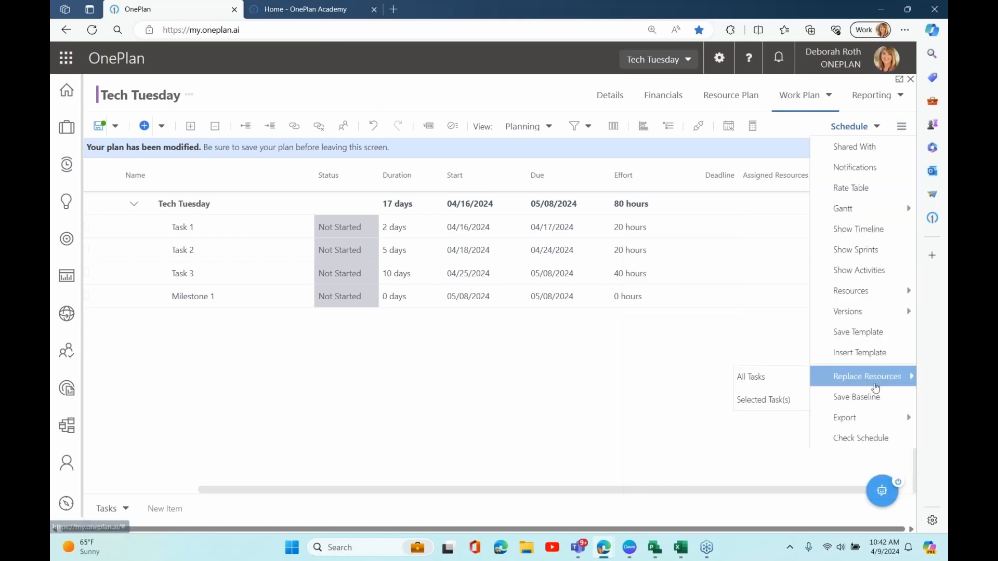
pyautogui.moveTo(862, 291)
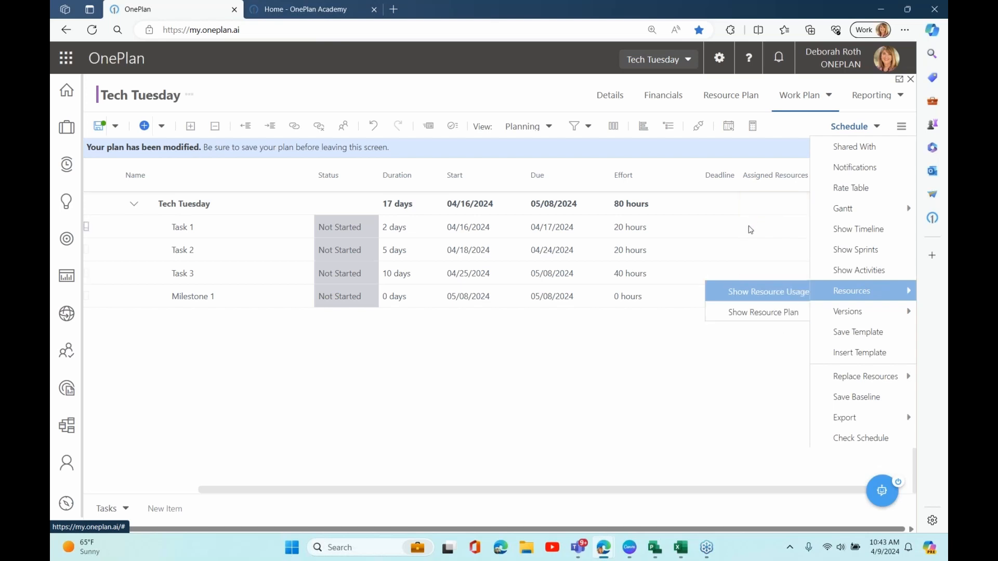
# Assign two resources to Task 1: the first person on the plan's resource list and another found by searching by name
pyautogui.click(755, 226)
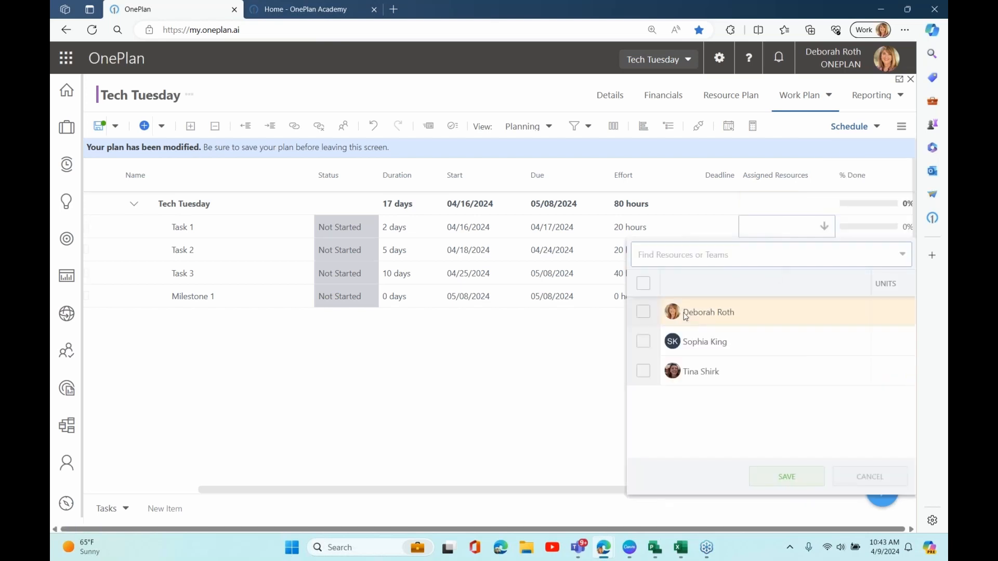
pyautogui.click(643, 312)
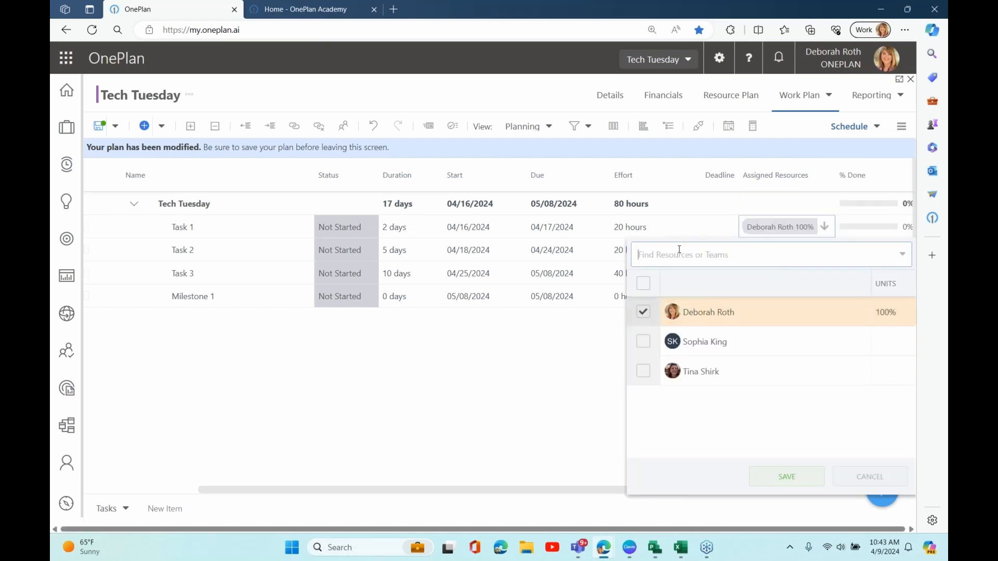
pyautogui.write('gav')
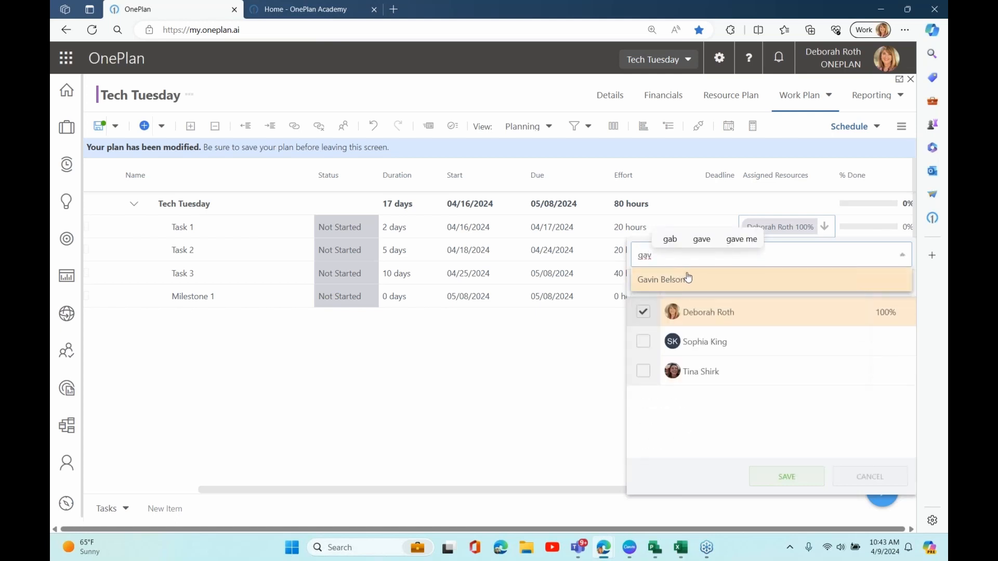
pyautogui.click(688, 278)
pyautogui.click(790, 477)
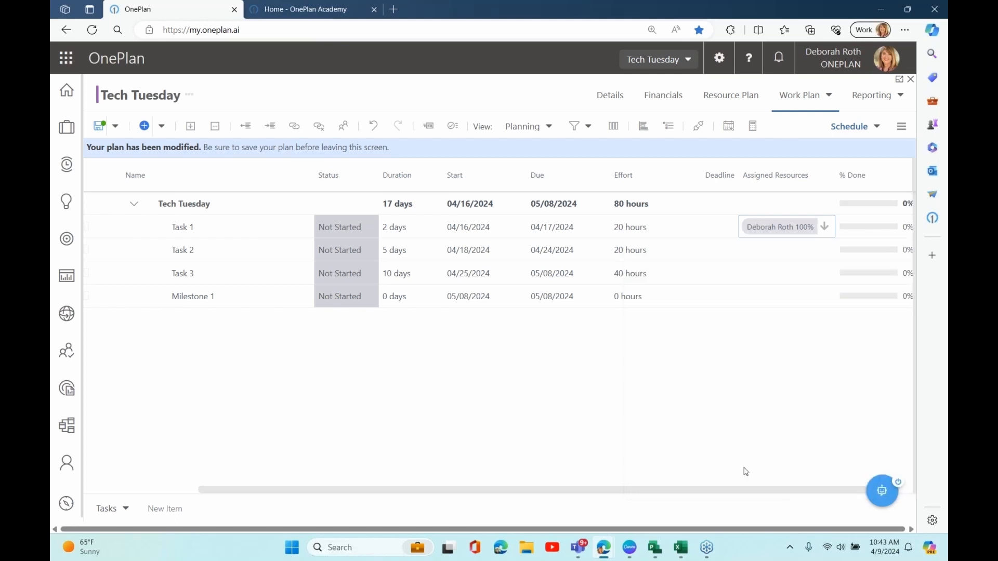
pyautogui.click(768, 252)
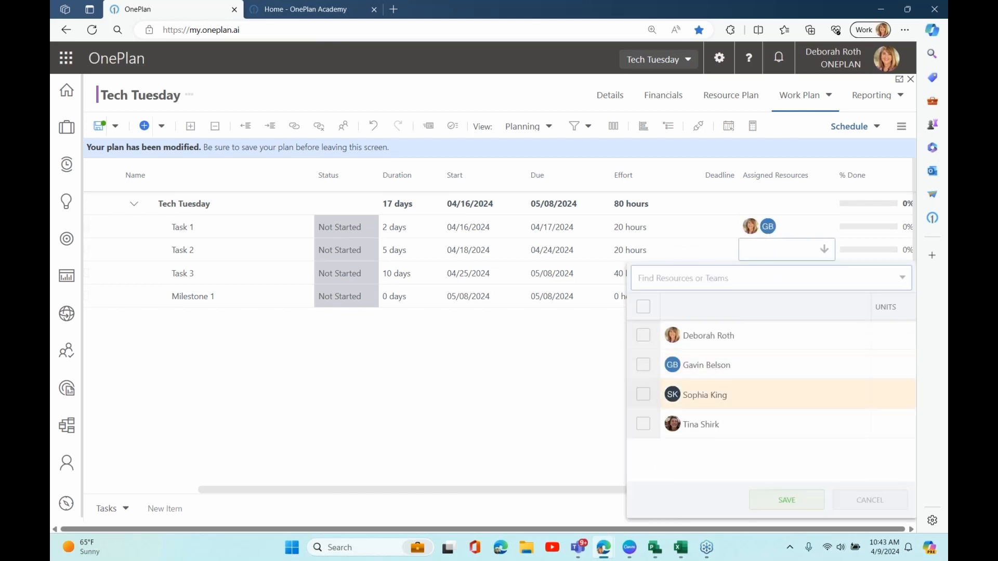
pyautogui.click(539, 427)
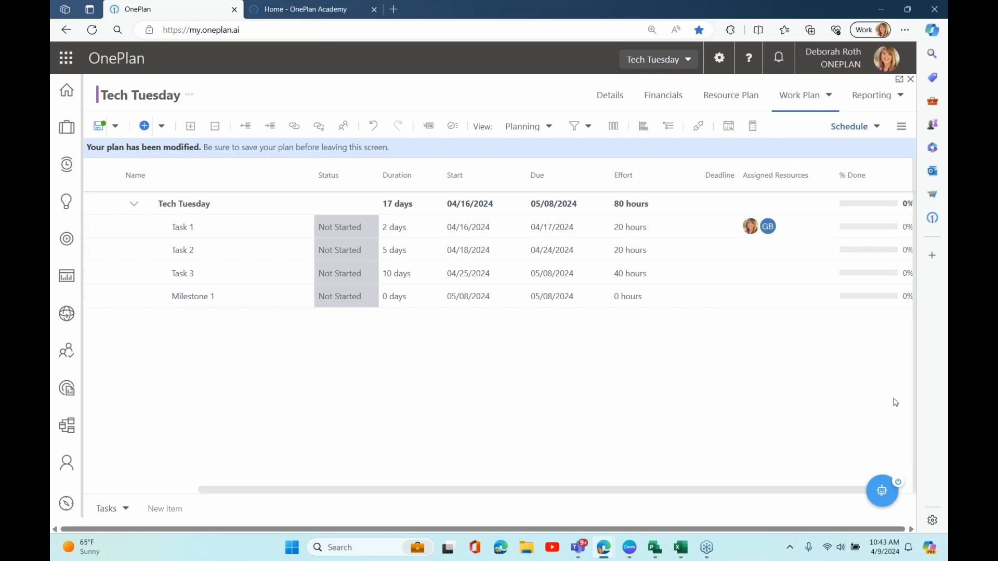
# Show the Gantt chart and switch its color scheme so the task bars are orange and the summary bar is red
pyautogui.click(644, 127)
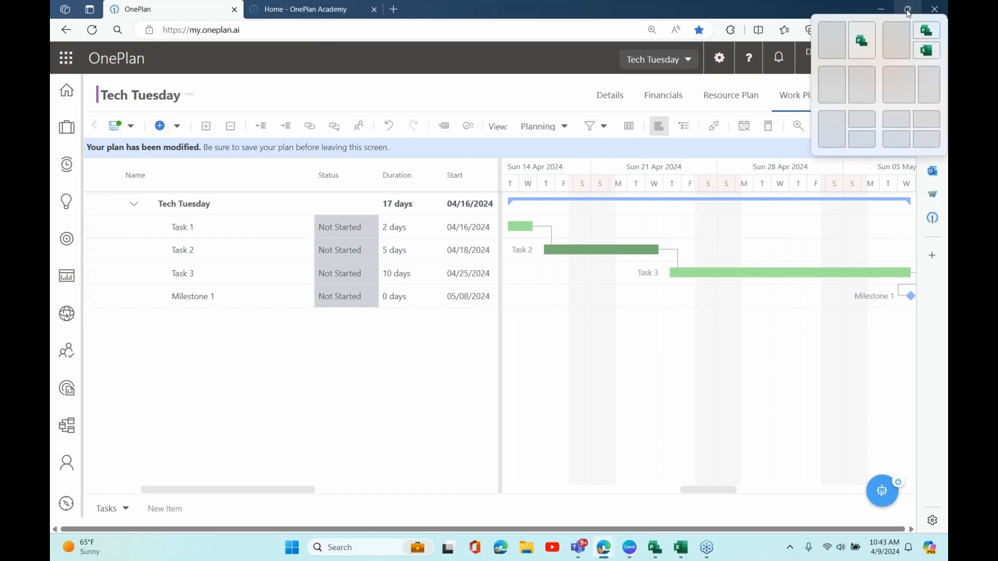
pyautogui.click(905, 125)
pyautogui.click(885, 126)
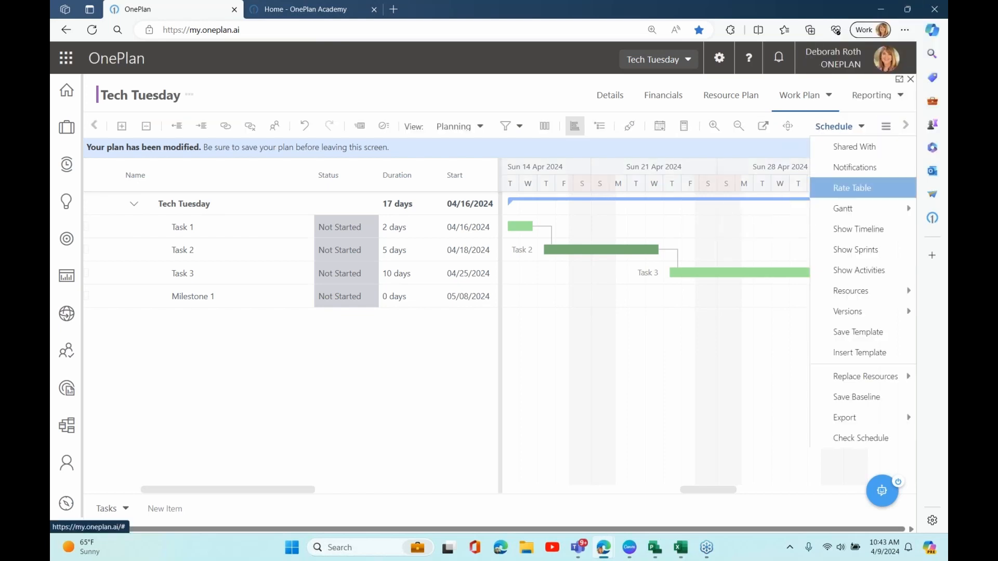
pyautogui.moveTo(863, 208)
pyautogui.click(805, 232)
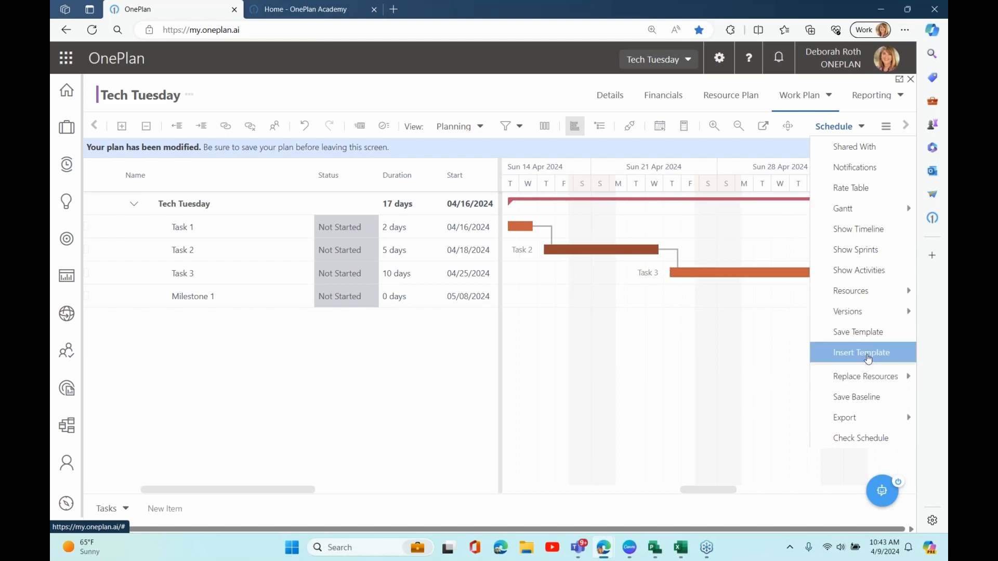
# Try to save a baseline of the schedule, and save the pending changes to the Tech Tuesday work plan
pyautogui.click(857, 397)
pyautogui.click(484, 308)
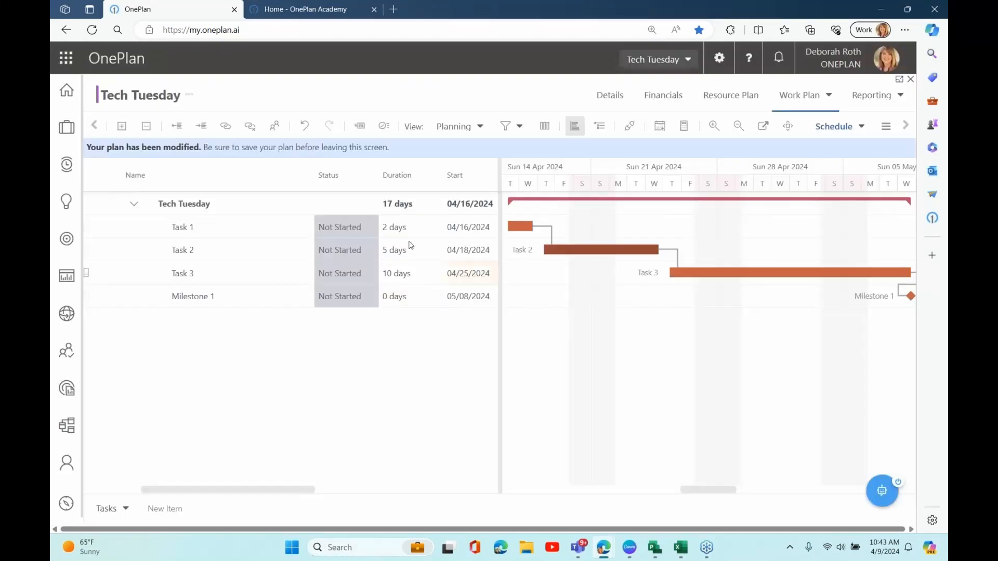
pyautogui.click(94, 126)
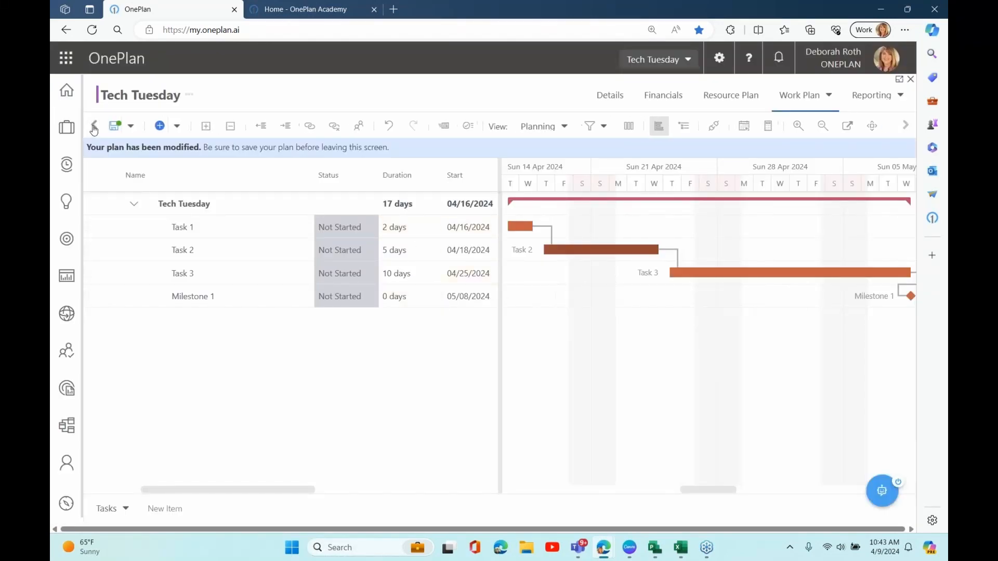
pyautogui.click(130, 127)
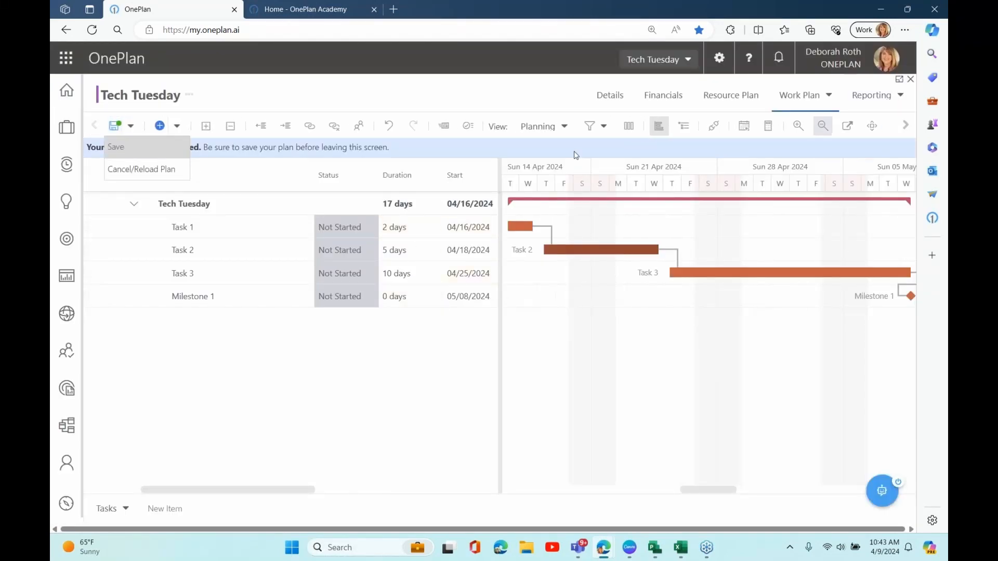
pyautogui.click(115, 127)
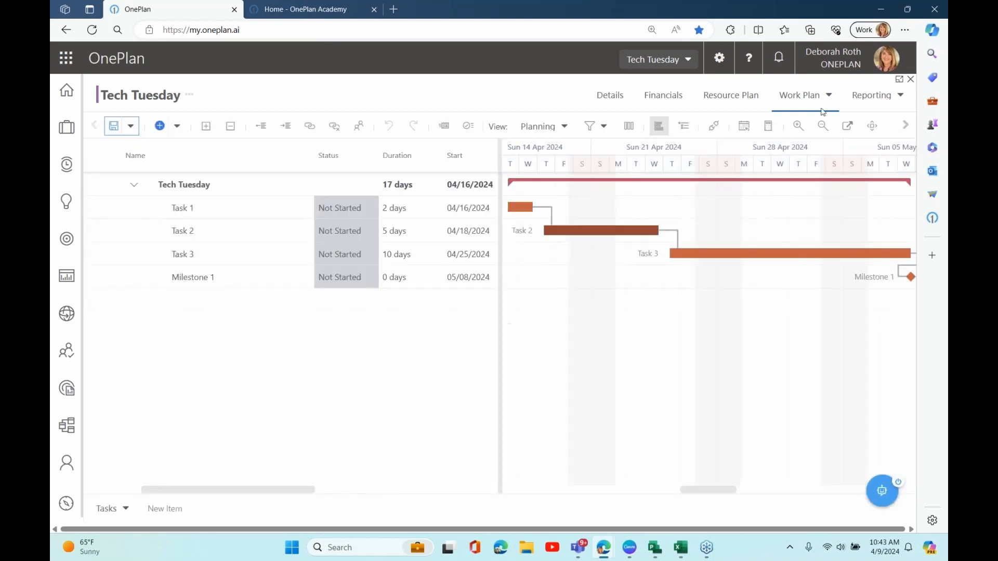
# Save a baseline of the Tech Tuesday schedule for All Tasks as Baseline (0)
pyautogui.click(904, 125)
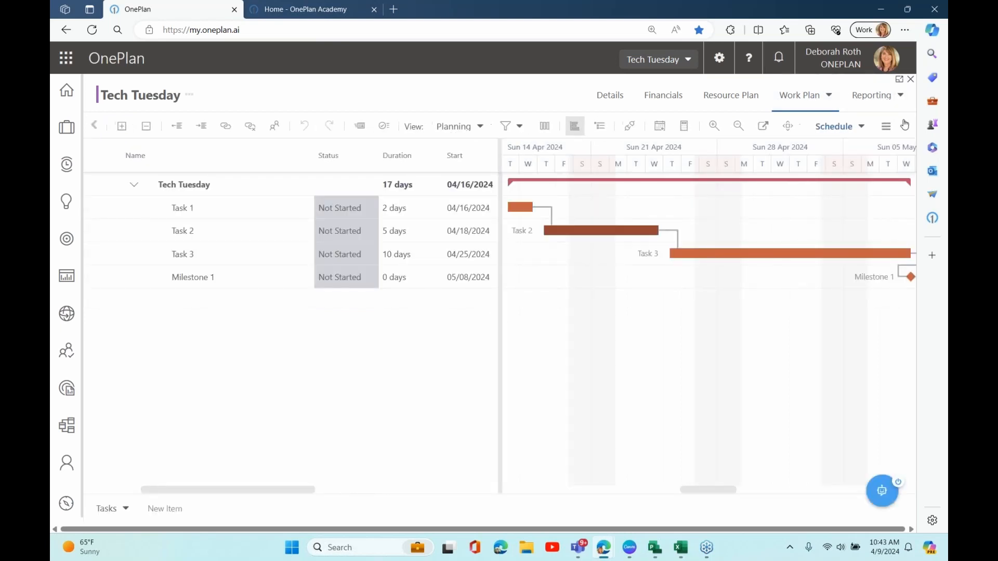
pyautogui.click(886, 126)
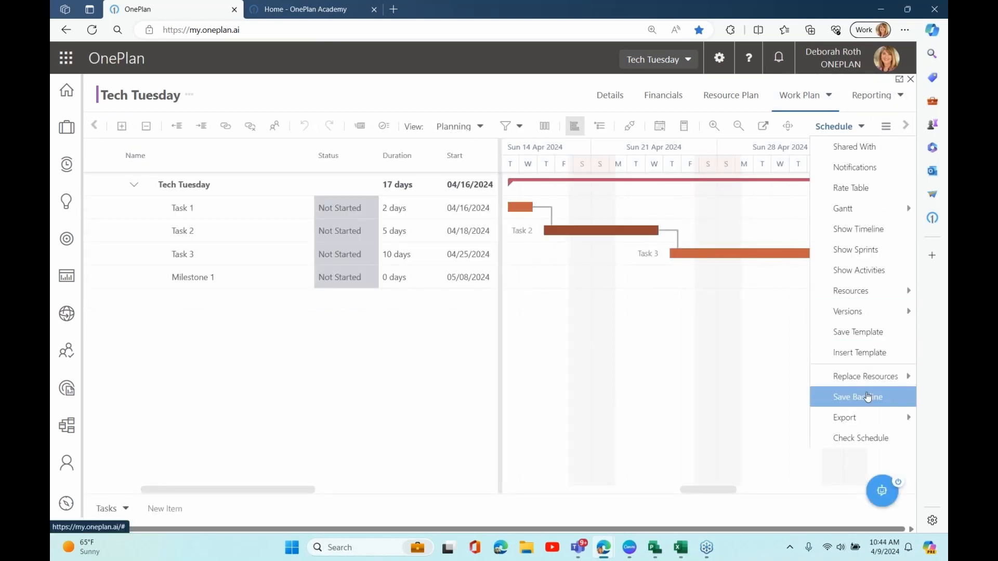
pyautogui.click(867, 396)
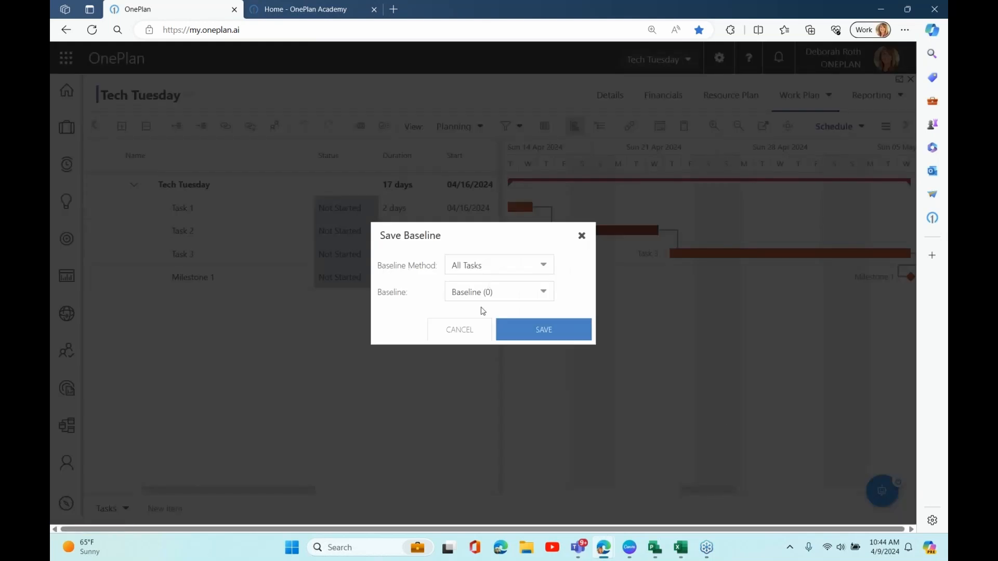
pyautogui.click(544, 291)
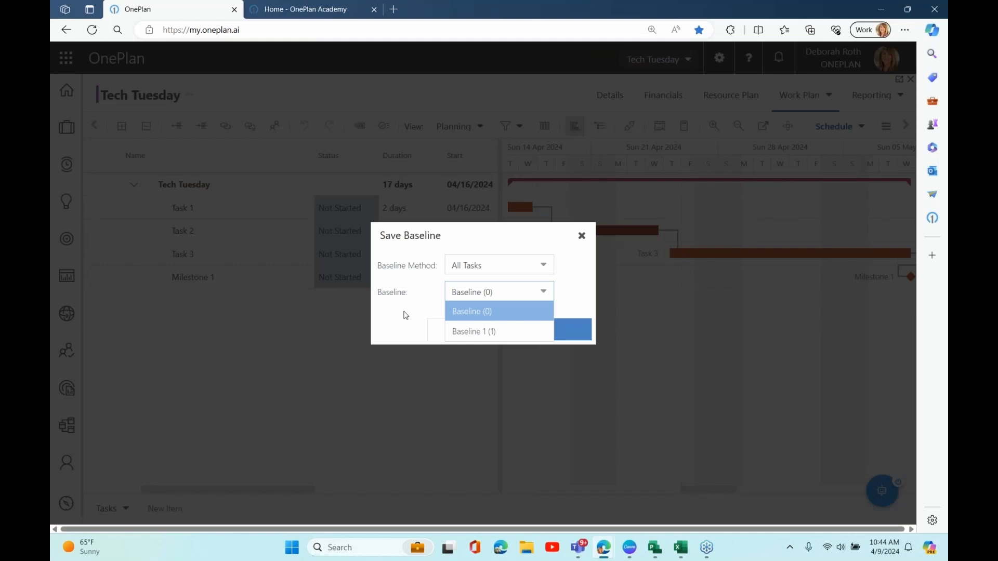
pyautogui.click(413, 321)
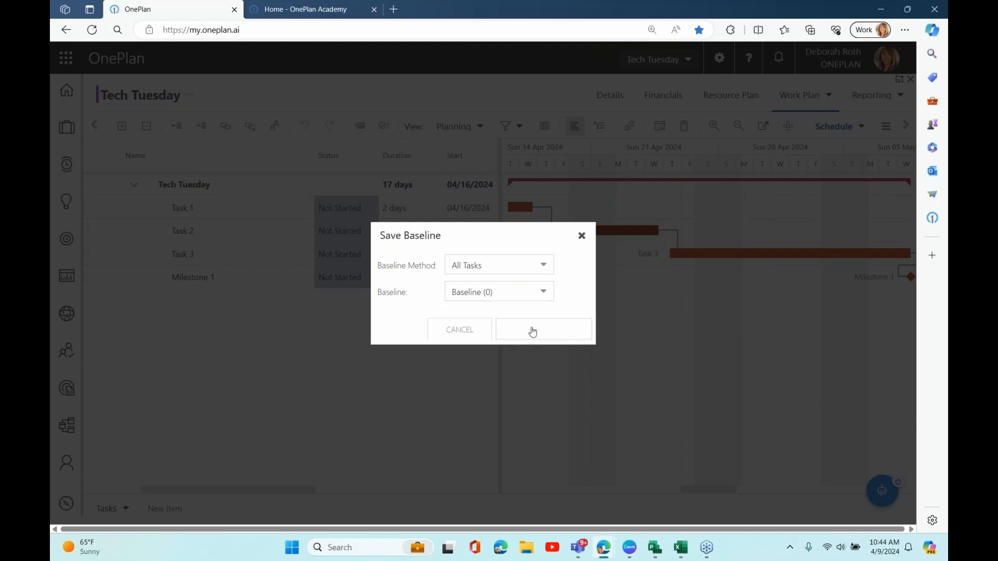
pyautogui.click(533, 332)
pyautogui.click(448, 319)
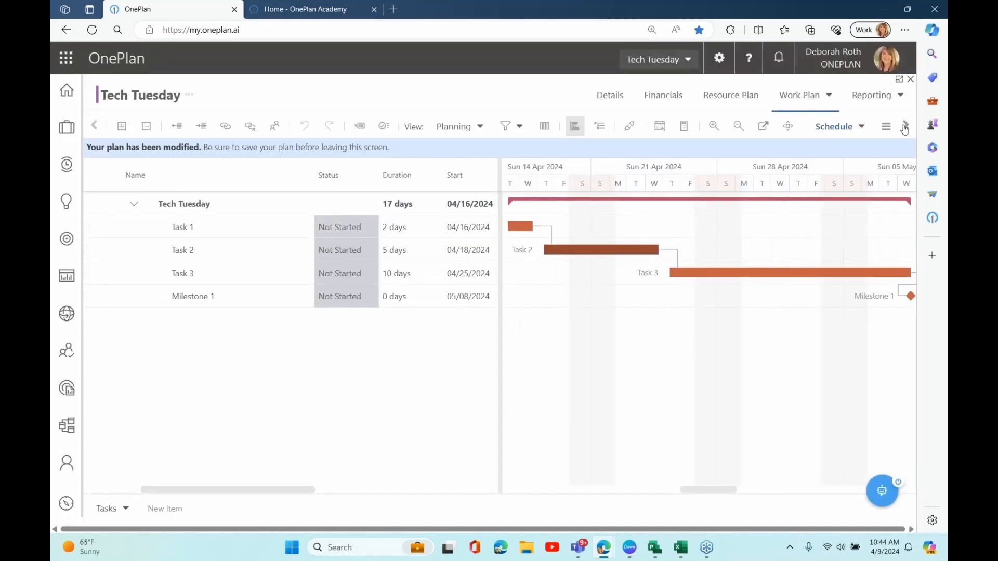
# Show the baseline on the Gantt chart and view the work types available besides Schedule
pyautogui.click(885, 127)
pyautogui.moveTo(840, 198)
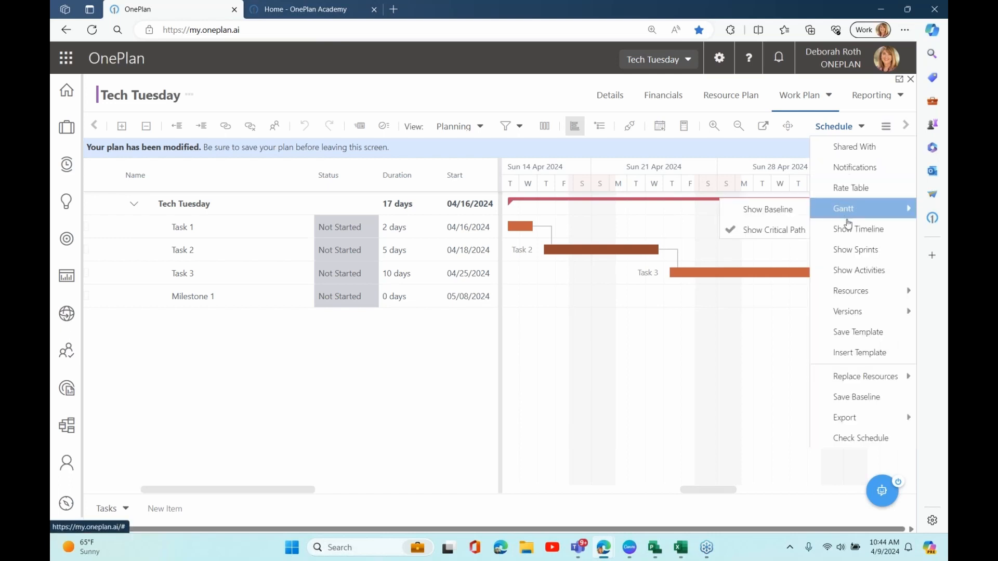
pyautogui.click(796, 209)
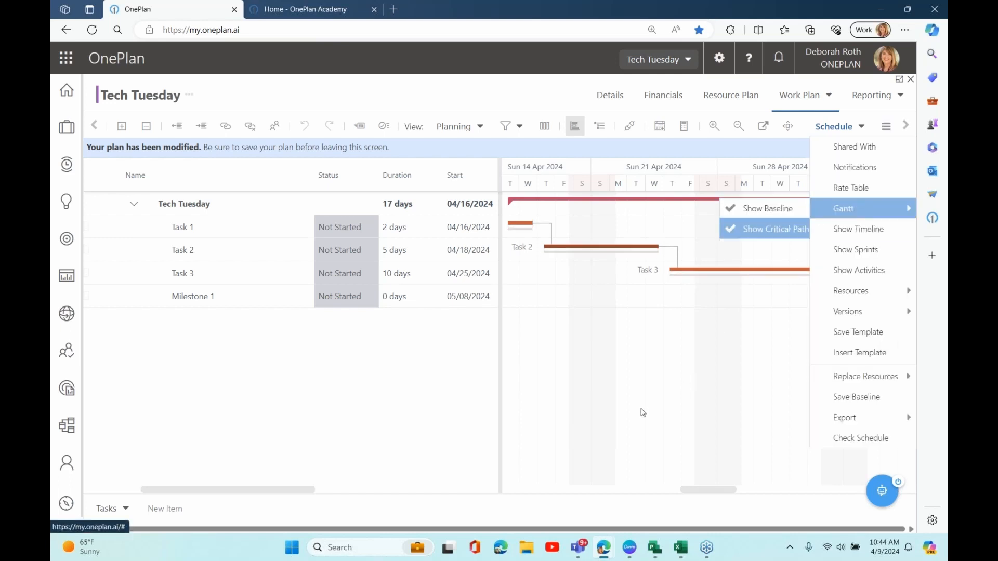
pyautogui.click(839, 126)
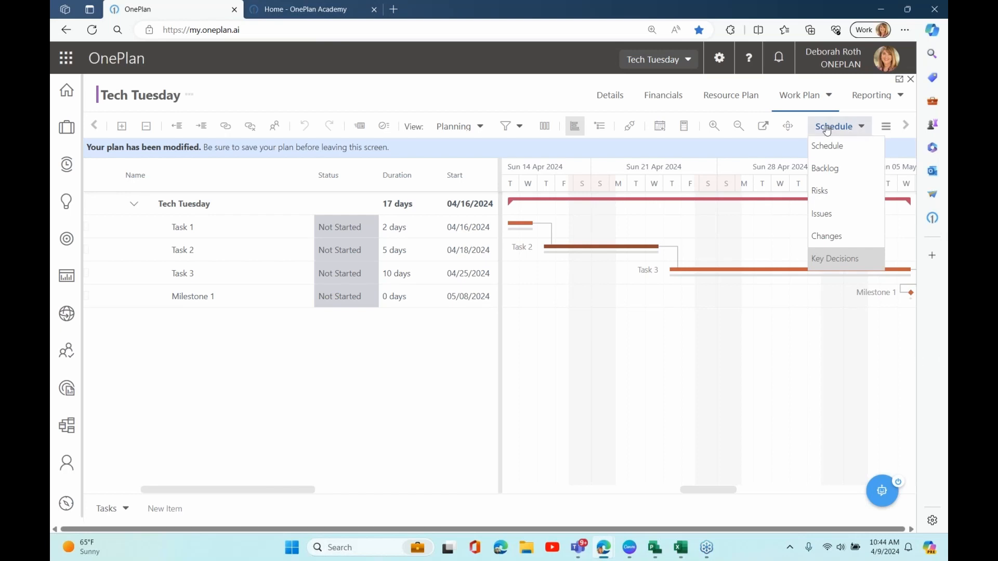
# Add a subtask of the Tasks type beneath Milestone 1
pyautogui.click(95, 126)
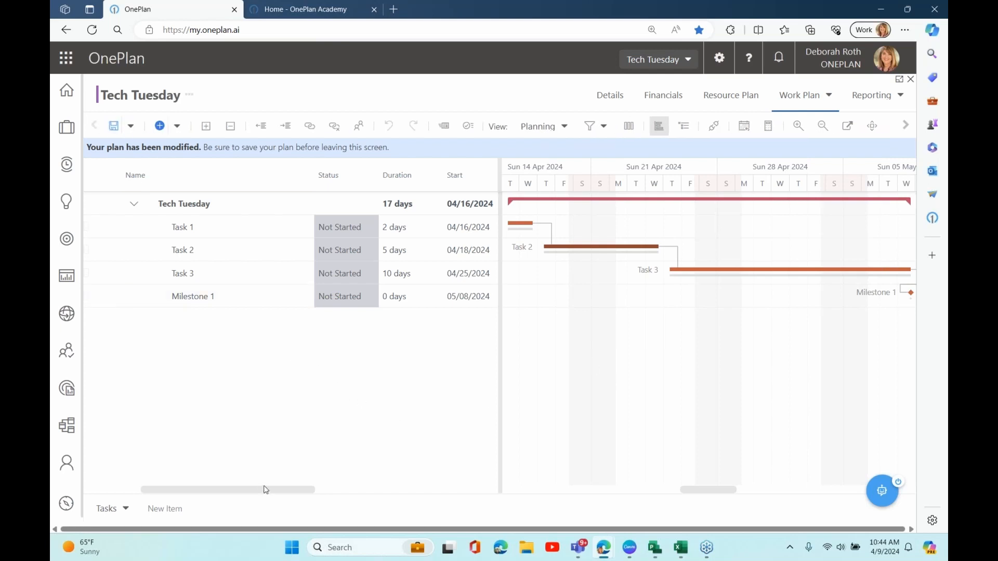
pyautogui.moveTo(266, 489); pyautogui.dragTo(207, 489)
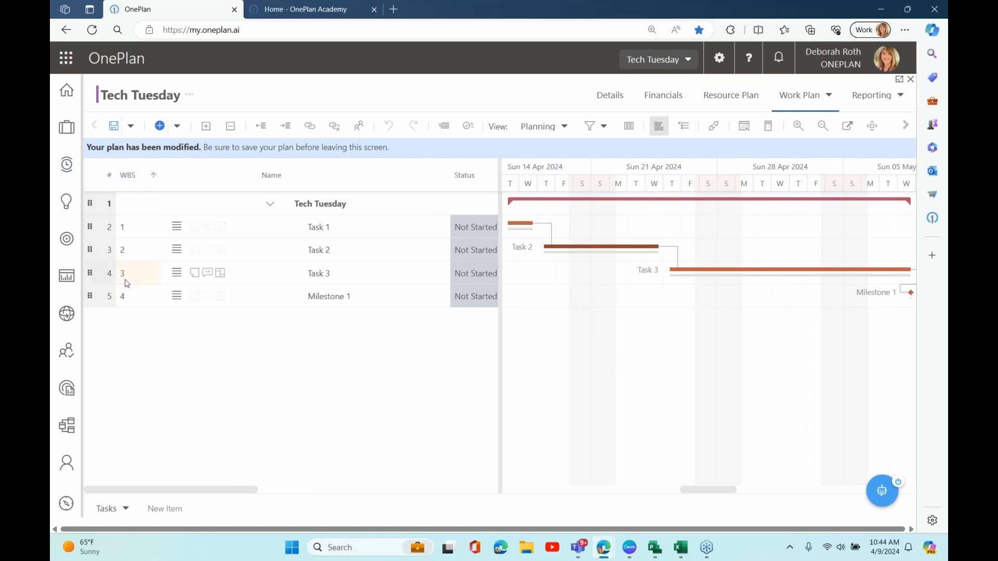
pyautogui.click(175, 299)
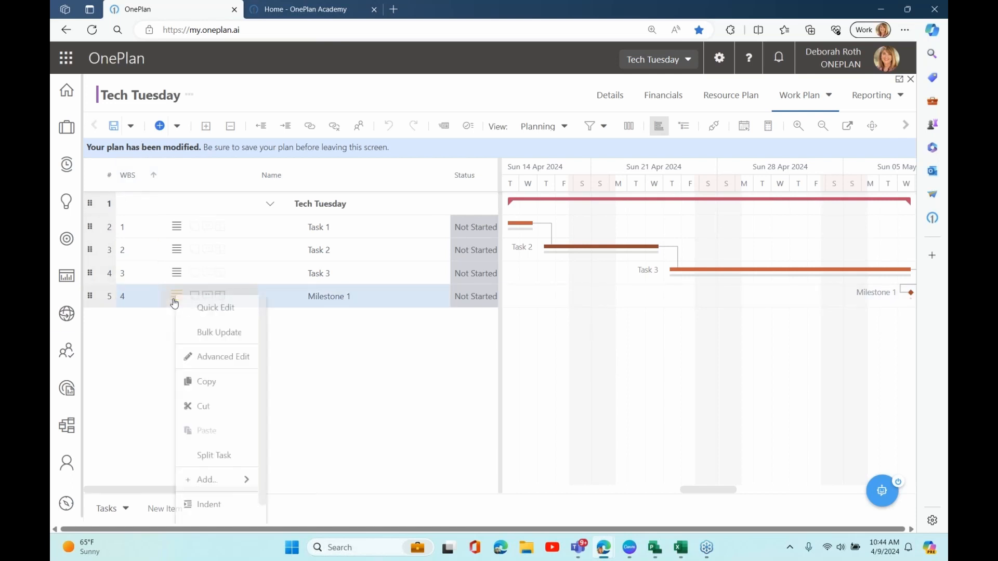
pyautogui.moveTo(208, 479)
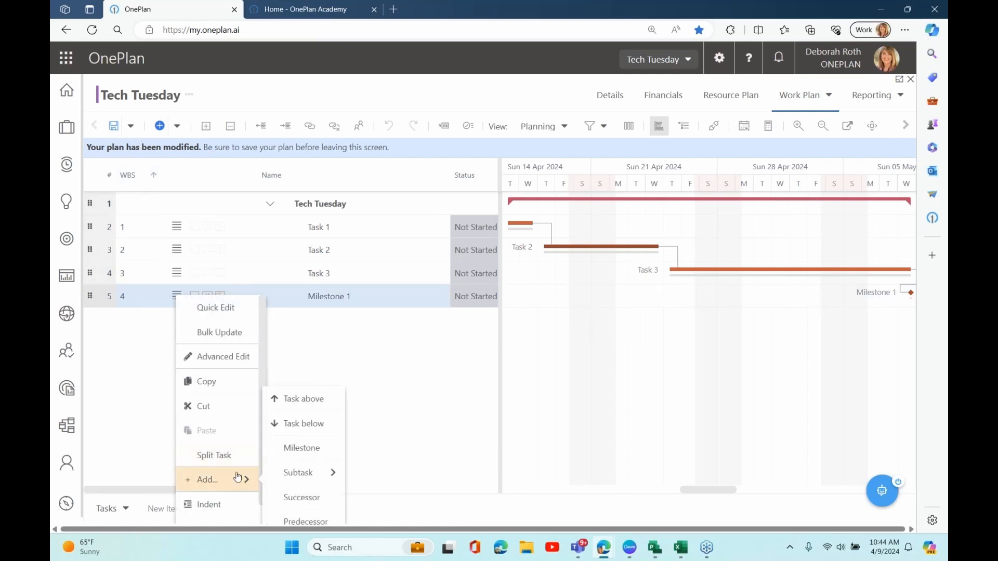
pyautogui.moveTo(299, 472)
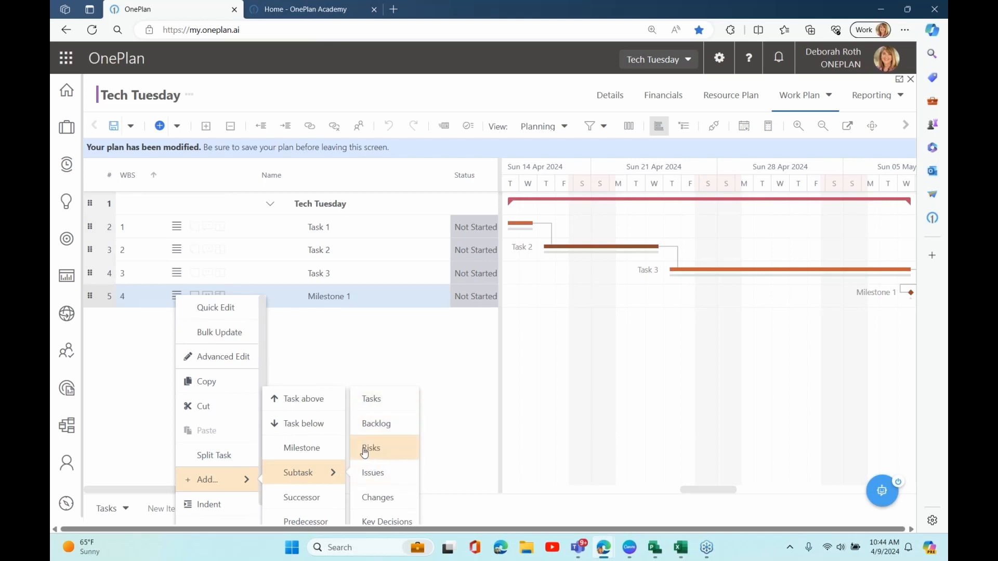
pyautogui.click(367, 406)
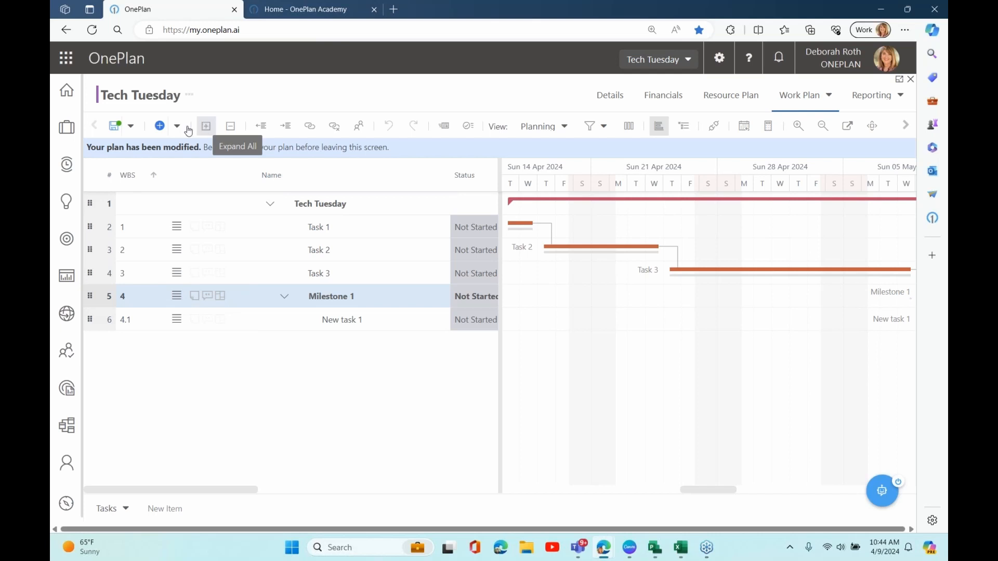
# Add two new items at the end of the plan and a Tasks-type subtask beneath the second one
pyautogui.click(162, 127)
pyautogui.click(162, 128)
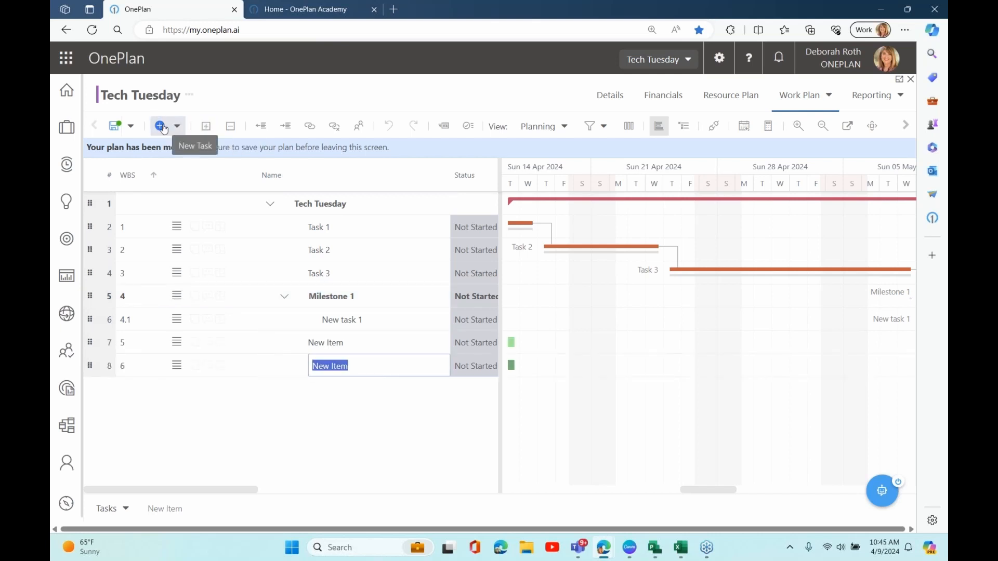
pyautogui.click(176, 366)
pyautogui.click(177, 365)
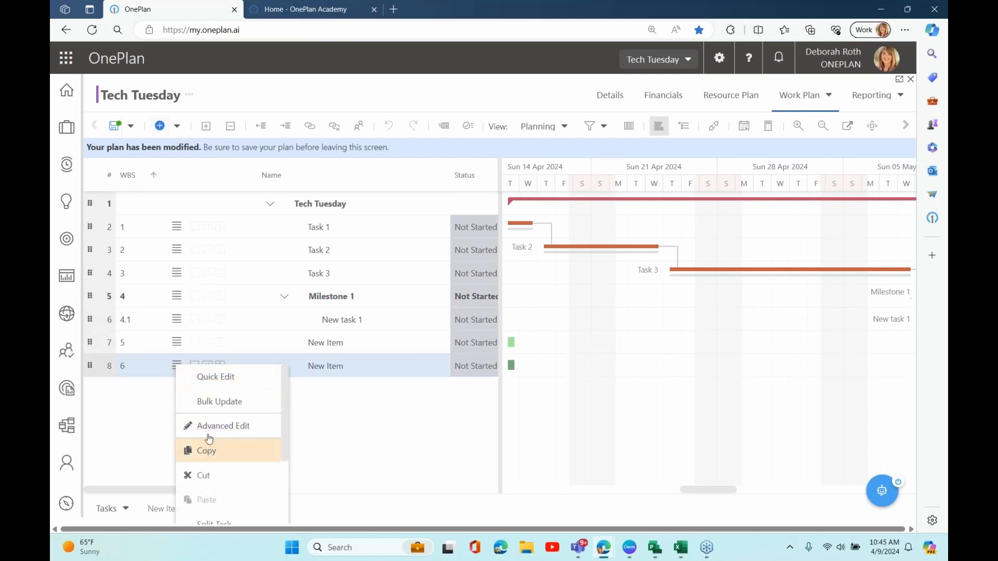
pyautogui.scroll(-3, 234, 419)
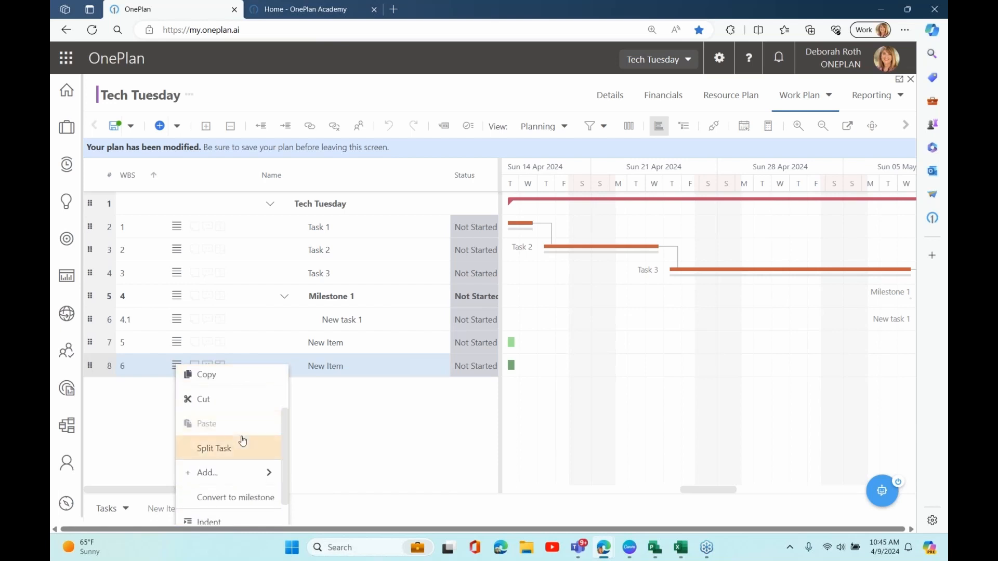
pyautogui.moveTo(251, 474)
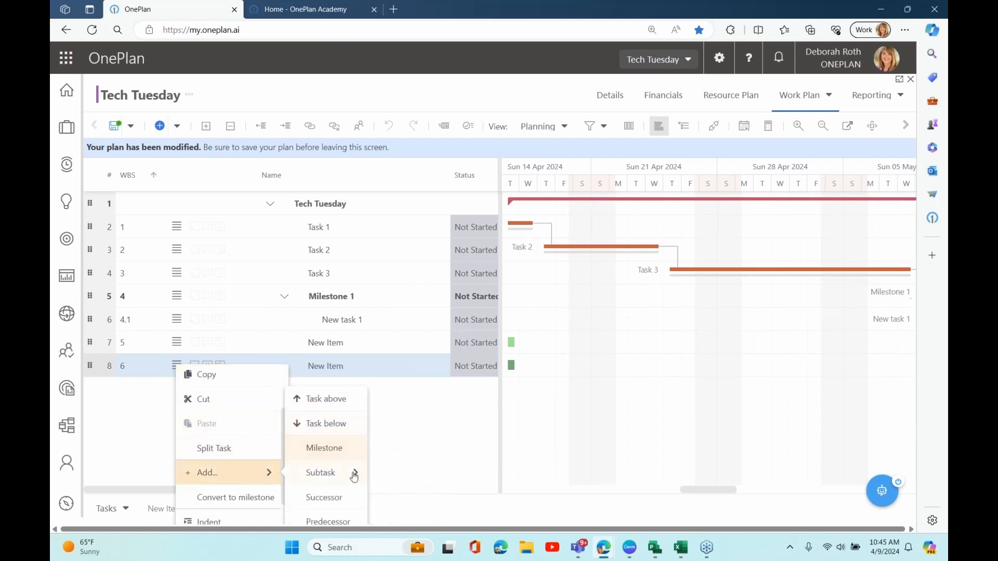
pyautogui.moveTo(355, 477)
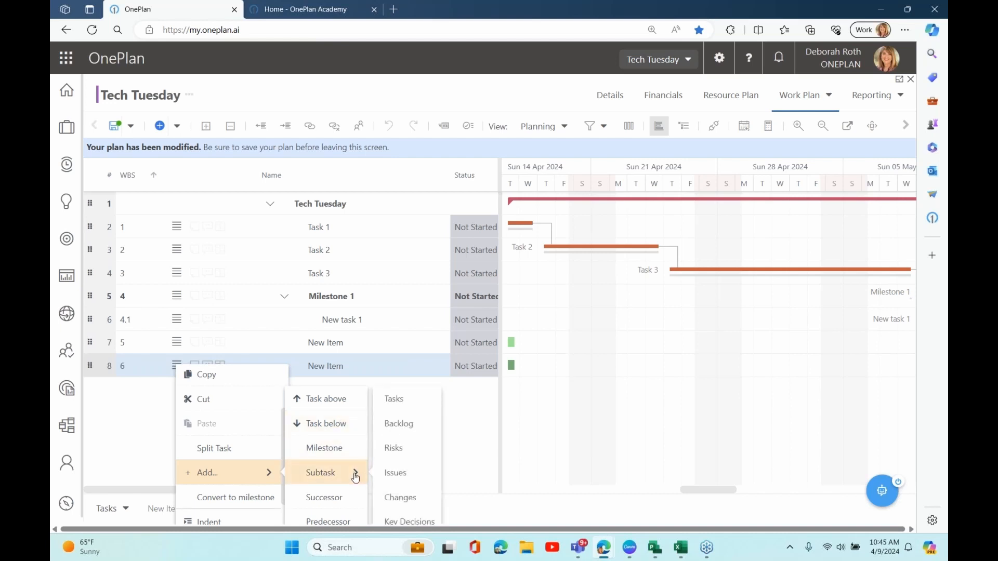
pyautogui.click(398, 399)
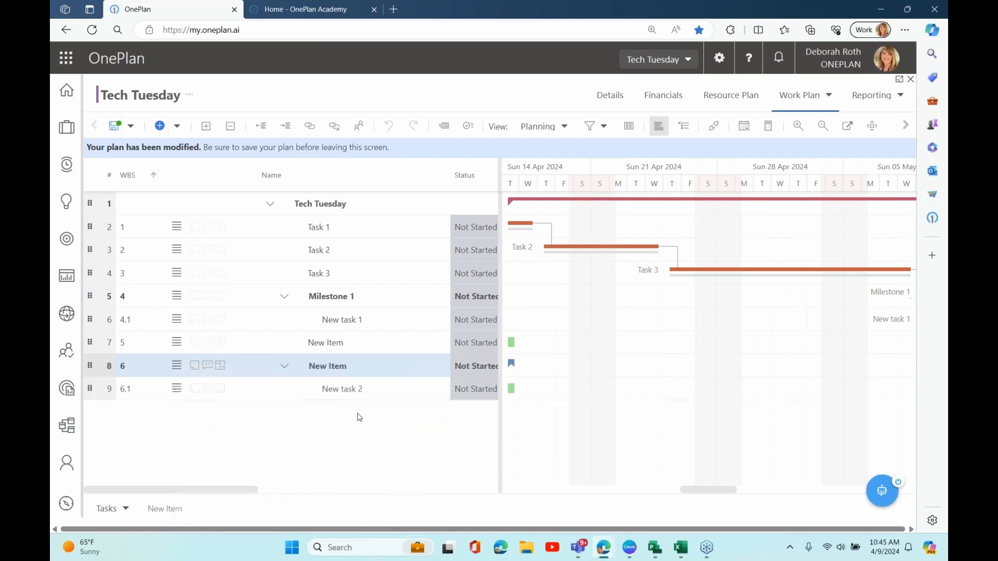
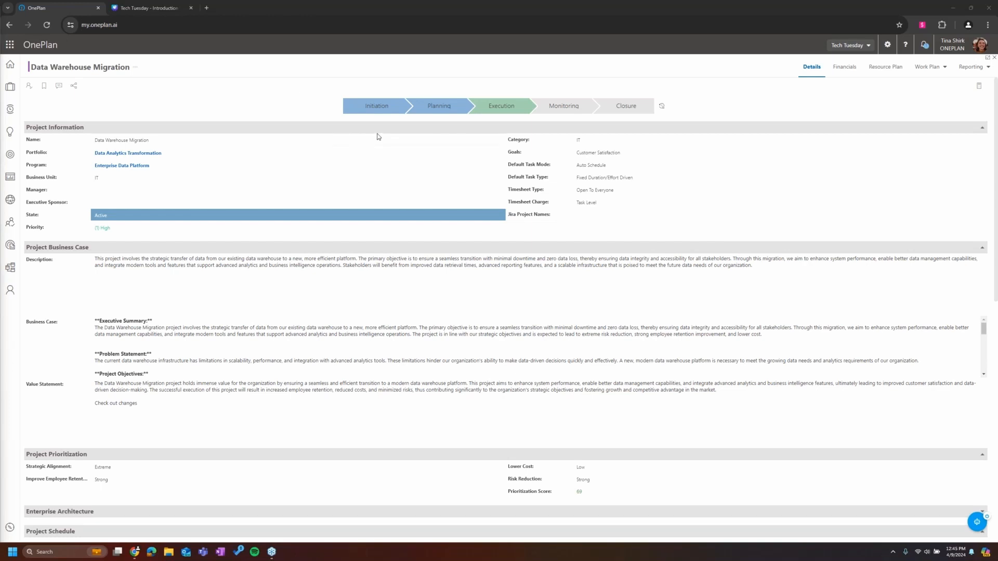
# View the Data Warehouse Migration project's work plan and return to the project details
pyautogui.click(934, 74)
pyautogui.click(931, 94)
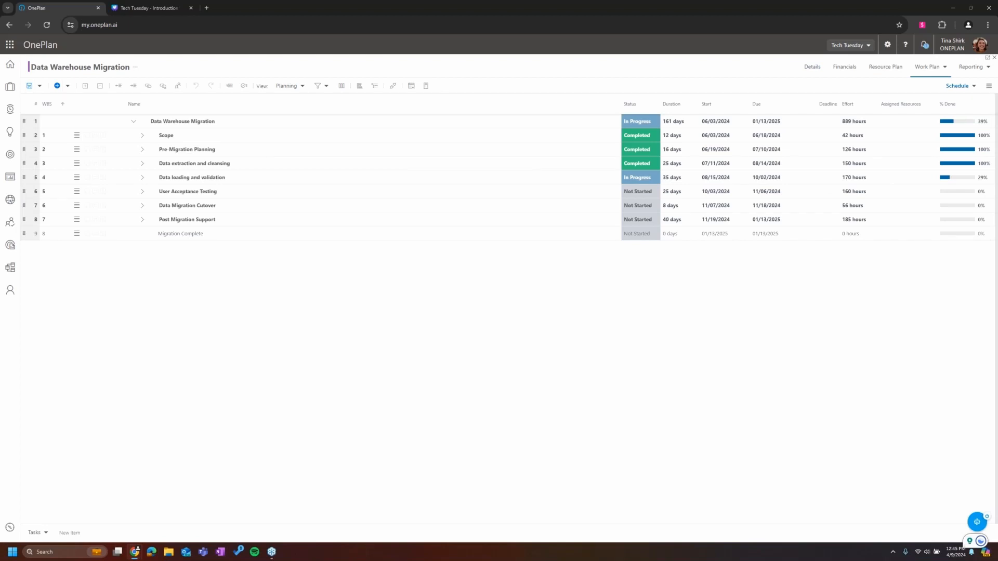
pyautogui.click(813, 65)
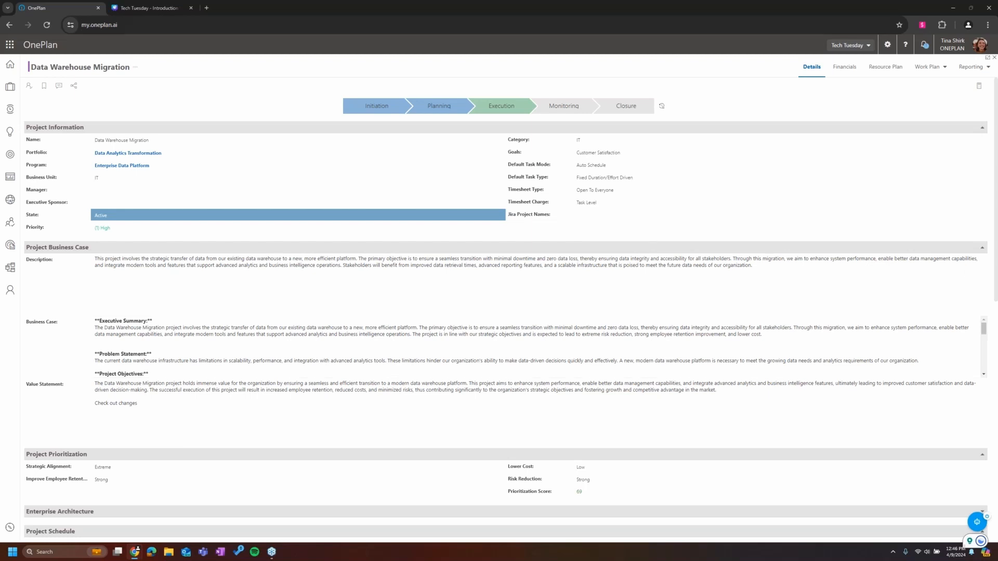
# Examine the choices for the project's Default Task Mode and Default Task Type without changing them
pyautogui.click(621, 169)
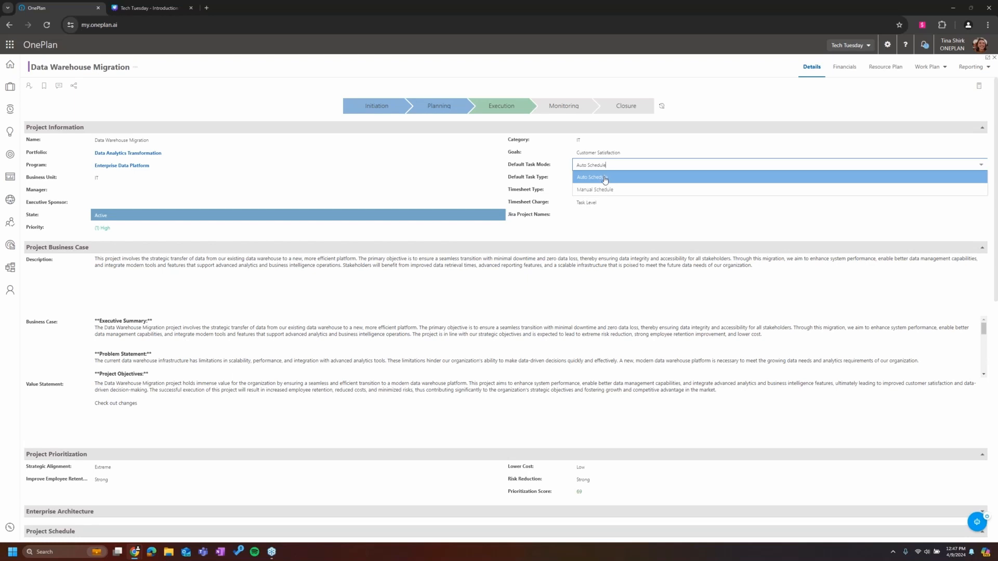
pyautogui.click(555, 186)
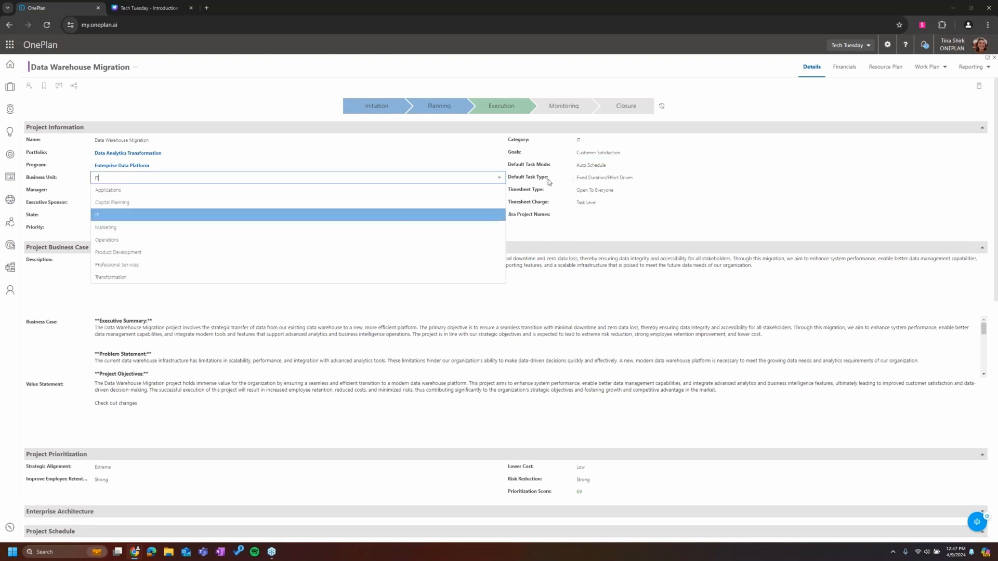
pyautogui.click(613, 178)
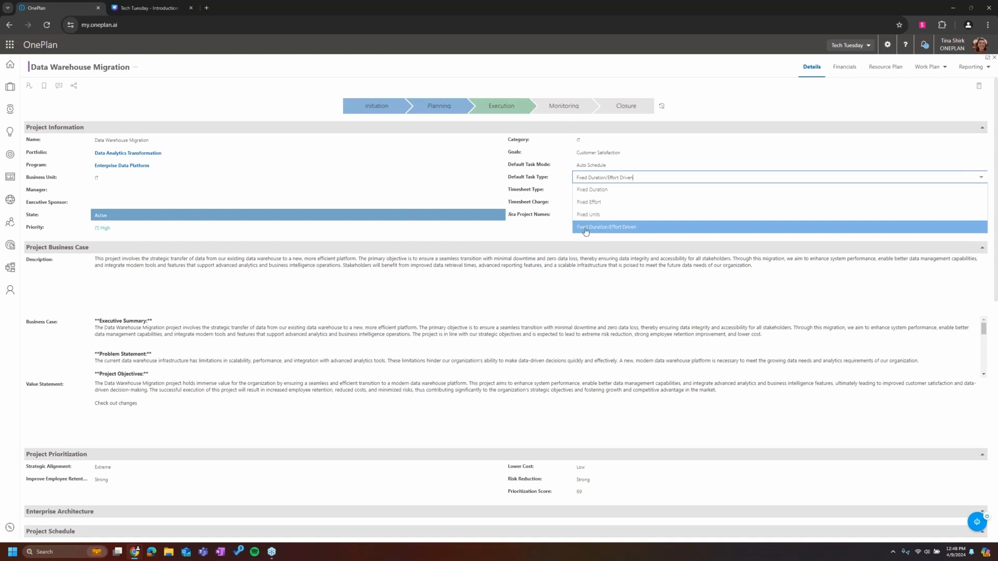
pyautogui.click(543, 231)
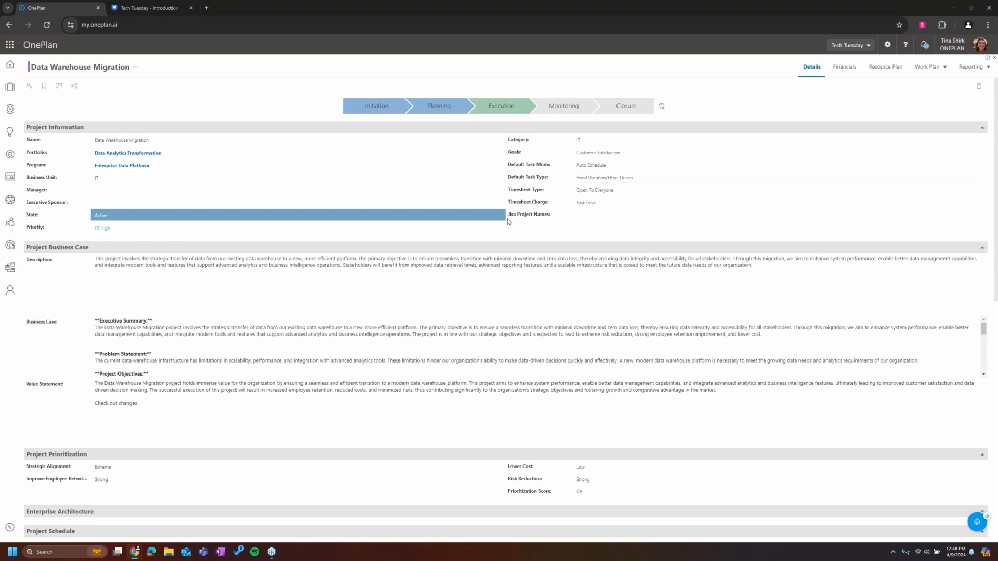
# Open the Data Warehouse Migration work plan, expand all its tasks and show the Gantt chart beside them
pyautogui.click(927, 66)
pyautogui.click(921, 88)
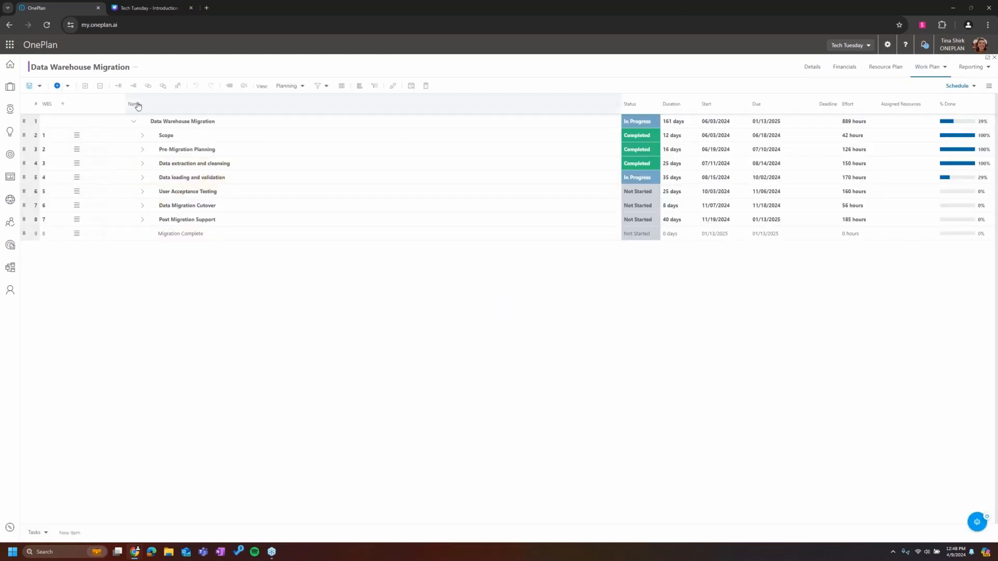
pyautogui.click(86, 86)
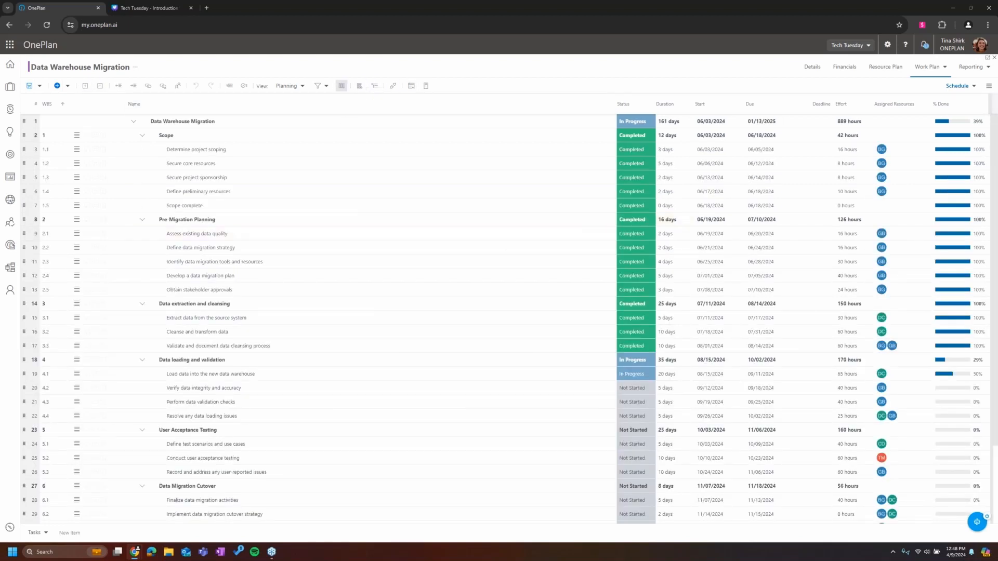
pyautogui.click(358, 88)
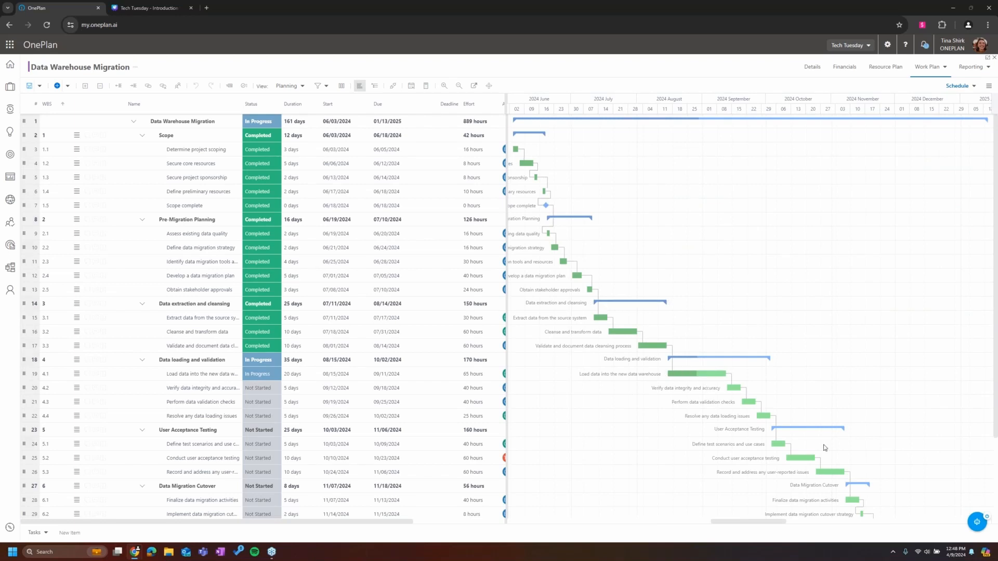
pyautogui.scroll(-2, 823, 444)
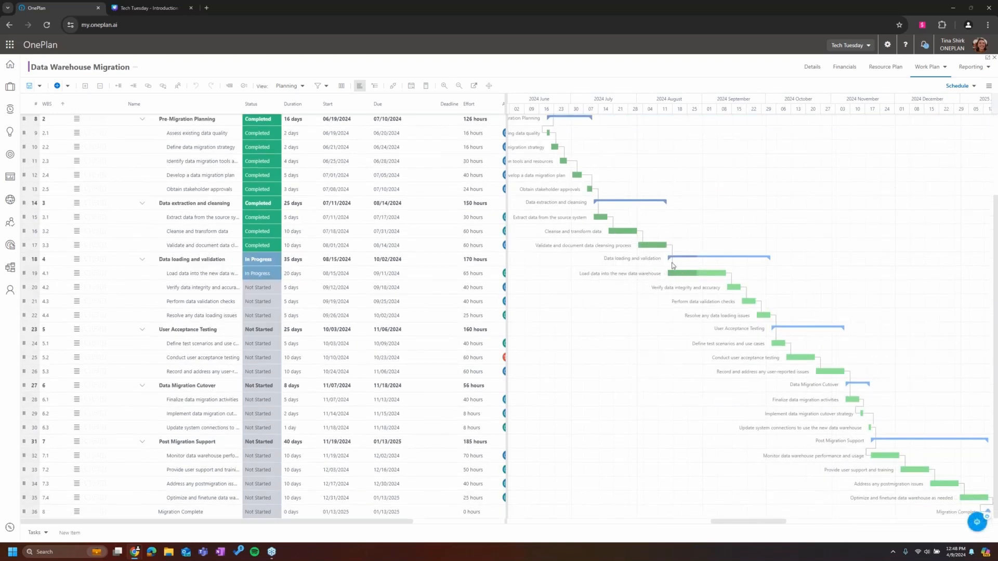
# Select the Assess existing data quality task and examine the dependency links between the planning tasks in the Gantt chart
pyautogui.doubleClick(182, 135)
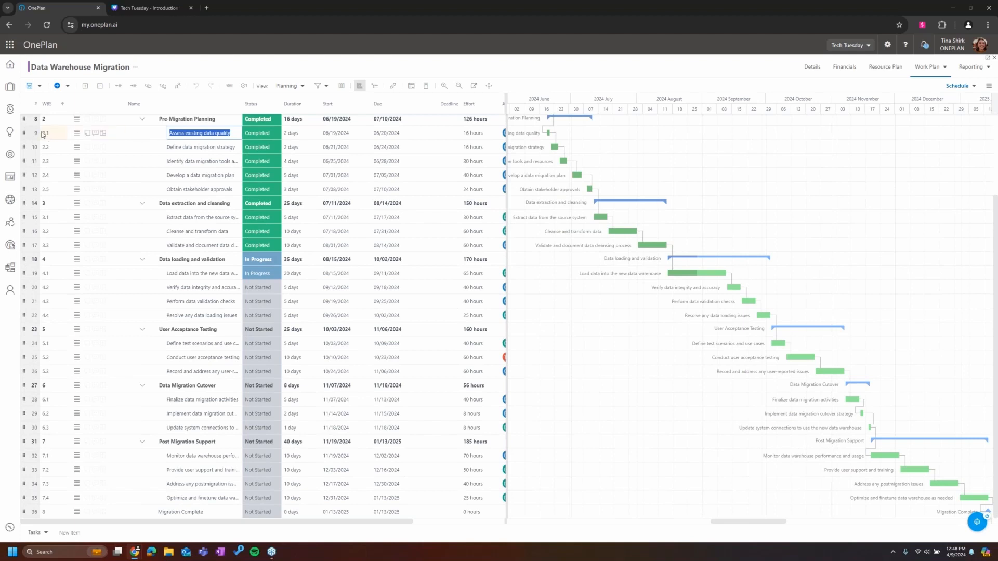
pyautogui.click(42, 135)
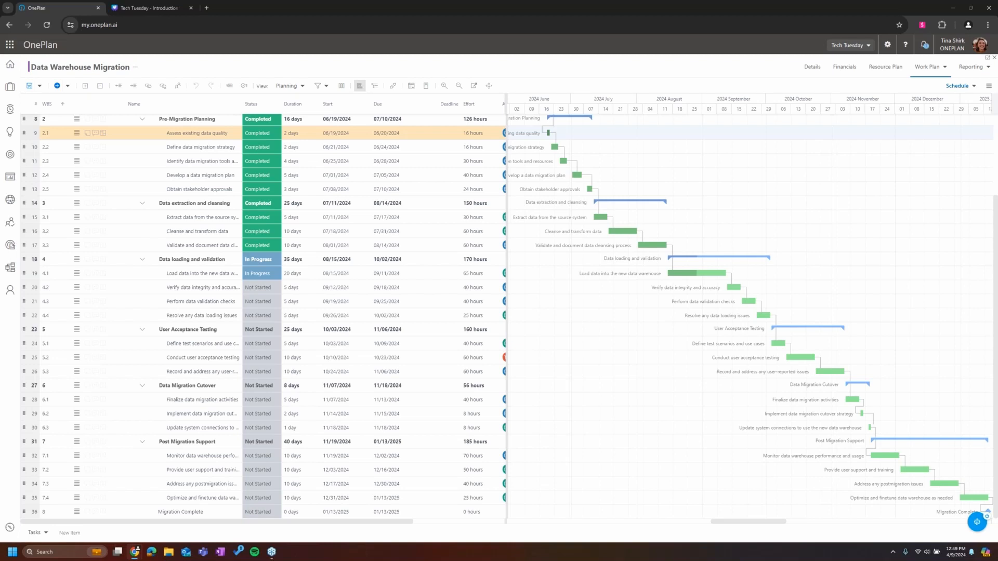
pyautogui.click(31, 133)
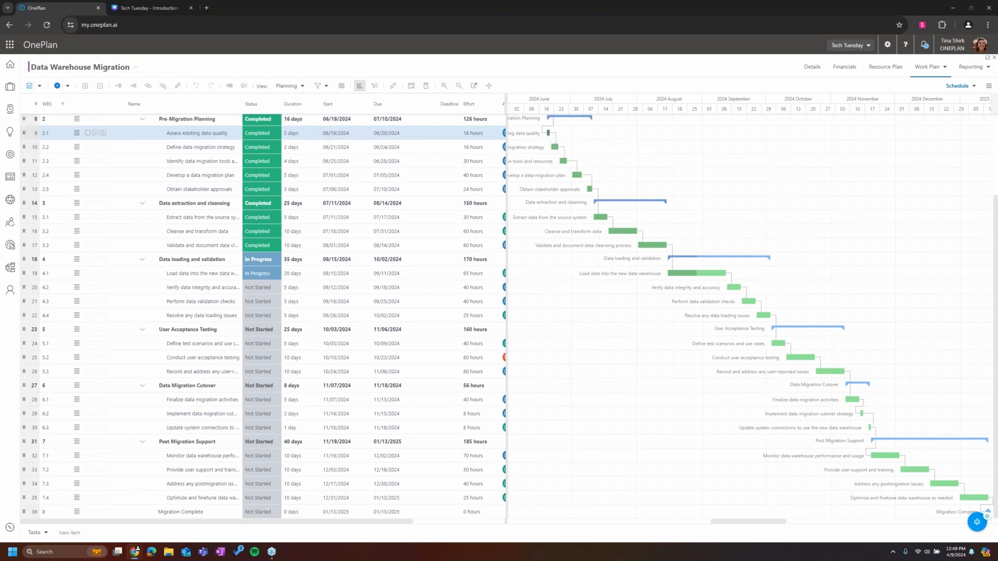
pyautogui.moveTo(549, 135)
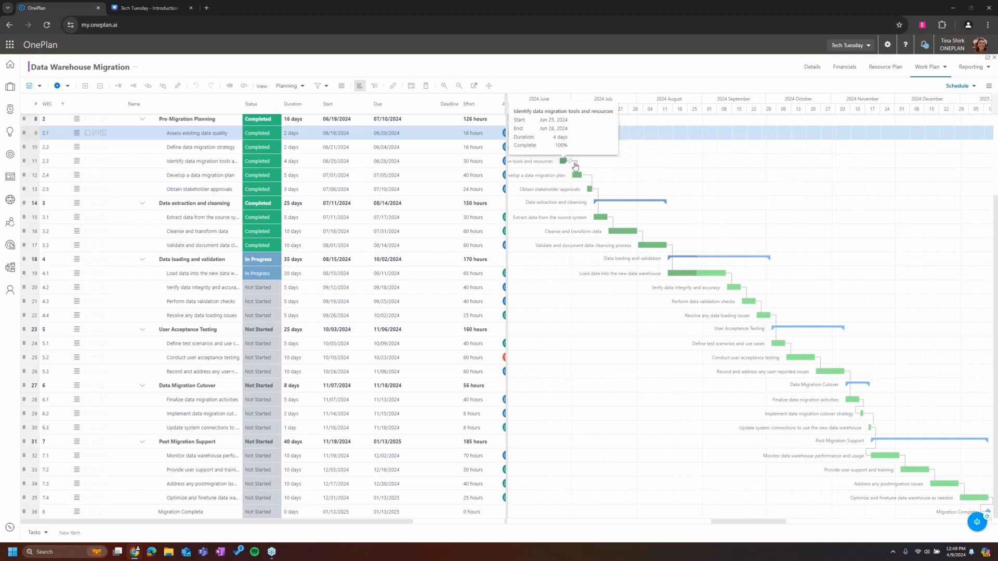
pyautogui.moveTo(582, 193)
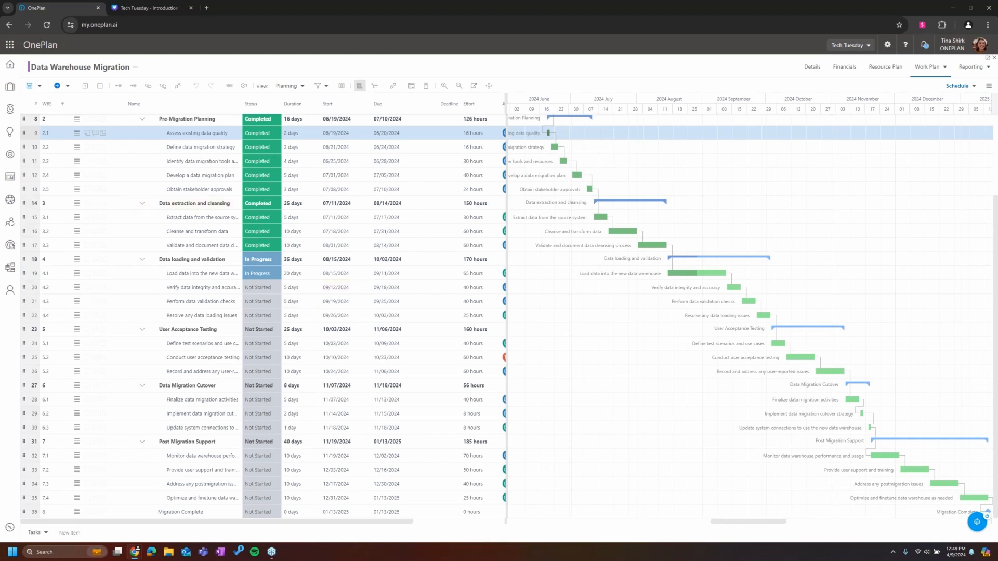
# Sketch start-to-start, finish-to-finish and start-to-finish example links over the Gantt bars, circle the planning task links, and clear the markup
pyautogui.moveTo(597, 214)
pyautogui.mouseDown()
pyautogui.moveTo(589, 225)
pyautogui.moveTo(626, 229)
pyautogui.moveTo(616, 229)
pyautogui.mouseUp()
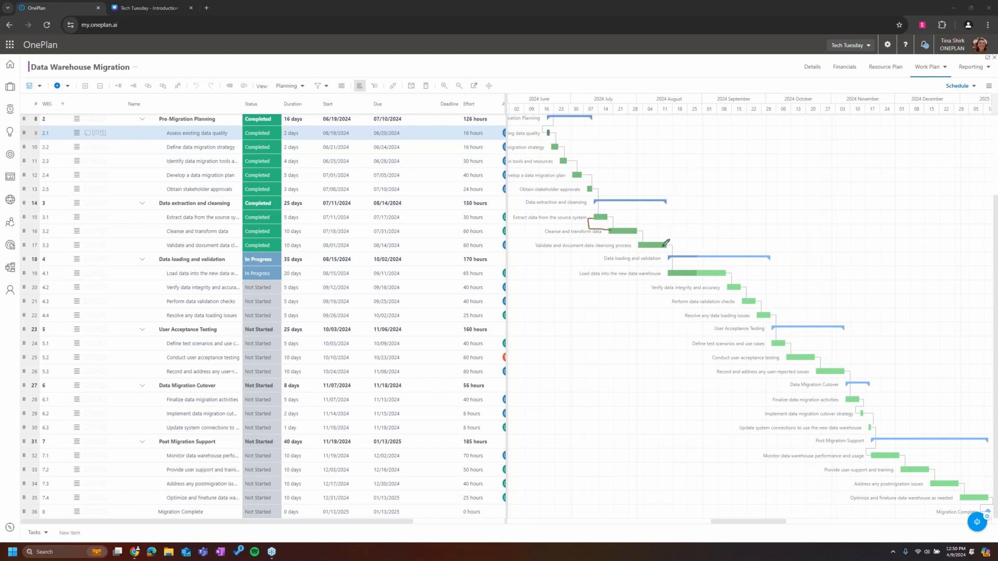
pyautogui.moveTo(581, 175)
pyautogui.mouseDown()
pyautogui.moveTo(601, 184)
pyautogui.moveTo(596, 189)
pyautogui.moveTo(597, 168)
pyautogui.moveTo(583, 170)
pyautogui.moveTo(599, 190)
pyautogui.mouseUp()
pyautogui.moveTo(643, 244)
pyautogui.mouseDown()
pyautogui.moveTo(635, 254)
pyautogui.moveTo(725, 260)
pyautogui.moveTo(731, 271)
pyautogui.moveTo(730, 257)
pyautogui.moveTo(635, 256)
pyautogui.moveTo(631, 240)
pyautogui.moveTo(658, 256)
pyautogui.mouseUp()
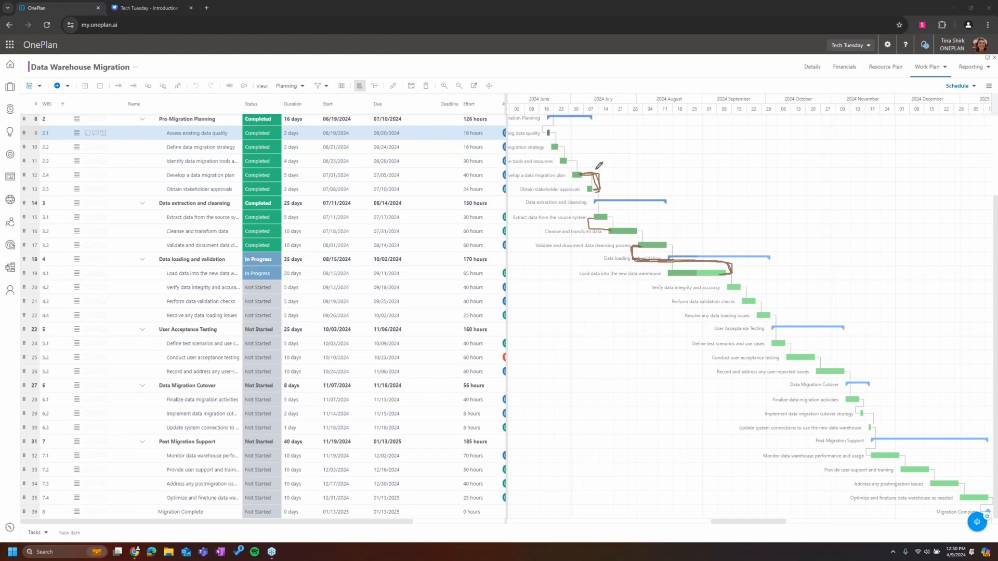
pyautogui.moveTo(599, 160)
pyautogui.mouseDown()
pyautogui.moveTo(586, 200)
pyautogui.moveTo(619, 159)
pyautogui.moveTo(555, 162)
pyautogui.moveTo(629, 191)
pyautogui.moveTo(569, 152)
pyautogui.moveTo(550, 177)
pyautogui.mouseUp()
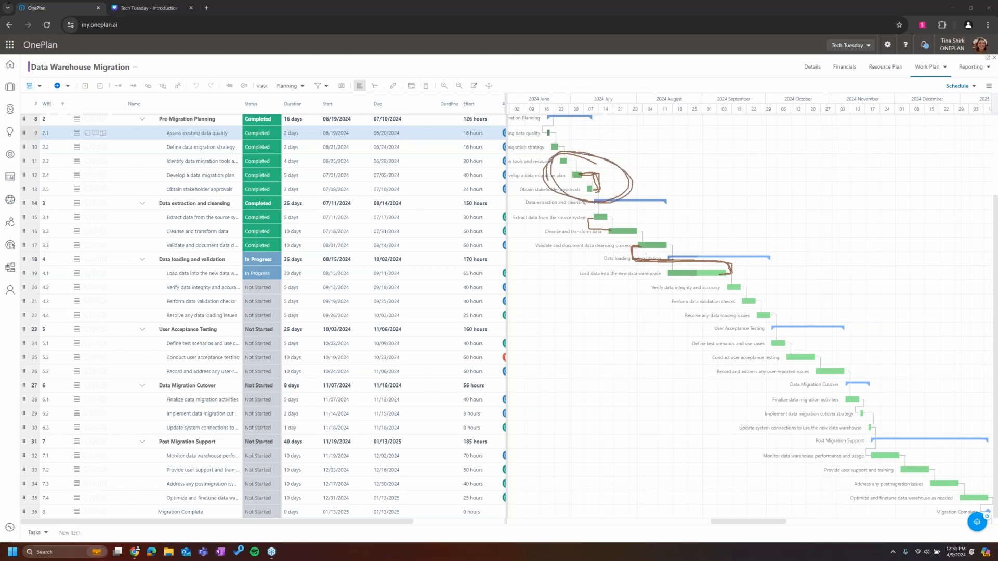
pyautogui.press('Escape')
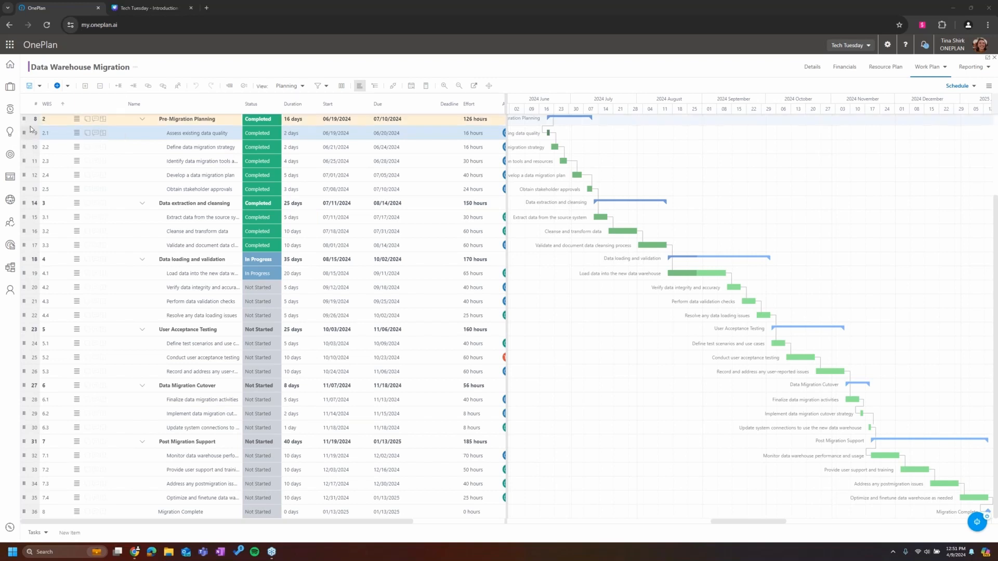
# Remove the dependency links among the five Pre-Migration Planning subtasks, 2.1 through 2.5
pyautogui.keyDown('shift'); pyautogui.click(30, 177); pyautogui.keyUp('shift')
pyautogui.keyDown('shift'); pyautogui.click(39, 191); pyautogui.keyUp('shift')
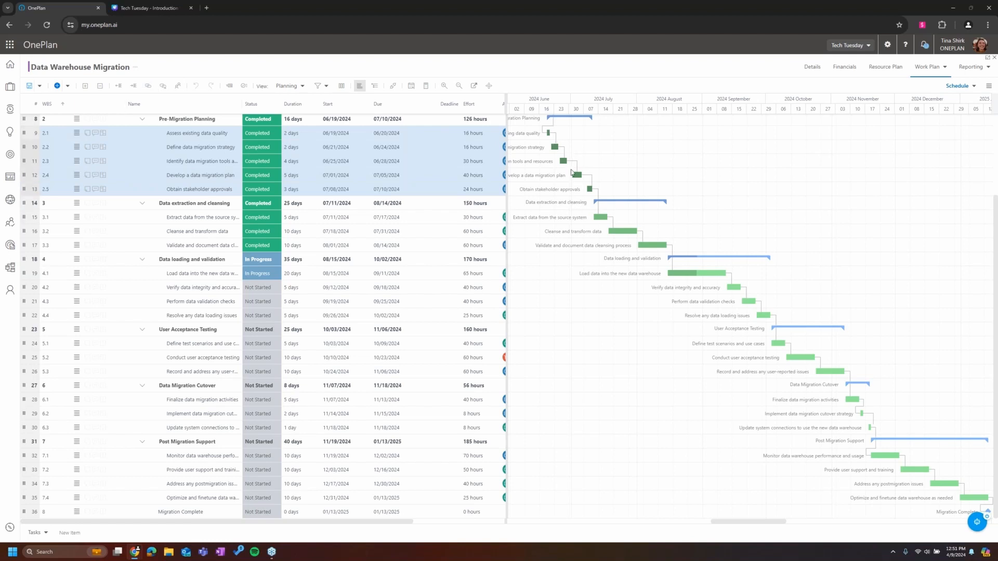
pyautogui.click(164, 90)
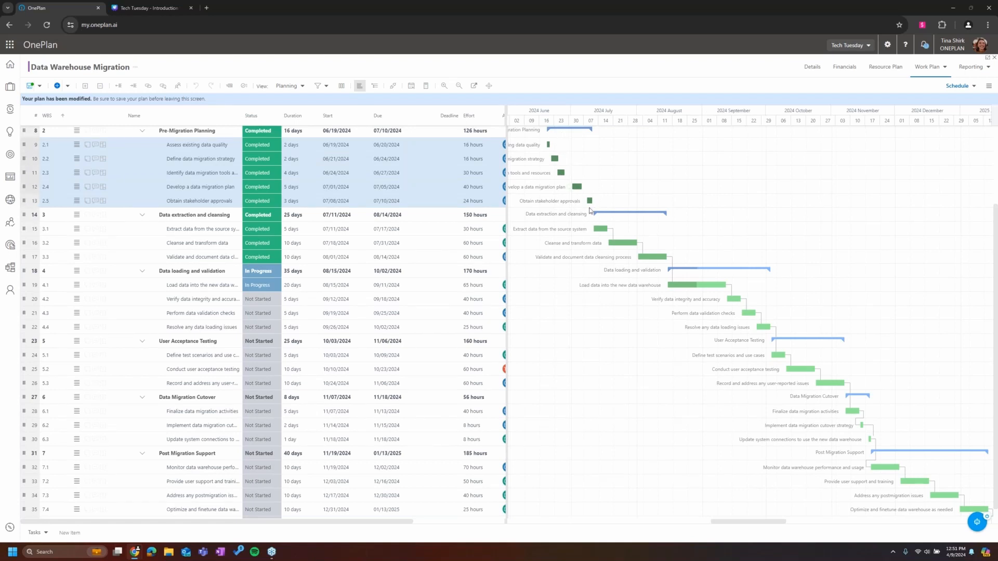
# Link subtasks 2.1 through 2.5 in sequence again, extend the selection through Extract data from the source system, and save the plan
pyautogui.click(148, 88)
pyautogui.keyDown('shift'); pyautogui.click(32, 230); pyautogui.keyUp('shift')
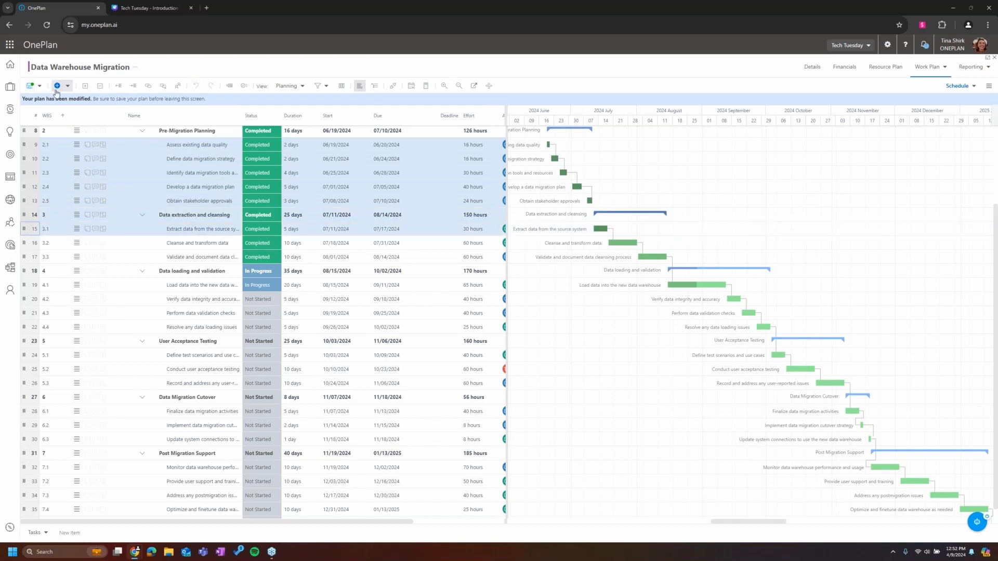
pyautogui.click(31, 87)
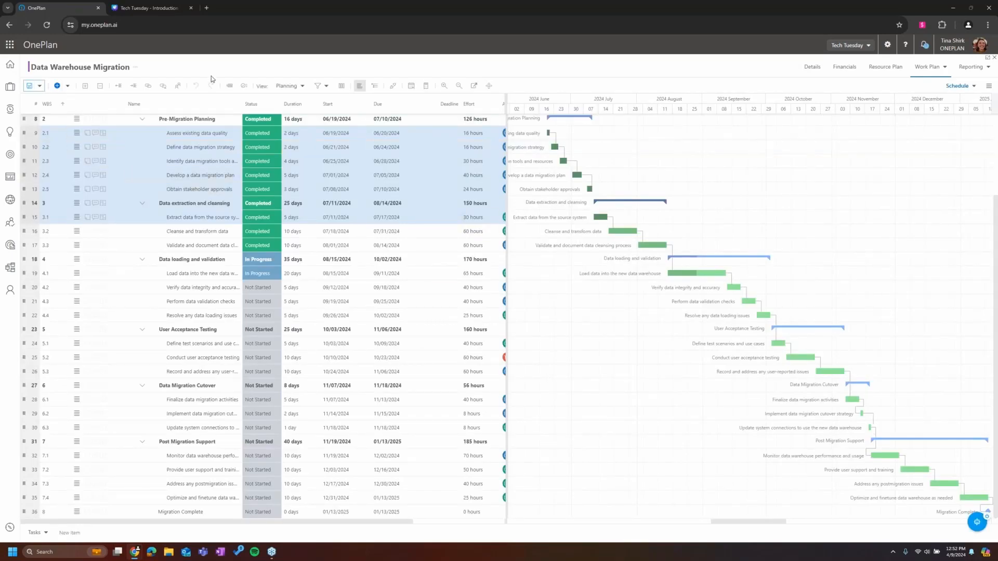
# Open the advanced details of the Develop a data migration plan task and view its predecessor's link type
pyautogui.click(214, 176)
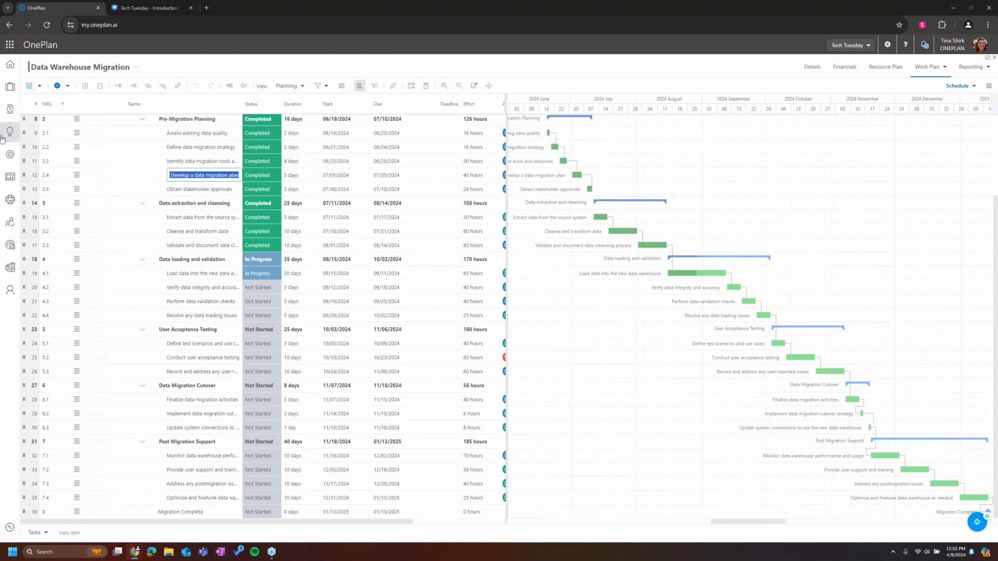
pyautogui.click(75, 176)
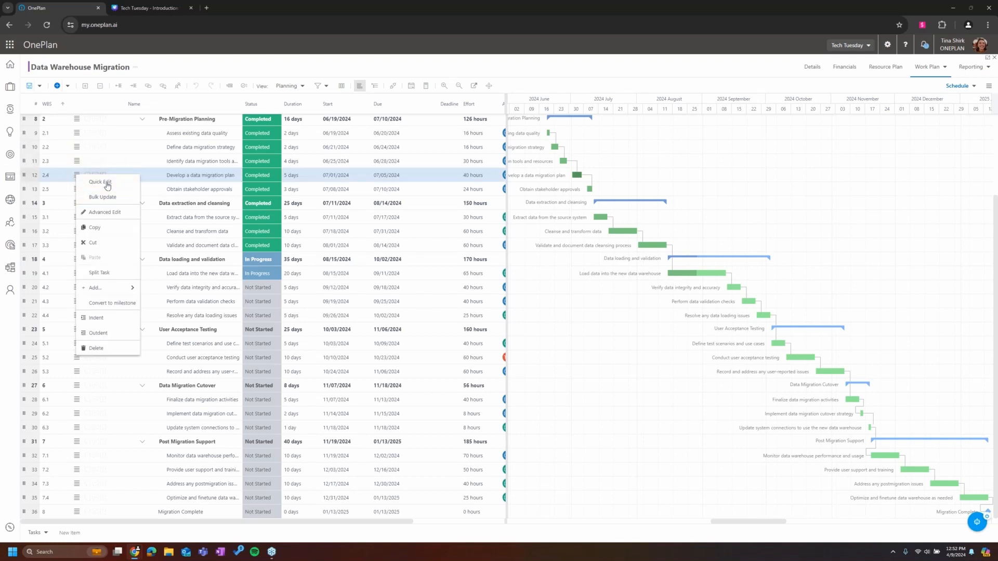
pyautogui.click(116, 213)
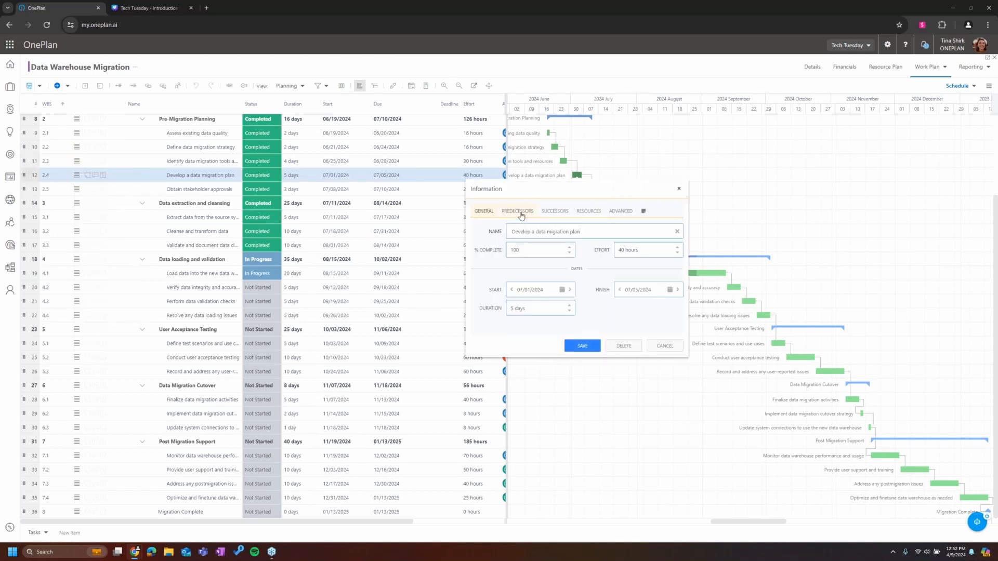
pyautogui.click(520, 212)
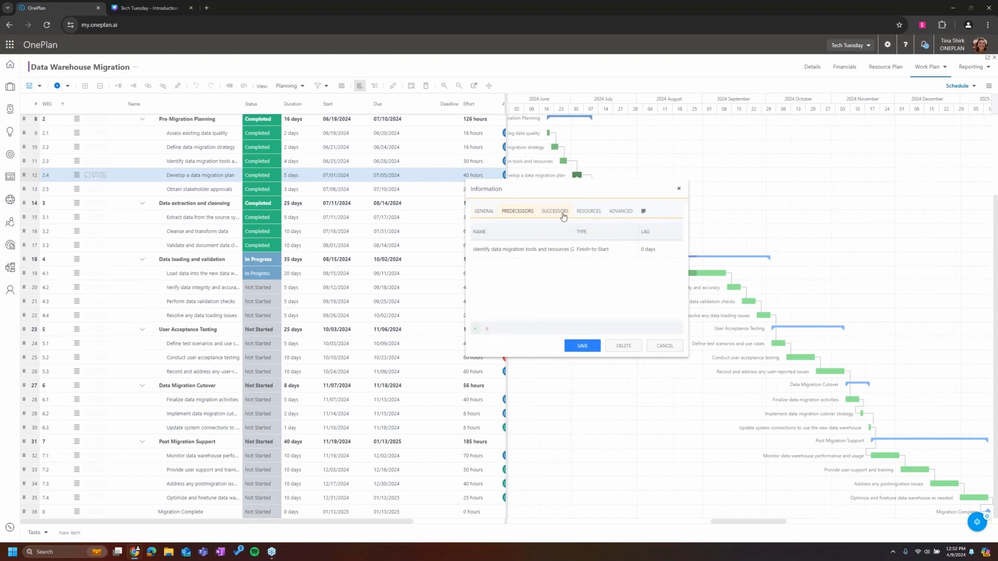
pyautogui.click(589, 250)
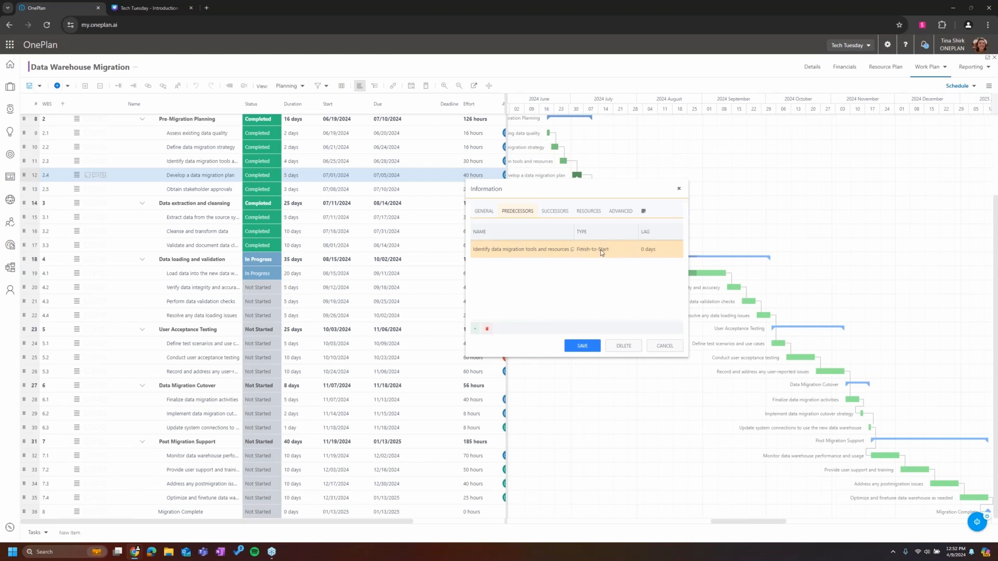
# Add a blank predecessor row to the Develop a data migration plan task, delete that row, and save the task details
pyautogui.click(475, 328)
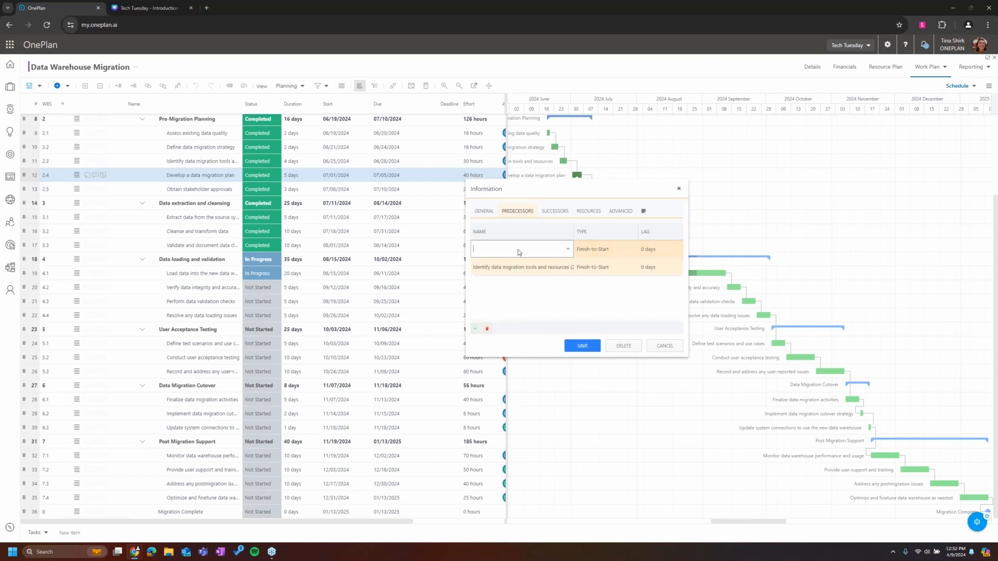
pyautogui.click(619, 248)
pyautogui.click(631, 249)
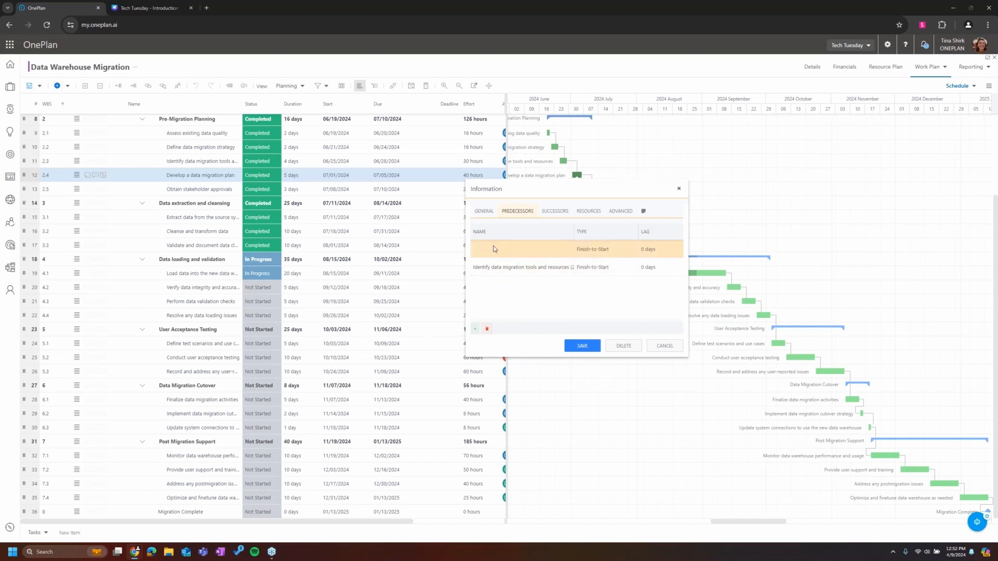
pyautogui.click(487, 328)
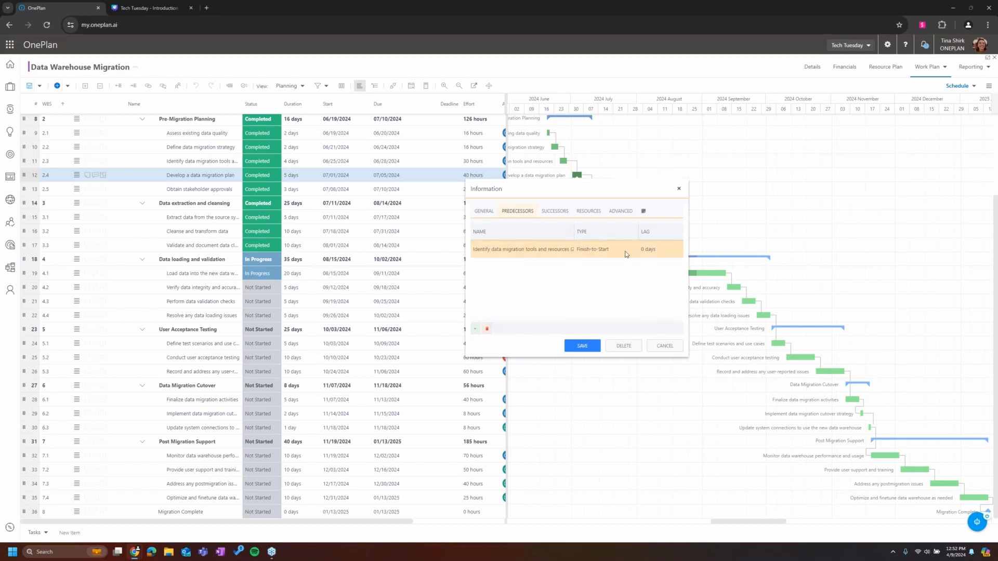
pyautogui.click(582, 346)
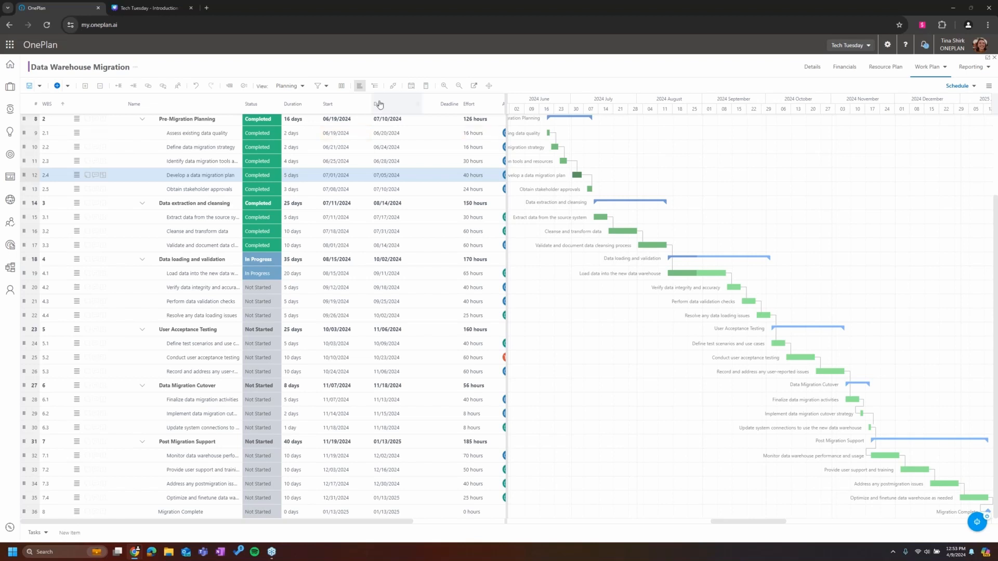
# Add the Constraint Type column before Deadline in the work plan grid and hide the Gantt chart
pyautogui.click(404, 105)
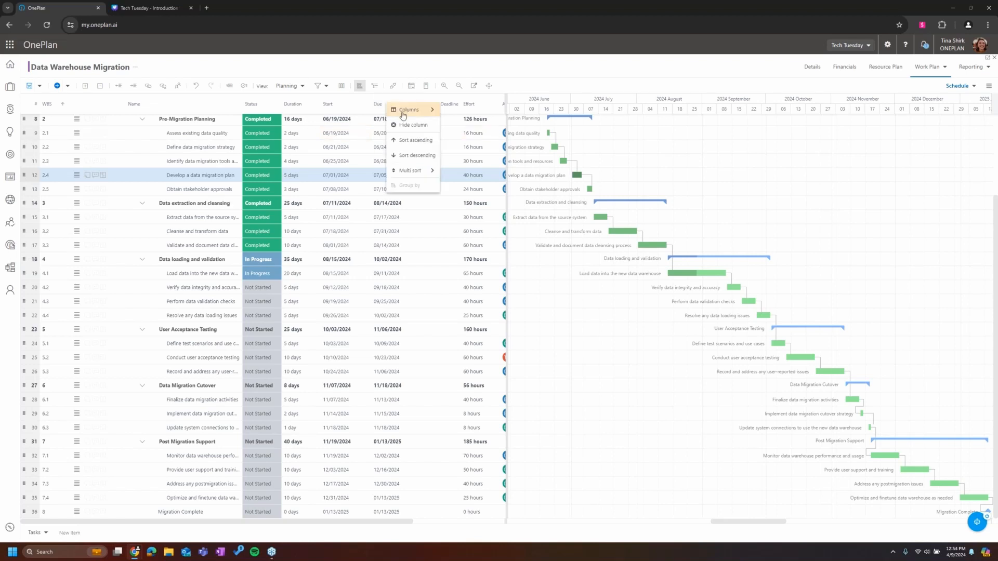
pyautogui.moveTo(409, 110)
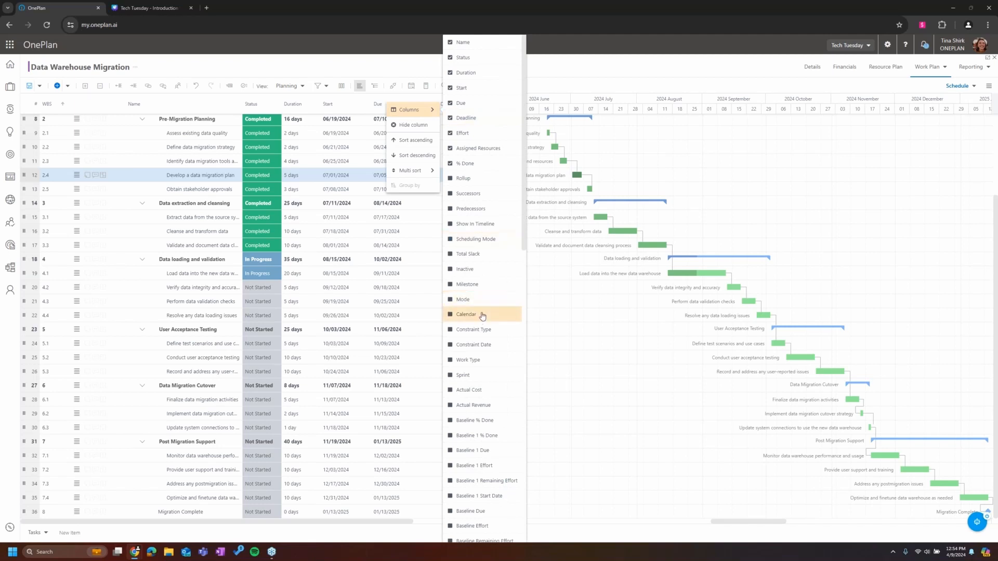
pyautogui.scroll(-6, 482, 311)
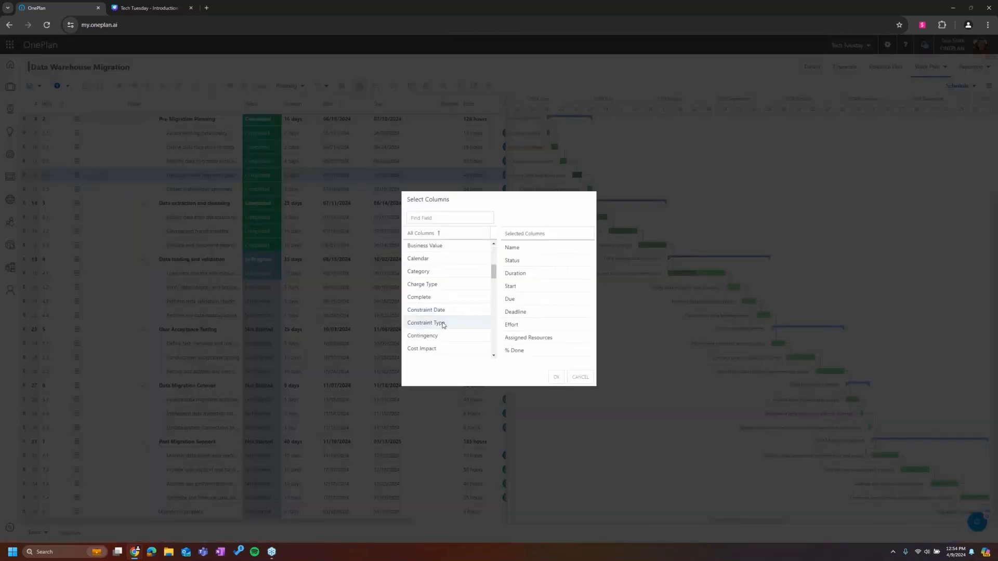
pyautogui.moveTo(445, 325); pyautogui.dragTo(523, 308)
pyautogui.click(561, 378)
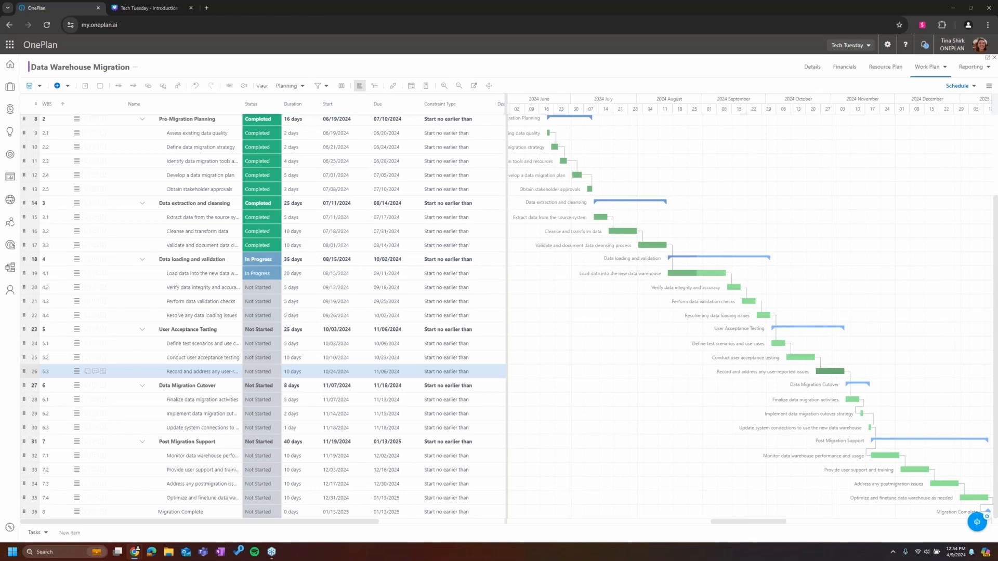
pyautogui.click(360, 86)
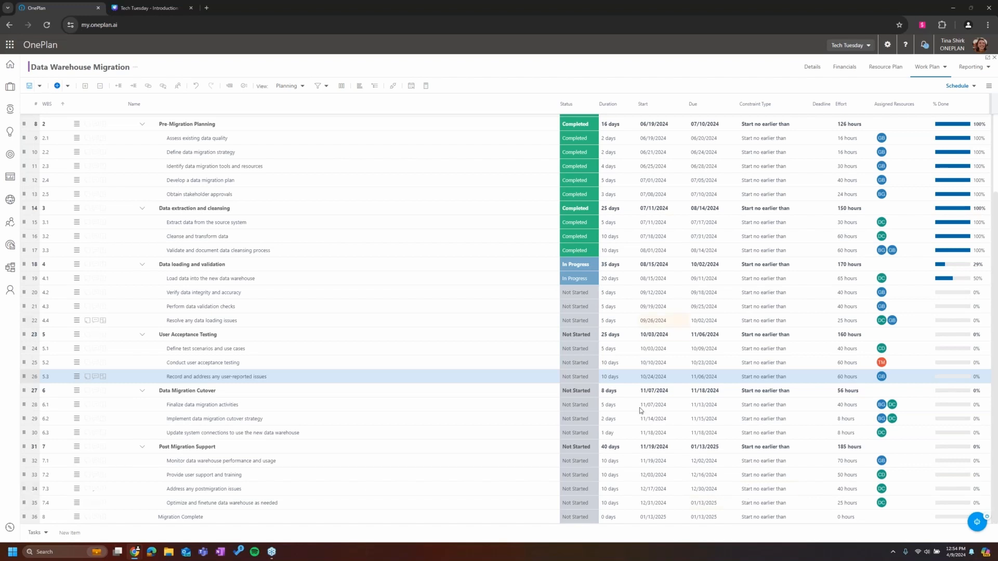
# Set the constraint type of the Assess existing data quality task to As soon as possible
pyautogui.click(758, 462)
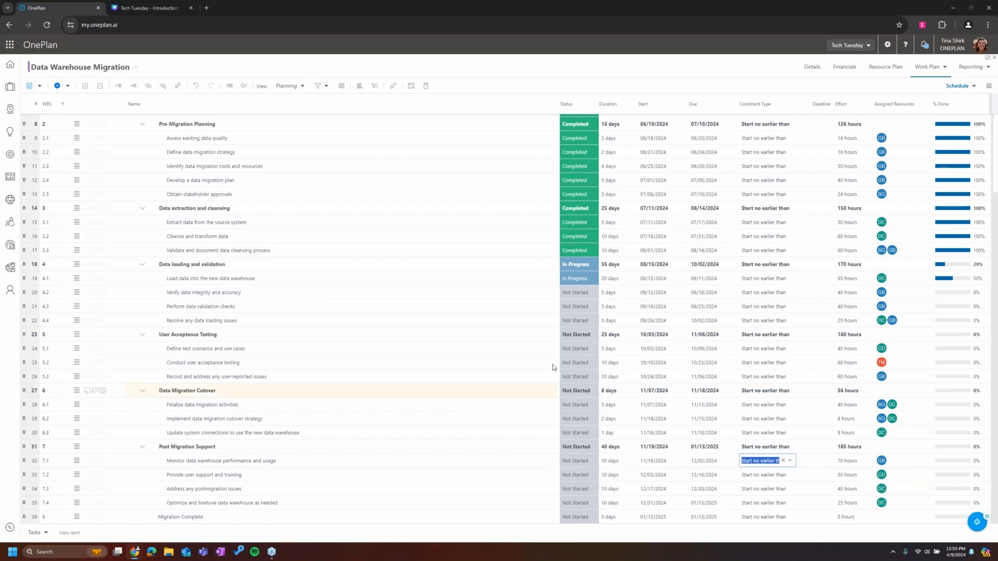
pyautogui.click(762, 137)
pyautogui.click(789, 141)
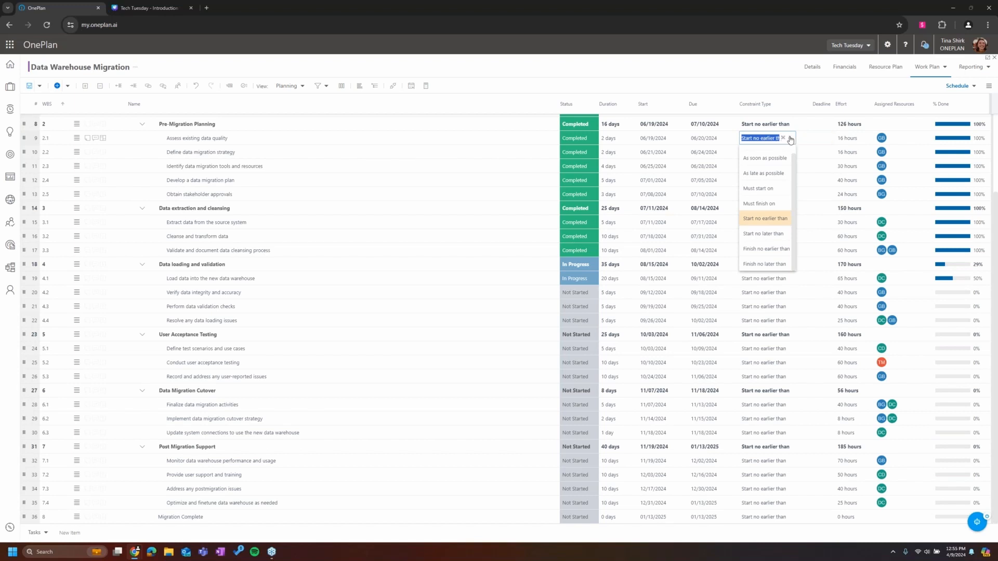
pyautogui.click(760, 158)
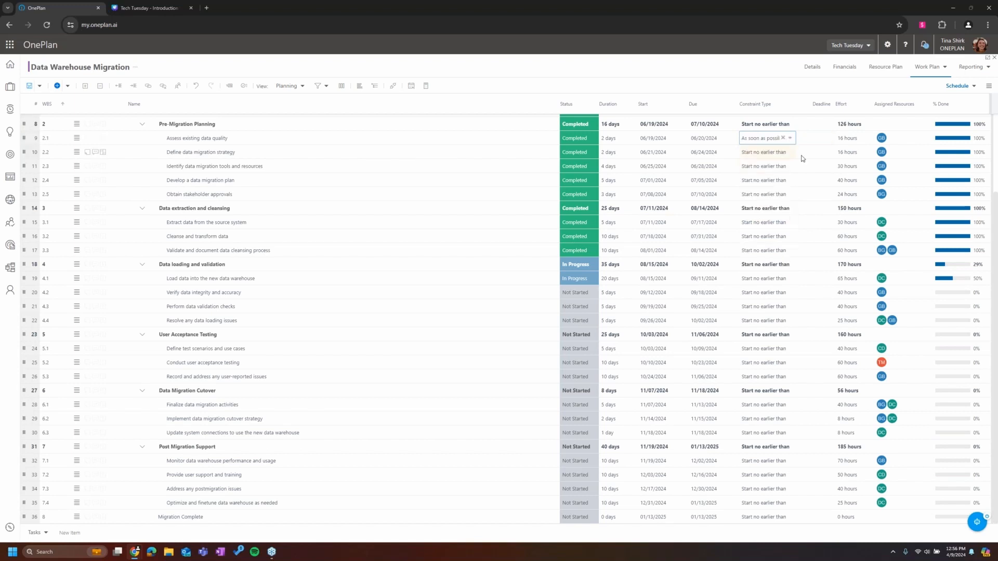
pyautogui.click(771, 81)
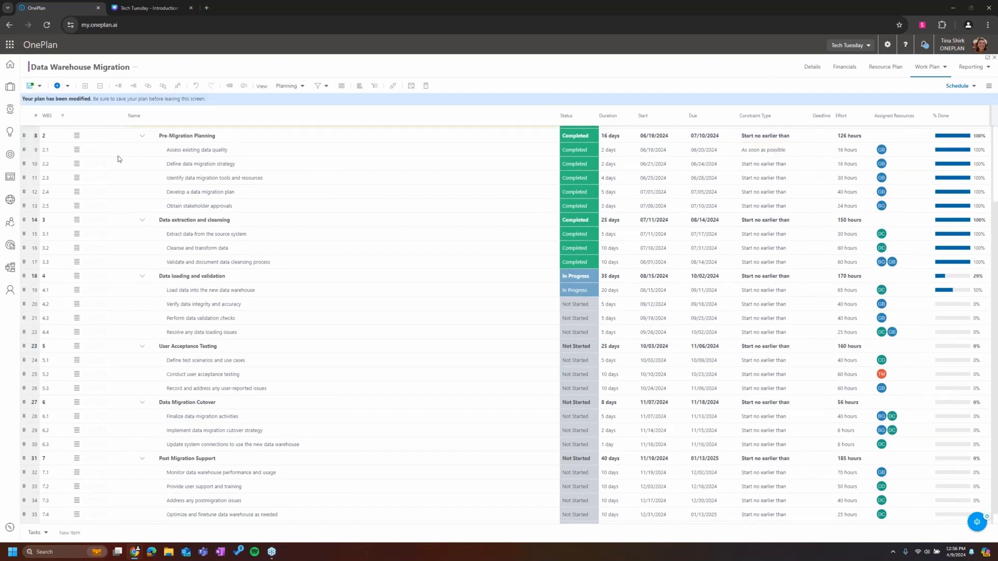
# Clear the constraint type in the advanced settings of the Define data migration strategy task and save the task details
pyautogui.click(77, 166)
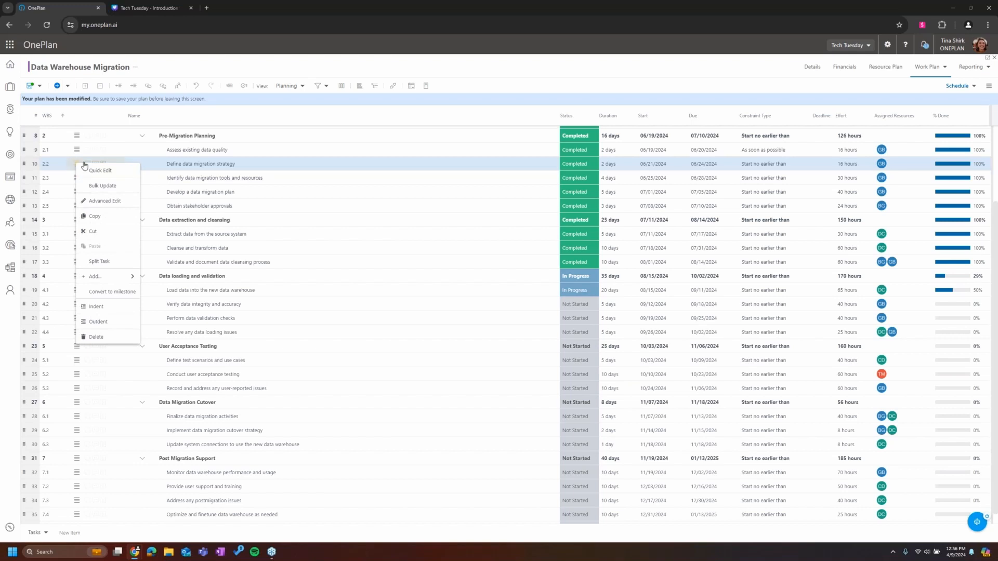
pyautogui.click(97, 203)
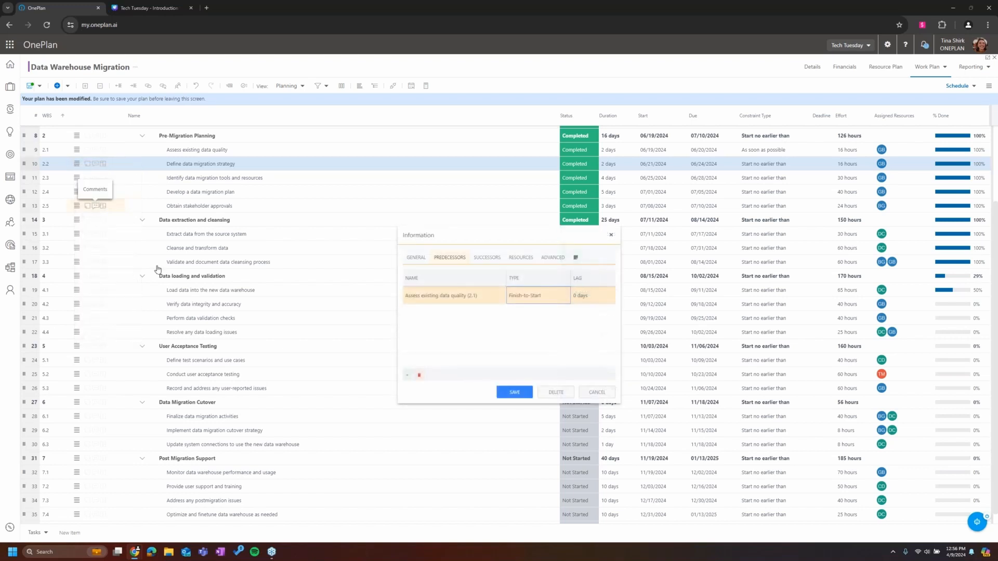
pyautogui.click(543, 258)
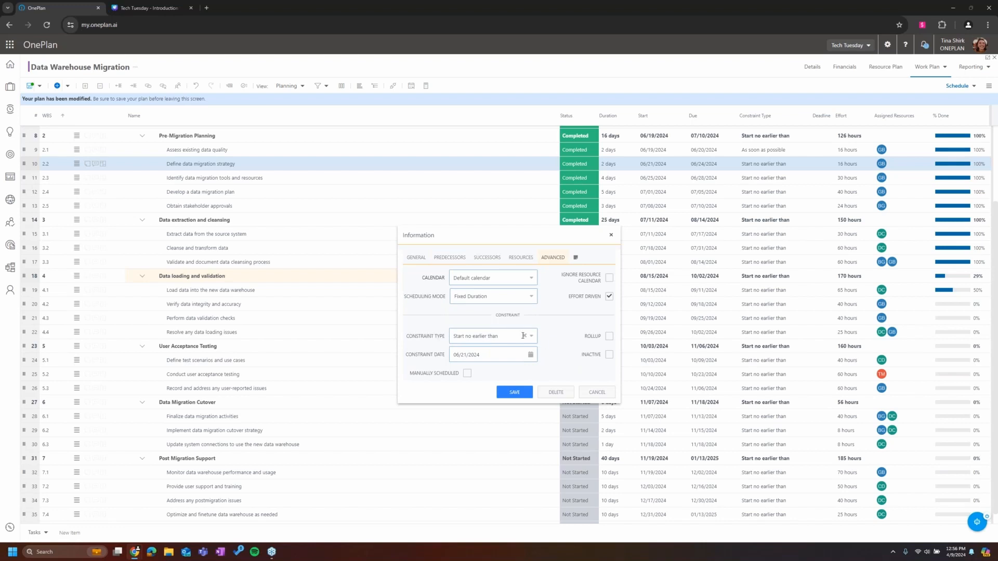
pyautogui.click(523, 335)
pyautogui.click(514, 392)
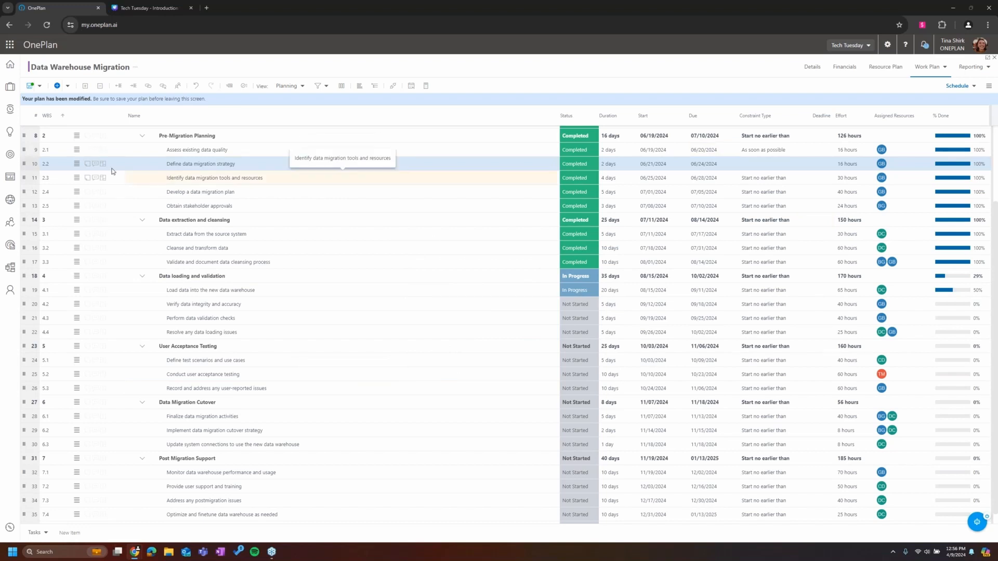
# Clear the constraint type of the Assess existing data quality task in the grid and save the work plan
pyautogui.click(784, 151)
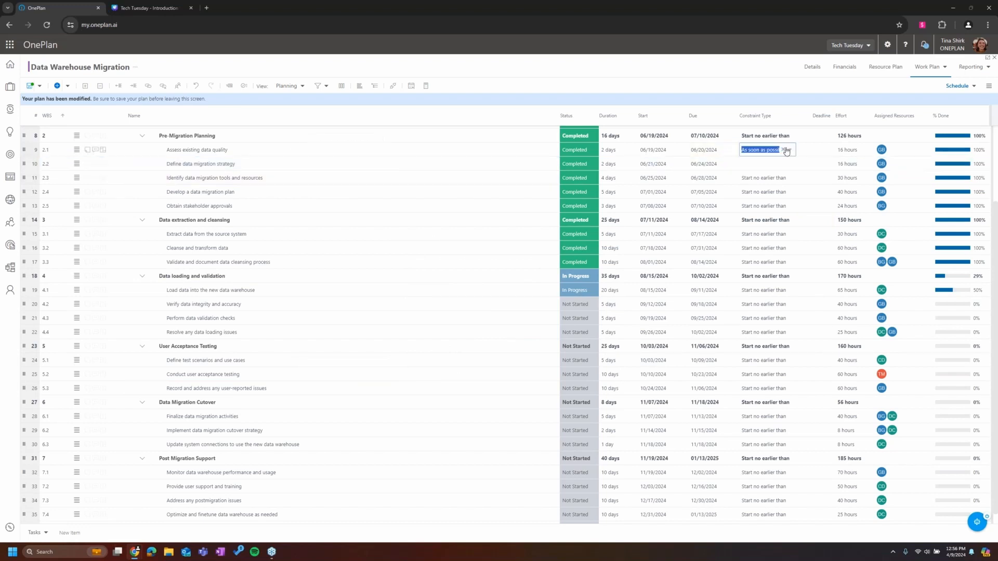
pyautogui.click(783, 151)
pyautogui.click(776, 163)
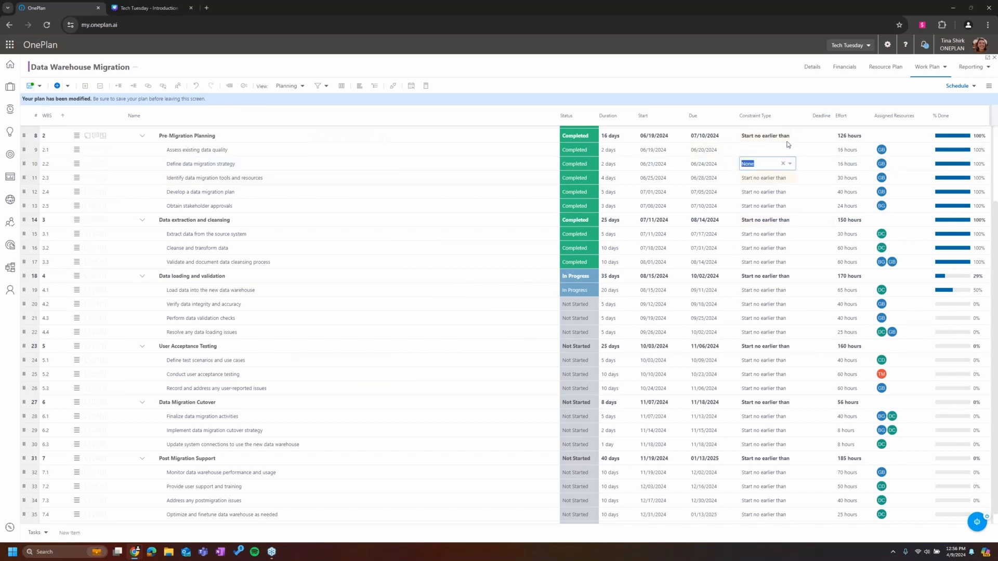
pyautogui.click(29, 86)
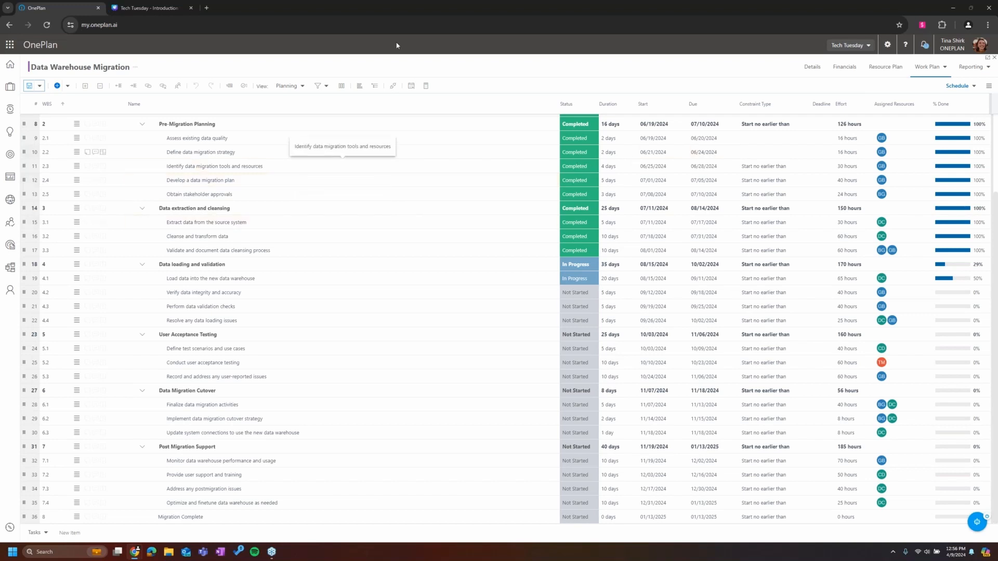
# Show the Gantt chart and annotate it with a circled dependency link and a sketch of a 2D lag between two task bars
pyautogui.click(358, 86)
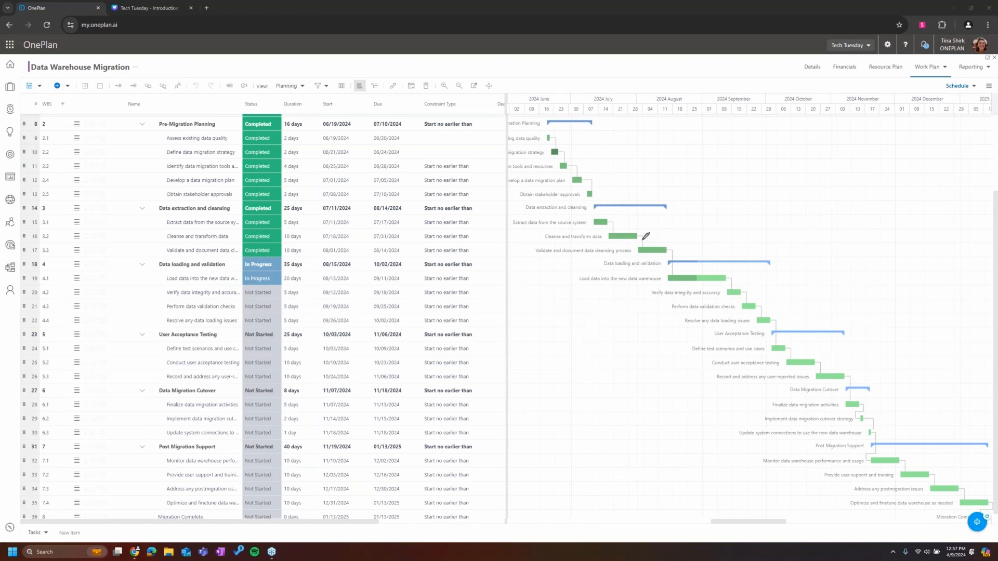
pyautogui.moveTo(643, 237)
pyautogui.mouseDown()
pyautogui.moveTo(634, 249)
pyautogui.moveTo(641, 243)
pyautogui.mouseUp()
pyautogui.moveTo(688, 190)
pyautogui.mouseDown()
pyautogui.moveTo(687, 201)
pyautogui.moveTo(726, 190)
pyautogui.moveTo(687, 194)
pyautogui.moveTo(702, 208)
pyautogui.moveTo(825, 197)
pyautogui.moveTo(830, 229)
pyautogui.moveTo(877, 228)
pyautogui.moveTo(837, 249)
pyautogui.moveTo(834, 231)
pyautogui.mouseUp()
pyautogui.moveTo(747, 181); pyautogui.dragTo(760, 229)
pyautogui.moveTo(748, 179)
pyautogui.mouseDown()
pyautogui.moveTo(838, 179)
pyautogui.moveTo(741, 237)
pyautogui.mouseUp()
pyautogui.moveTo(774, 199)
pyautogui.mouseDown()
pyautogui.moveTo(785, 213)
pyautogui.moveTo(796, 196)
pyautogui.moveTo(795, 214)
pyautogui.mouseUp()
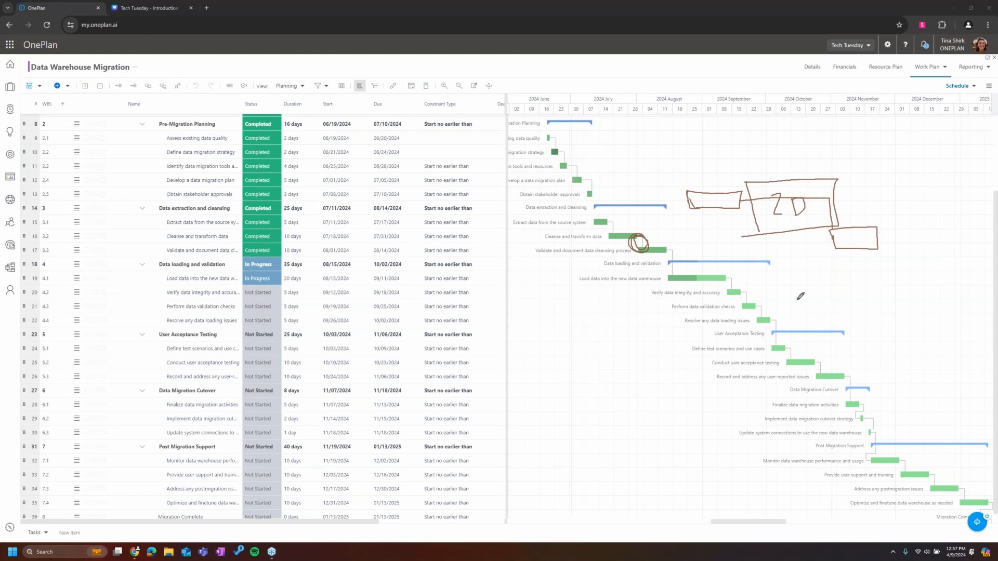
# Sketch overlapping task bars labelled -2 over the Gantt chart to illustrate a lead between dependent tasks
pyautogui.moveTo(799, 269)
pyautogui.mouseDown()
pyautogui.moveTo(799, 298)
pyautogui.moveTo(861, 275)
pyautogui.mouseUp()
pyautogui.moveTo(801, 297)
pyautogui.mouseDown()
pyautogui.moveTo(862, 296)
pyautogui.moveTo(861, 275)
pyautogui.mouseUp()
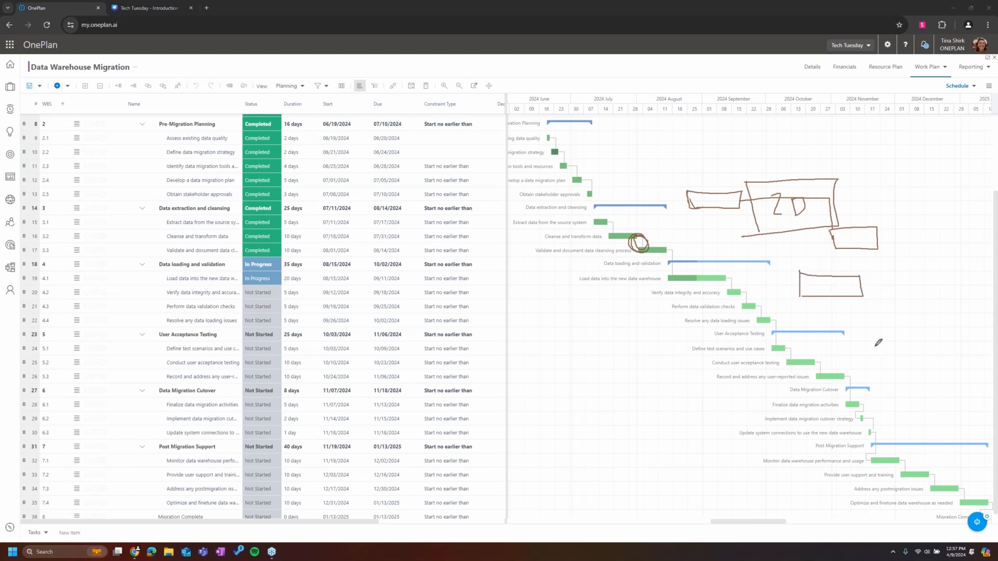
pyautogui.moveTo(839, 306)
pyautogui.mouseDown()
pyautogui.moveTo(847, 349)
pyautogui.moveTo(886, 306)
pyautogui.moveTo(852, 347)
pyautogui.mouseUp()
pyautogui.moveTo(859, 285)
pyautogui.mouseDown()
pyautogui.moveTo(832, 305)
pyautogui.moveTo(839, 326)
pyautogui.mouseUp()
pyautogui.moveTo(827, 264)
pyautogui.mouseDown()
pyautogui.moveTo(870, 280)
pyautogui.moveTo(832, 289)
pyautogui.moveTo(840, 285)
pyautogui.moveTo(835, 296)
pyautogui.mouseUp()
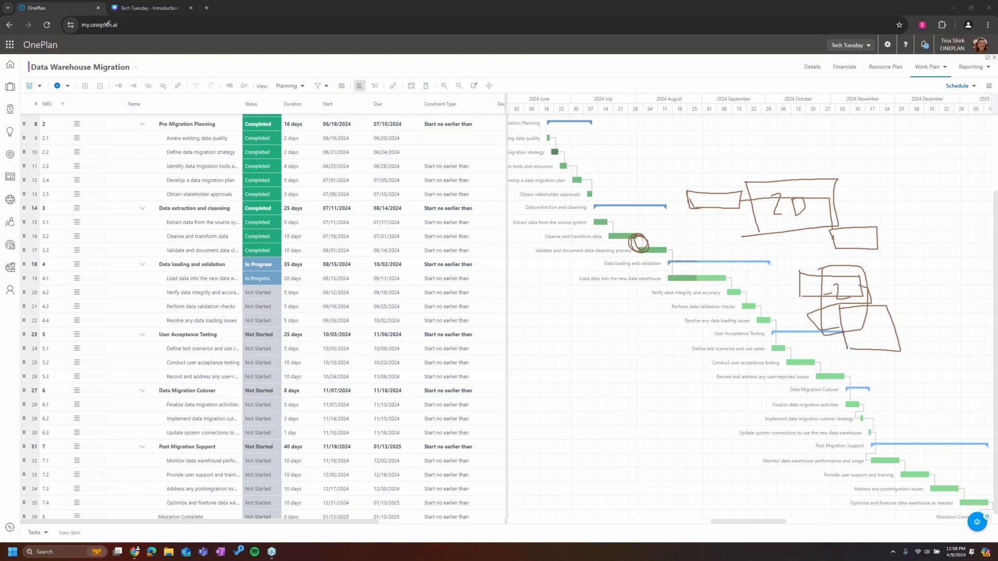
# Review the predecessors in the advanced details of the Develop a data migration plan task and save the details
pyautogui.click(76, 183)
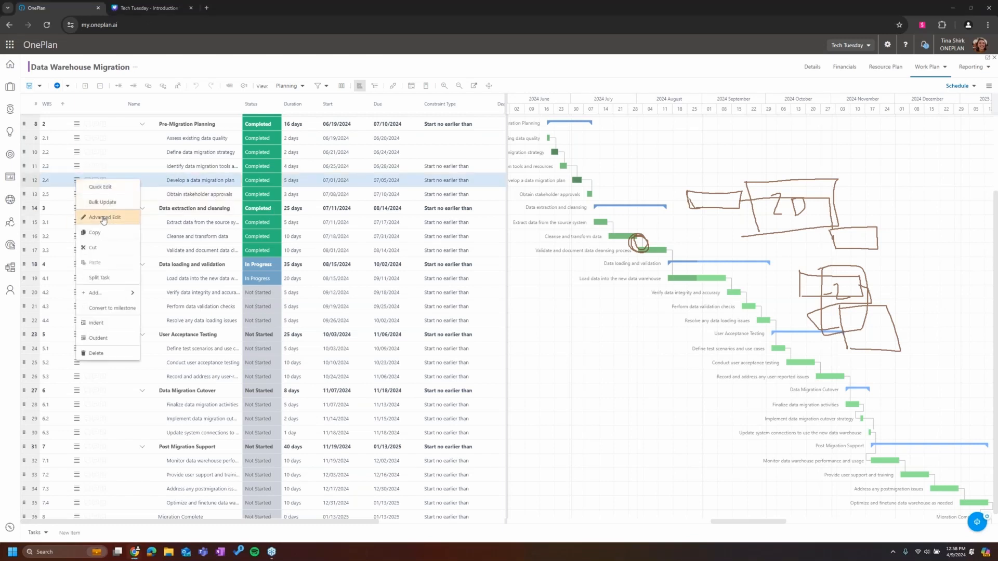
pyautogui.click(116, 222)
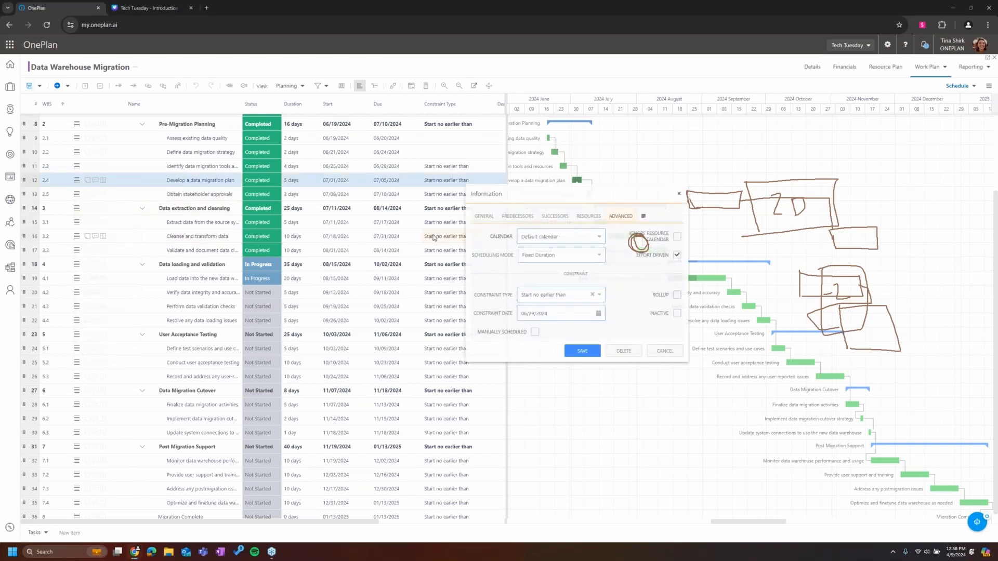
pyautogui.click(530, 217)
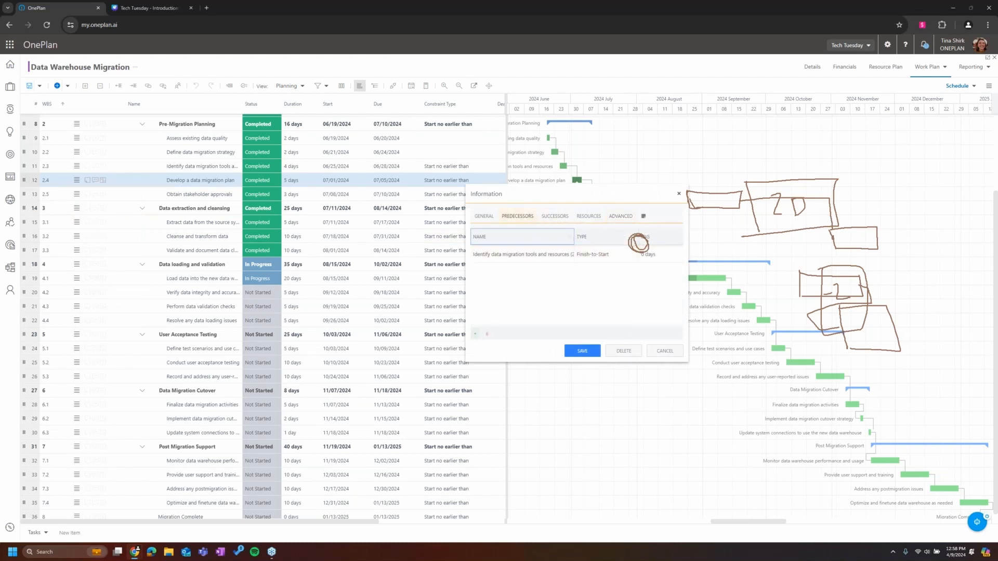
pyautogui.click(582, 351)
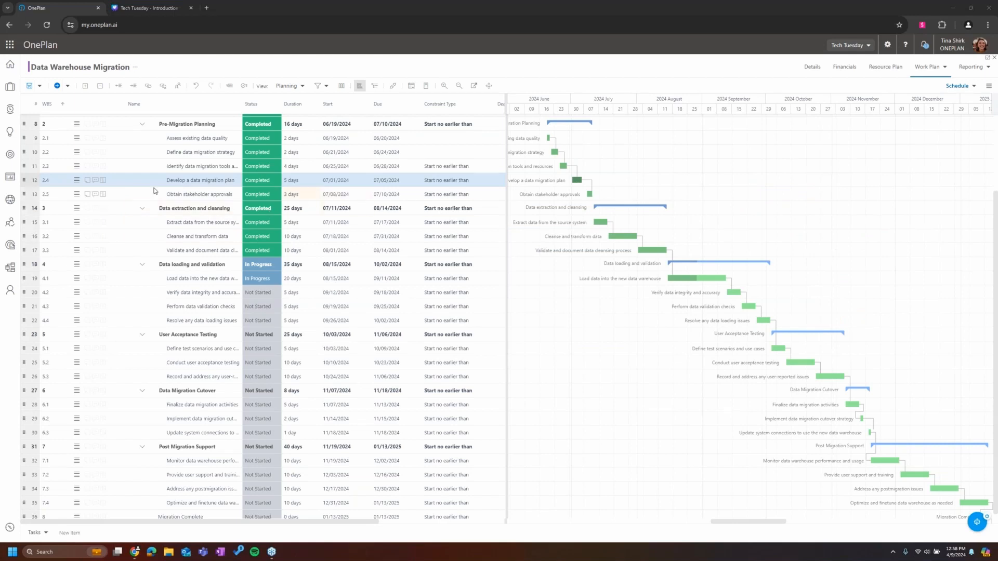
# Set the lag on the Develop a data migration plan task's Finish-to-Start predecessor to 3 days and check the shifted schedule
pyautogui.click(76, 180)
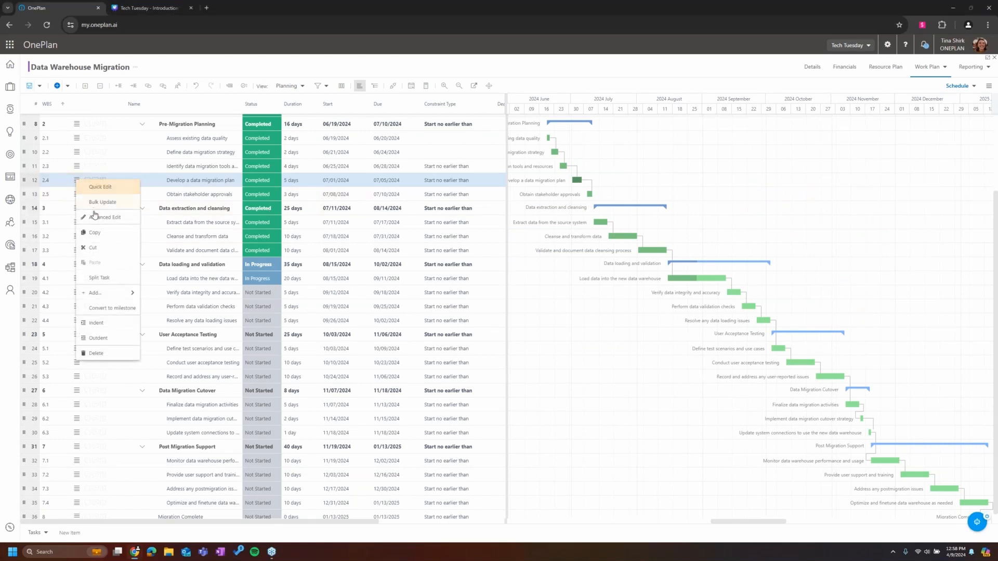
pyautogui.click(95, 218)
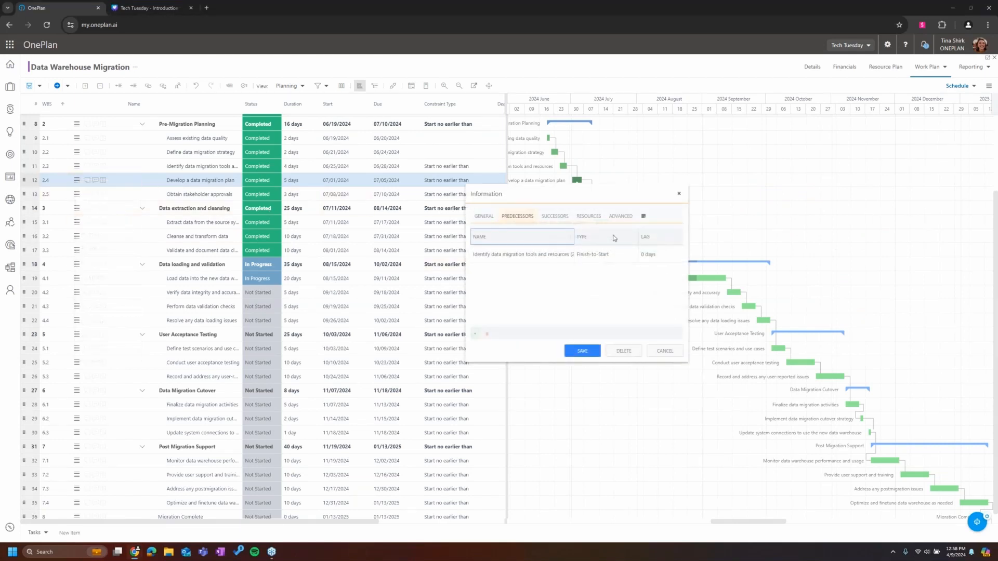
pyautogui.click(649, 256)
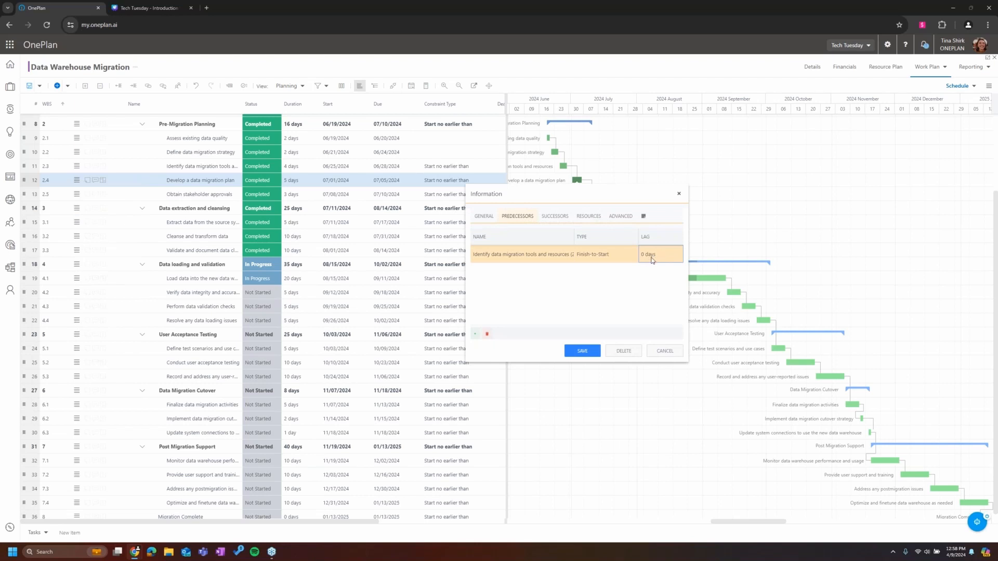
pyautogui.click(652, 258)
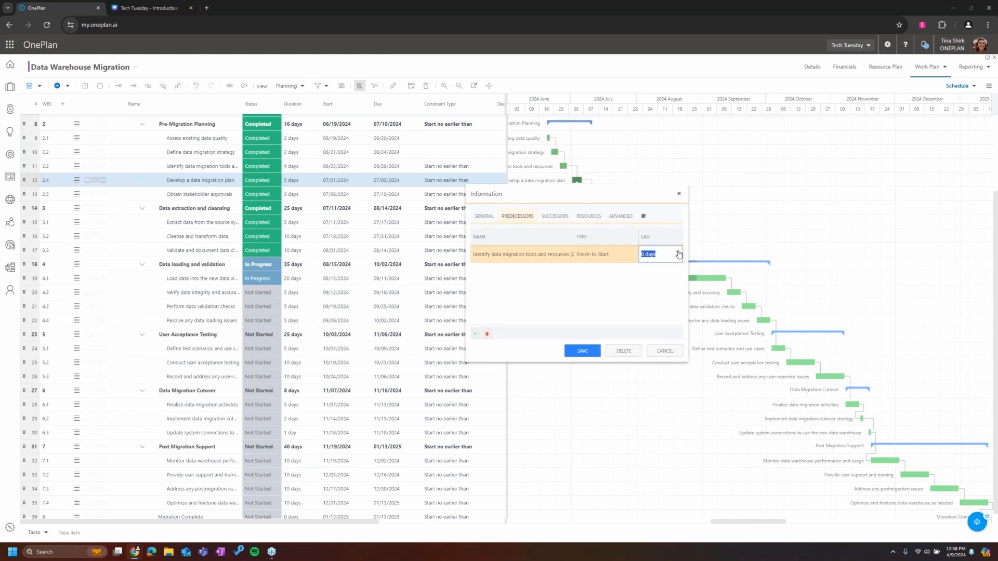
pyautogui.write('3')
pyautogui.scroll(1, 589, 180)
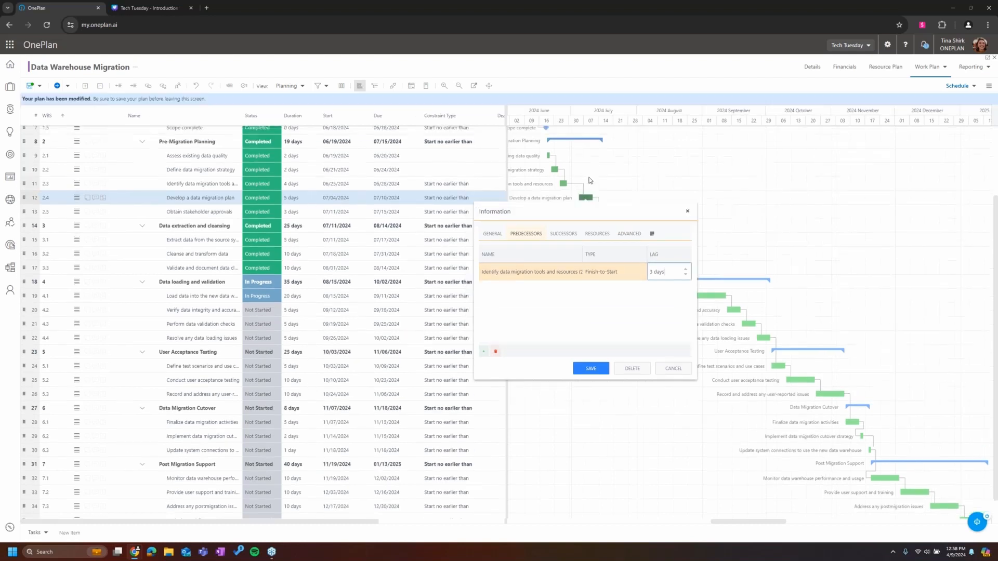
pyautogui.scroll(-1, 590, 180)
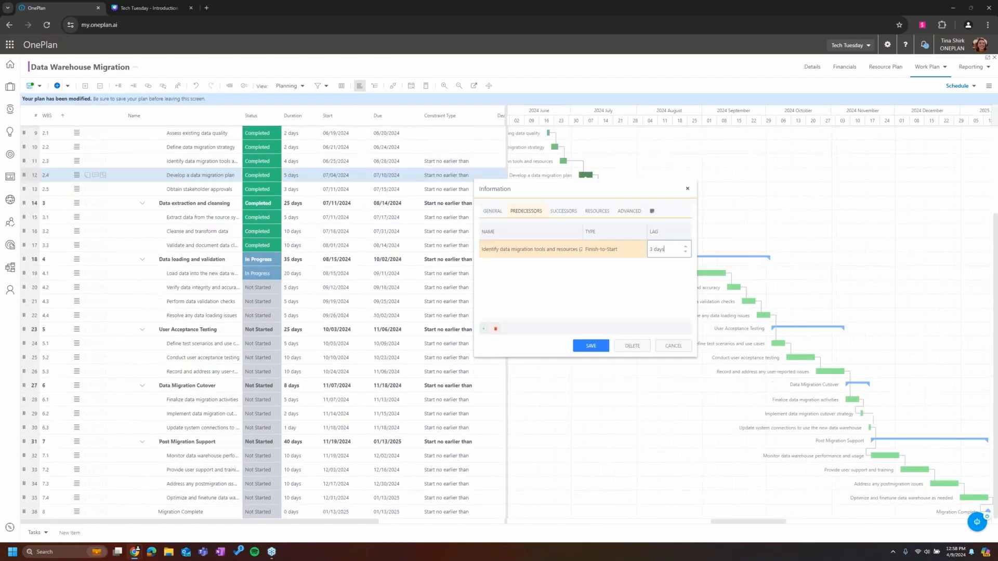
# Change the Develop a data migration plan task's predecessor lag to -3 days and save the task details
pyautogui.click(649, 252)
pyautogui.write('-')
pyautogui.click(589, 346)
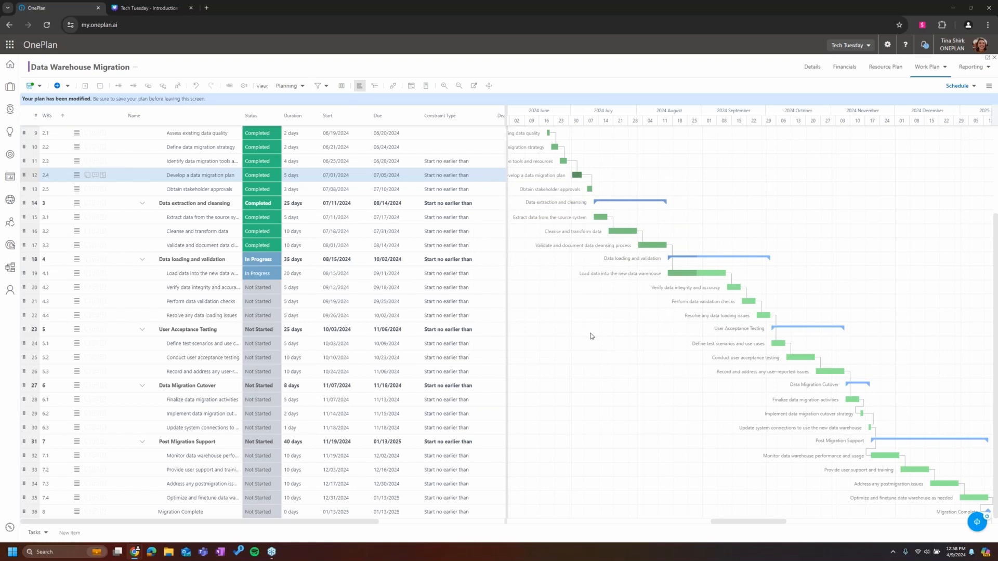
# Widen the task grid over the Gantt chart, assign two additional resources to Assess existing data quality, and save the plan
pyautogui.moveTo(507, 341); pyautogui.dragTo(962, 341)
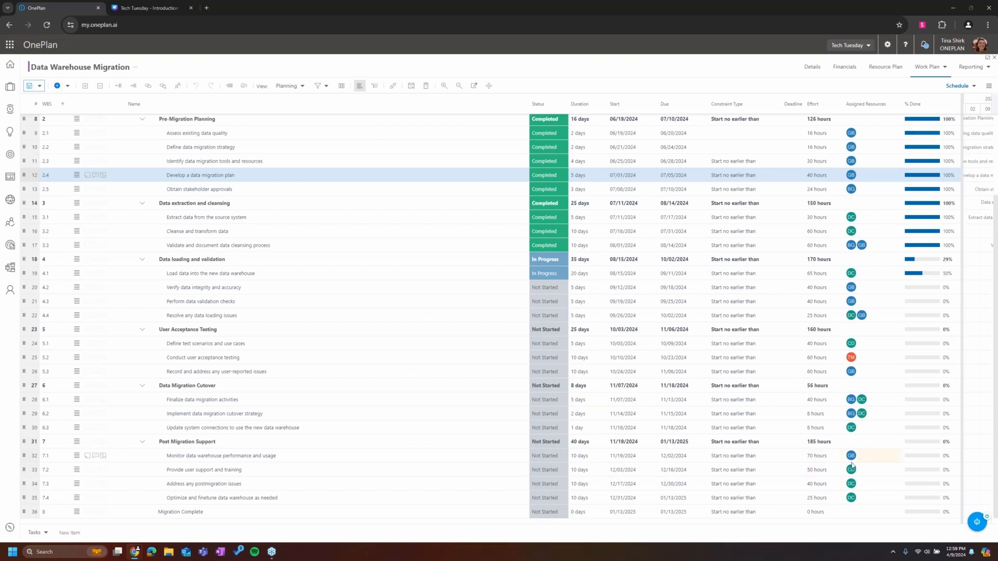
pyautogui.click(738, 104)
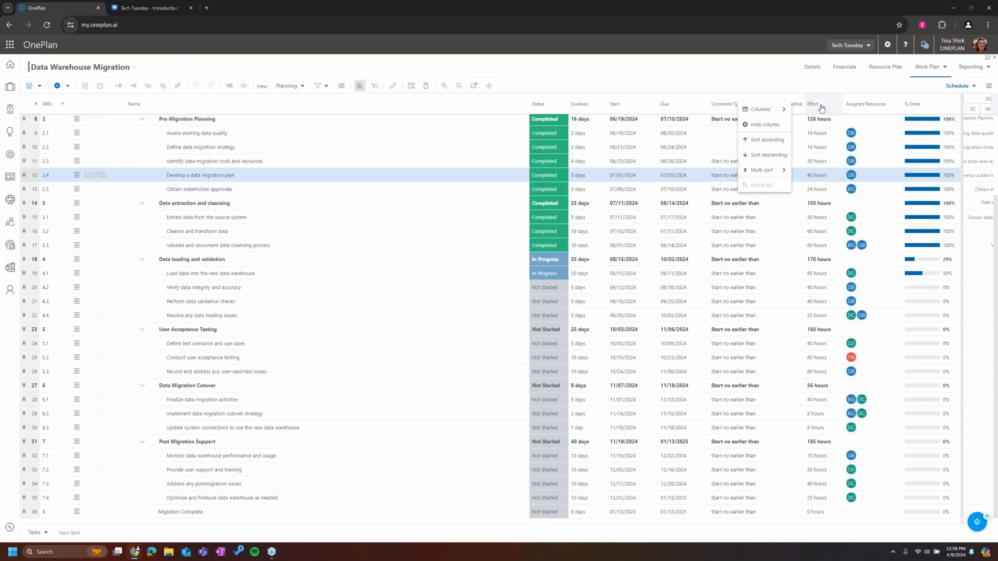
pyautogui.click(867, 137)
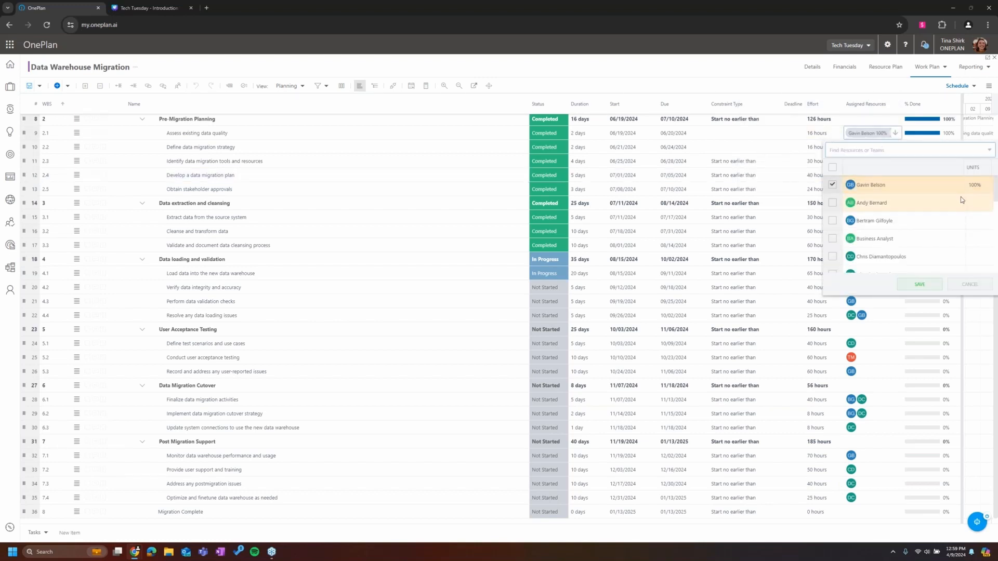
pyautogui.click(831, 208)
pyautogui.click(918, 284)
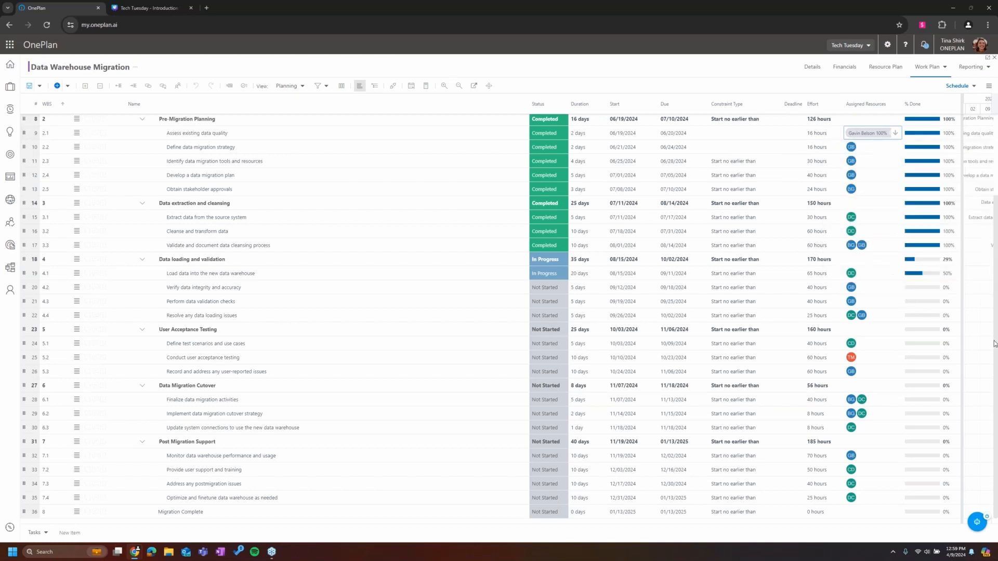
pyautogui.click(29, 85)
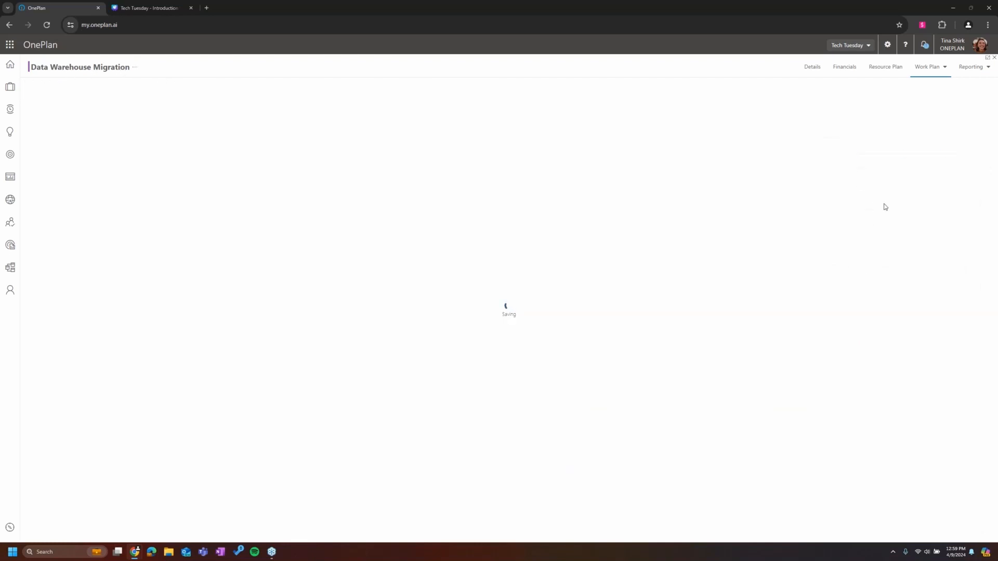
# Examine the allocation units of the resources assigned to the Assess existing data quality task
pyautogui.click(859, 134)
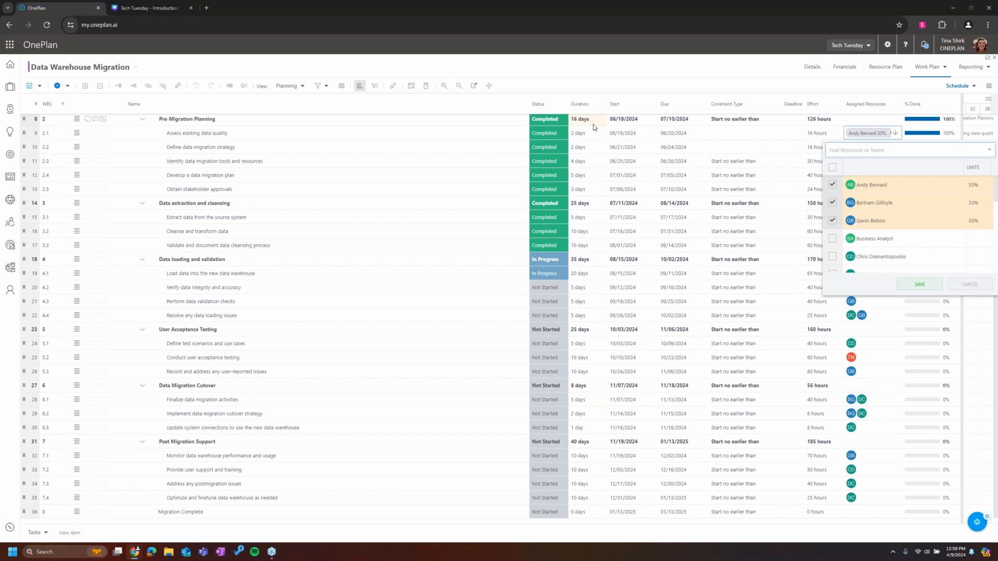
pyautogui.click(792, 86)
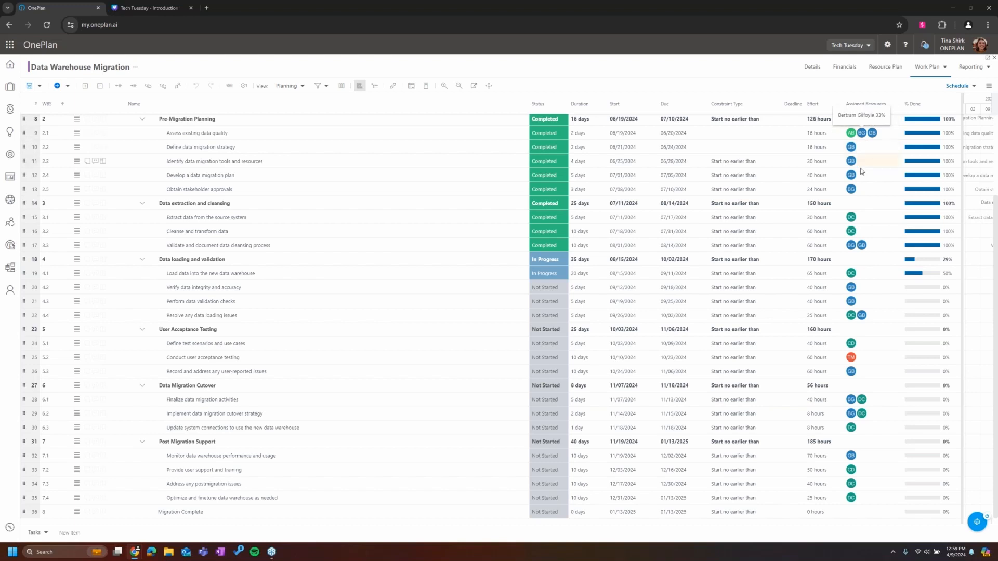
pyautogui.moveTo(874, 131)
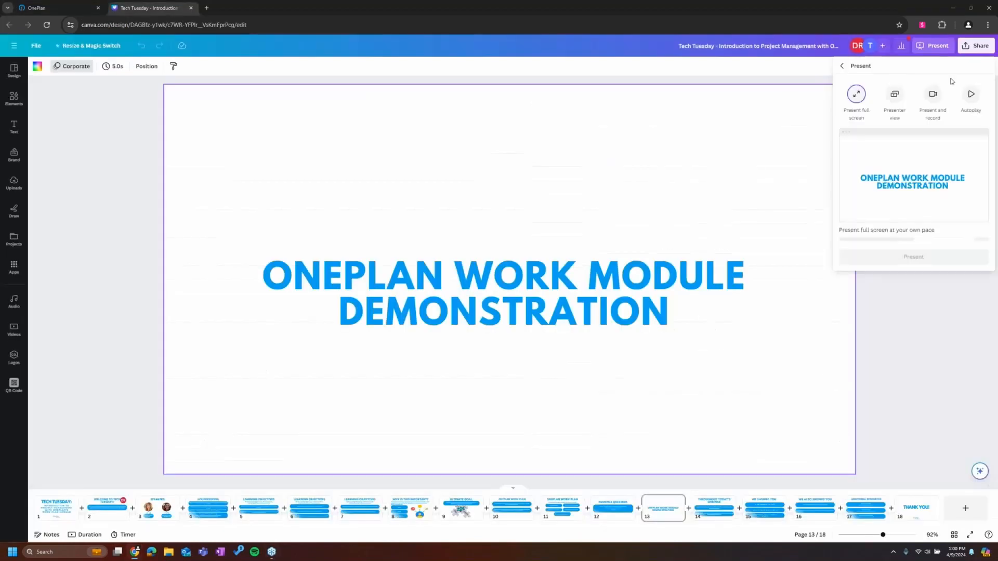
# Switch to the Canva presentation, present it full screen from the OnePlan Work Module Demonstration slide, and advance to the next slide
pyautogui.click(904, 253)
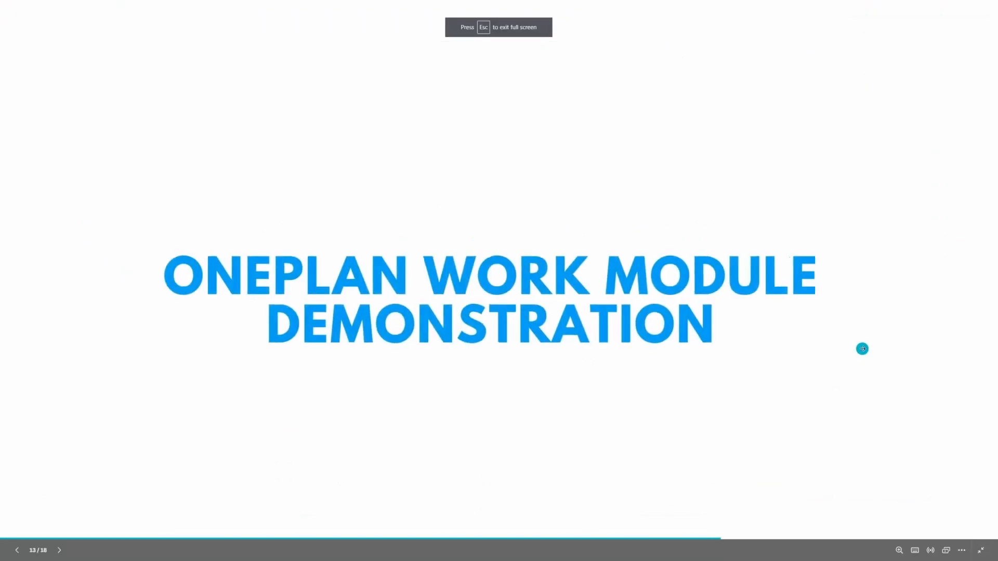
pyautogui.click(863, 348)
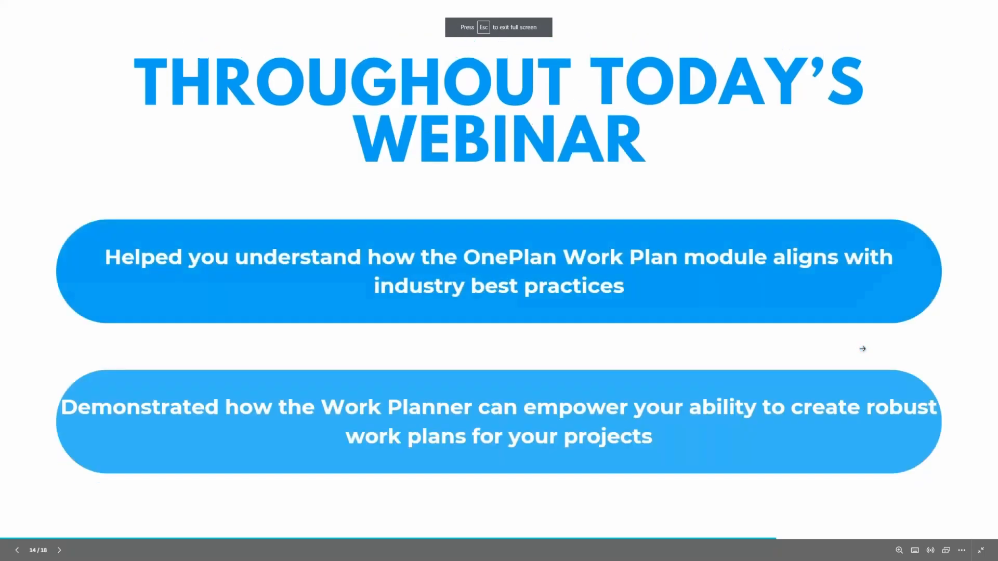